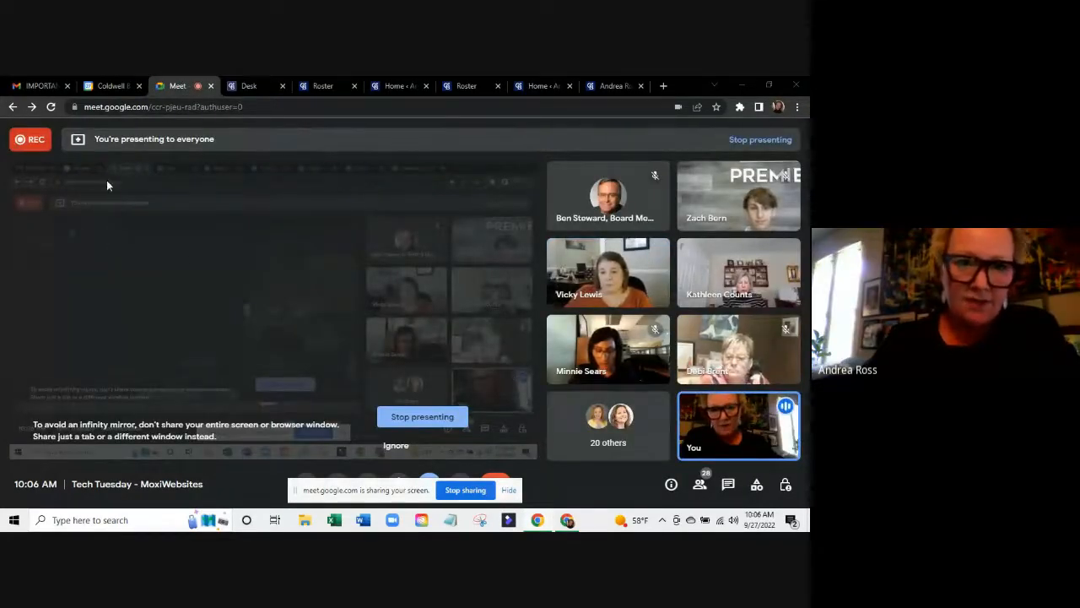
Review the MoxiWorks tile in Coldwell Banker Desk, then show the agent's profile (Visible Online: NO).
{"action": "left_click", "coordinate": [249, 85]}
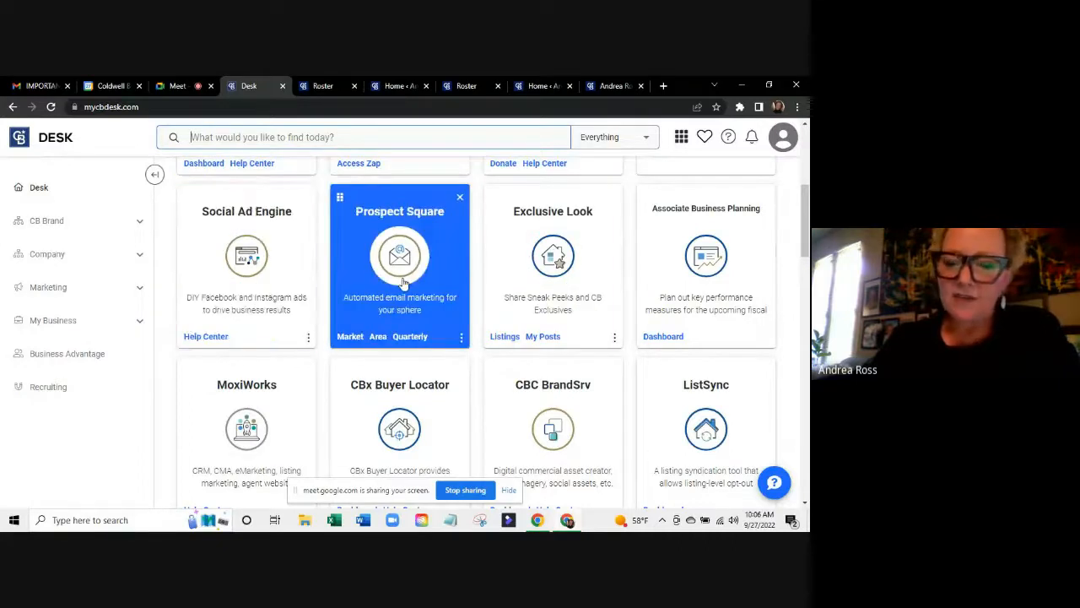
{"action": "scroll", "coordinate": [403, 286], "scroll_direction": "down", "scroll_amount": 3}
{"action": "scroll", "coordinate": [402, 284], "scroll_direction": "down", "scroll_amount": 1}
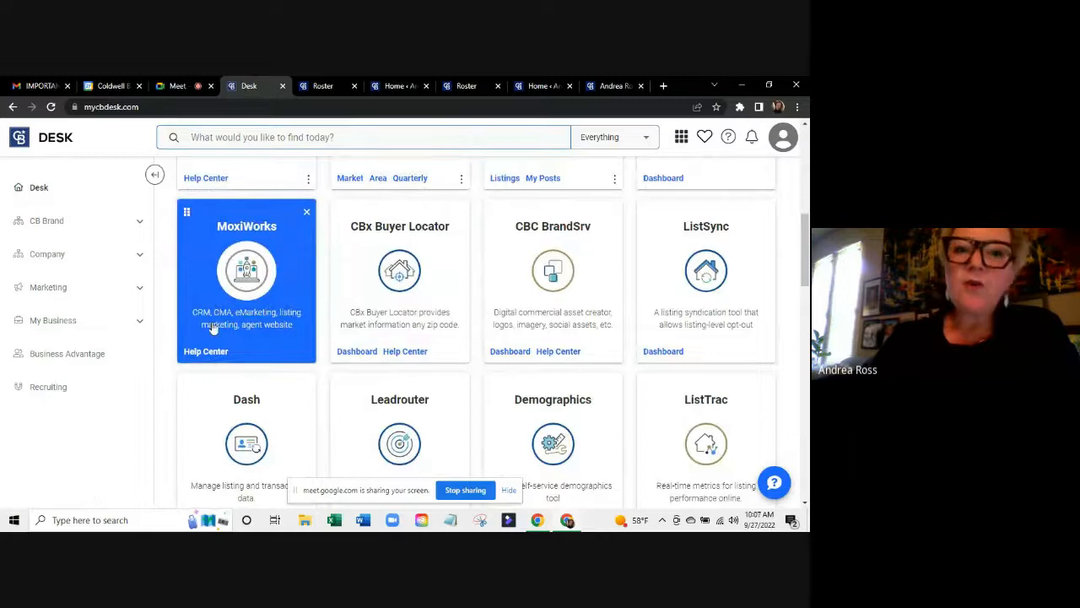
{"action": "left_click", "coordinate": [319, 86]}
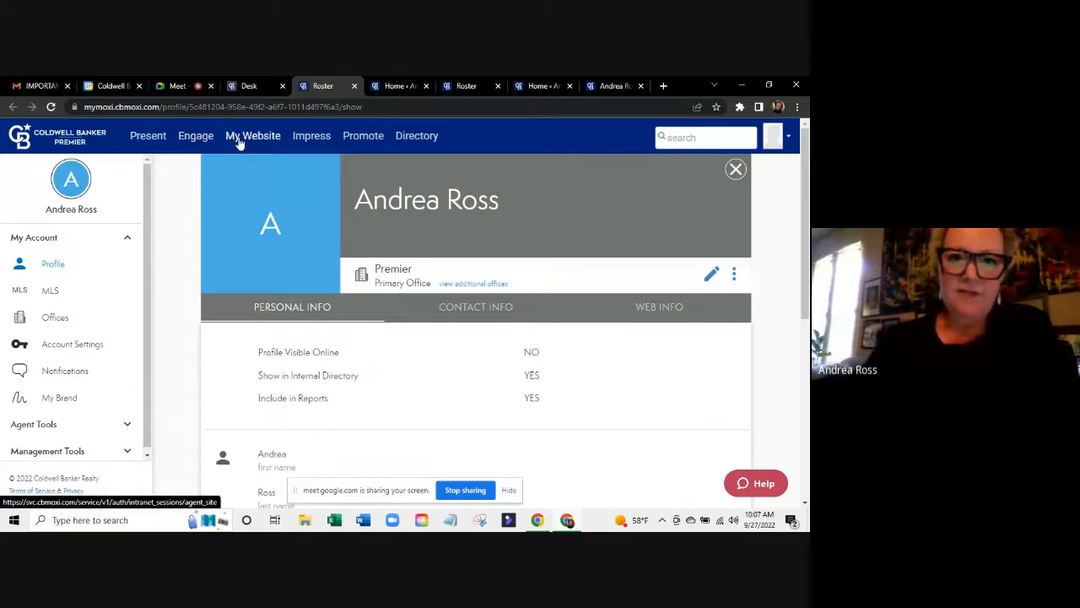
Switch to the agent's Admin Tool dashboard tab, with its welcome overview and Common Tasks list.
{"action": "left_click", "coordinate": [394, 87]}
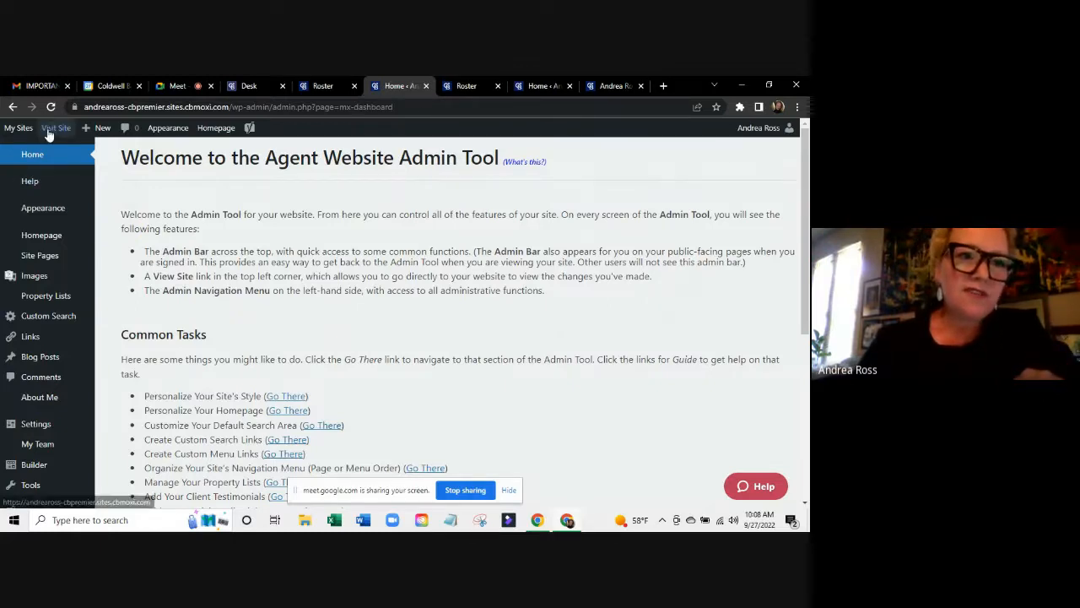
View the public homepage from the Guiding You Home banner down to the footer and back.
{"action": "left_click", "coordinate": [536, 85]}
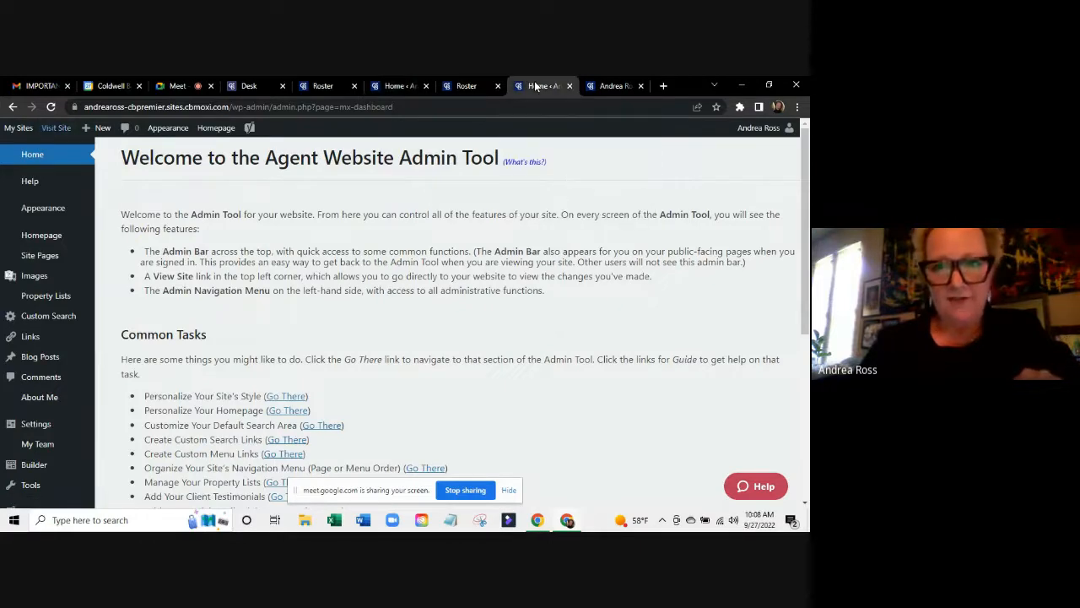
{"action": "left_click", "coordinate": [604, 85]}
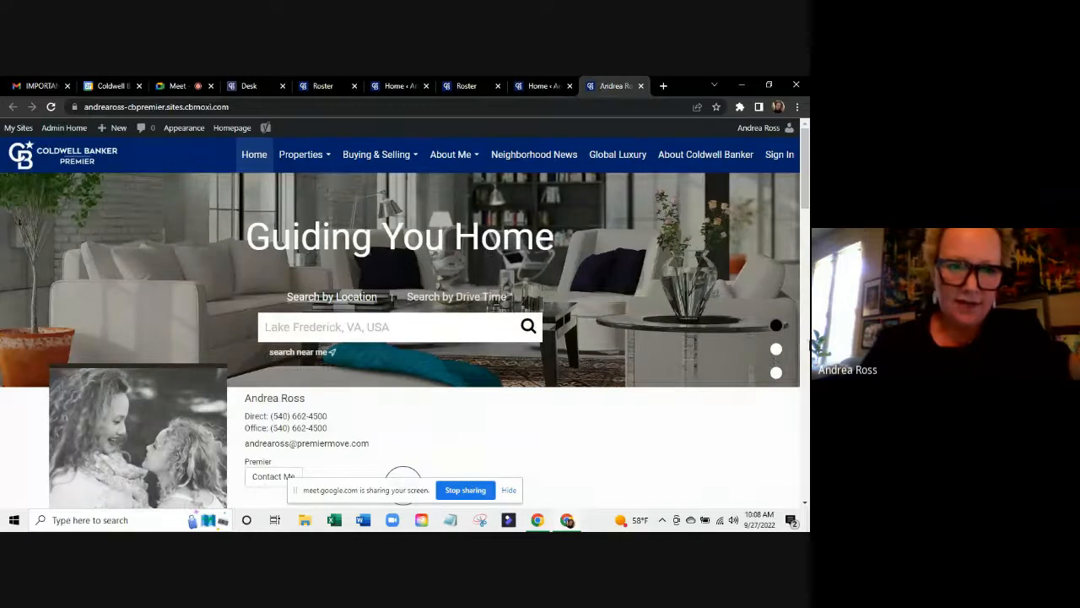
{"action": "scroll", "coordinate": [614, 343], "scroll_direction": "down", "scroll_amount": 5}
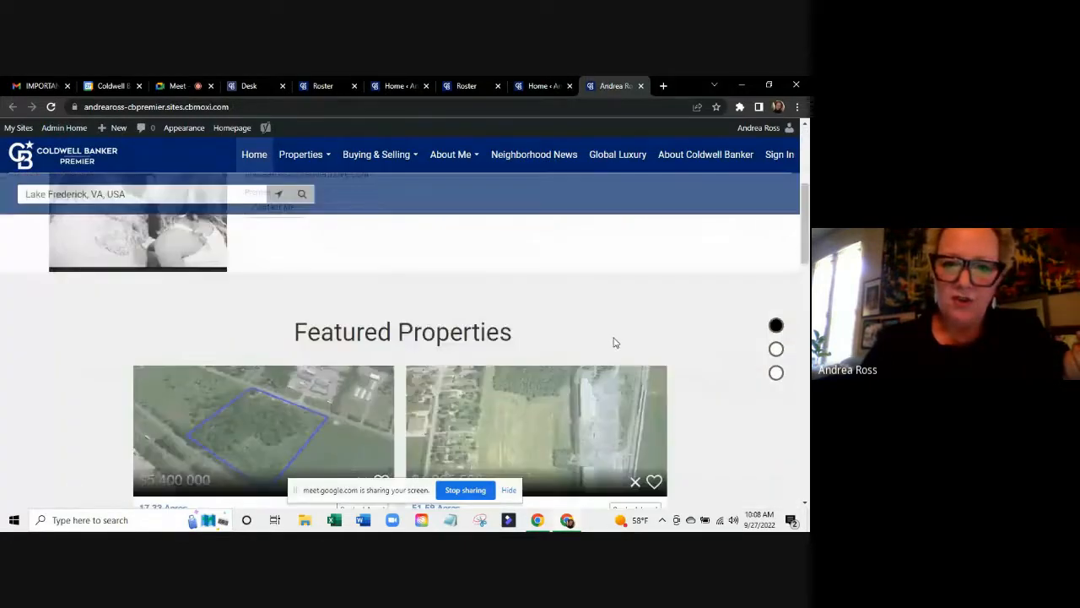
{"action": "scroll", "coordinate": [615, 343], "scroll_direction": "down", "scroll_amount": 6}
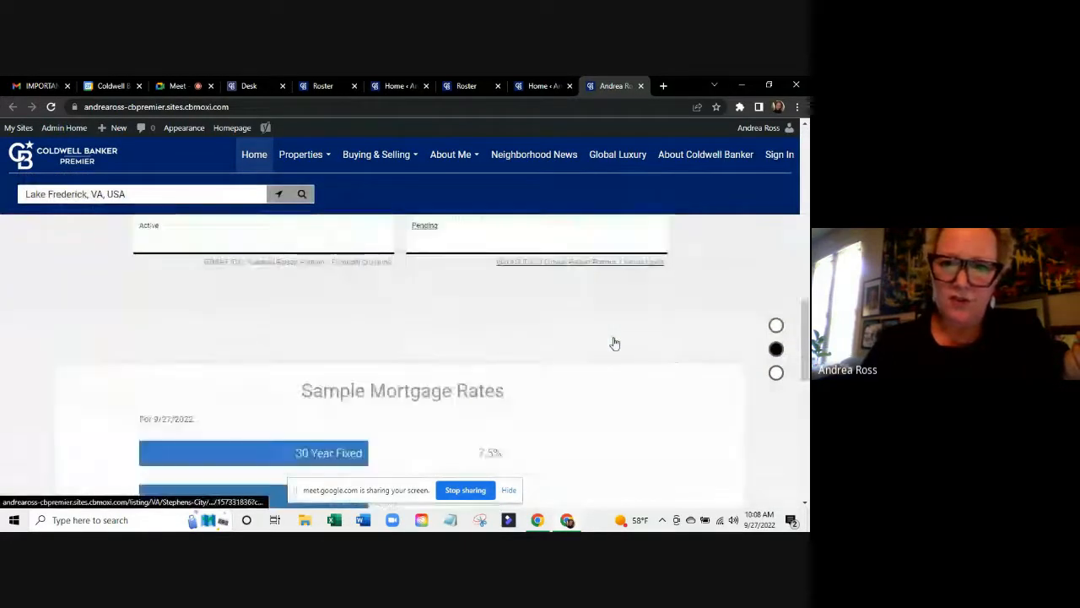
{"action": "scroll", "coordinate": [615, 343], "scroll_direction": "down", "scroll_amount": 5}
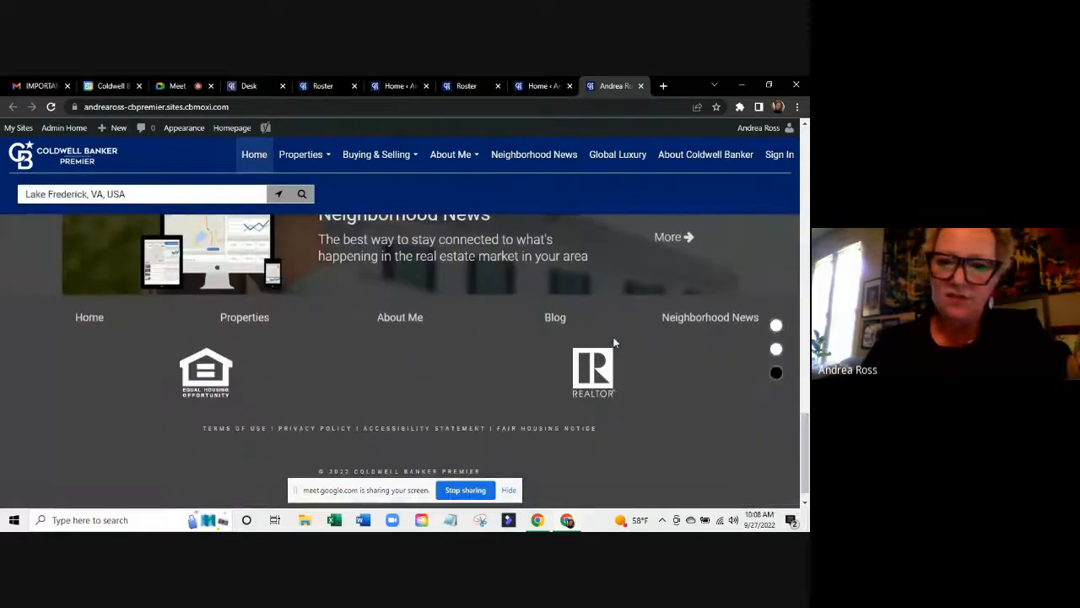
{"action": "scroll", "coordinate": [614, 343], "scroll_direction": "up", "scroll_amount": 12}
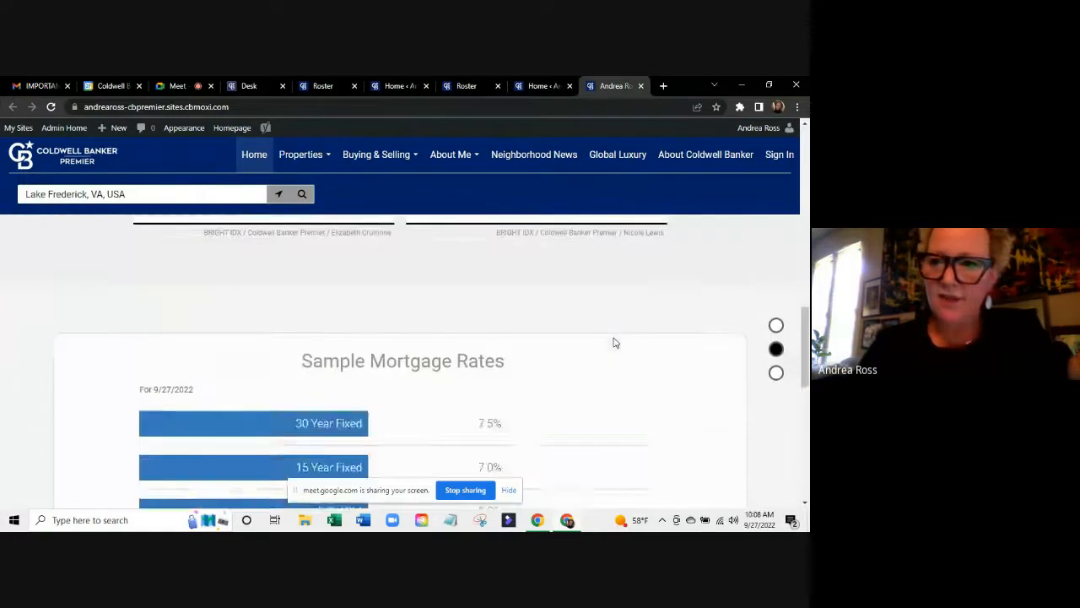
{"action": "scroll", "coordinate": [614, 343], "scroll_direction": "up", "scroll_amount": 5}
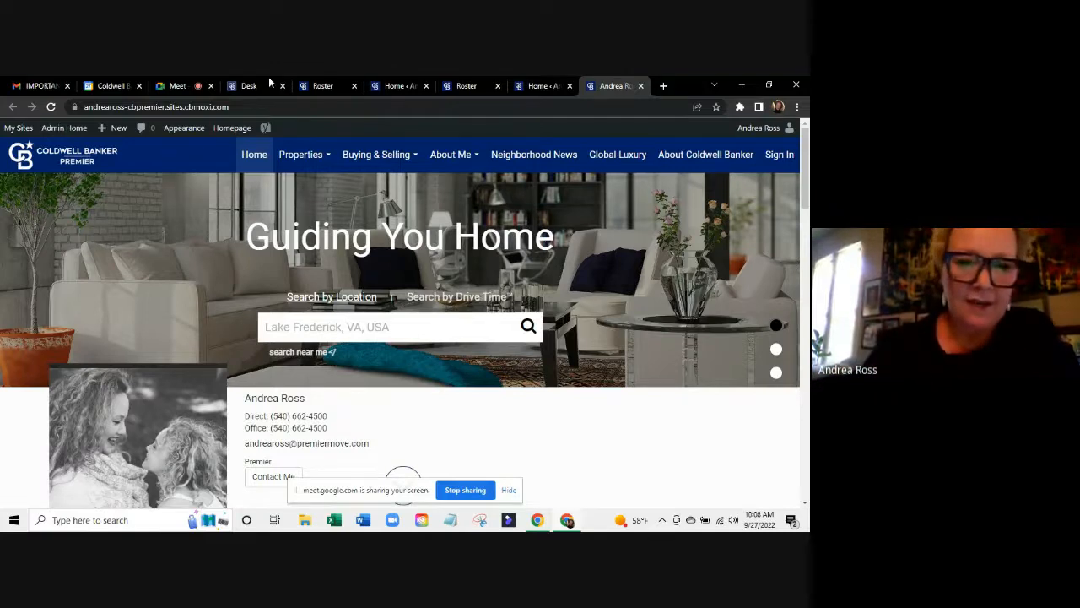
Go back to the dashboard's Common Tasks and choose Personalize Your Site's Style.
{"action": "left_click", "coordinate": [540, 85]}
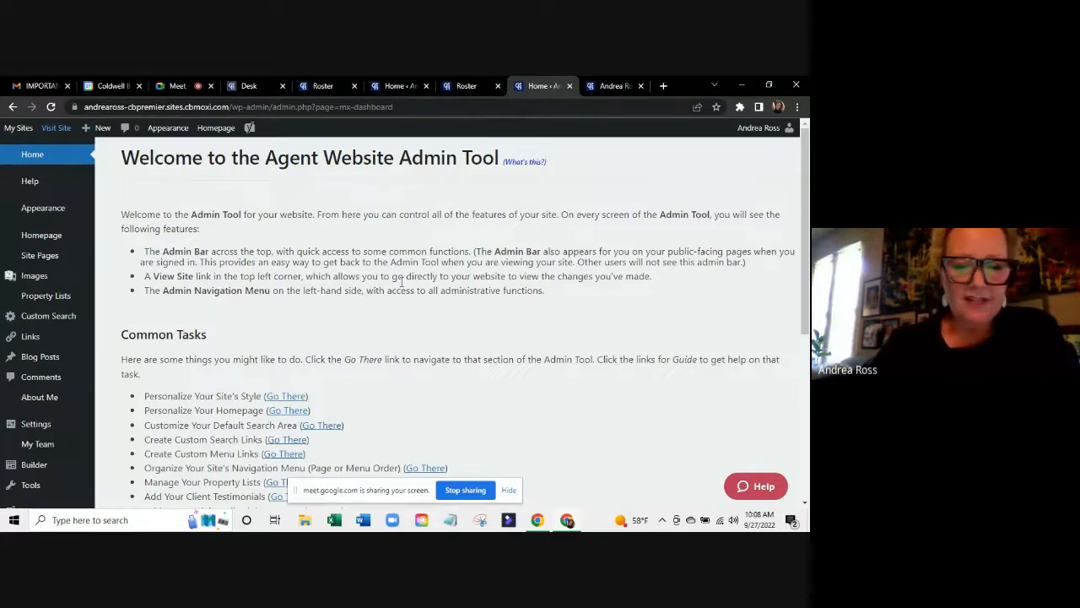
{"action": "scroll", "coordinate": [402, 281], "scroll_direction": "down", "scroll_amount": 3}
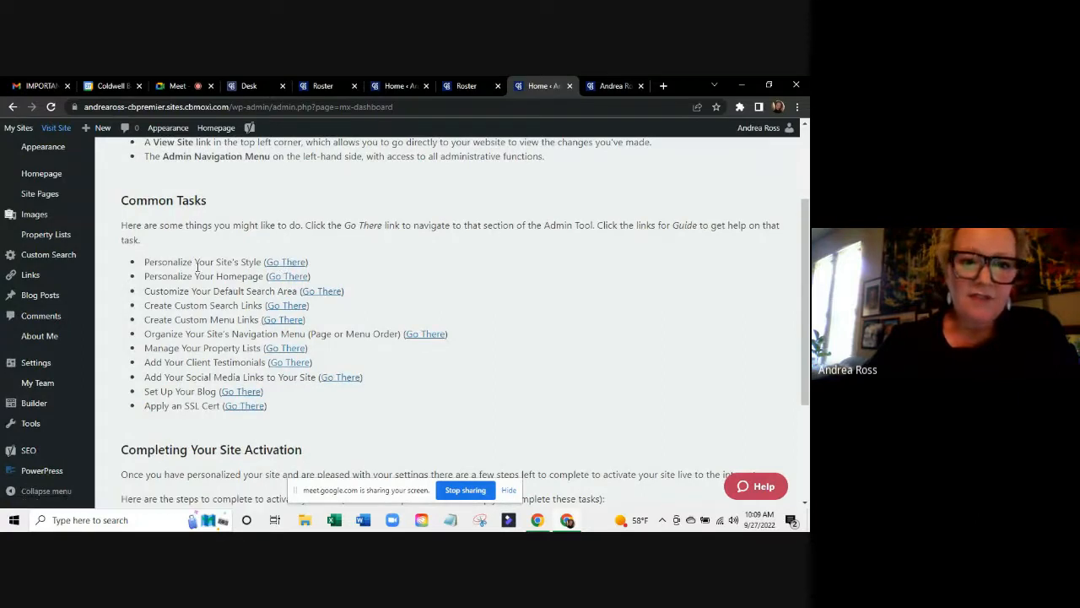
{"action": "left_click", "coordinate": [295, 262]}
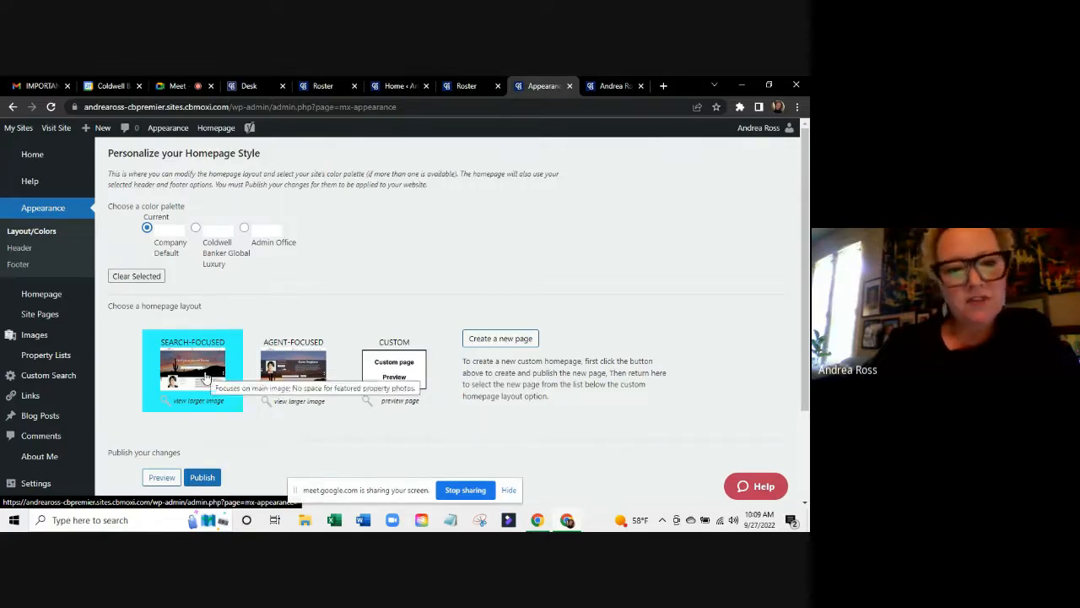
Scroll through the style page showing the Company Default palette and Search-Focused layout.
{"action": "scroll", "coordinate": [205, 377], "scroll_direction": "down", "scroll_amount": 1}
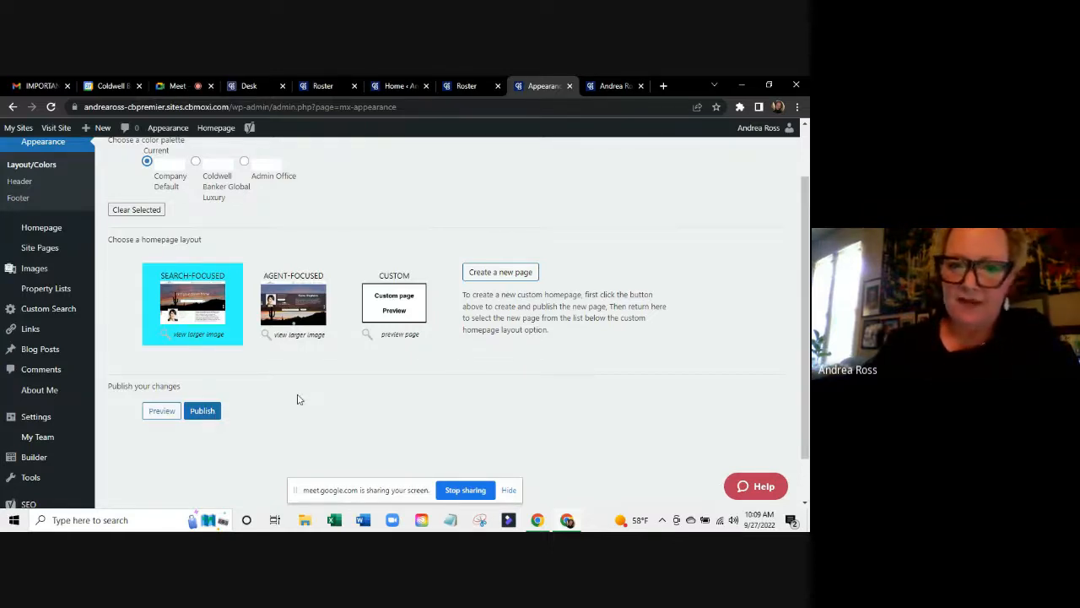
{"action": "scroll", "coordinate": [297, 399], "scroll_direction": "up", "scroll_amount": 1}
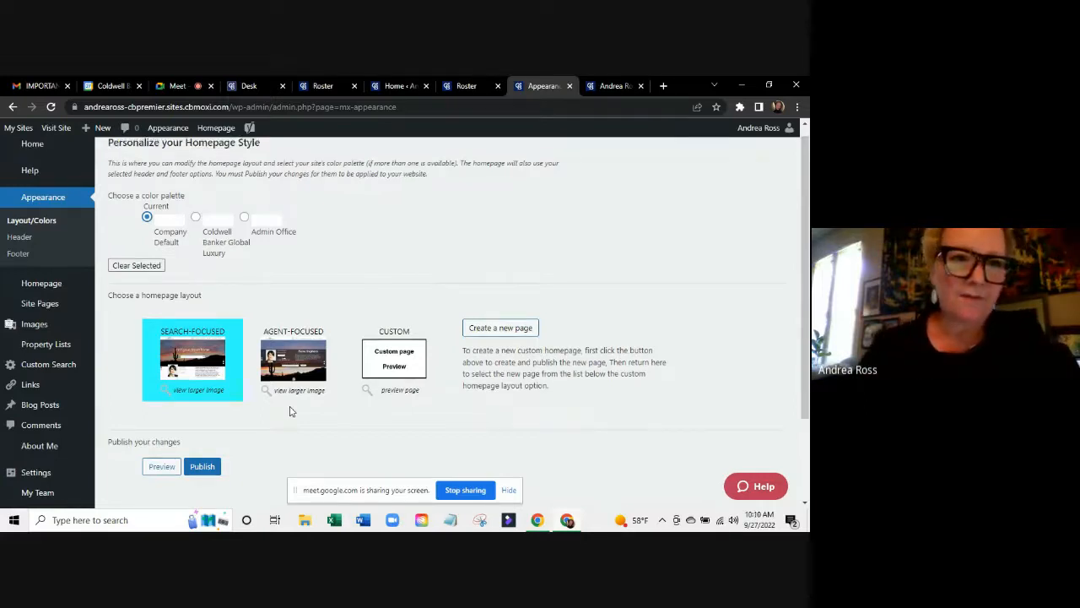
{"action": "scroll", "coordinate": [290, 411], "scroll_direction": "up", "scroll_amount": 1}
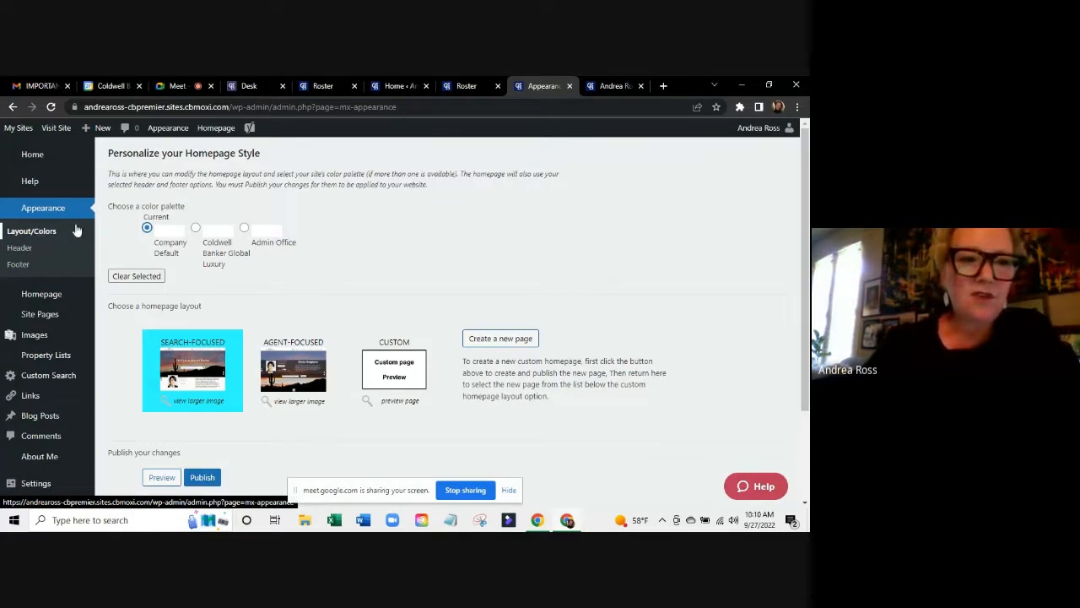
Open Appearance > Header and review the Default Header layout and location search bar options.
{"action": "left_click", "coordinate": [19, 249]}
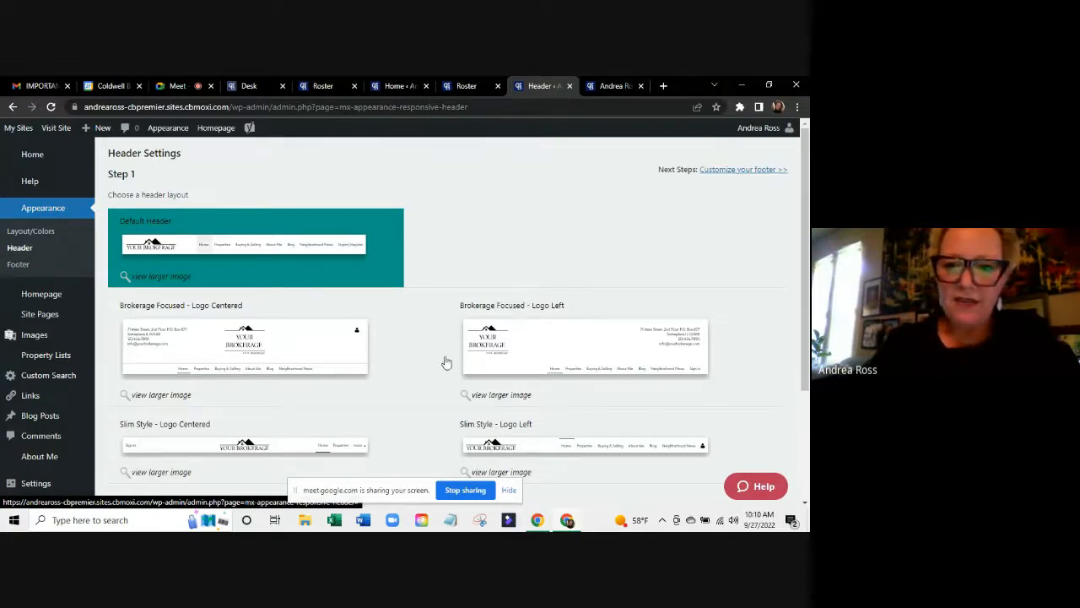
{"action": "scroll", "coordinate": [410, 379], "scroll_direction": "down", "scroll_amount": 3}
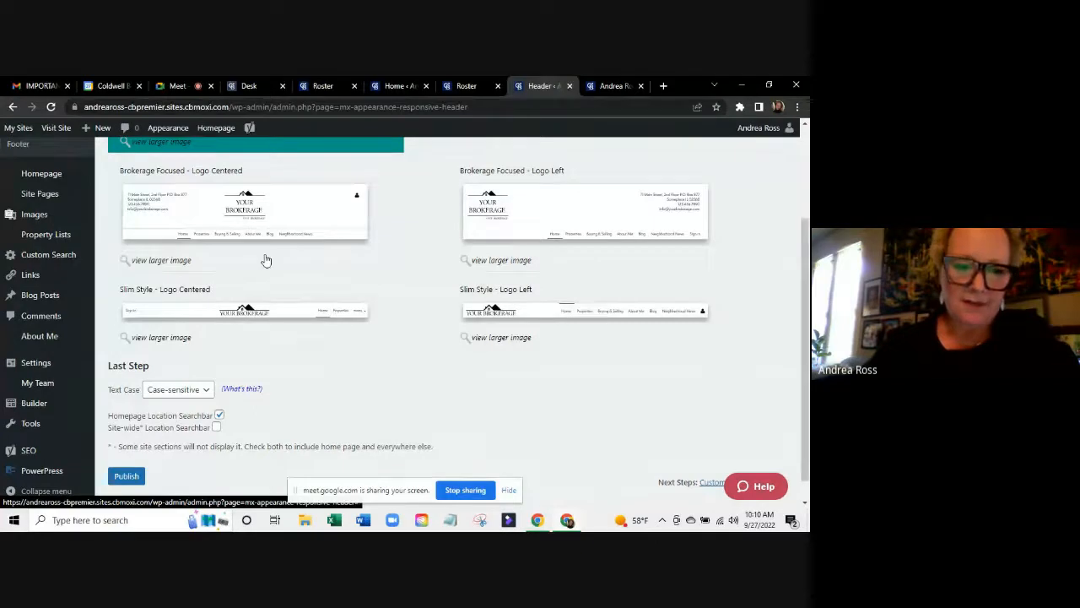
{"action": "scroll", "coordinate": [287, 335], "scroll_direction": "down", "scroll_amount": 1}
{"action": "scroll", "coordinate": [286, 335], "scroll_direction": "up", "scroll_amount": 3}
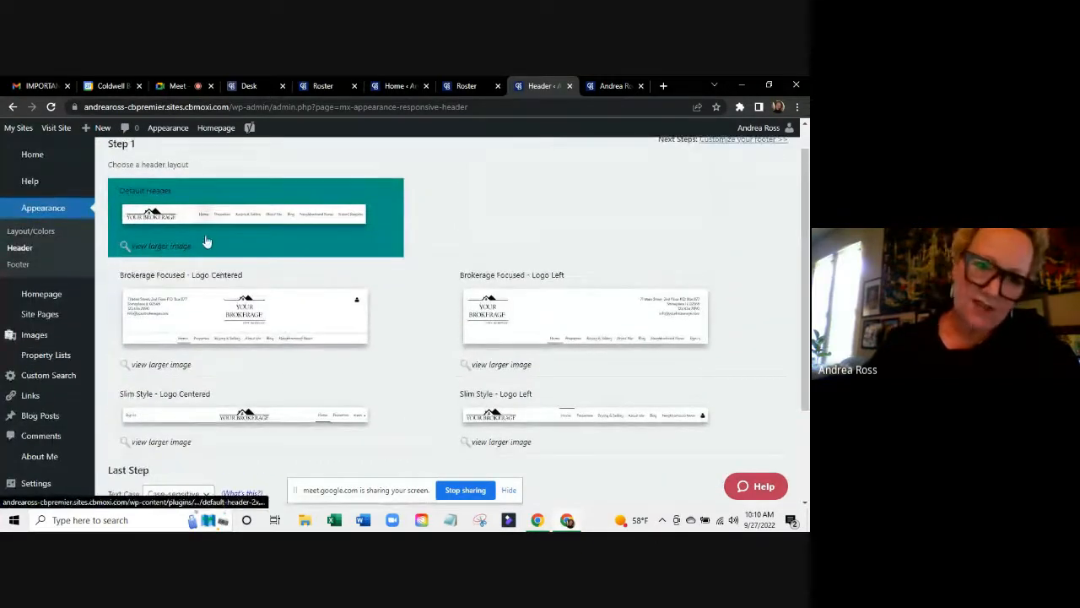
{"action": "scroll", "coordinate": [387, 281], "scroll_direction": "down", "scroll_amount": 1}
{"action": "scroll", "coordinate": [387, 281], "scroll_direction": "down", "scroll_amount": 2}
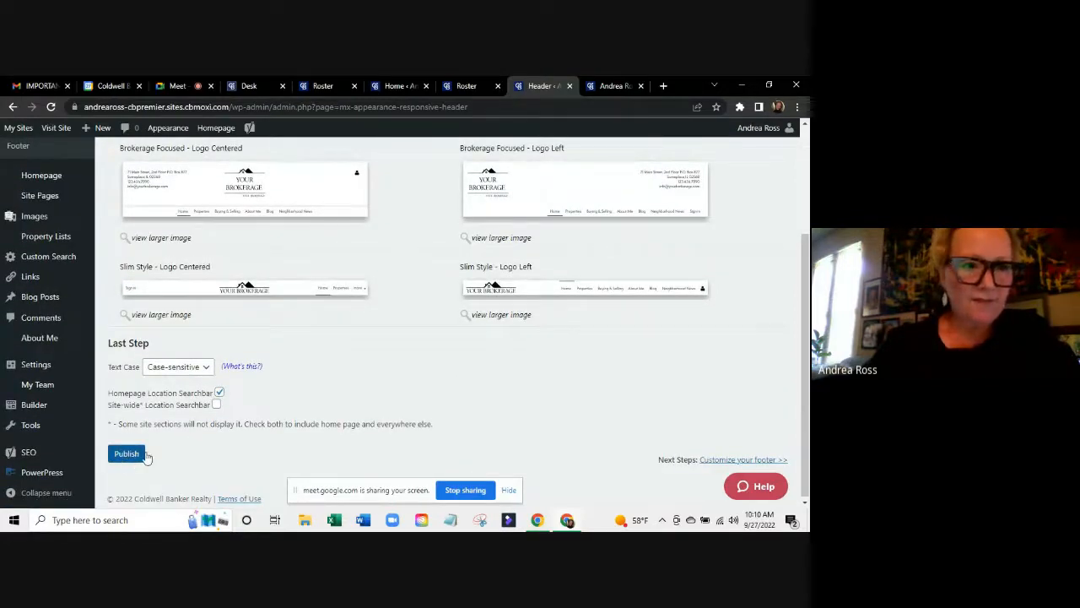
{"action": "scroll", "coordinate": [368, 365], "scroll_direction": "up", "scroll_amount": 3}
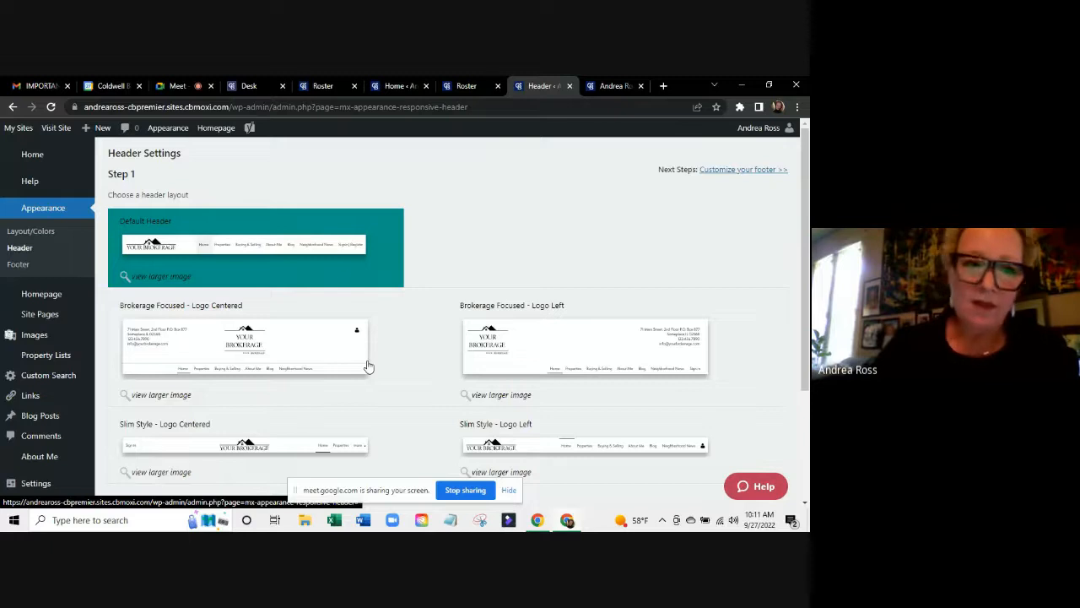
Return to the Admin Tool dashboard and scroll to its Common Tasks list.
{"action": "left_click", "coordinate": [31, 156]}
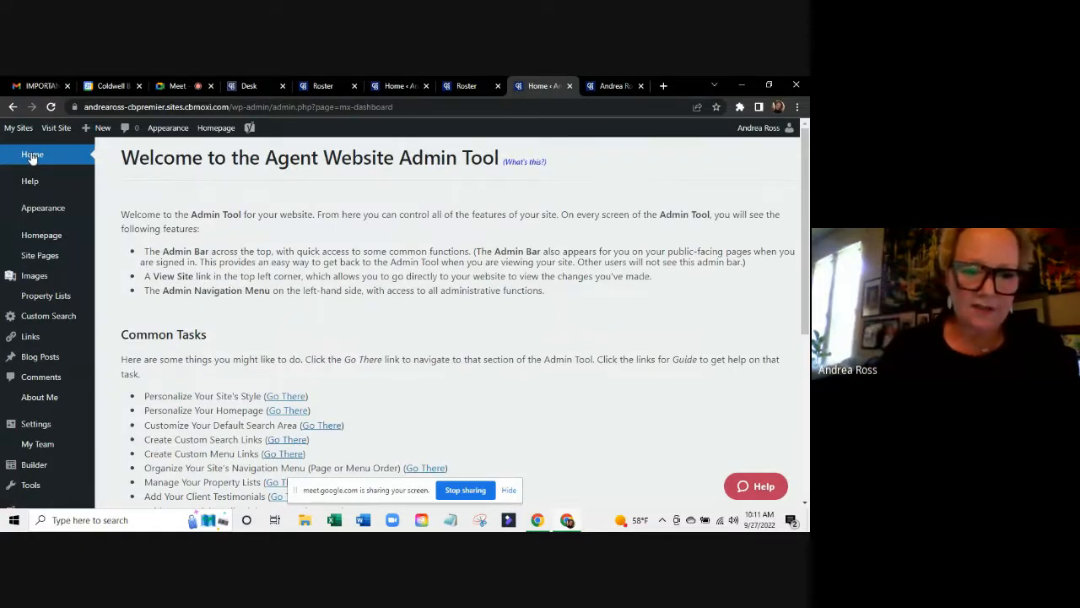
{"action": "scroll", "coordinate": [266, 266], "scroll_direction": "down", "scroll_amount": 1}
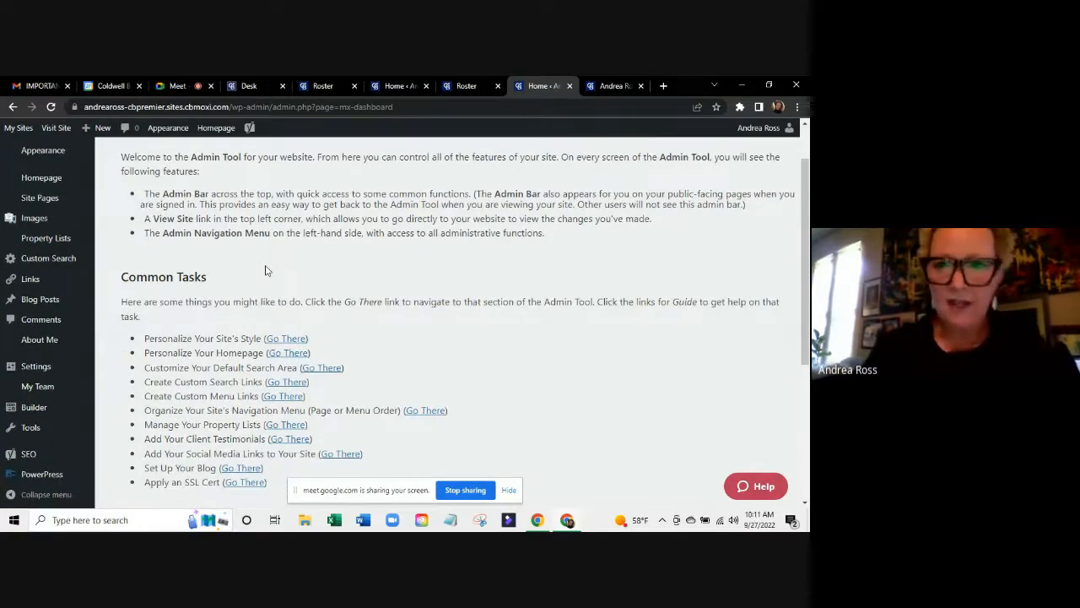
{"action": "scroll", "coordinate": [265, 270], "scroll_direction": "down", "scroll_amount": 1}
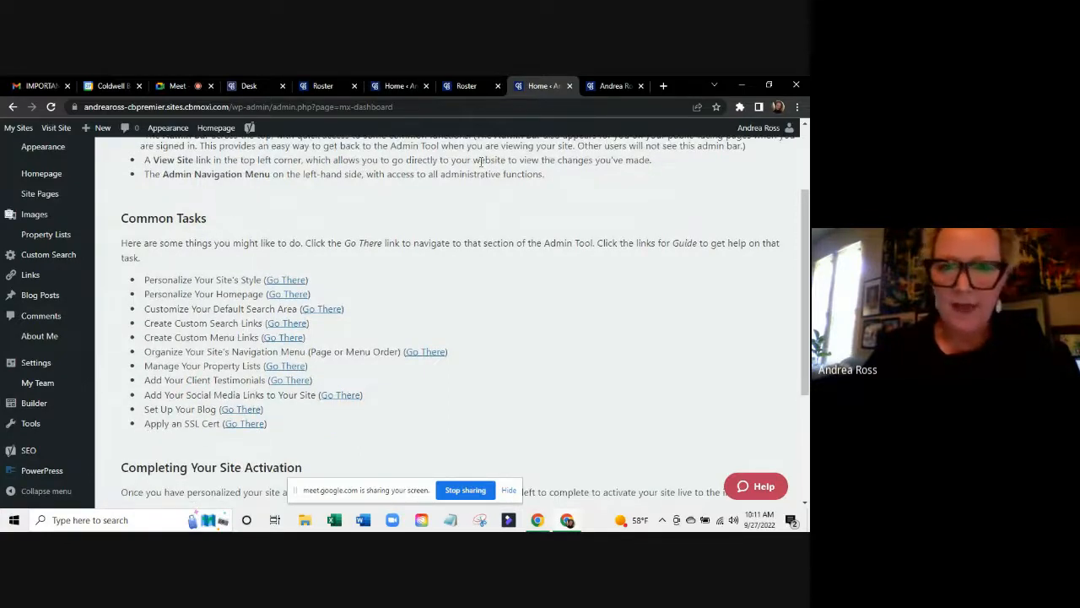
Check the Google Meet call, then move the admin dashboard tab after the public site tab.
{"action": "left_click", "coordinate": [171, 85]}
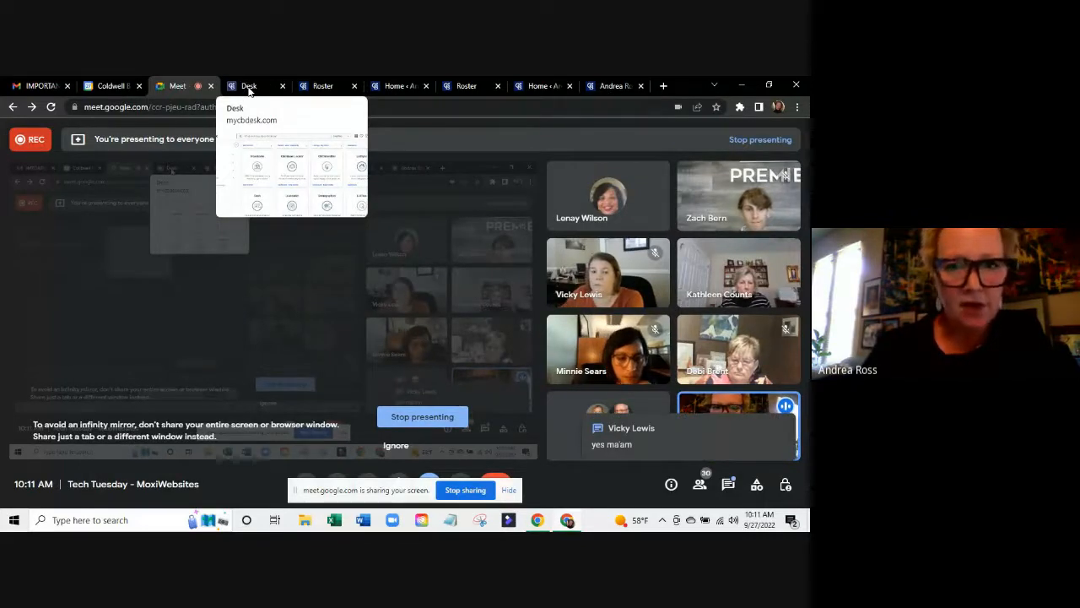
{"action": "left_click", "coordinate": [463, 85]}
{"action": "left_click", "coordinate": [537, 85]}
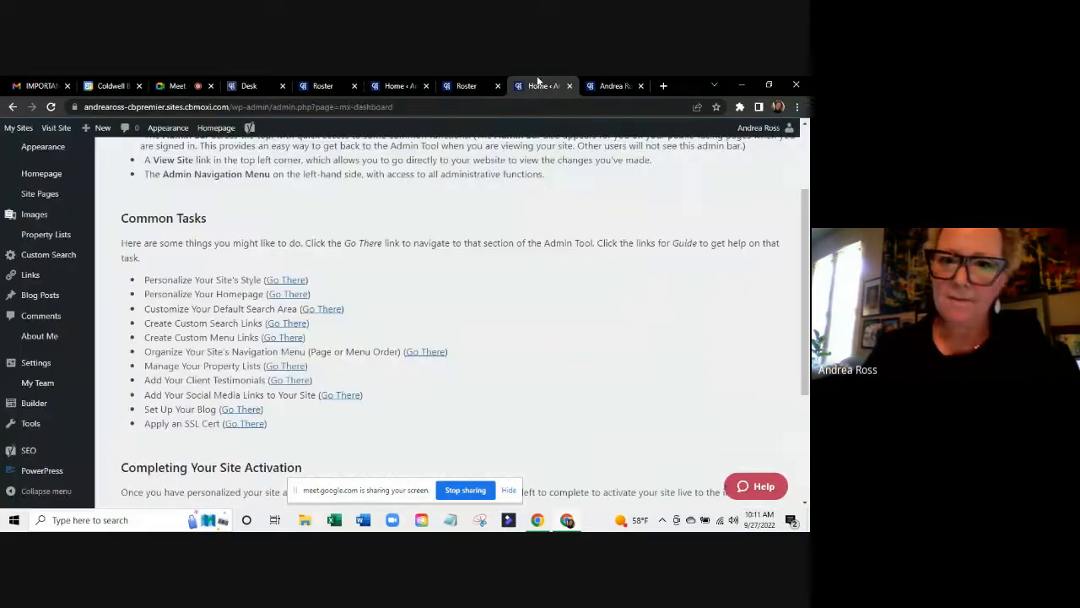
{"action": "left_click_drag", "start_coordinate": [538, 78], "coordinate": [610, 80]}
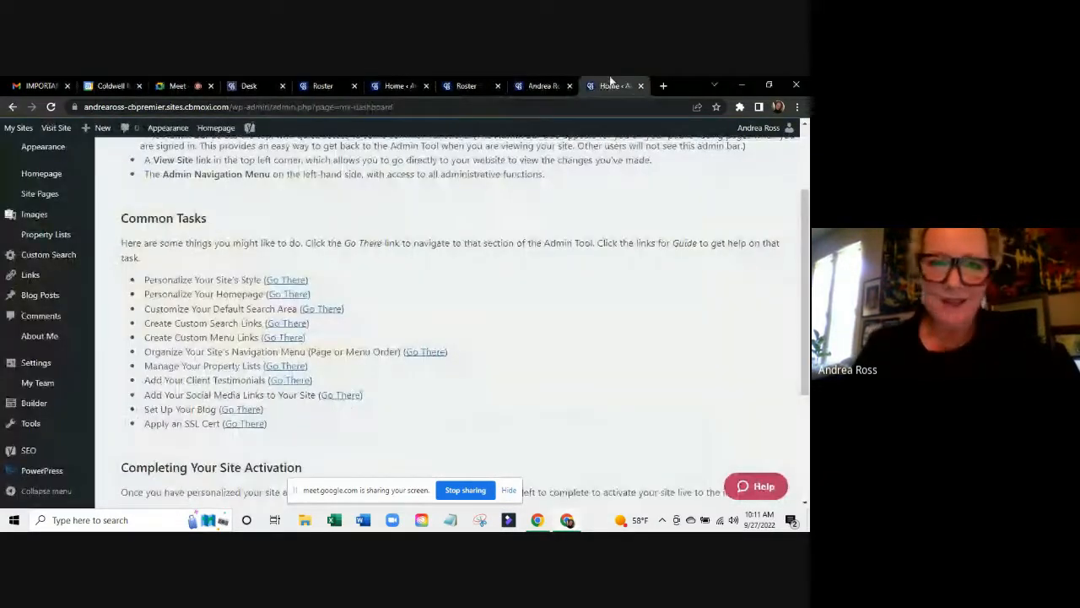
Open Personalize Your Homepage and bring up the Background Image picker, closing and reopening it once.
{"action": "left_click", "coordinate": [280, 294]}
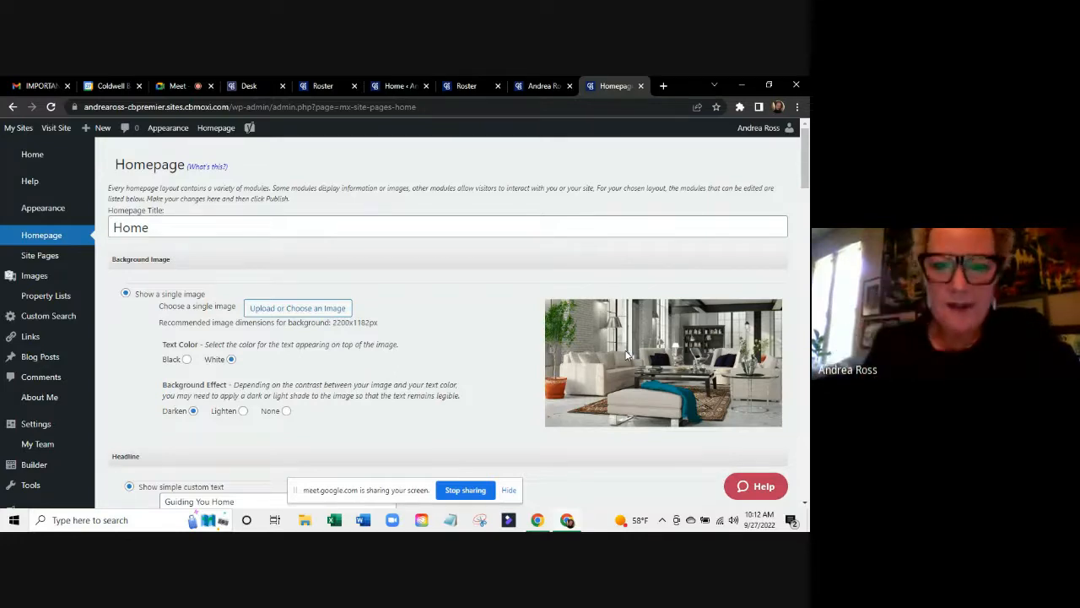
{"action": "left_click", "coordinate": [303, 309]}
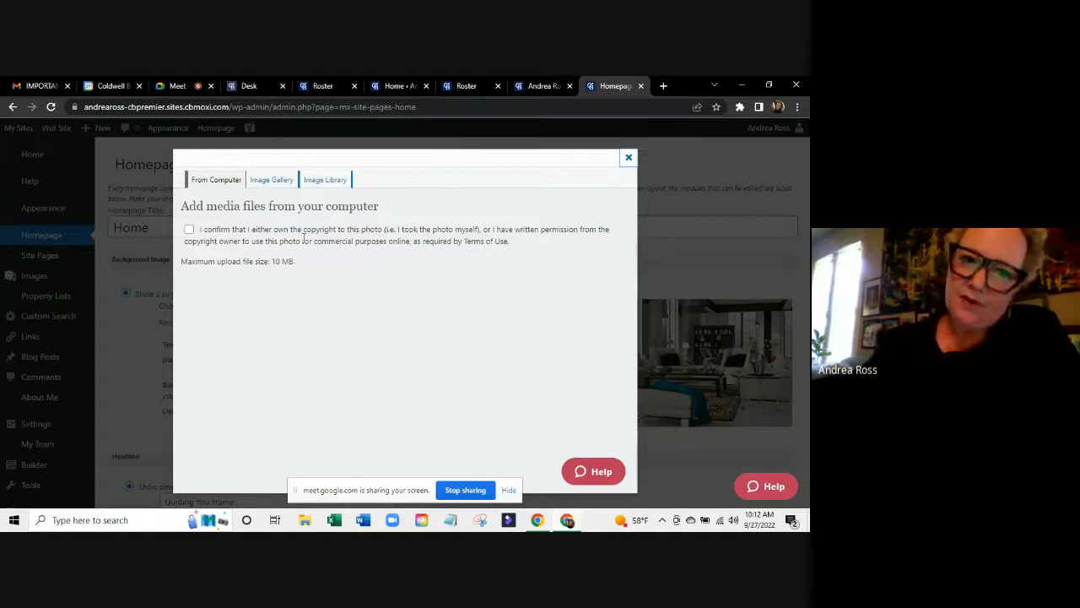
{"action": "left_click", "coordinate": [628, 157]}
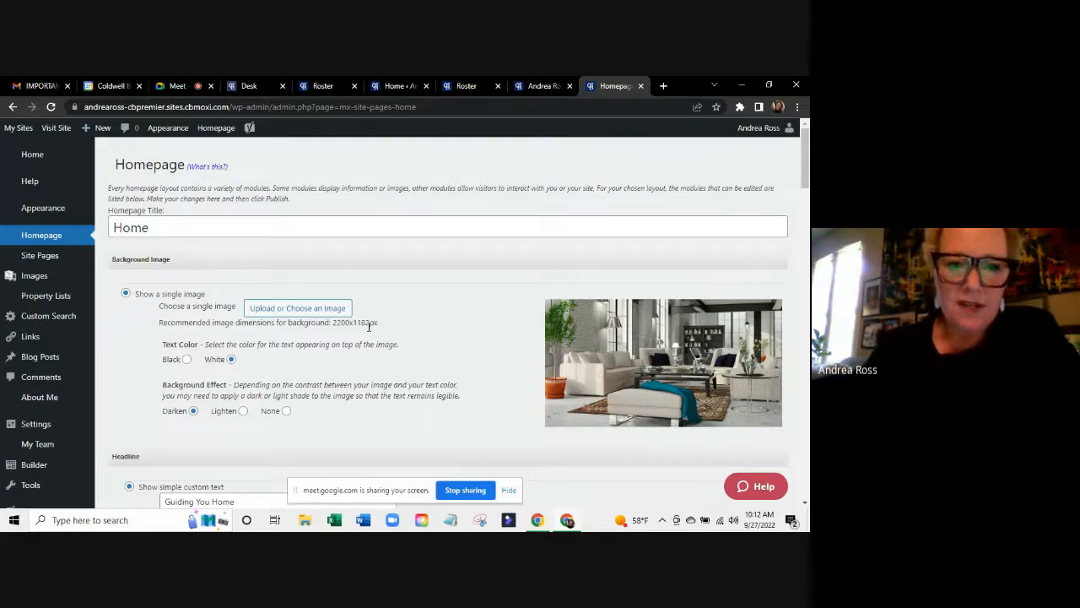
{"action": "left_click", "coordinate": [307, 309]}
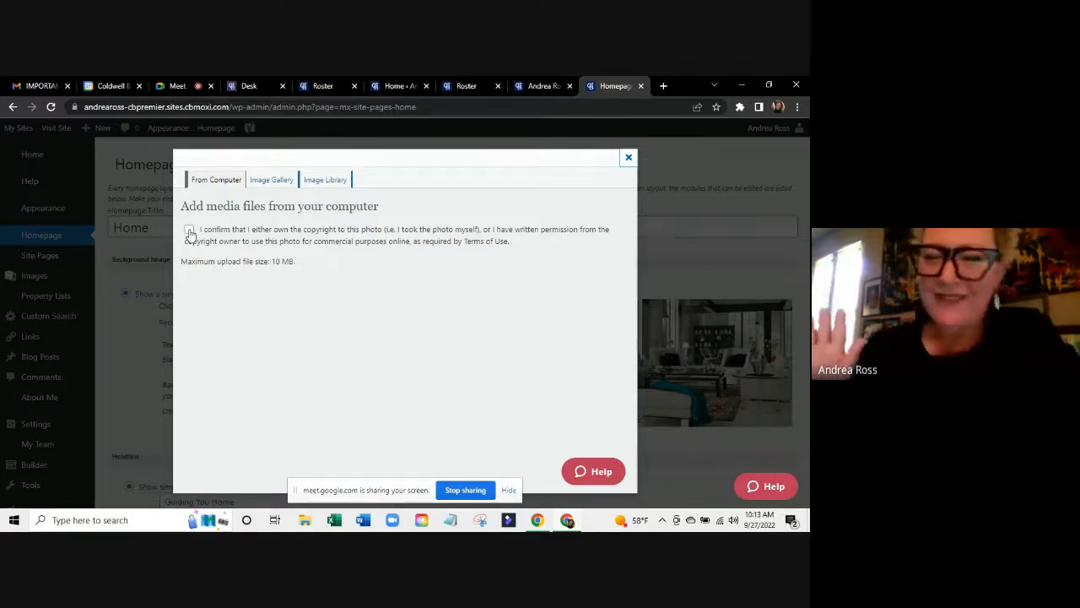
Tick the copyright confirmation so the Drop files / Select Files area appears.
{"action": "left_click", "coordinate": [190, 232]}
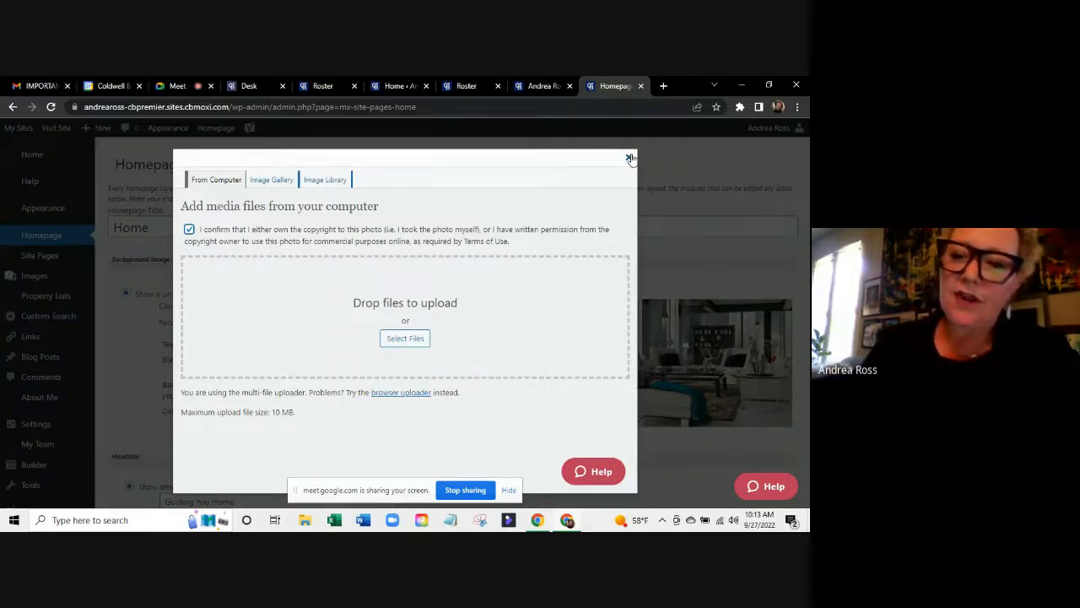
Browse the Image Library and stock Image Gallery photos, then close the picker without choosing one.
{"action": "left_click", "coordinate": [313, 180]}
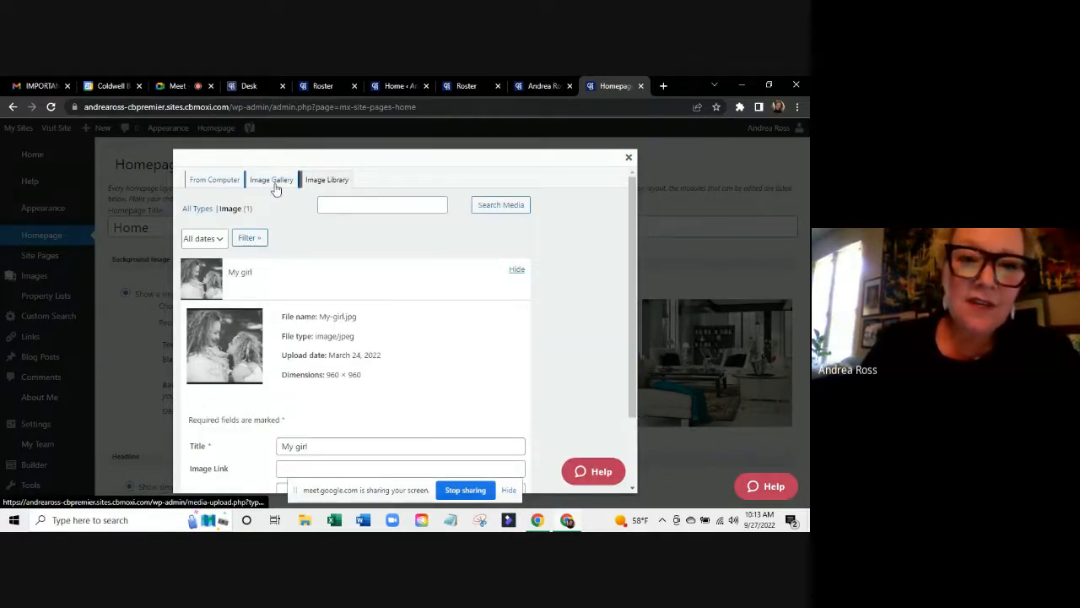
{"action": "left_click", "coordinate": [275, 183]}
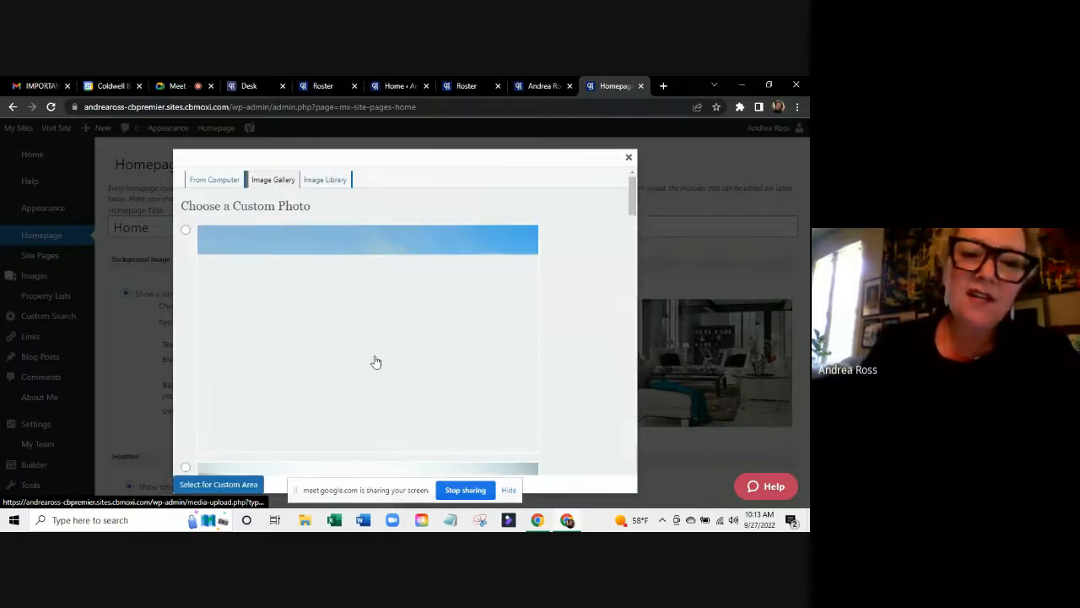
{"action": "scroll", "coordinate": [376, 361], "scroll_direction": "down", "scroll_amount": 2}
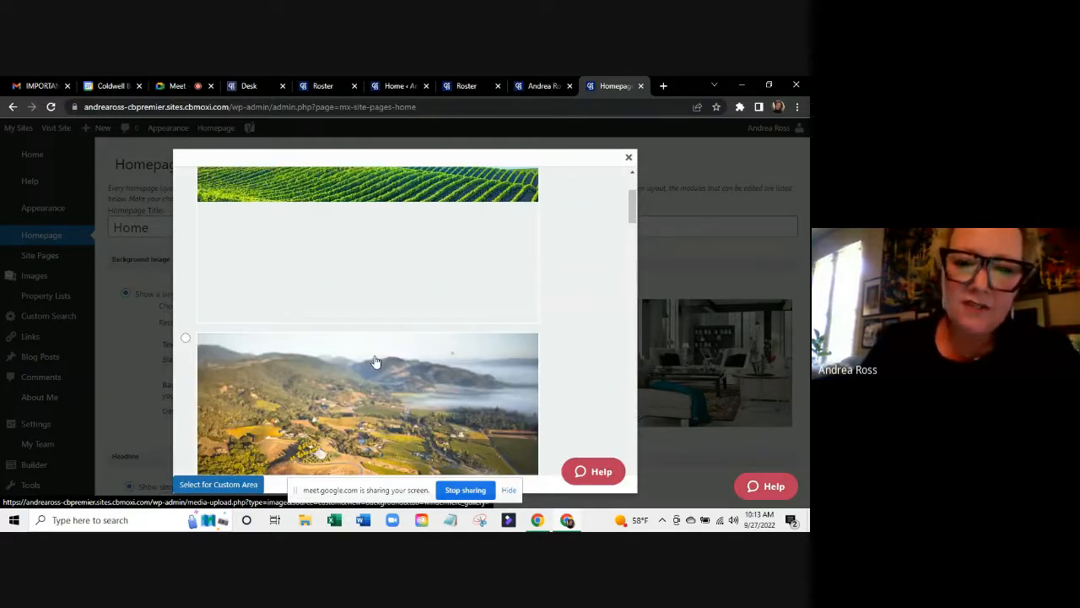
{"action": "scroll", "coordinate": [376, 361], "scroll_direction": "down", "scroll_amount": 1}
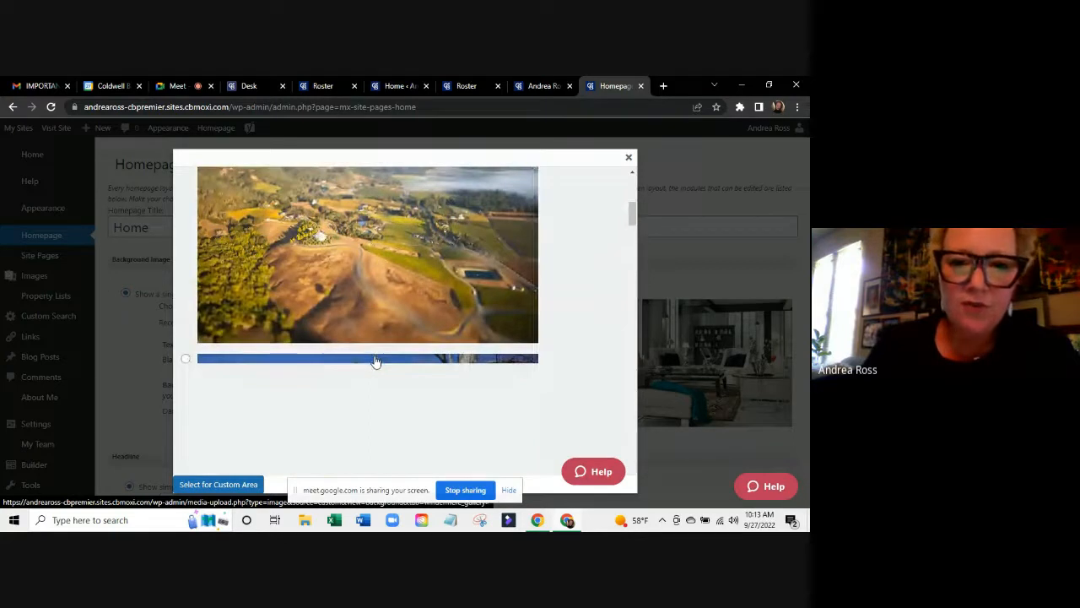
{"action": "scroll", "coordinate": [376, 361], "scroll_direction": "down", "scroll_amount": 5}
{"action": "scroll", "coordinate": [375, 361], "scroll_direction": "down", "scroll_amount": 4}
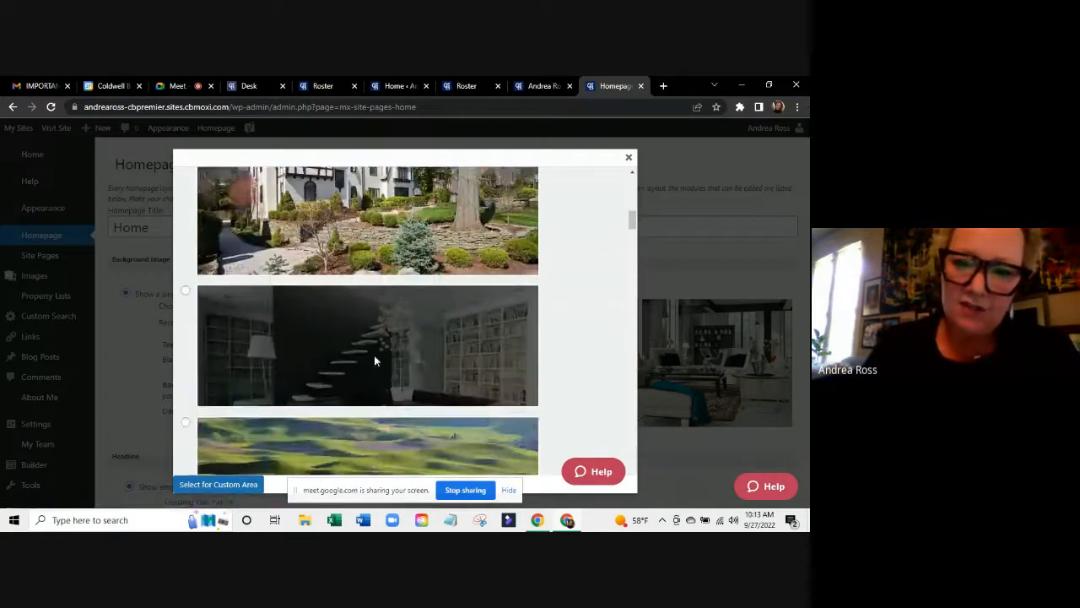
{"action": "scroll", "coordinate": [375, 361], "scroll_direction": "down", "scroll_amount": 5}
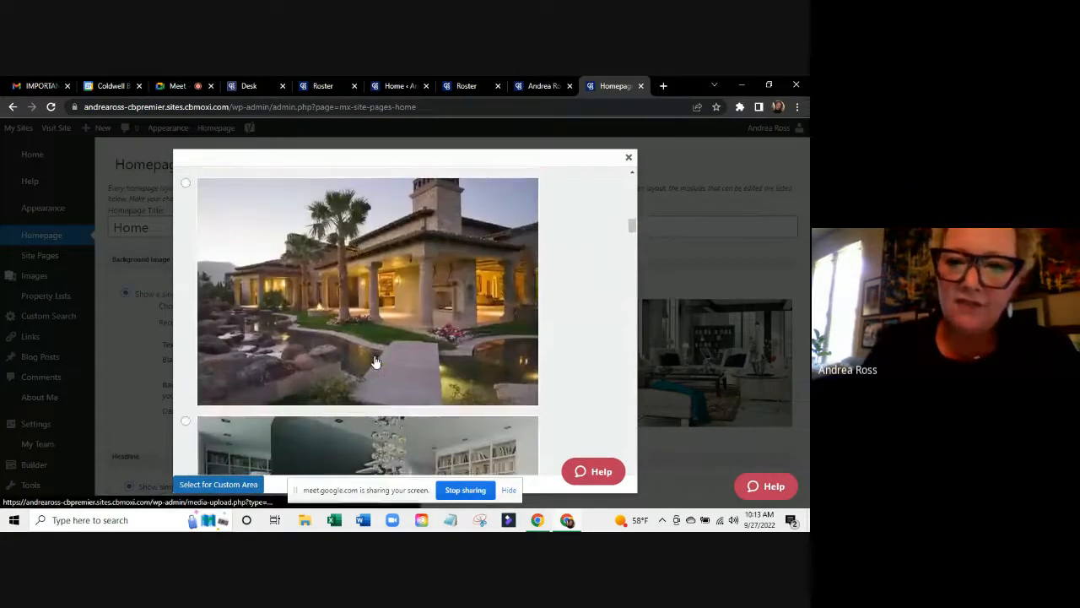
{"action": "scroll", "coordinate": [375, 357], "scroll_direction": "down", "scroll_amount": 5}
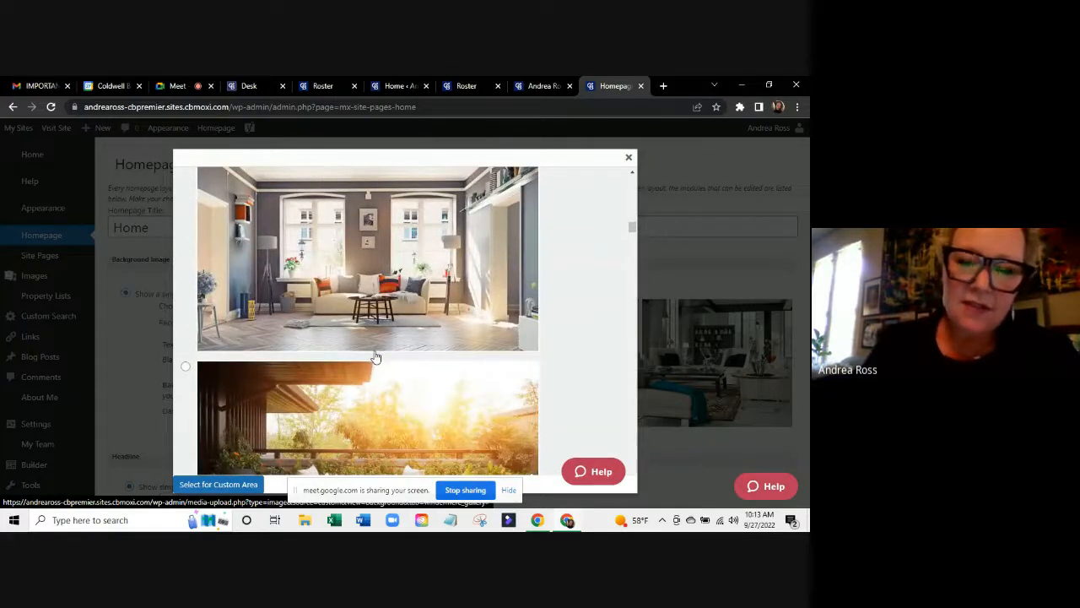
{"action": "scroll", "coordinate": [376, 357], "scroll_direction": "down", "scroll_amount": 5}
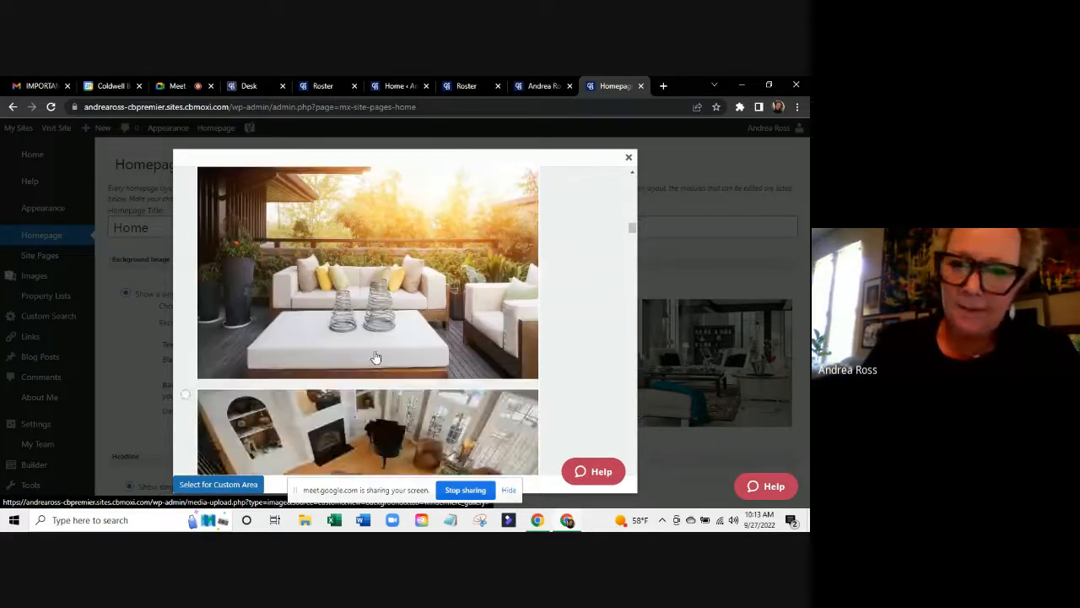
{"action": "scroll", "coordinate": [375, 357], "scroll_direction": "down", "scroll_amount": 3}
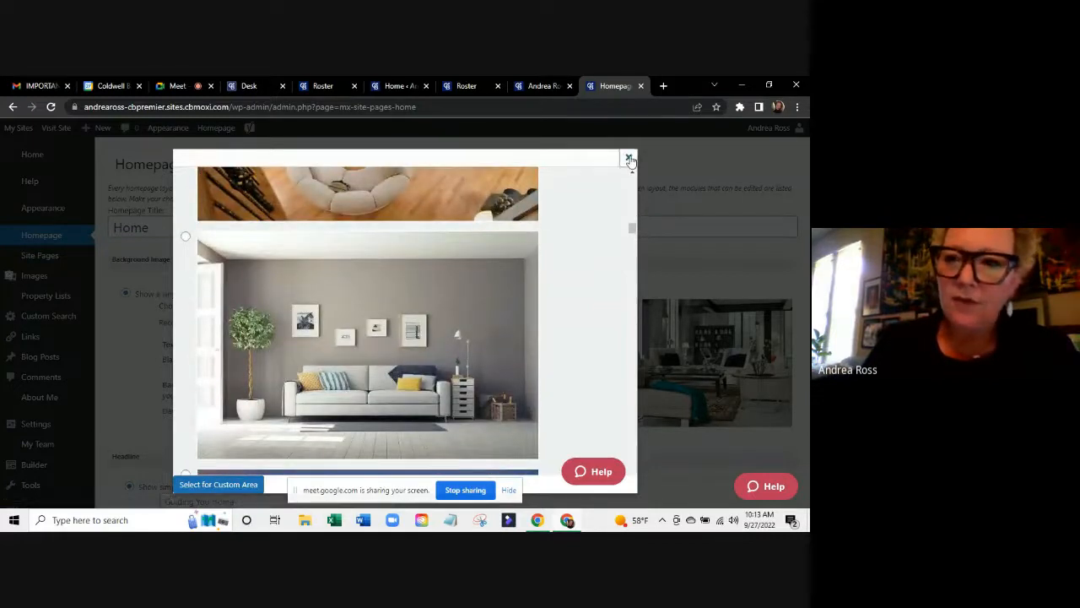
{"action": "left_click", "coordinate": [630, 160]}
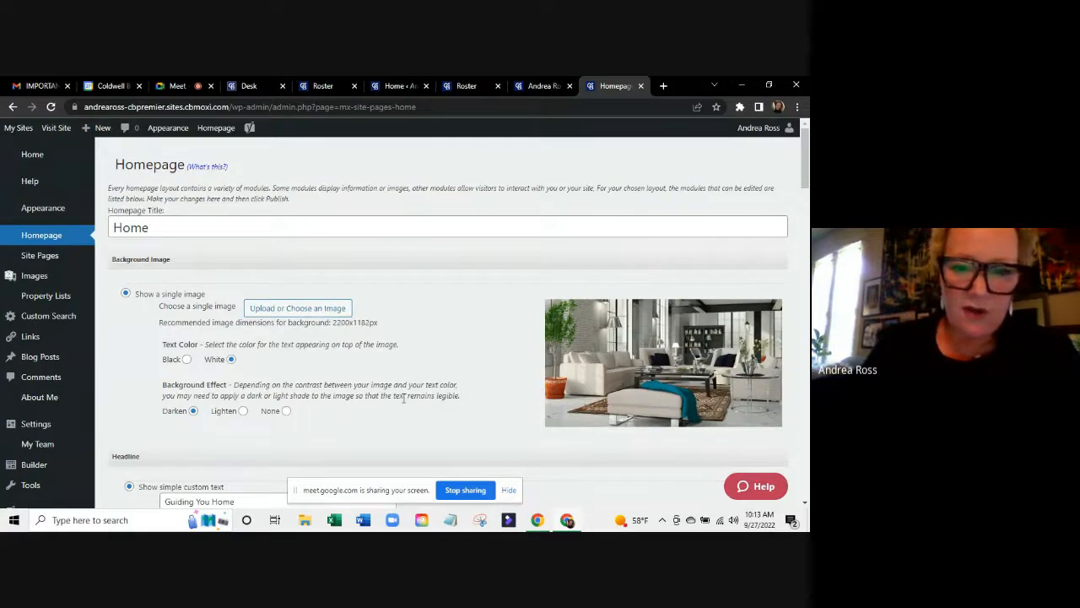
{"action": "scroll", "coordinate": [403, 398], "scroll_direction": "down", "scroll_amount": 2}
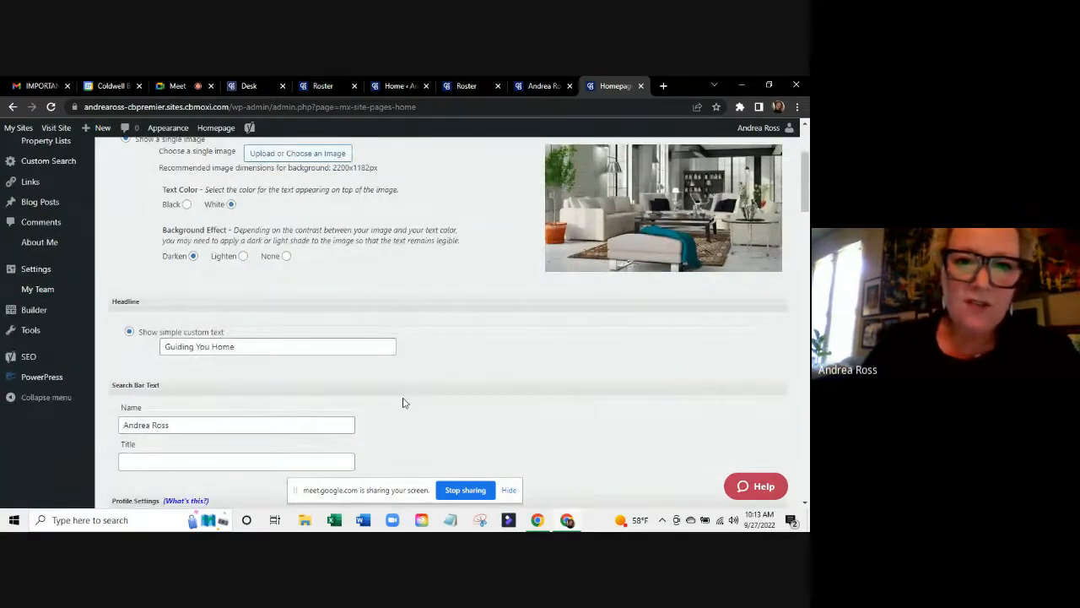
{"action": "scroll", "coordinate": [404, 403], "scroll_direction": "down", "scroll_amount": 1}
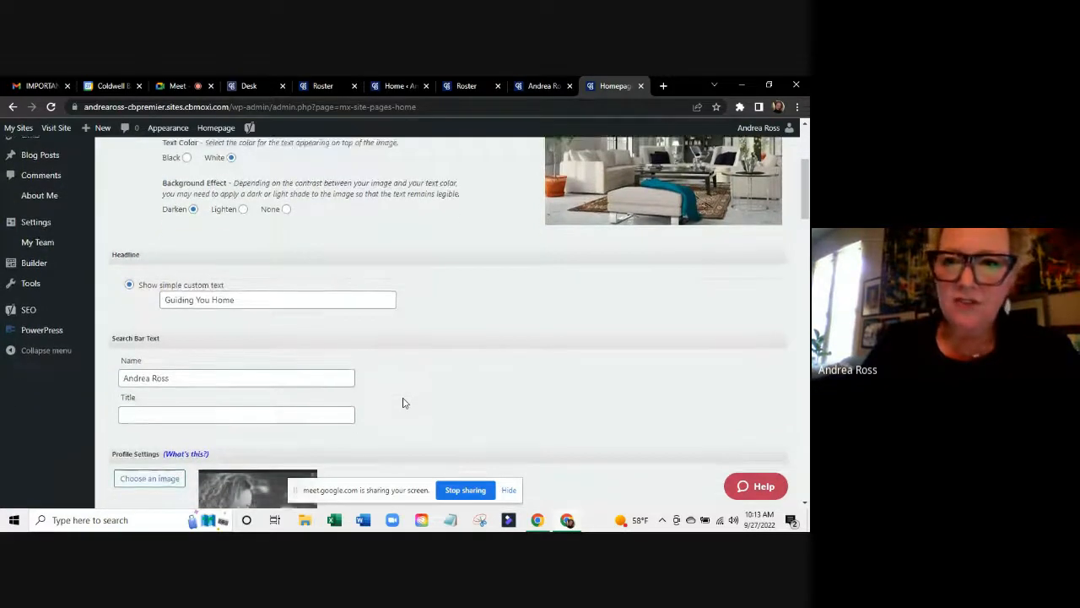
{"action": "left_click", "coordinate": [547, 88]}
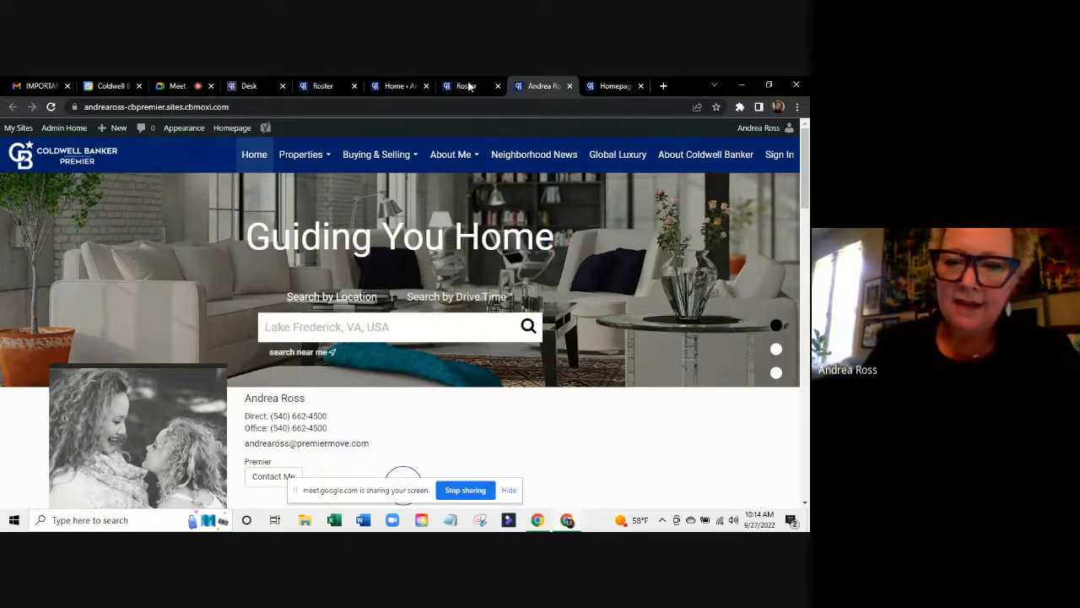
{"action": "left_click", "coordinate": [612, 85]}
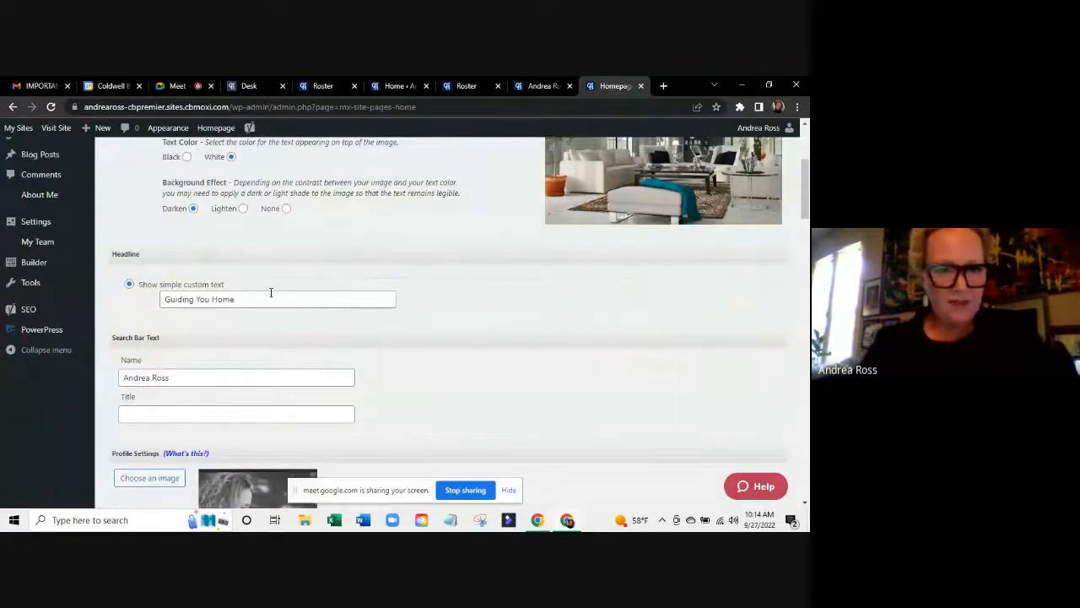
Replace the 'Guiding You Home' headline with 'Leading You Home'.
{"action": "left_click_drag", "start_coordinate": [264, 294], "coordinate": [64, 294]}
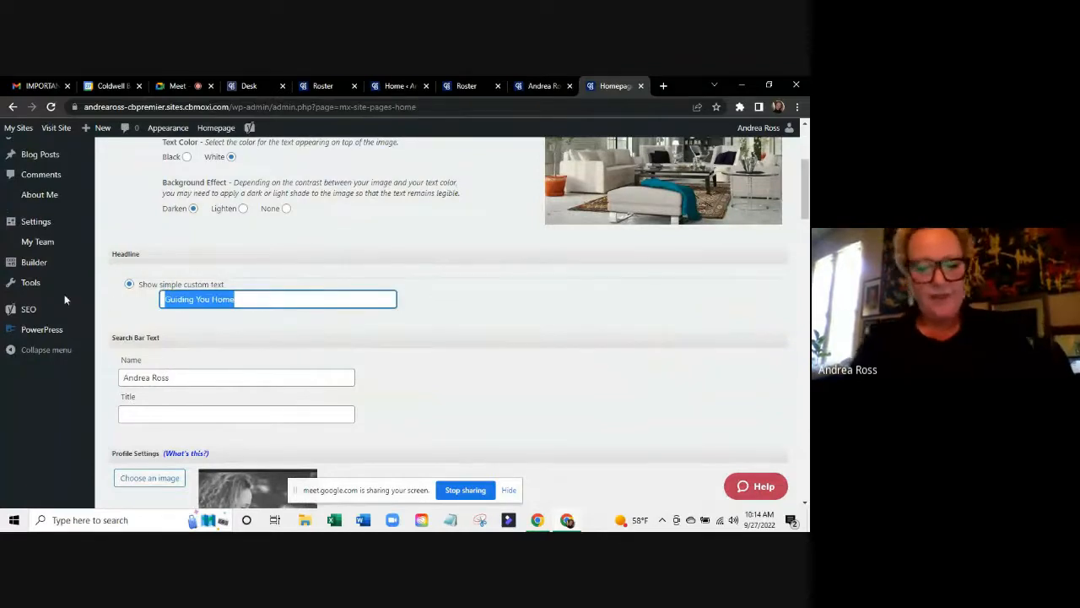
{"action": "type", "text": "Leading Yu"}
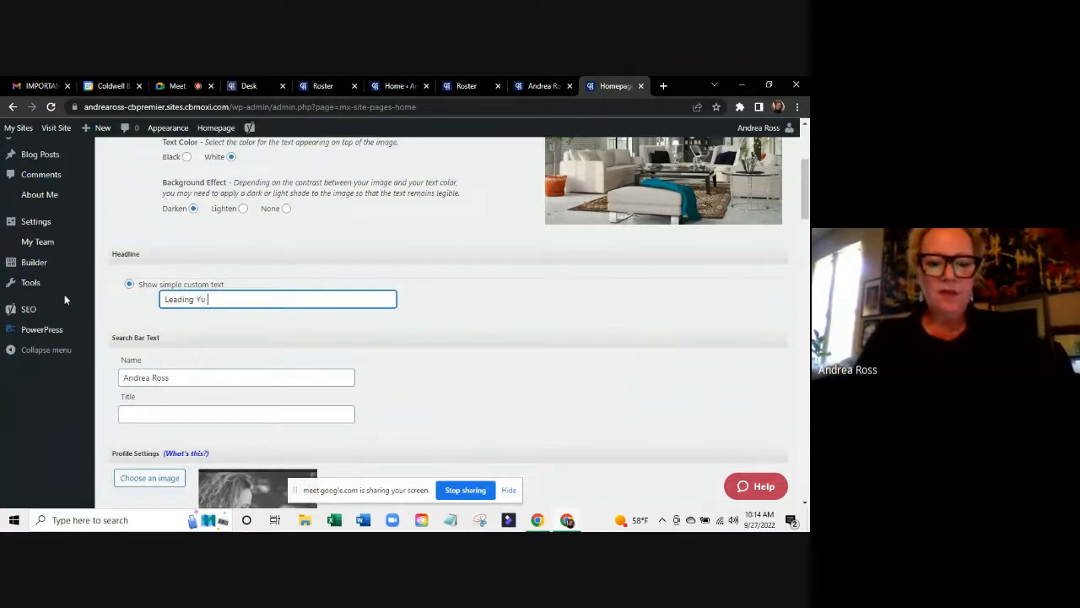
{"action": "key", "text": "BackSpace"}
{"action": "type", "text": "ou Home"}
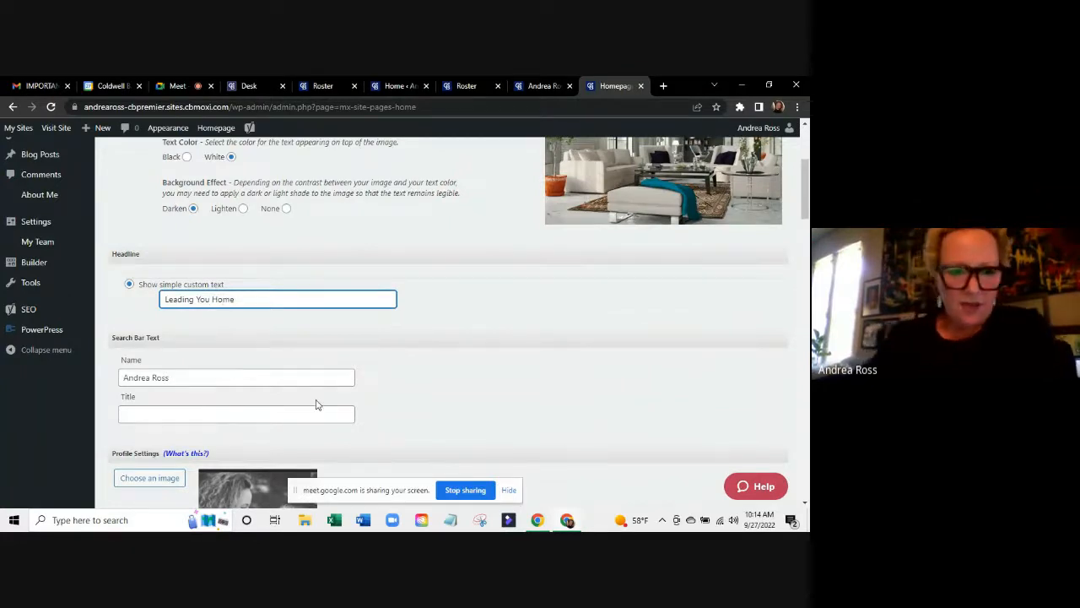
Publish the updated homepage settings from the bottom of the page.
{"action": "scroll", "coordinate": [317, 405], "scroll_direction": "down", "scroll_amount": 3}
{"action": "scroll", "coordinate": [316, 403], "scroll_direction": "down", "scroll_amount": 6}
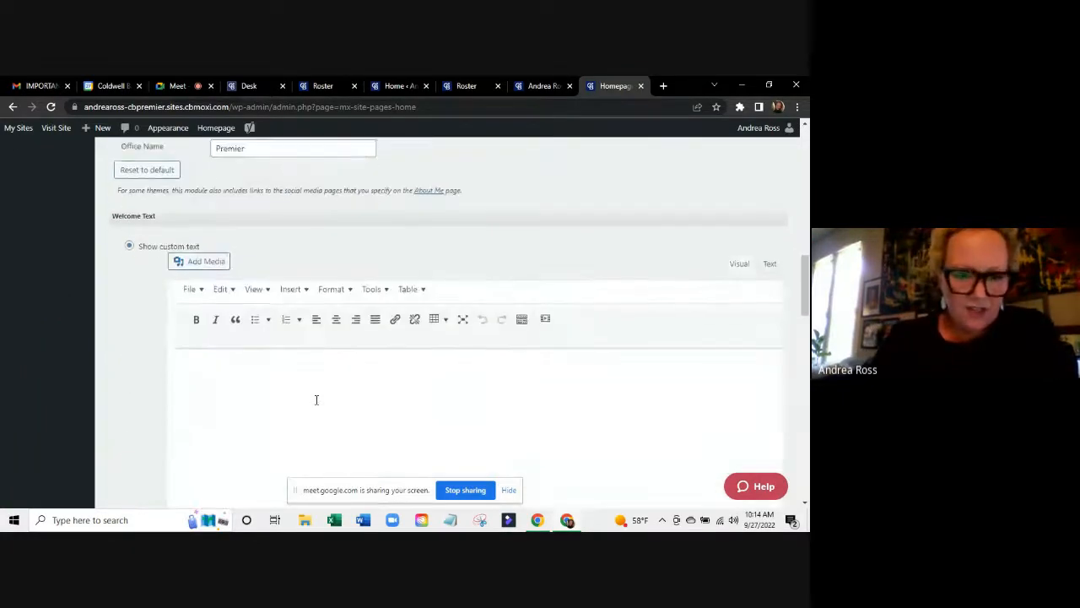
{"action": "scroll", "coordinate": [317, 399], "scroll_direction": "down", "scroll_amount": 2}
{"action": "scroll", "coordinate": [317, 399], "scroll_direction": "up", "scroll_amount": 4}
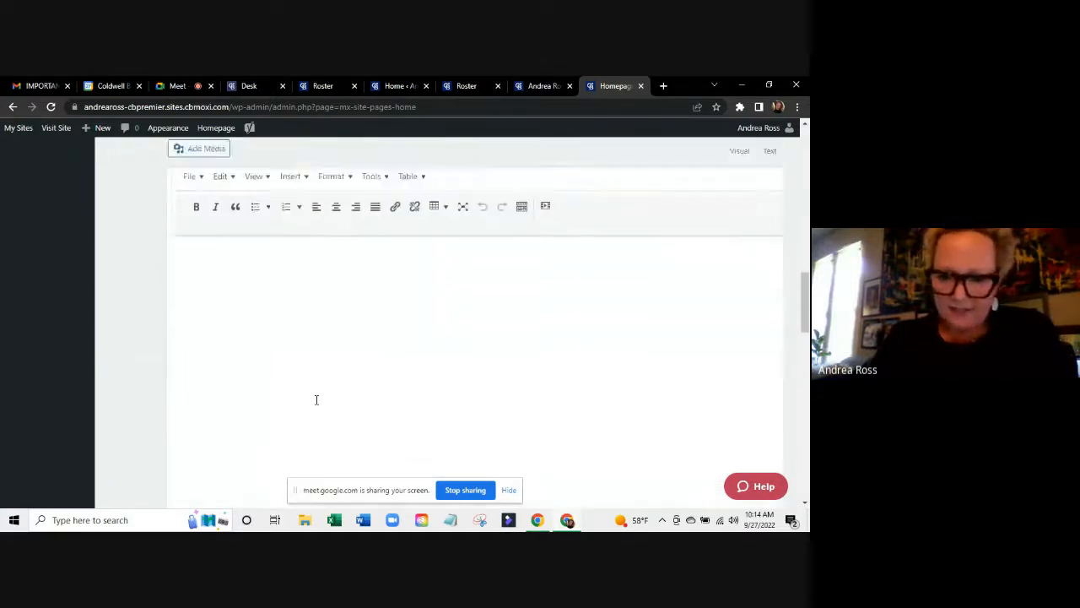
{"action": "scroll", "coordinate": [316, 401], "scroll_direction": "up", "scroll_amount": 8}
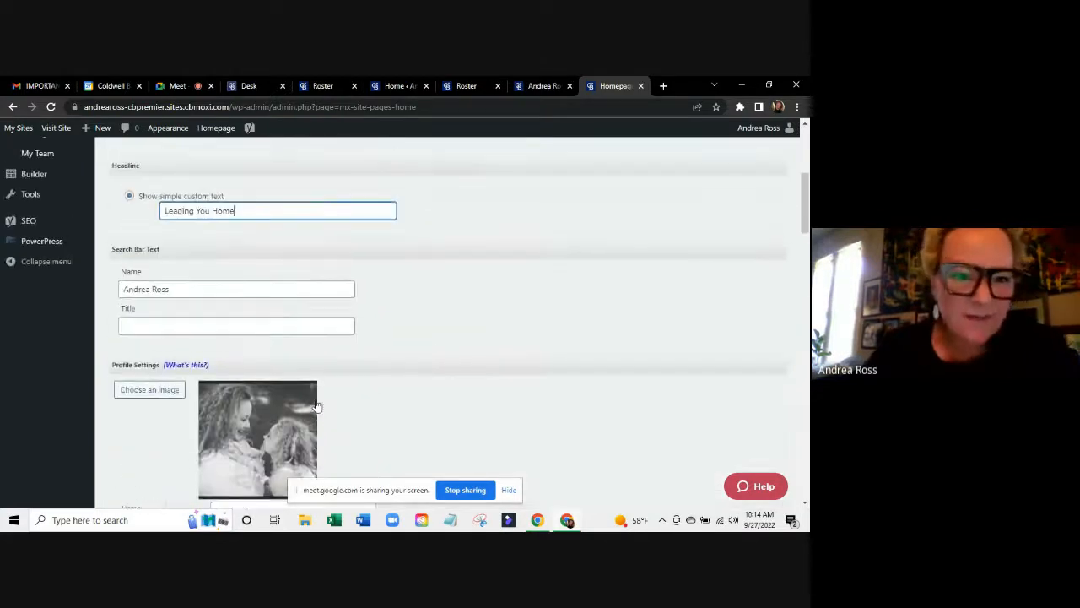
{"action": "scroll", "coordinate": [316, 405], "scroll_direction": "down", "scroll_amount": 7}
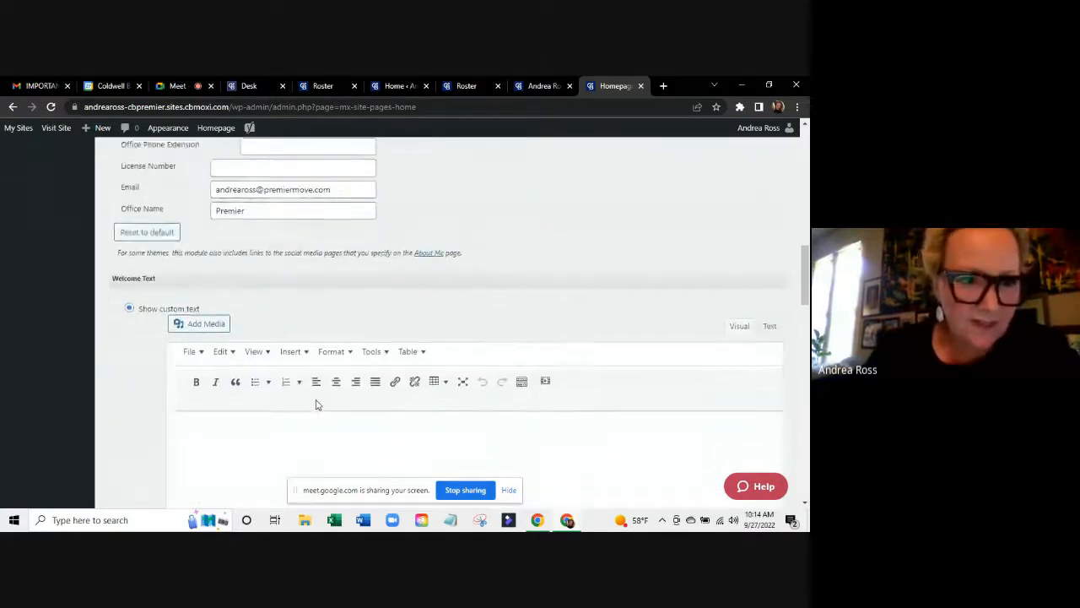
{"action": "scroll", "coordinate": [317, 405], "scroll_direction": "down", "scroll_amount": 12}
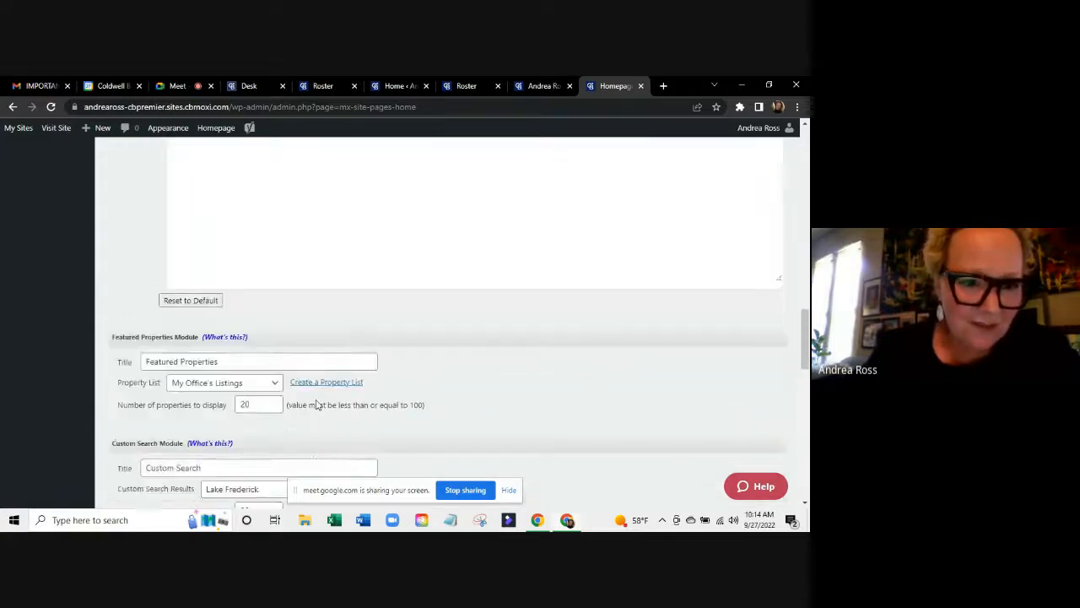
{"action": "scroll", "coordinate": [316, 405], "scroll_direction": "down", "scroll_amount": 8}
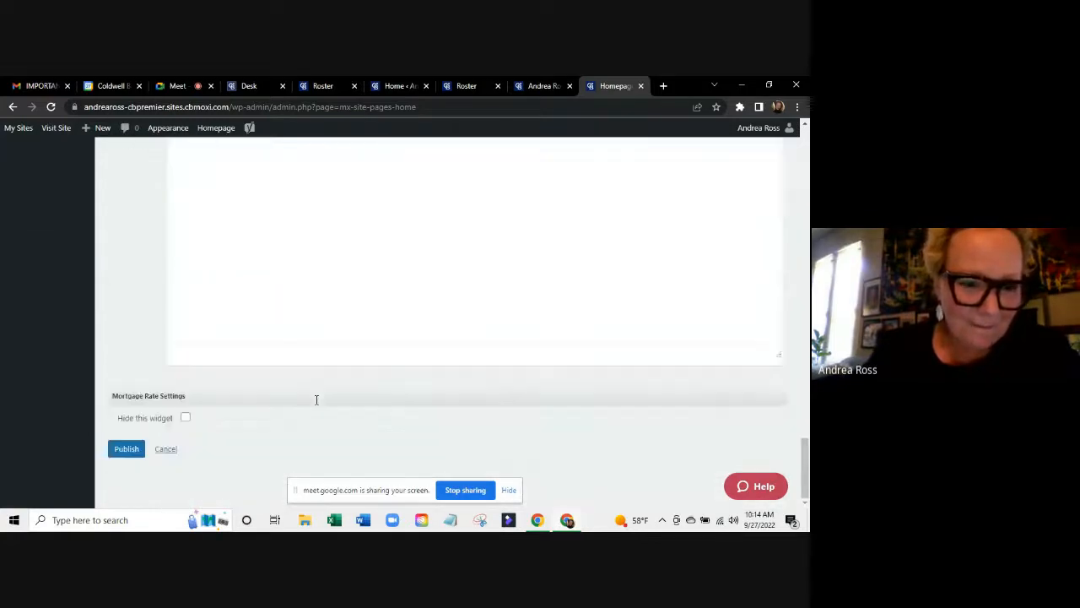
{"action": "left_click", "coordinate": [126, 449]}
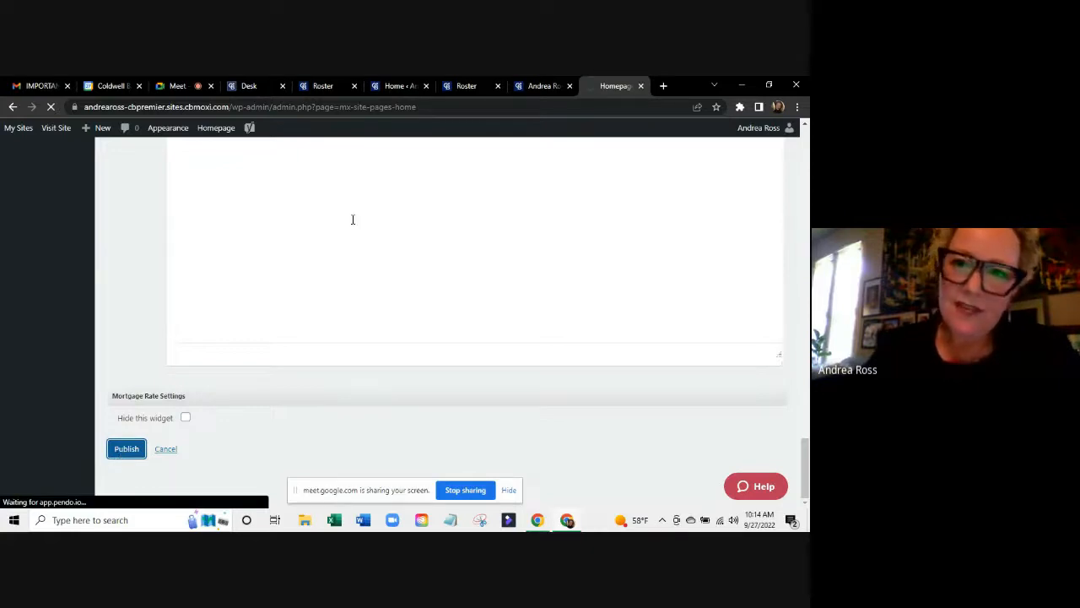
Reload the live site to verify the 'Leading You Home' headline, then return to the Homepage editor.
{"action": "left_click", "coordinate": [543, 86]}
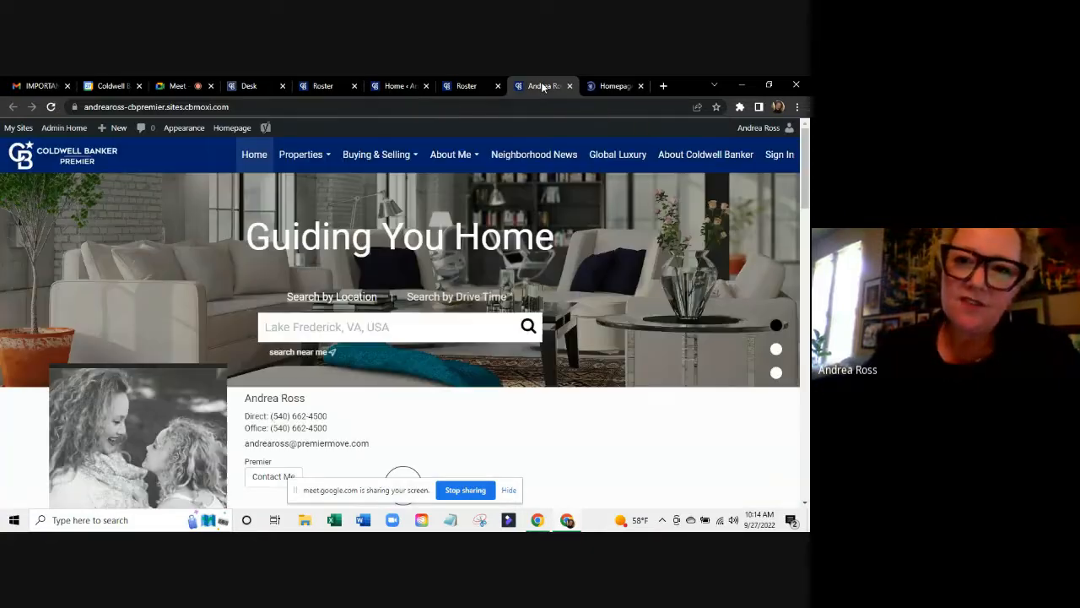
{"action": "left_click", "coordinate": [52, 106]}
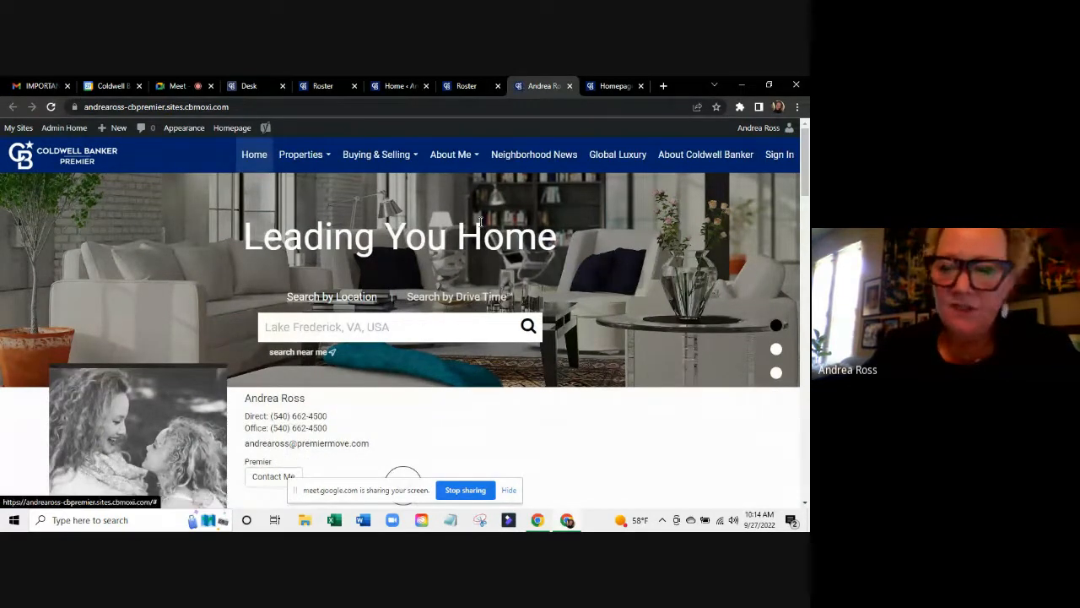
{"action": "left_click", "coordinate": [609, 86]}
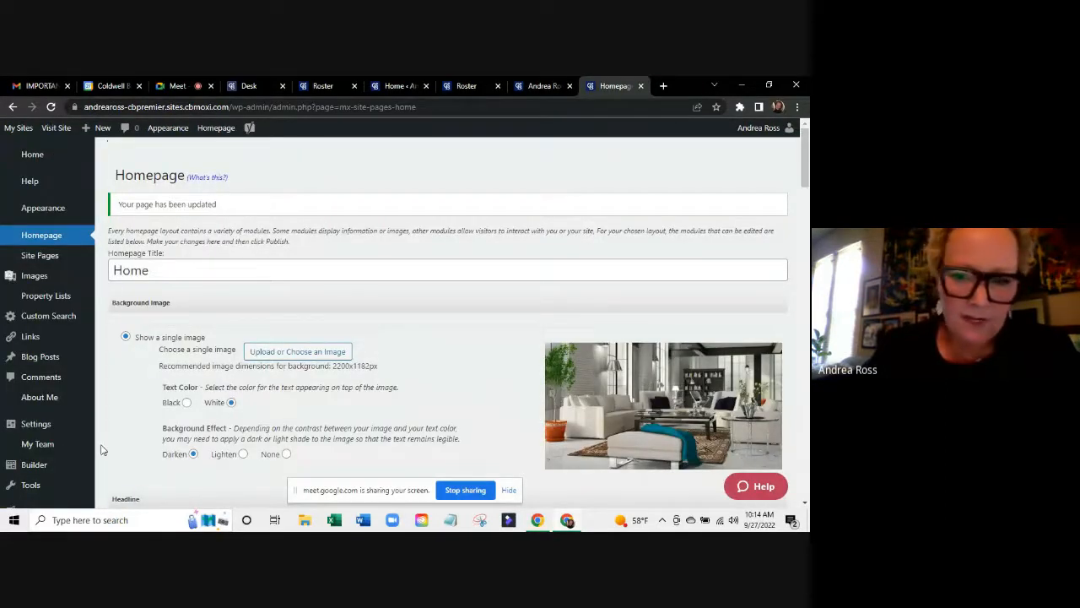
{"action": "scroll", "coordinate": [335, 388], "scroll_direction": "down", "scroll_amount": 10}
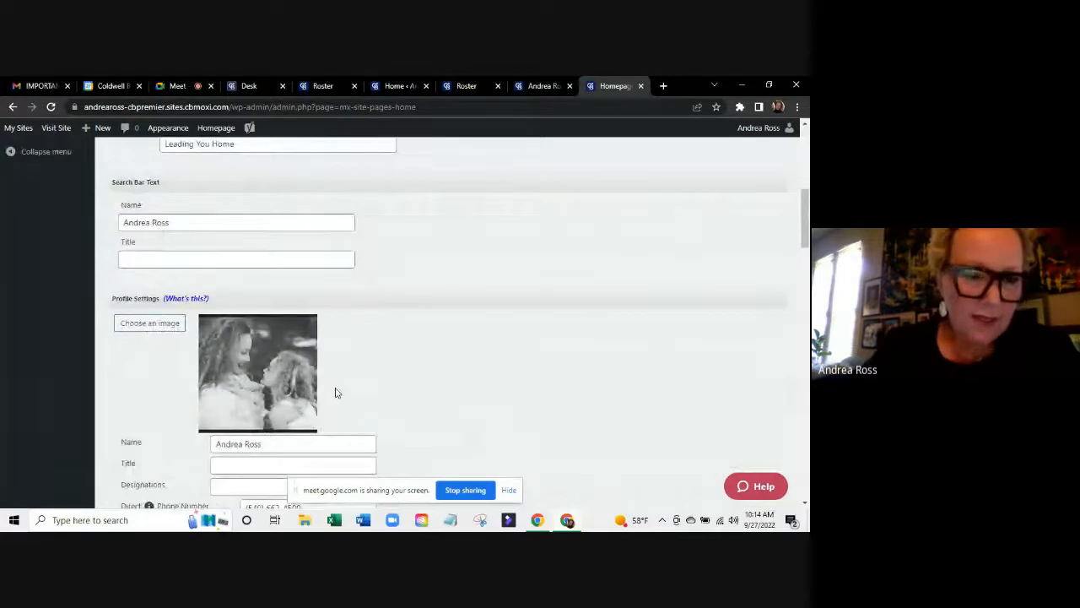
{"action": "scroll", "coordinate": [335, 393], "scroll_direction": "up", "scroll_amount": 3}
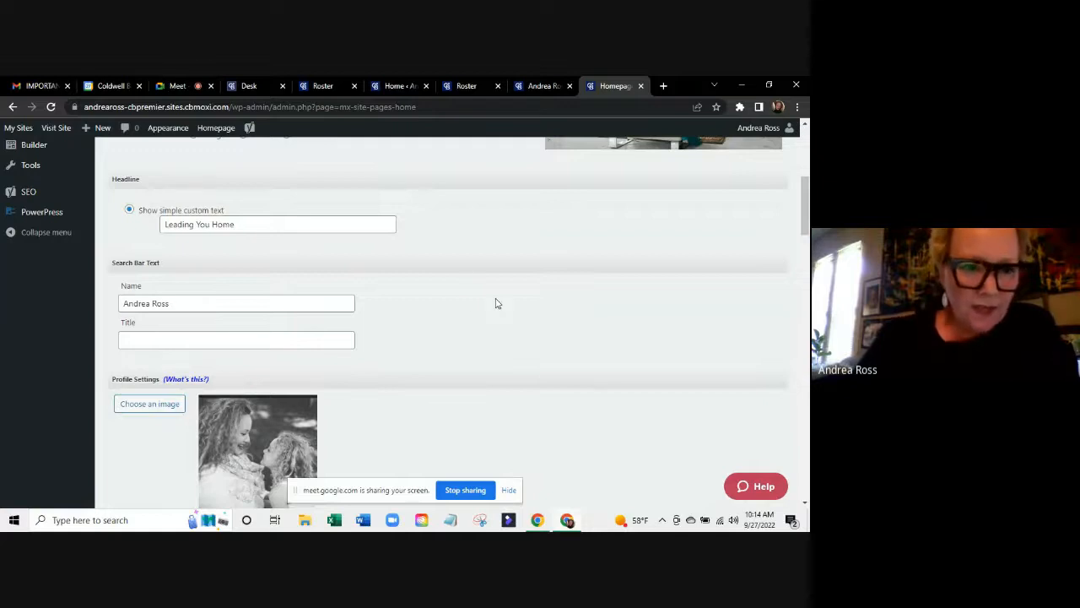
{"action": "scroll", "coordinate": [496, 303], "scroll_direction": "down", "scroll_amount": 3}
{"action": "scroll", "coordinate": [496, 302], "scroll_direction": "up", "scroll_amount": 10}
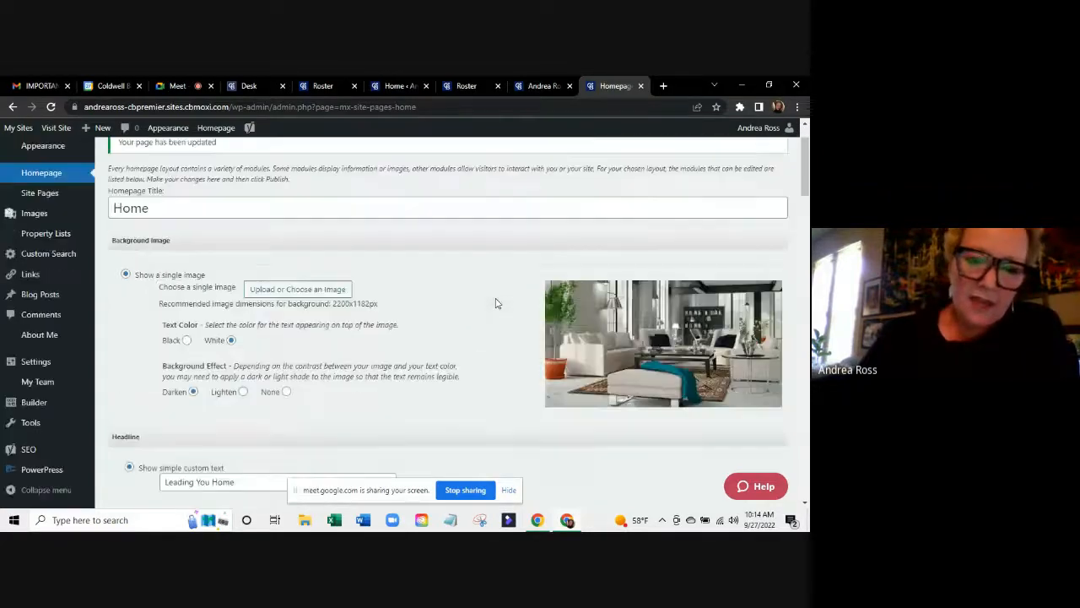
{"action": "scroll", "coordinate": [496, 302], "scroll_direction": "up", "scroll_amount": 2}
Recheck the live homepage, then return to the Homepage editor's Profile Settings.
{"action": "left_click", "coordinate": [530, 88]}
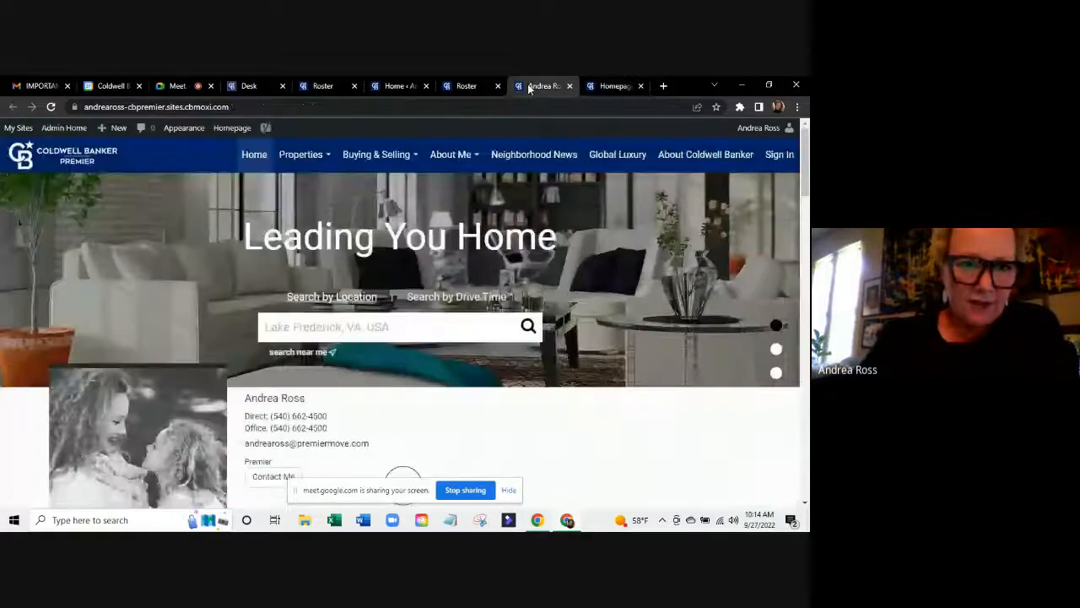
{"action": "scroll", "coordinate": [385, 301], "scroll_direction": "down", "scroll_amount": 1}
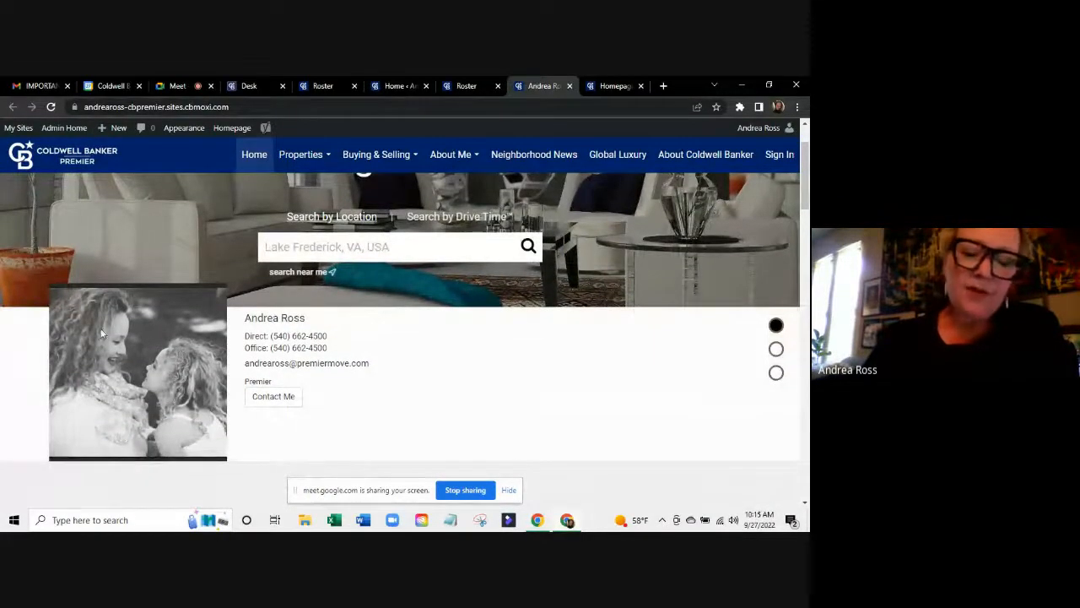
{"action": "left_click", "coordinate": [599, 86]}
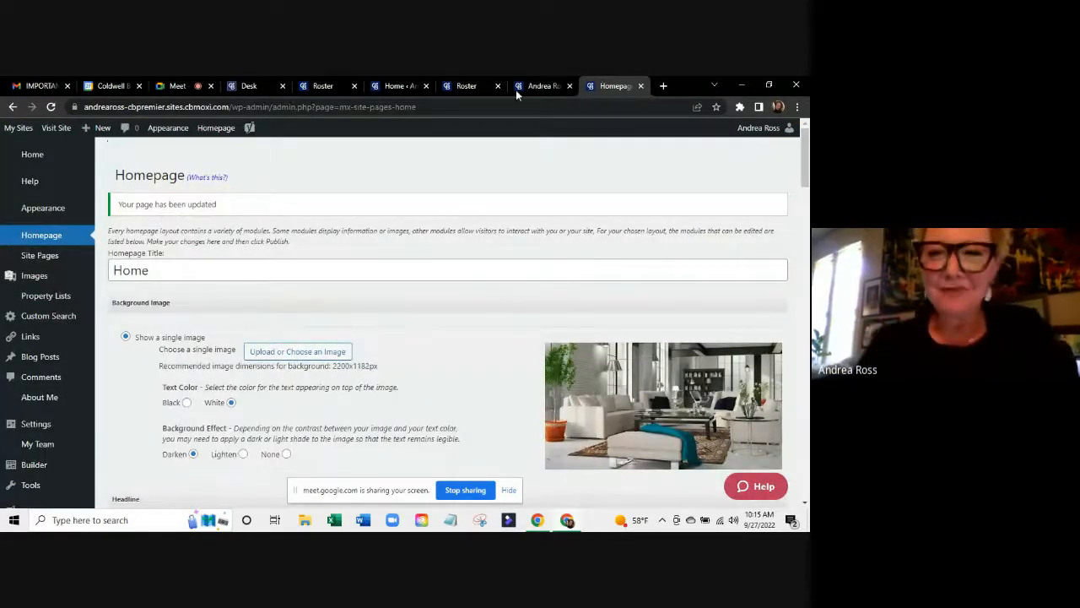
{"action": "scroll", "coordinate": [523, 309], "scroll_direction": "down", "scroll_amount": 7}
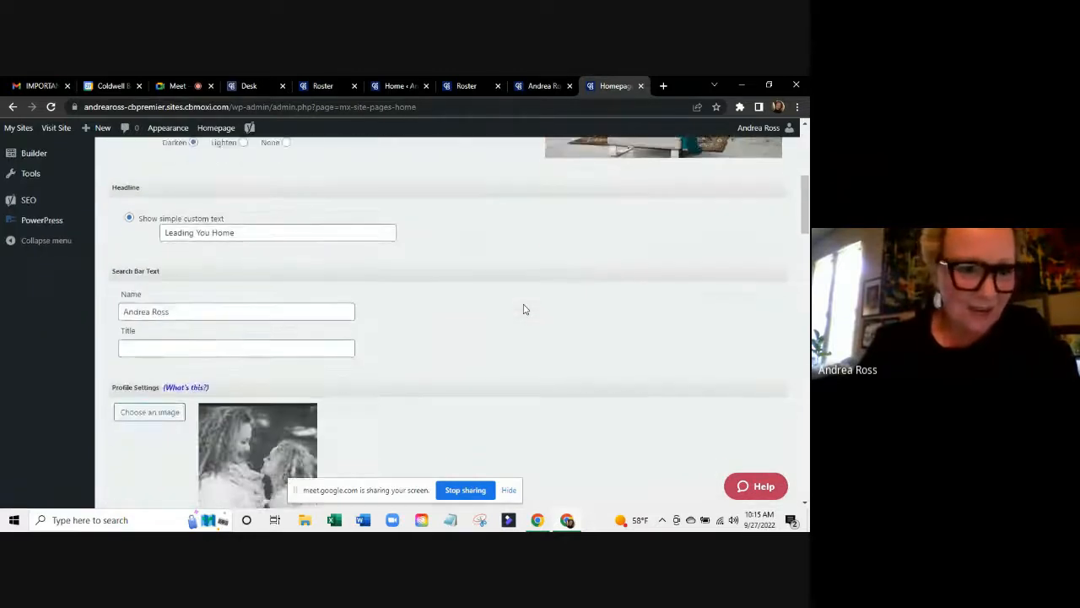
{"action": "scroll", "coordinate": [523, 308], "scroll_direction": "up", "scroll_amount": 4}
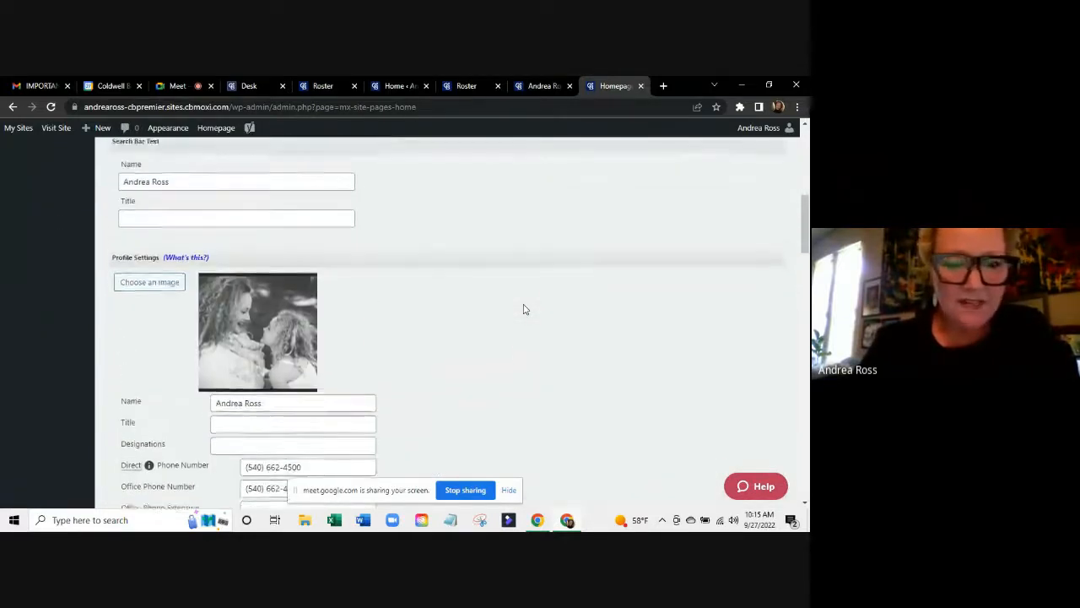
{"action": "scroll", "coordinate": [523, 309], "scroll_direction": "up", "scroll_amount": 3}
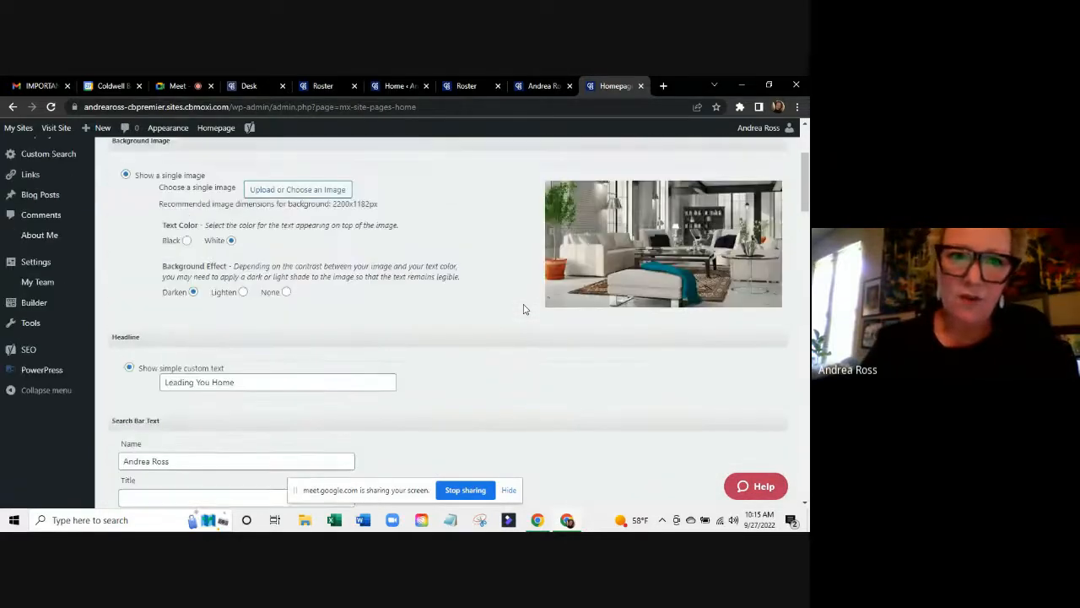
{"action": "scroll", "coordinate": [468, 387], "scroll_direction": "down", "scroll_amount": 4}
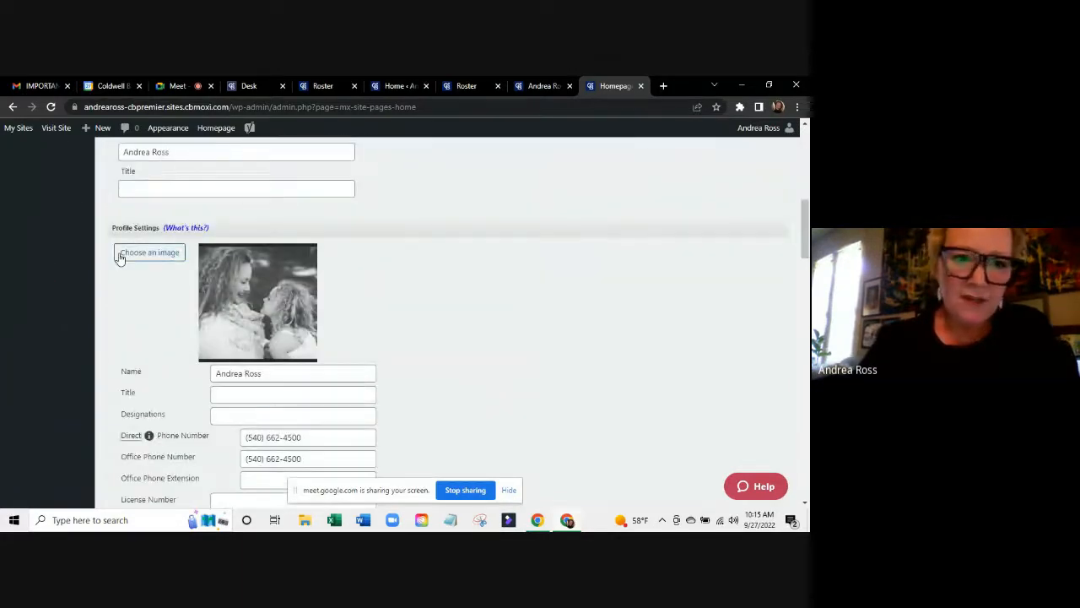
Confirm photo copyright and show the My girl image (My-girl.jpg, 960 × 960) in the Image Library.
{"action": "left_click", "coordinate": [119, 251]}
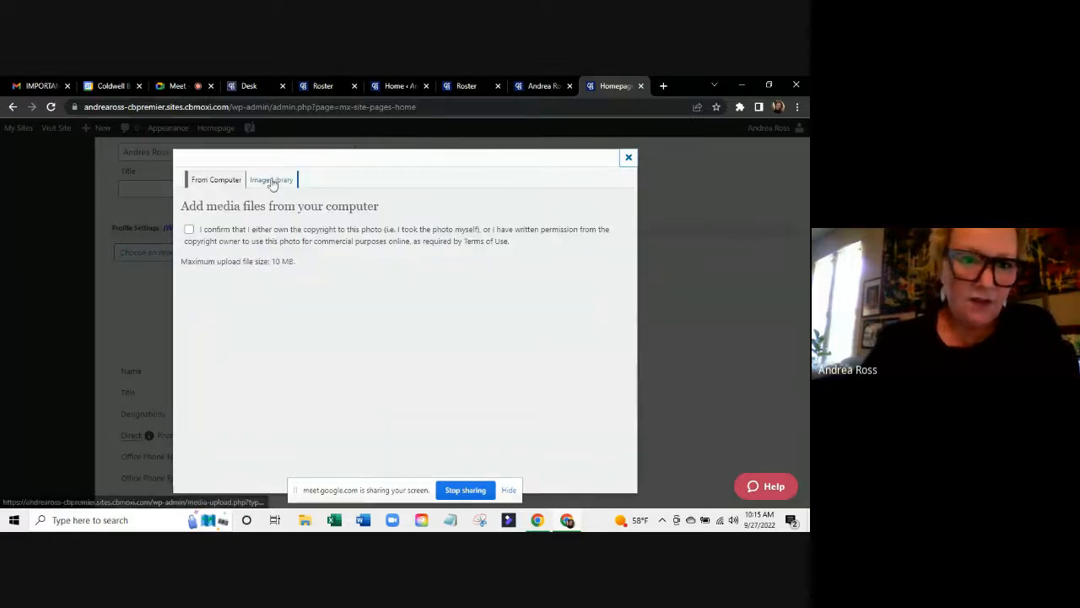
{"action": "left_click", "coordinate": [190, 230]}
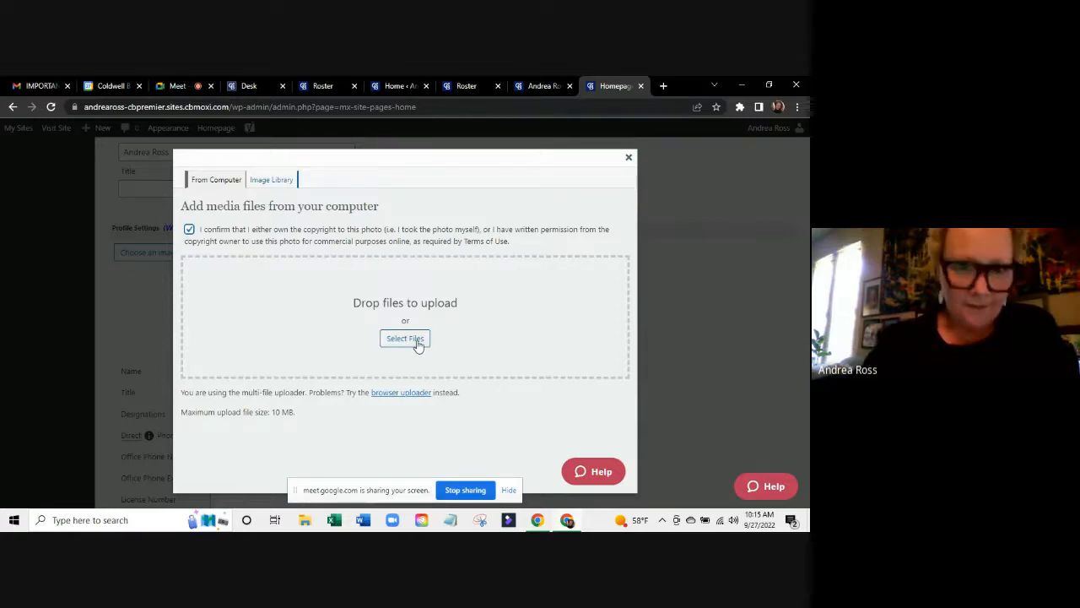
{"action": "left_click", "coordinate": [271, 182]}
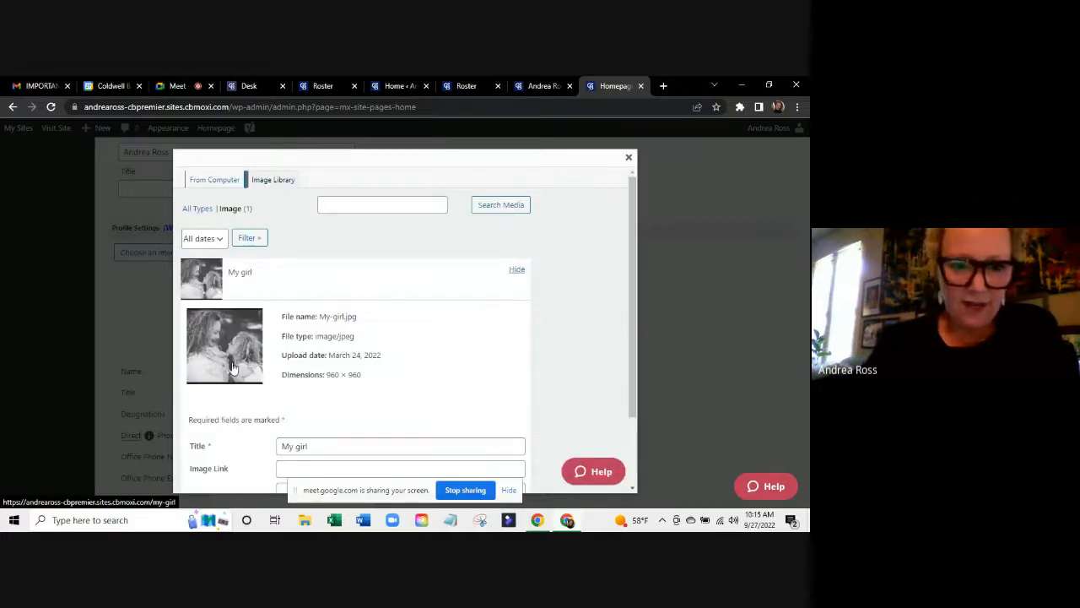
{"action": "left_click", "coordinate": [224, 361]}
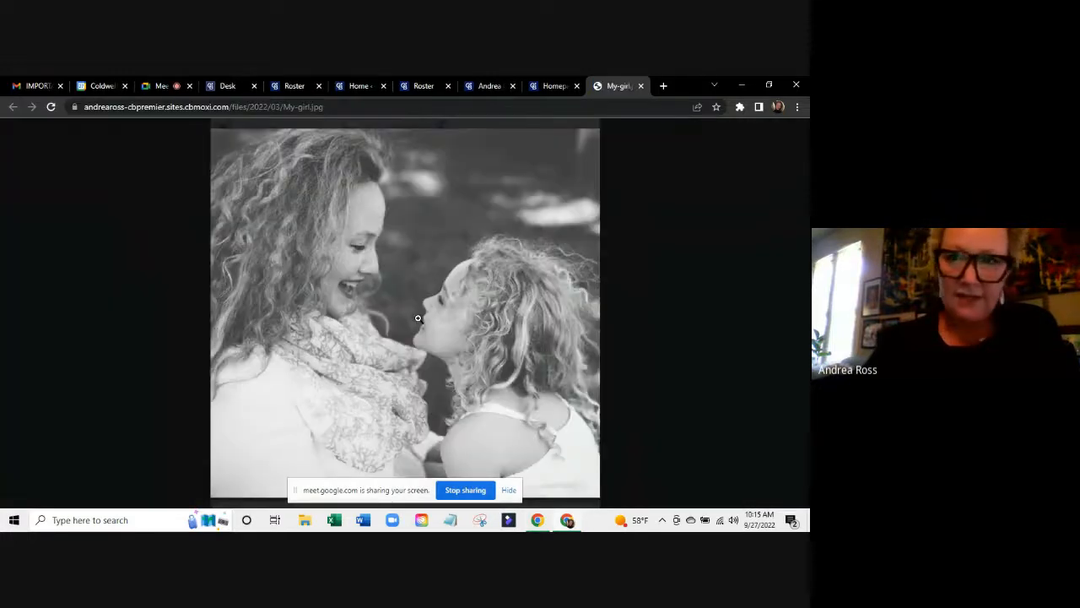
{"action": "left_click", "coordinate": [545, 81]}
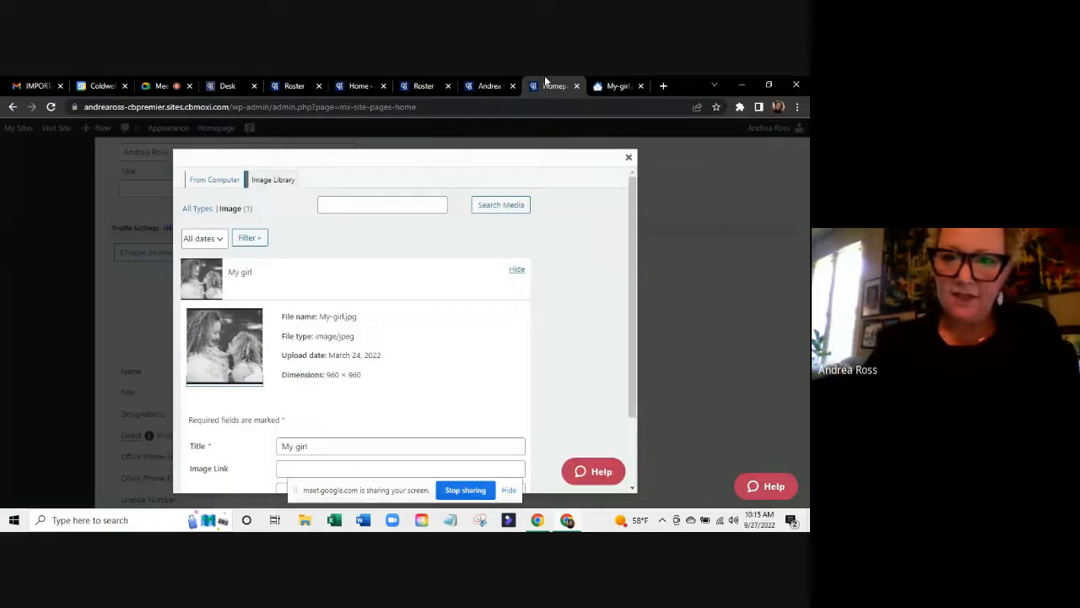
{"action": "left_click", "coordinate": [640, 86]}
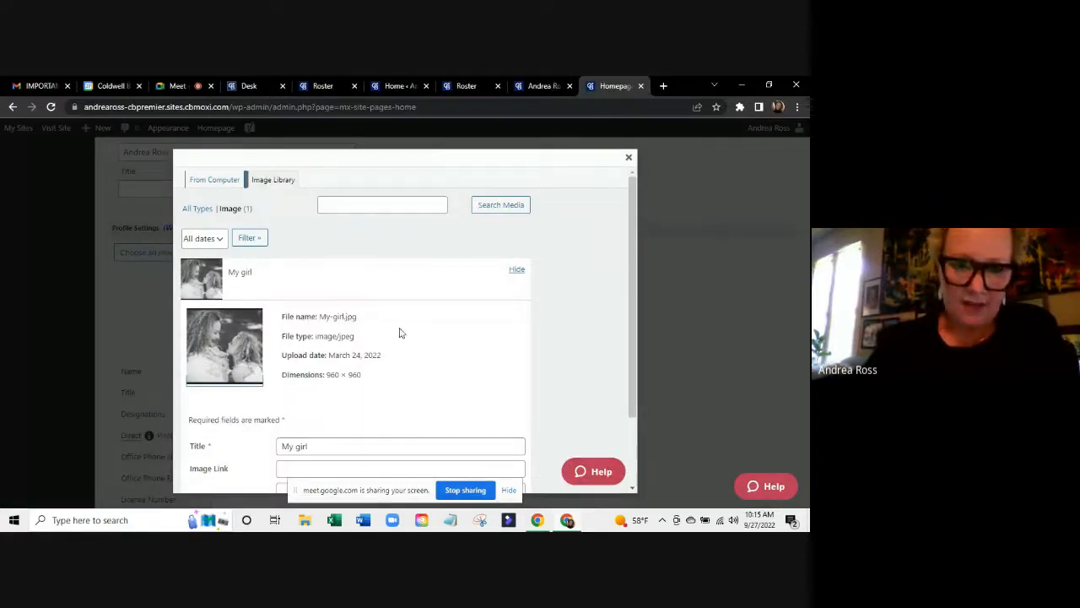
{"action": "scroll", "coordinate": [401, 333], "scroll_direction": "down", "scroll_amount": 1}
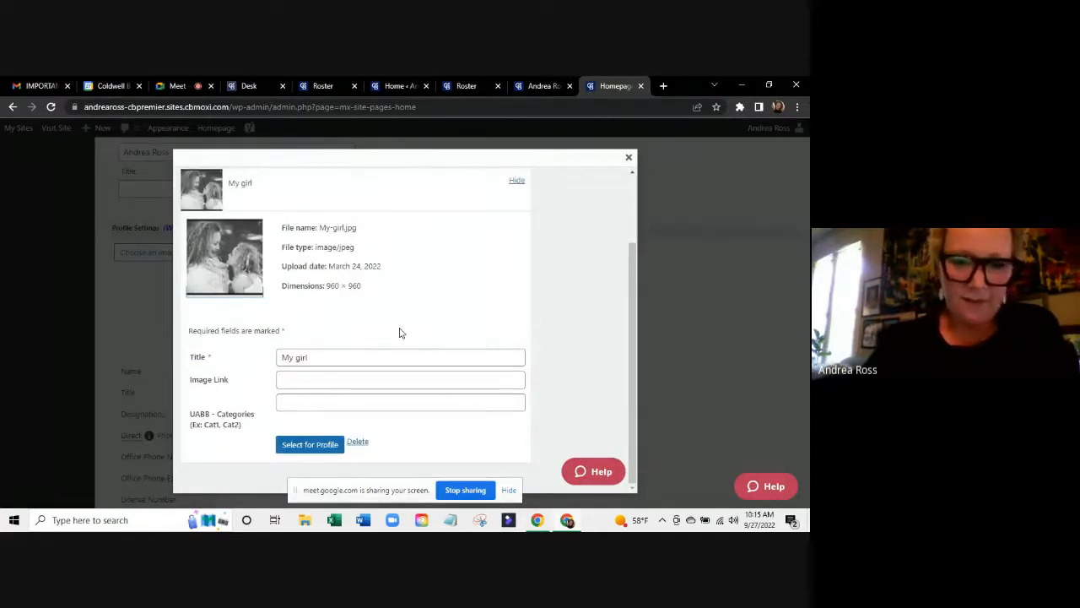
Make My girl the profile photo and click into the Title and Designations fields.
{"action": "left_click", "coordinate": [285, 452]}
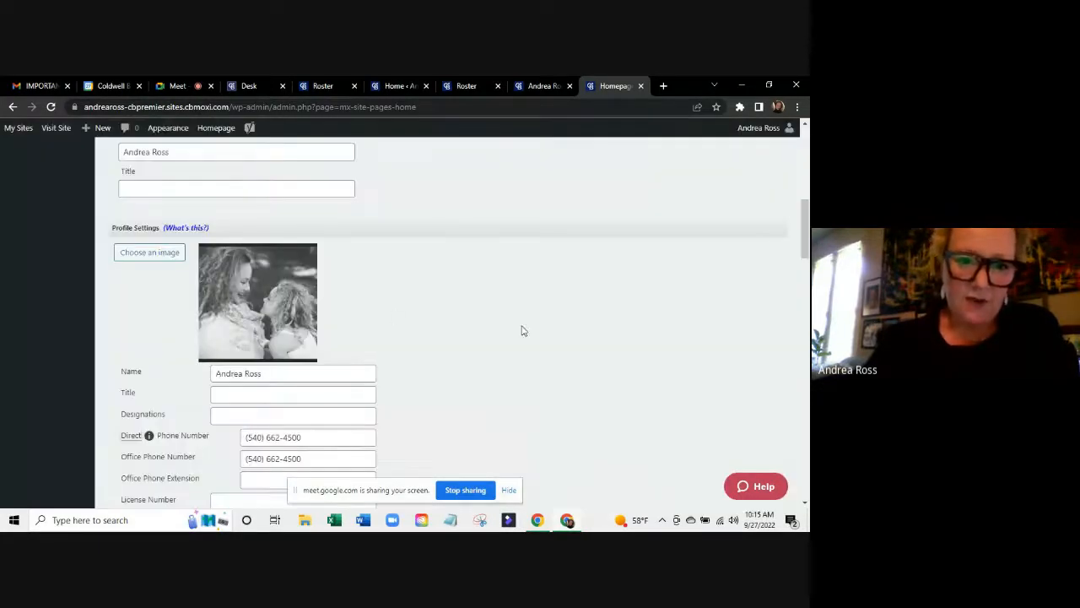
{"action": "scroll", "coordinate": [521, 331], "scroll_direction": "down", "scroll_amount": 1}
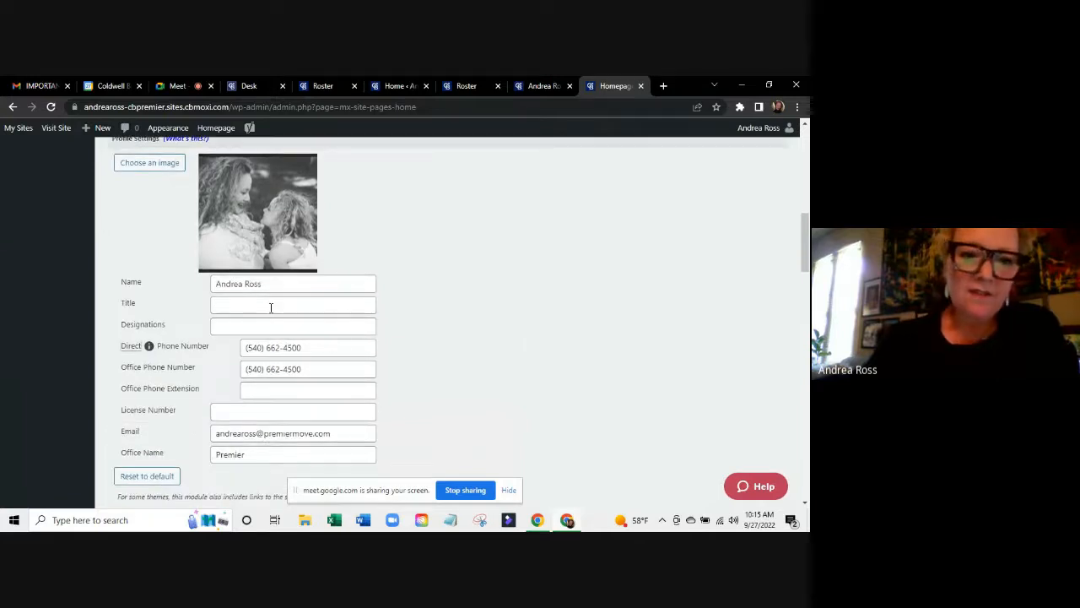
{"action": "left_click", "coordinate": [271, 308]}
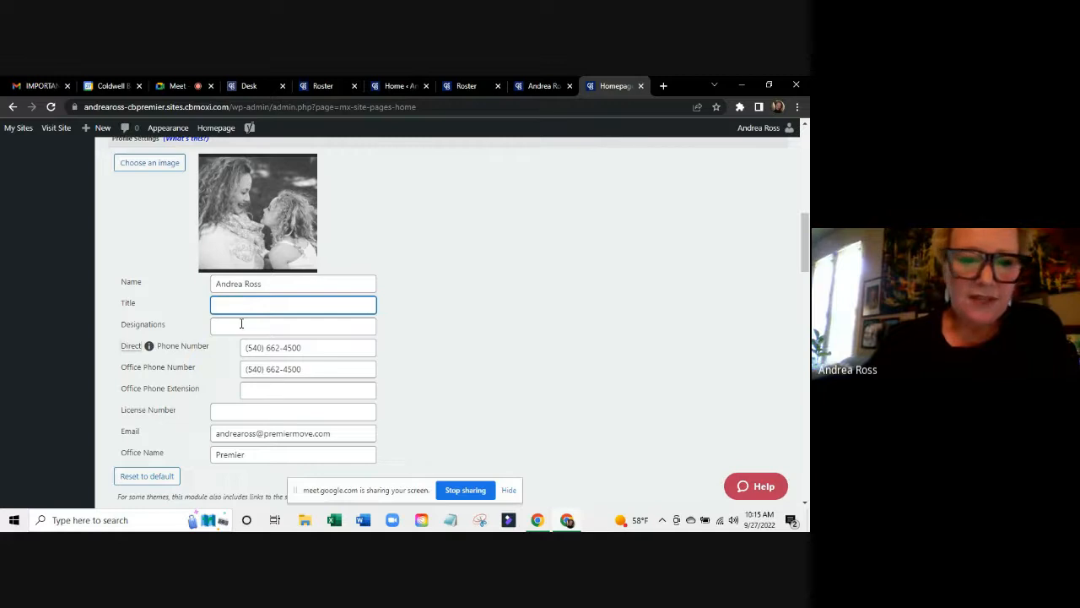
{"action": "left_click", "coordinate": [242, 323]}
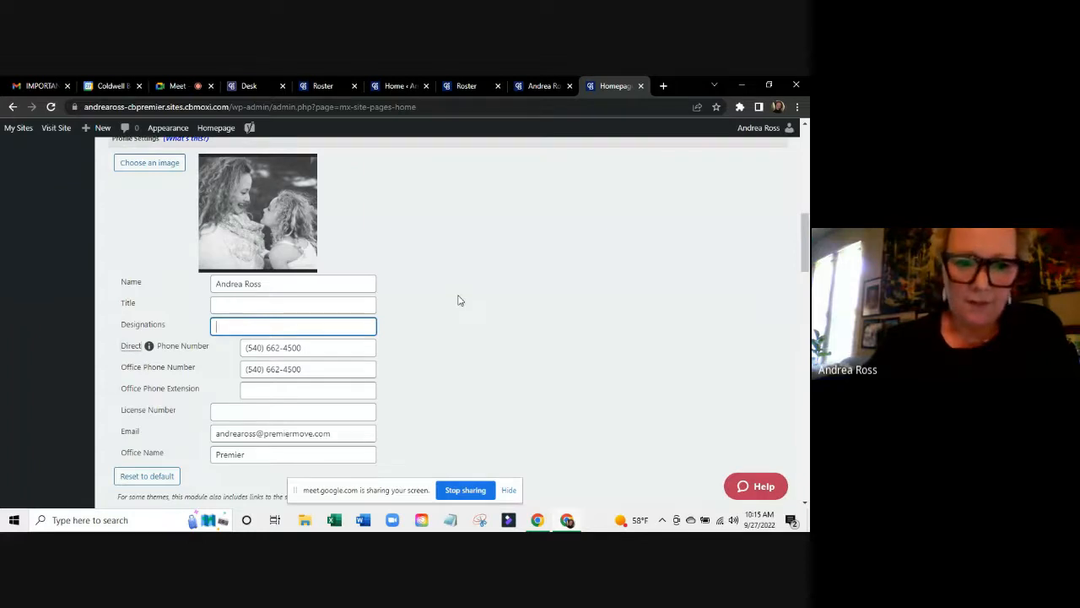
Scroll down to review the empty Welcome Text editor.
{"action": "scroll", "coordinate": [458, 299], "scroll_direction": "down", "scroll_amount": 3}
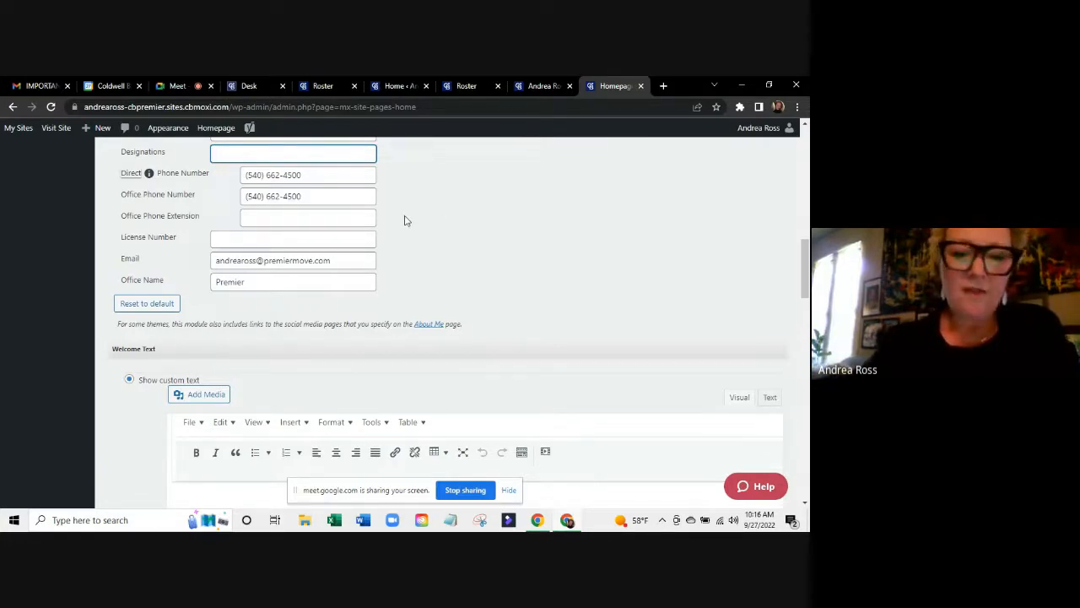
{"action": "scroll", "coordinate": [404, 221], "scroll_direction": "up", "scroll_amount": 3}
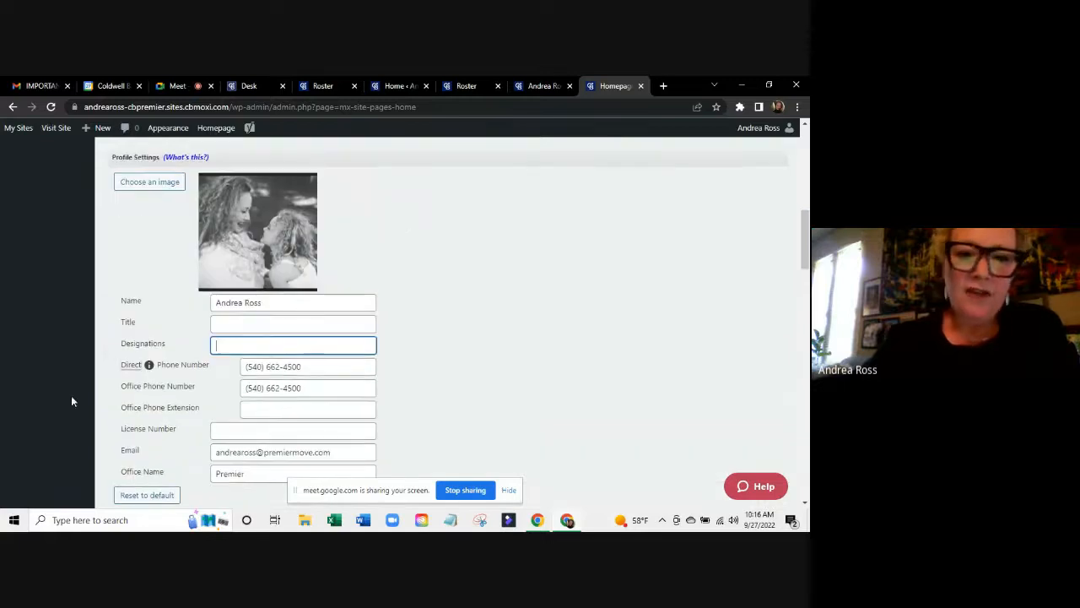
{"action": "scroll", "coordinate": [565, 298], "scroll_direction": "down", "scroll_amount": 4}
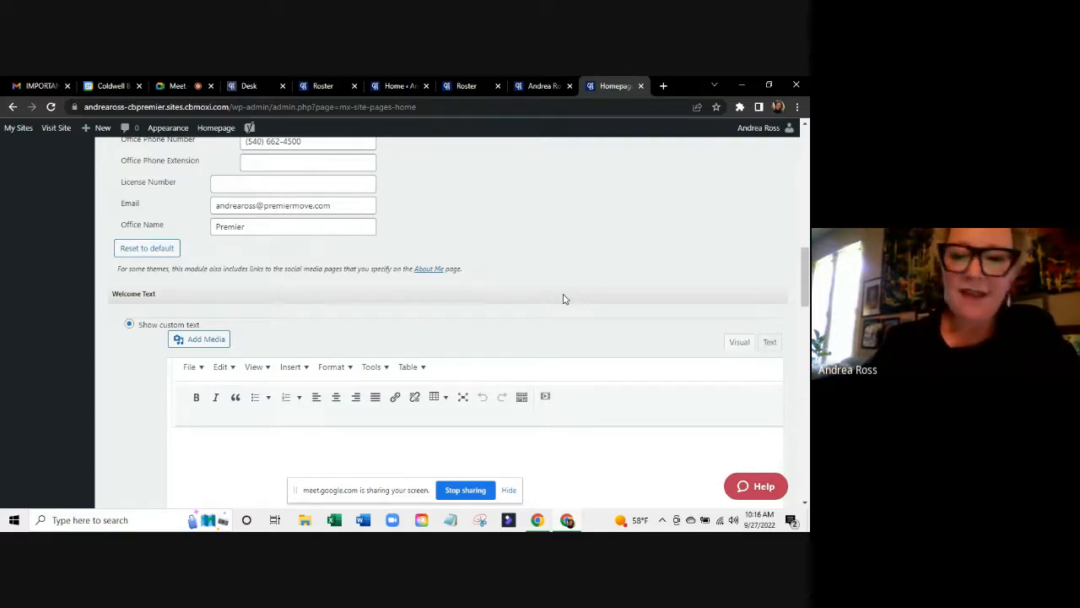
{"action": "scroll", "coordinate": [564, 298], "scroll_direction": "down", "scroll_amount": 3}
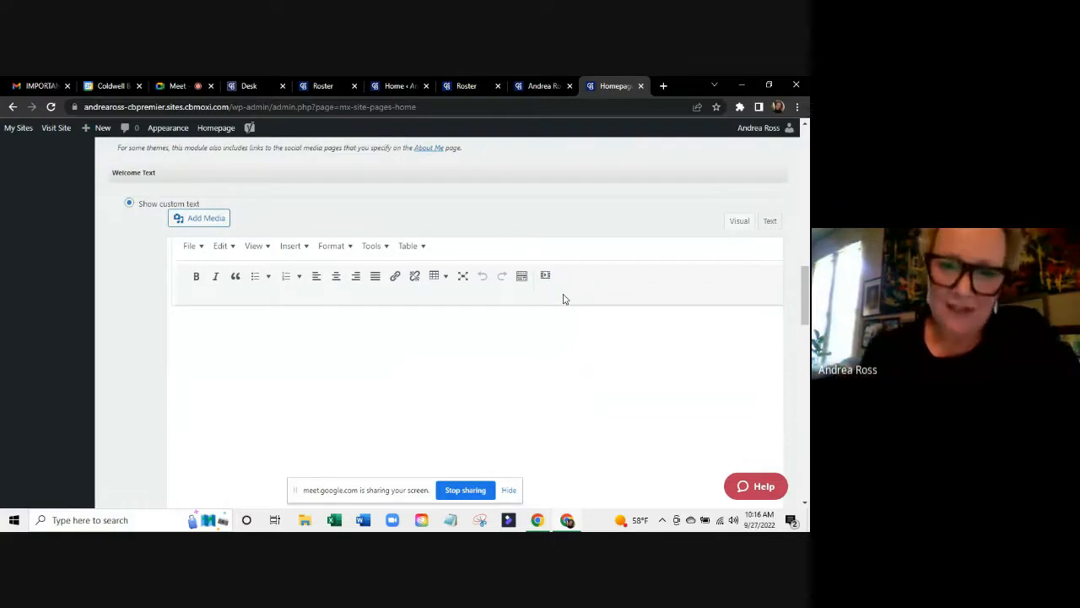
{"action": "scroll", "coordinate": [564, 299], "scroll_direction": "up", "scroll_amount": 3}
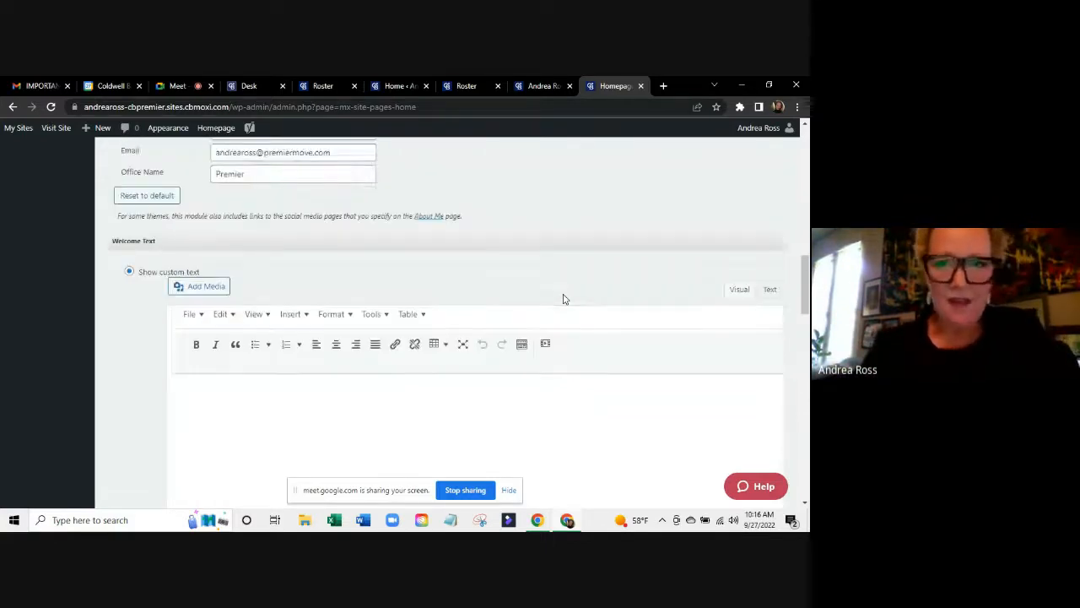
{"action": "left_click", "coordinate": [538, 86]}
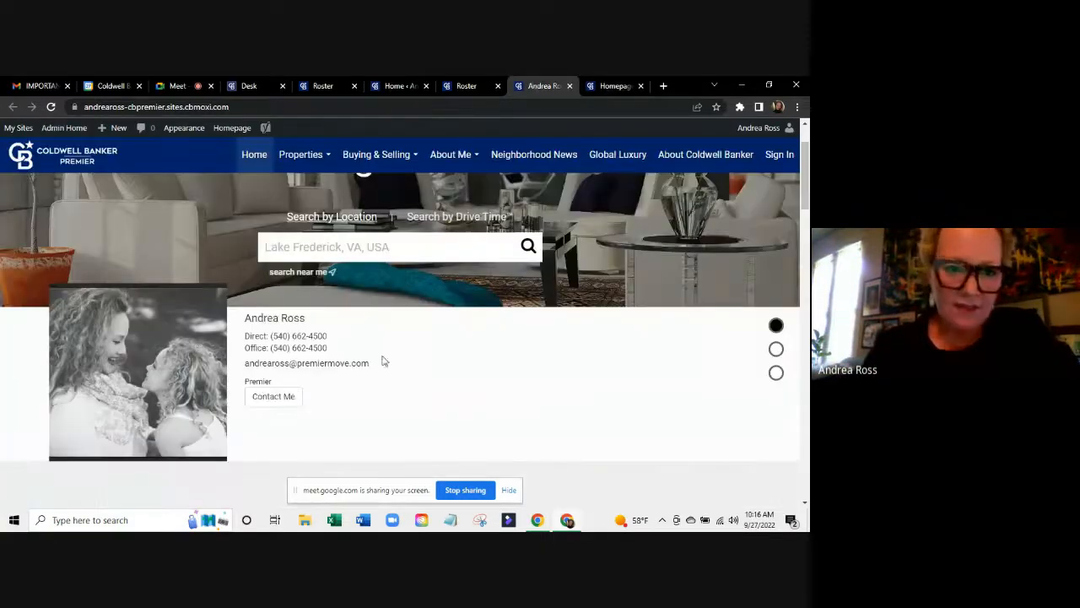
{"action": "scroll", "coordinate": [426, 361], "scroll_direction": "down", "scroll_amount": 3}
{"action": "scroll", "coordinate": [426, 361], "scroll_direction": "up", "scroll_amount": 3}
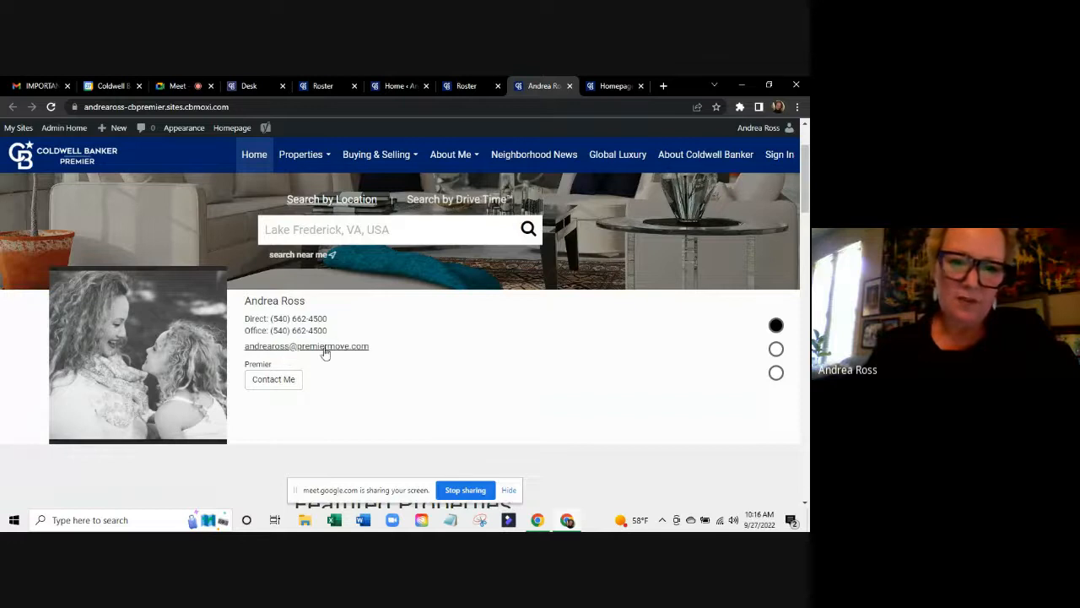
{"action": "scroll", "coordinate": [424, 370], "scroll_direction": "up", "scroll_amount": 1}
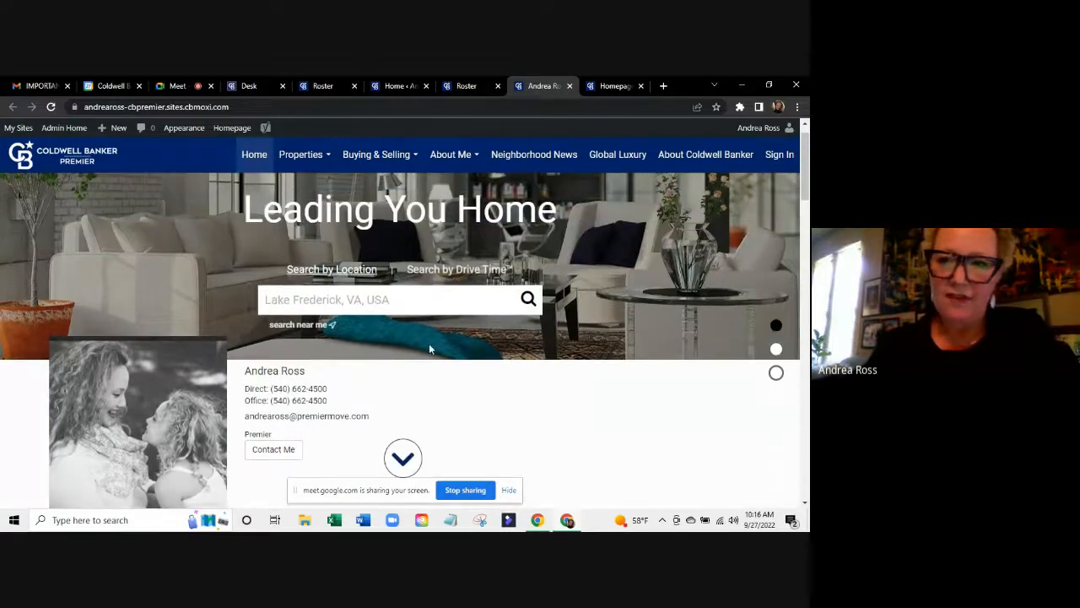
{"action": "left_click", "coordinate": [620, 85]}
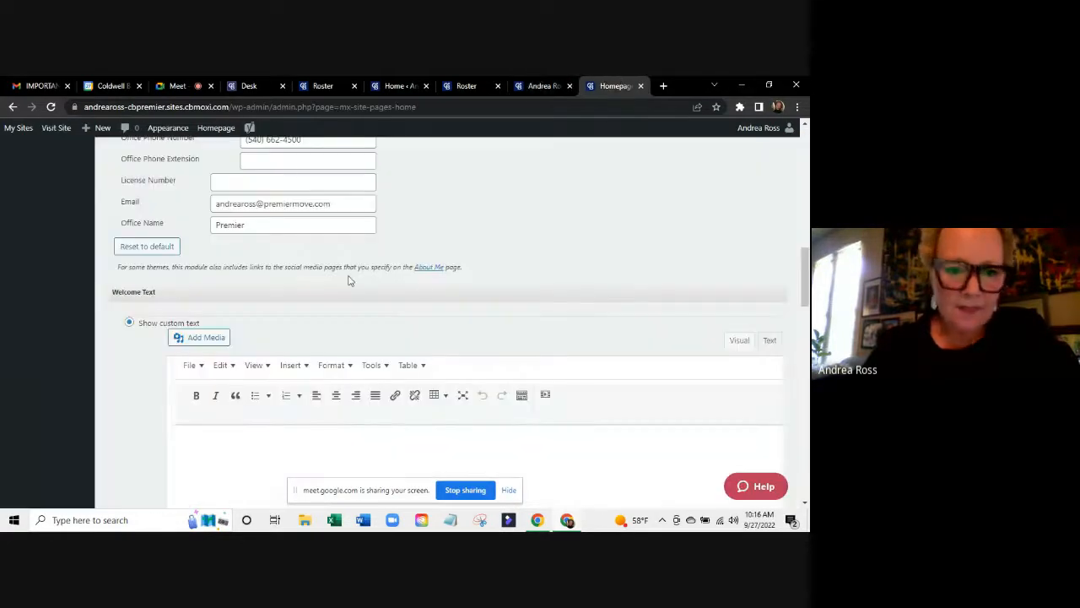
Enter 'Hello! Welcome to my website!' as the homepage Welcome Text.
{"action": "scroll", "coordinate": [413, 284], "scroll_direction": "down", "scroll_amount": 1}
{"action": "left_click", "coordinate": [240, 353]}
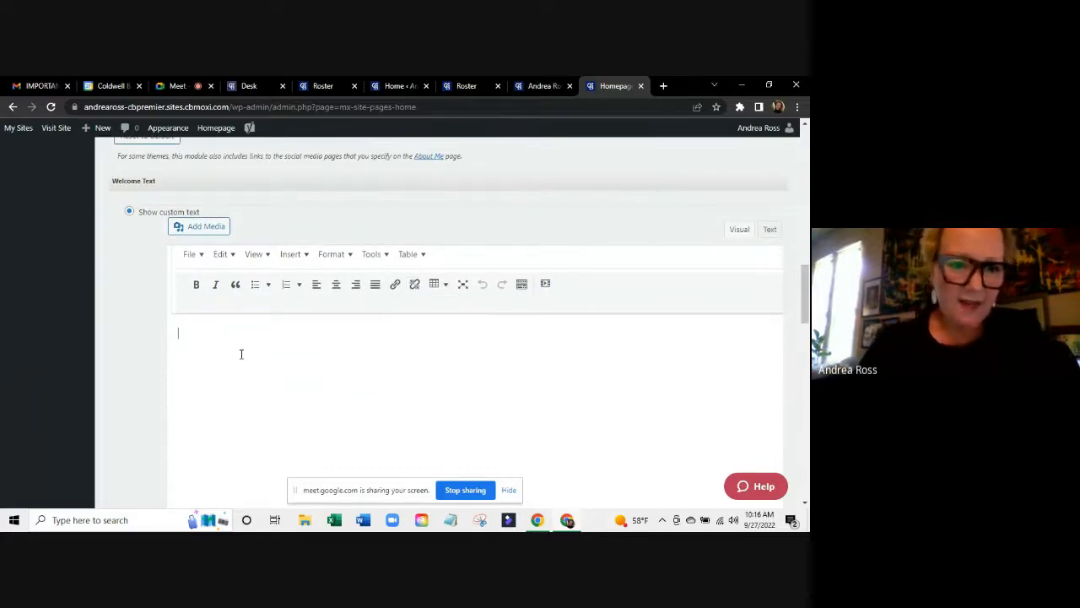
{"action": "type", "text": "He"}
{"action": "type", "text": "! Wlecom"}
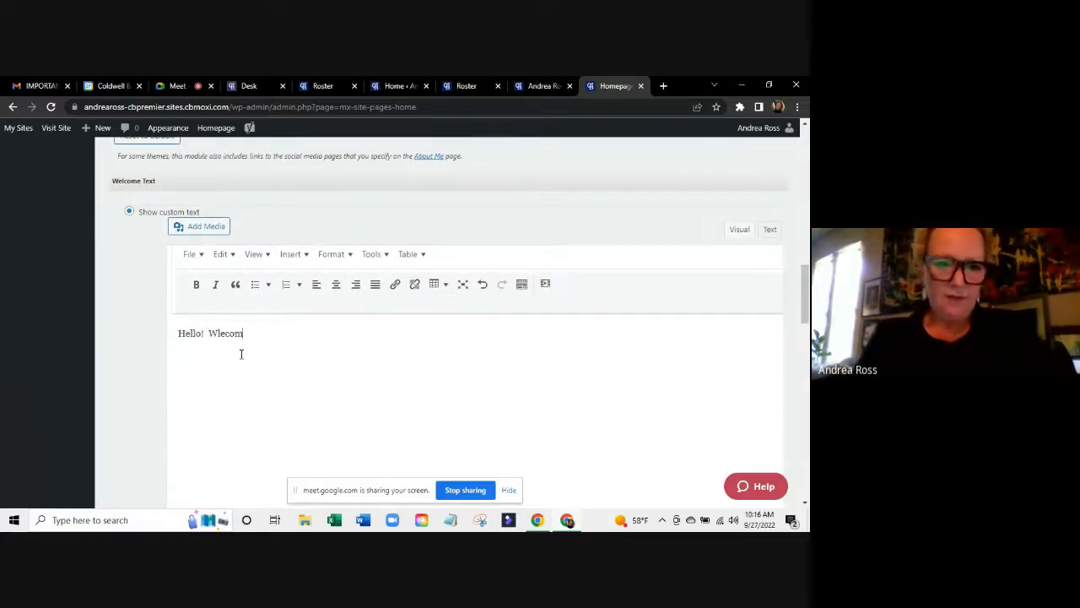
{"action": "key", "text": "BackSpace"}
{"action": "key", "text": "BackSpace"}
{"action": "key", "text": "BackSpace"}
{"action": "key", "text": "BackSpace"}
{"action": "key", "text": "BackSpace"}
{"action": "type", "text": "elcome to"}
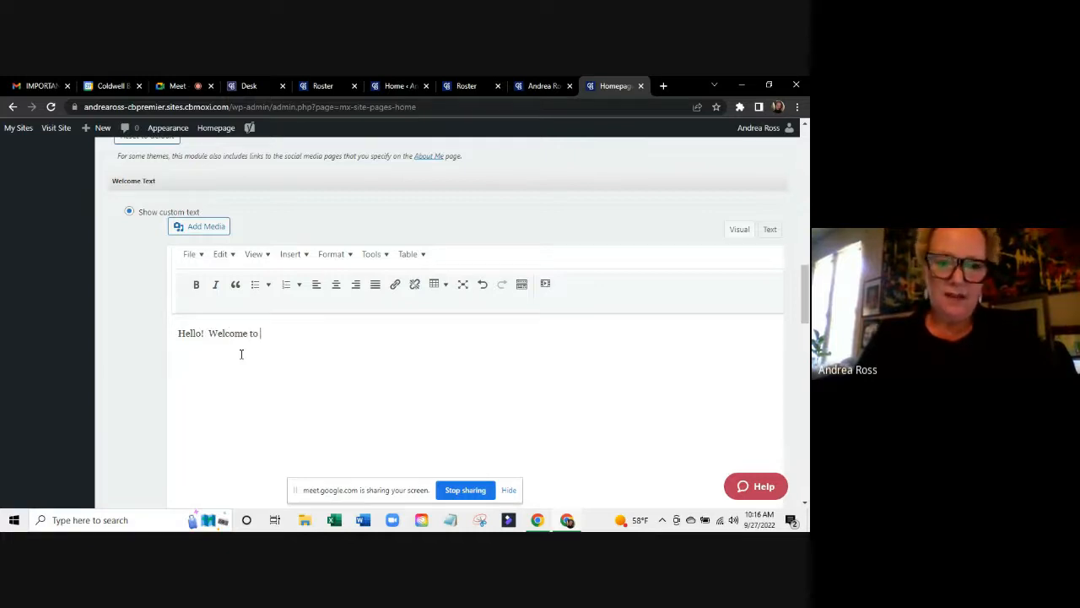
{"action": "type", "text": " my website"}
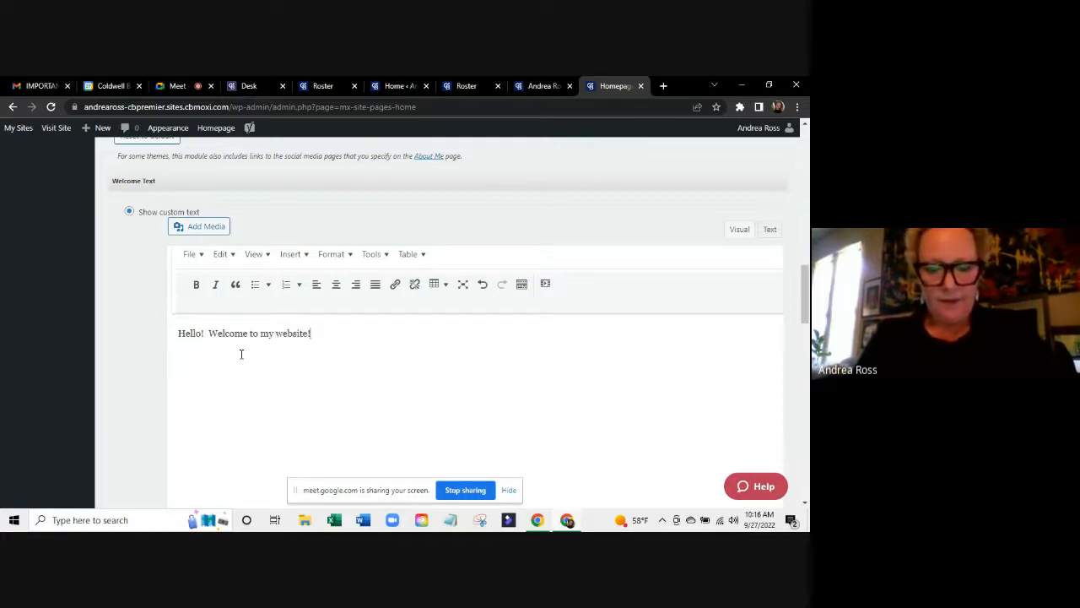
{"action": "type", "text": "!"}
Publish the homepage changes and switch to the live website.
{"action": "scroll", "coordinate": [591, 380], "scroll_direction": "down", "scroll_amount": 5}
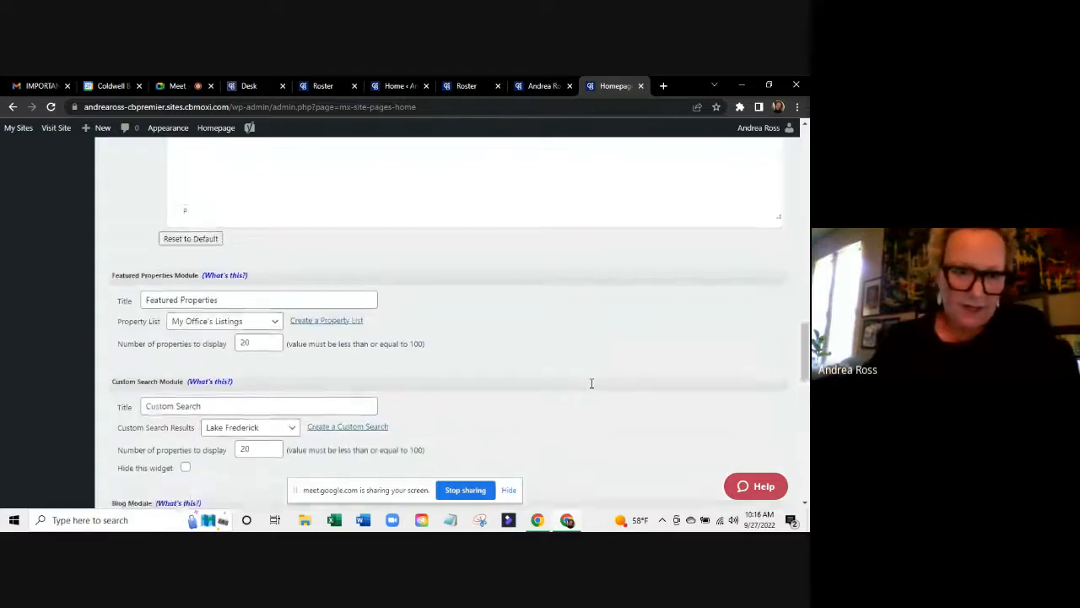
{"action": "scroll", "coordinate": [591, 384], "scroll_direction": "down", "scroll_amount": 10}
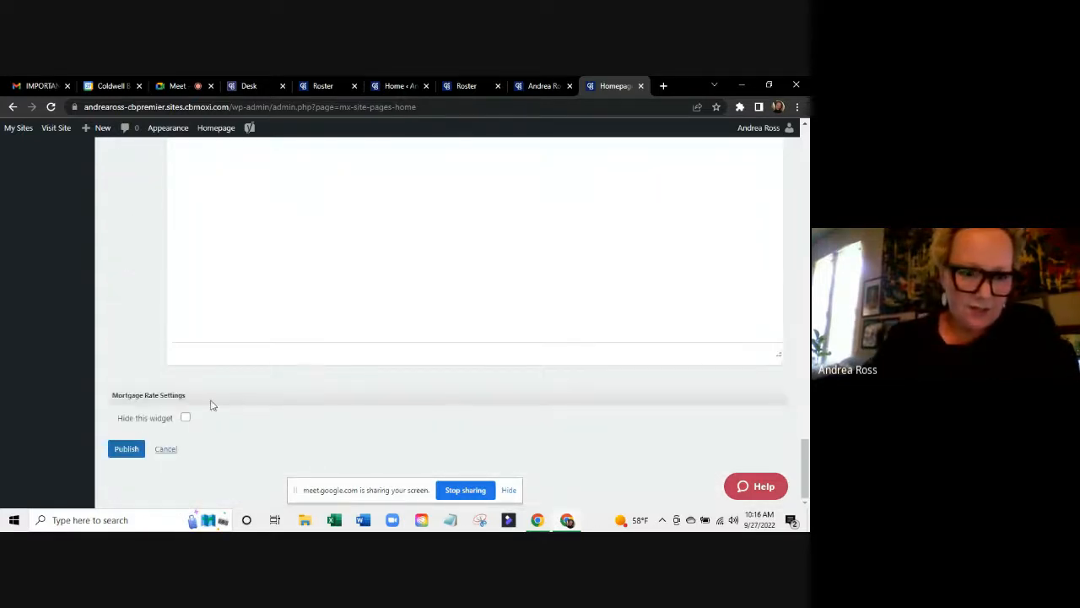
{"action": "left_click", "coordinate": [126, 448]}
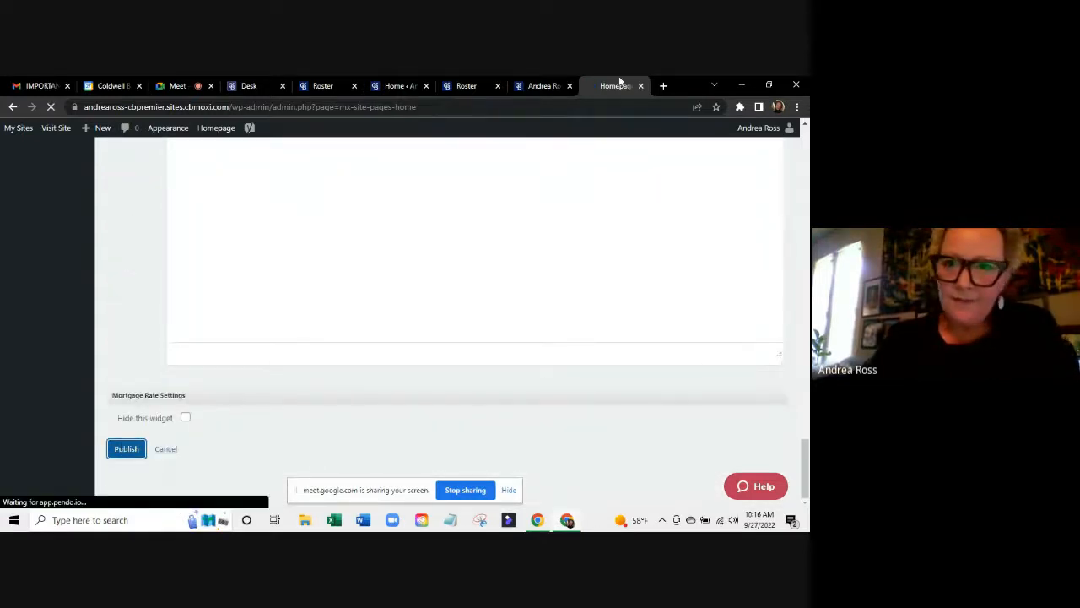
{"action": "left_click", "coordinate": [543, 84]}
Reload the live site and scroll to check the 'Hello! Welcome to my website!' greeting.
{"action": "left_click", "coordinate": [51, 106]}
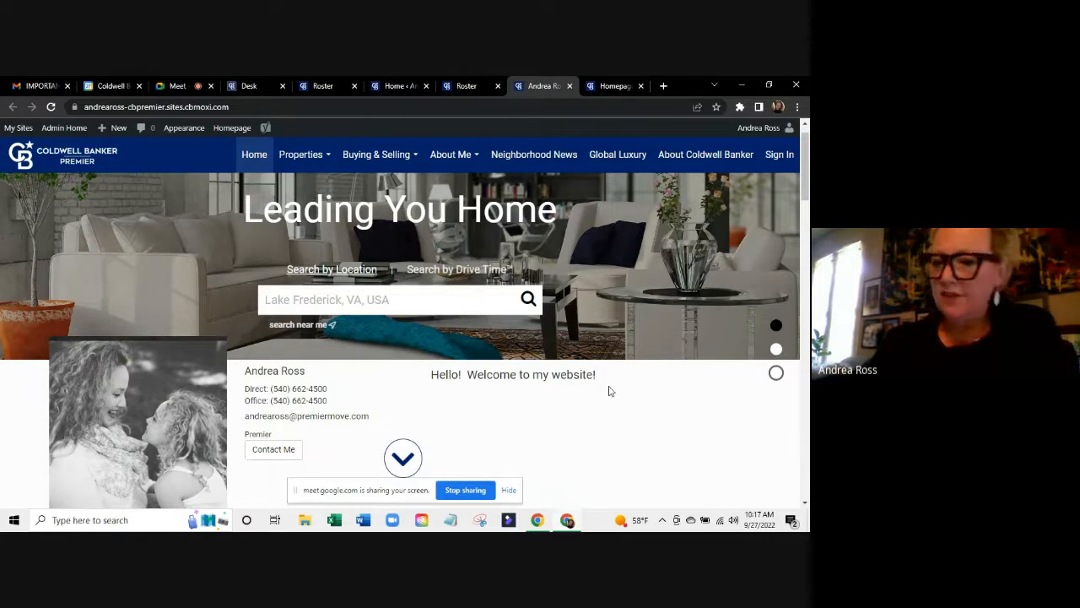
{"action": "scroll", "coordinate": [610, 390], "scroll_direction": "down", "scroll_amount": 1}
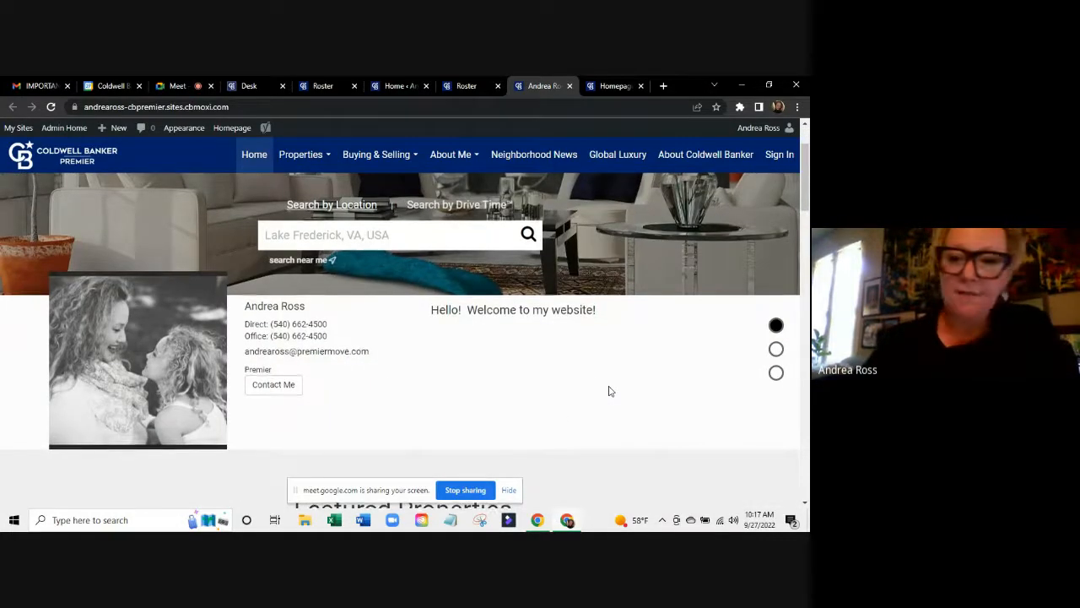
{"action": "scroll", "coordinate": [610, 391], "scroll_direction": "down", "scroll_amount": 1}
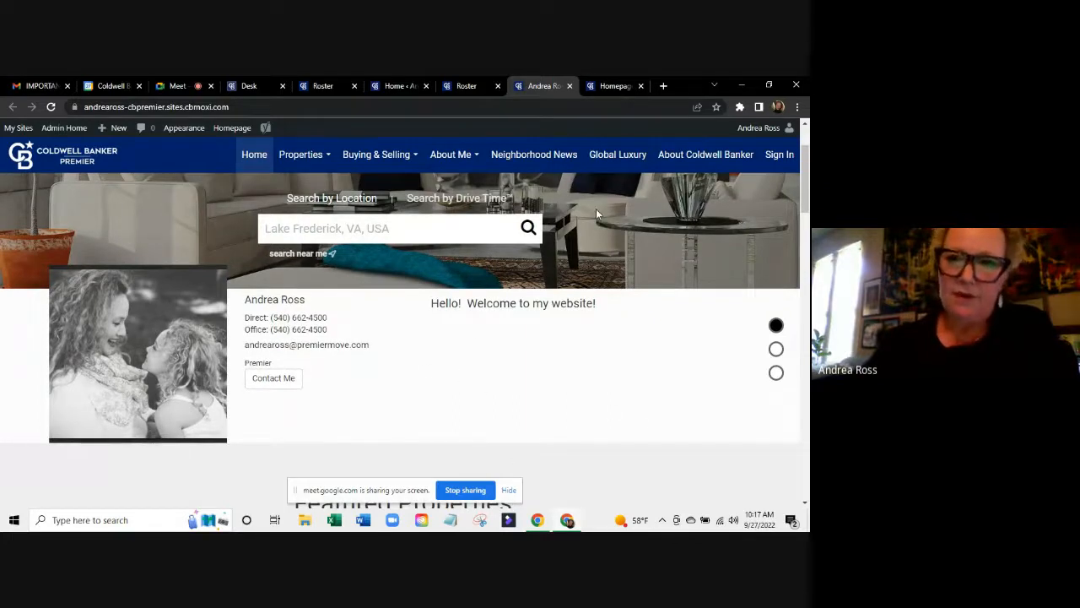
{"action": "left_click", "coordinate": [615, 85]}
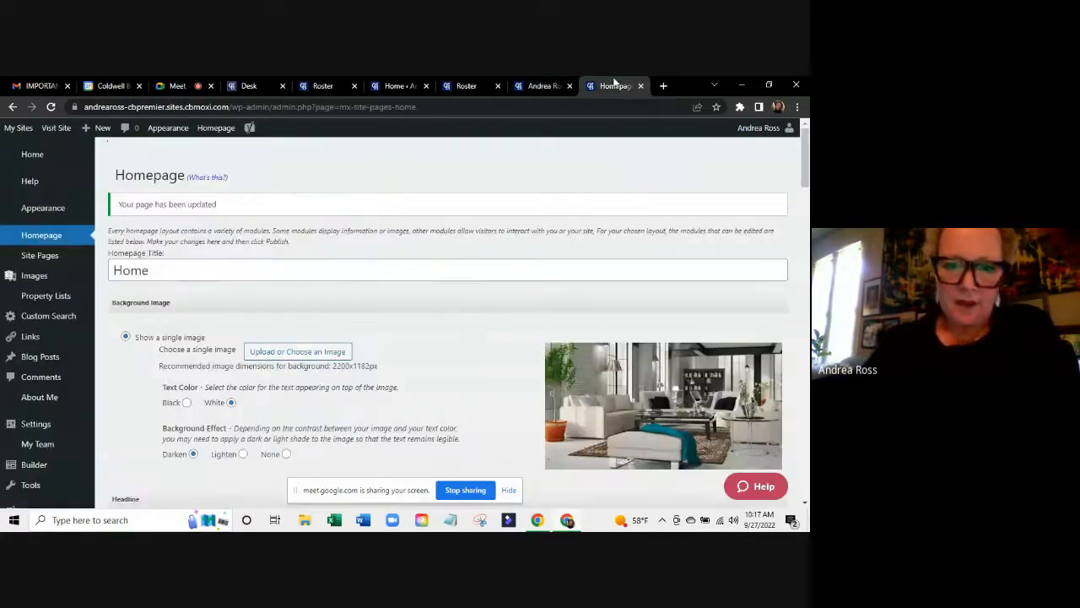
{"action": "scroll", "coordinate": [228, 430], "scroll_direction": "down", "scroll_amount": 10}
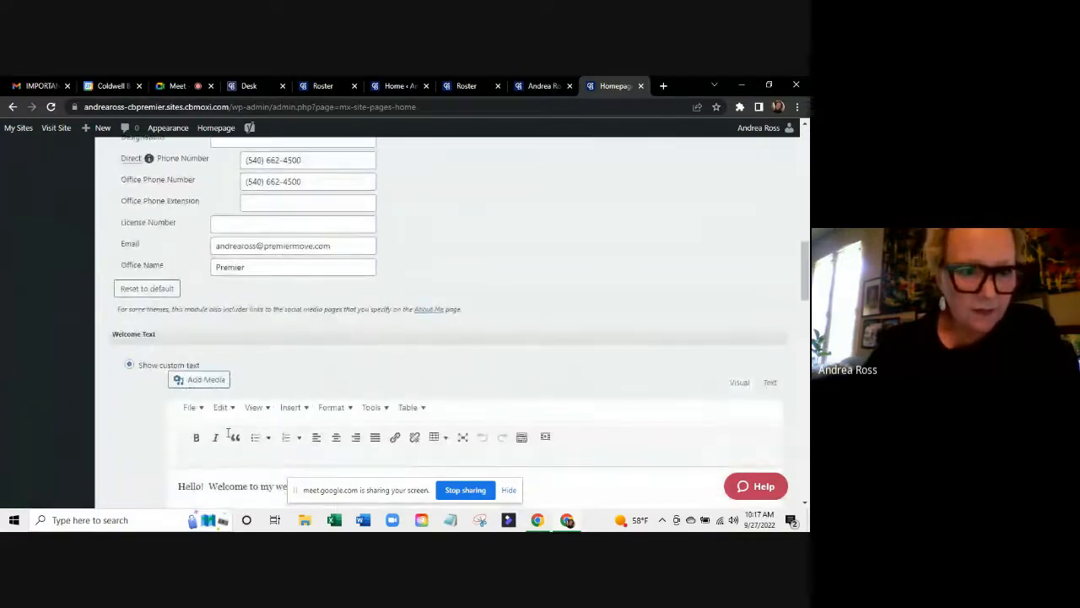
{"action": "scroll", "coordinate": [228, 433], "scroll_direction": "down", "scroll_amount": 6}
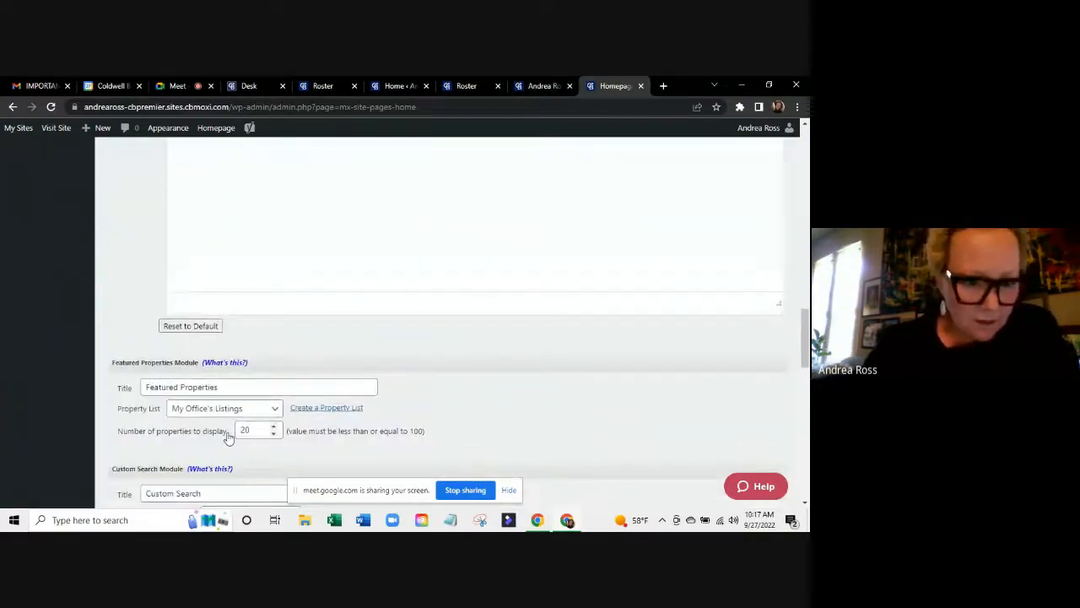
{"action": "scroll", "coordinate": [228, 435], "scroll_direction": "down", "scroll_amount": 3}
{"action": "scroll", "coordinate": [228, 434], "scroll_direction": "up", "scroll_amount": 1}
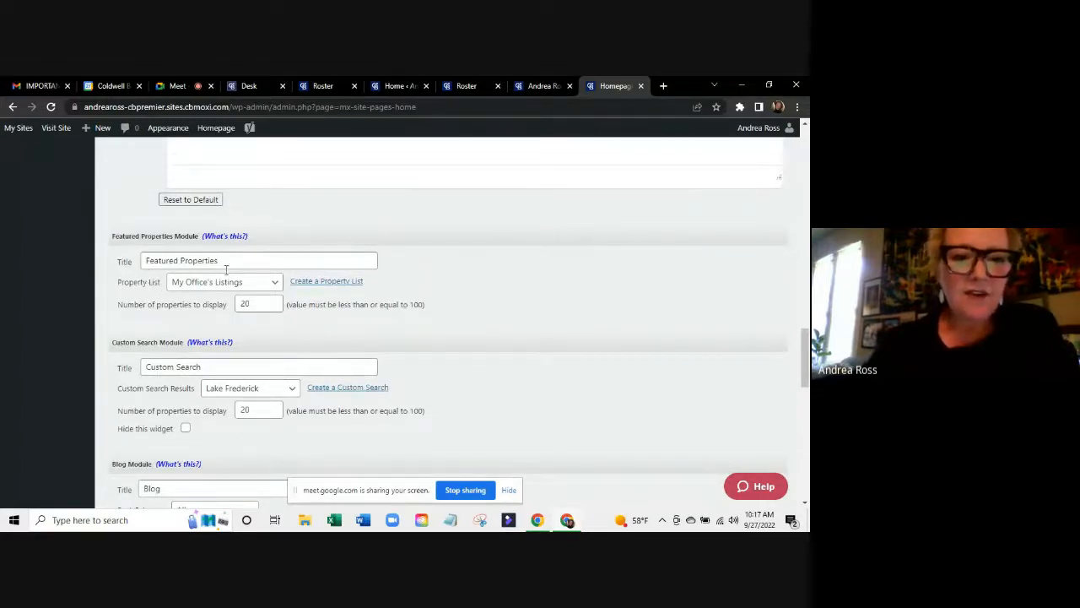
{"action": "left_click", "coordinate": [205, 285]}
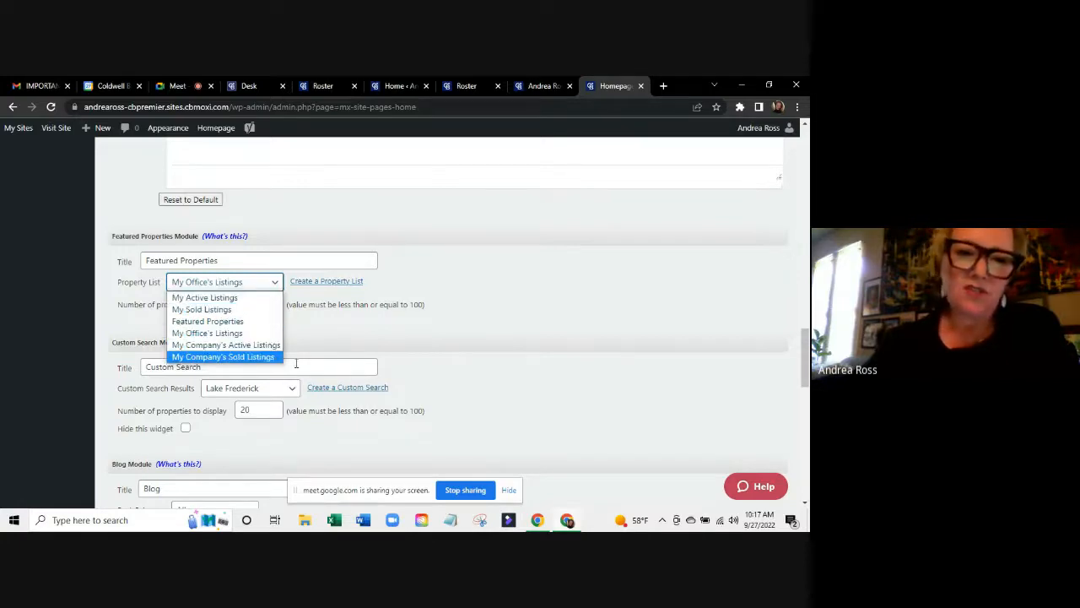
{"action": "left_click", "coordinate": [436, 268]}
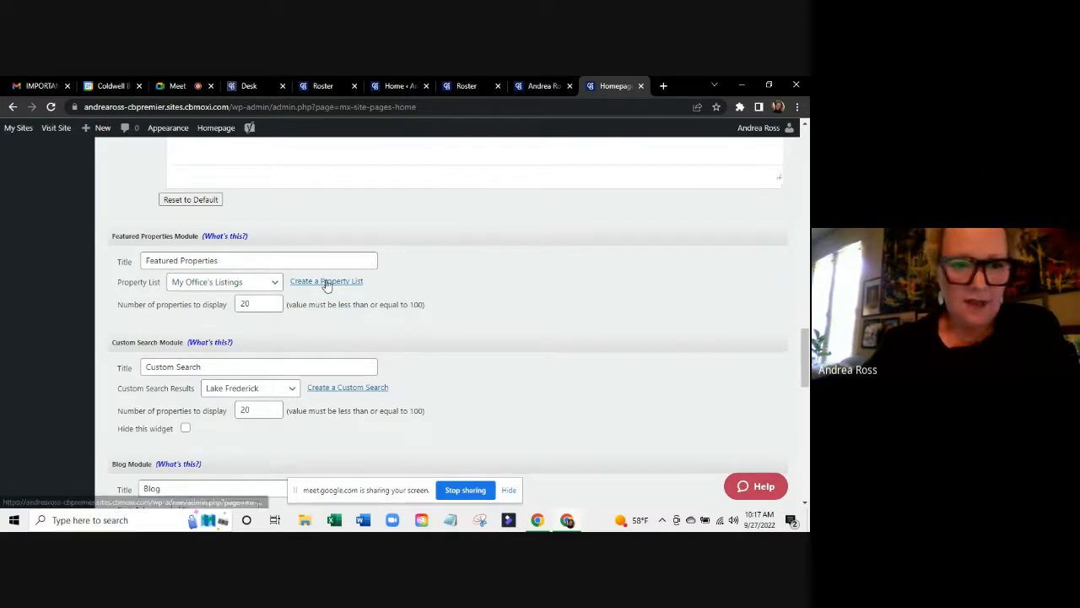
{"action": "left_click", "coordinate": [541, 83]}
{"action": "scroll", "coordinate": [366, 371], "scroll_direction": "down", "scroll_amount": 3}
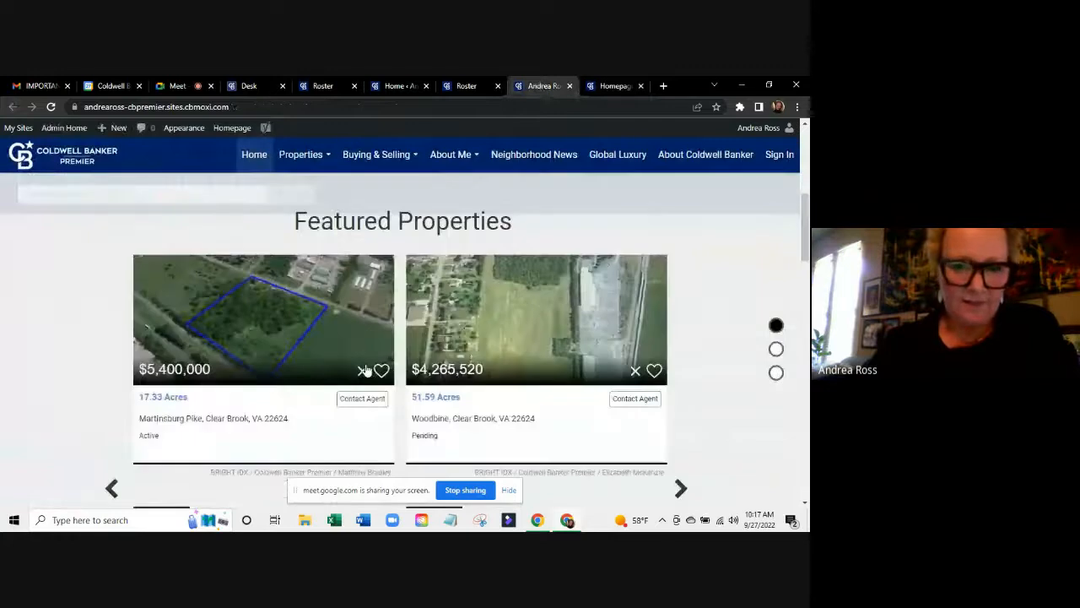
{"action": "scroll", "coordinate": [366, 371], "scroll_direction": "down", "scroll_amount": 2}
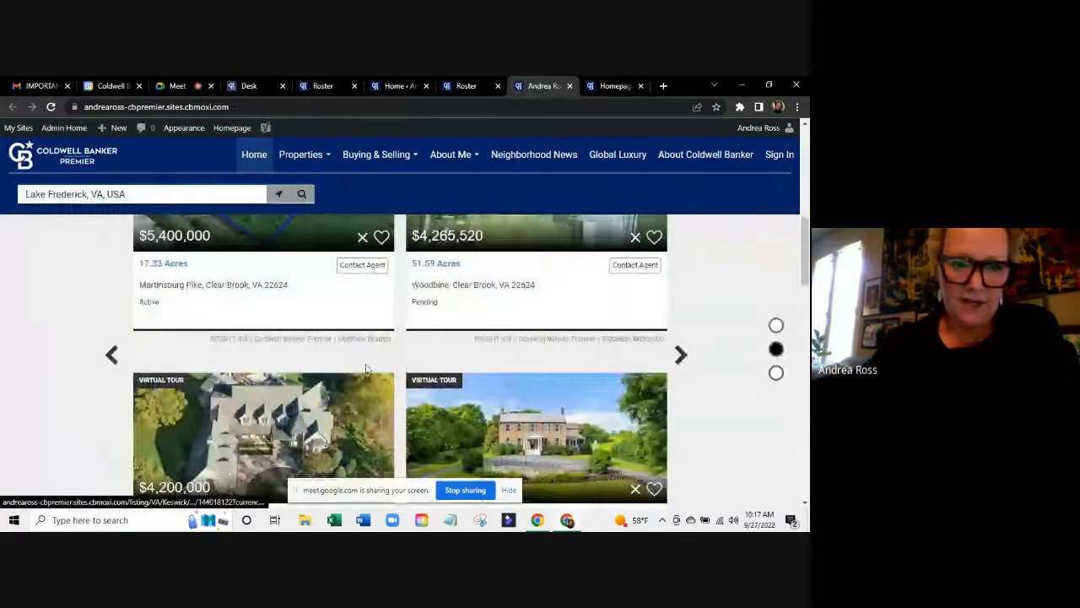
{"action": "left_click", "coordinate": [681, 355]}
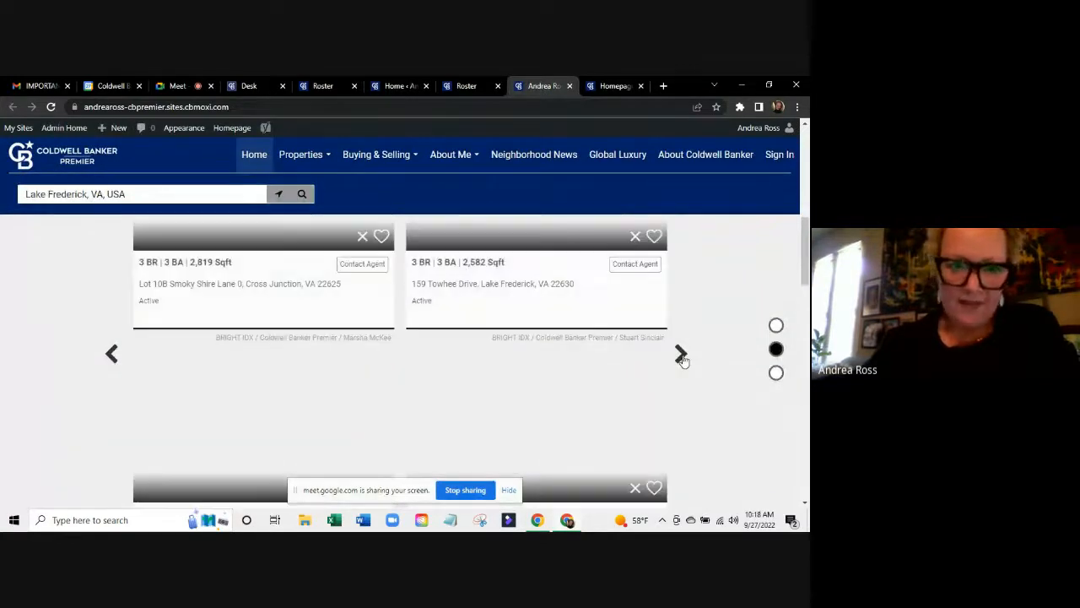
{"action": "scroll", "coordinate": [486, 422], "scroll_direction": "down", "scroll_amount": 1}
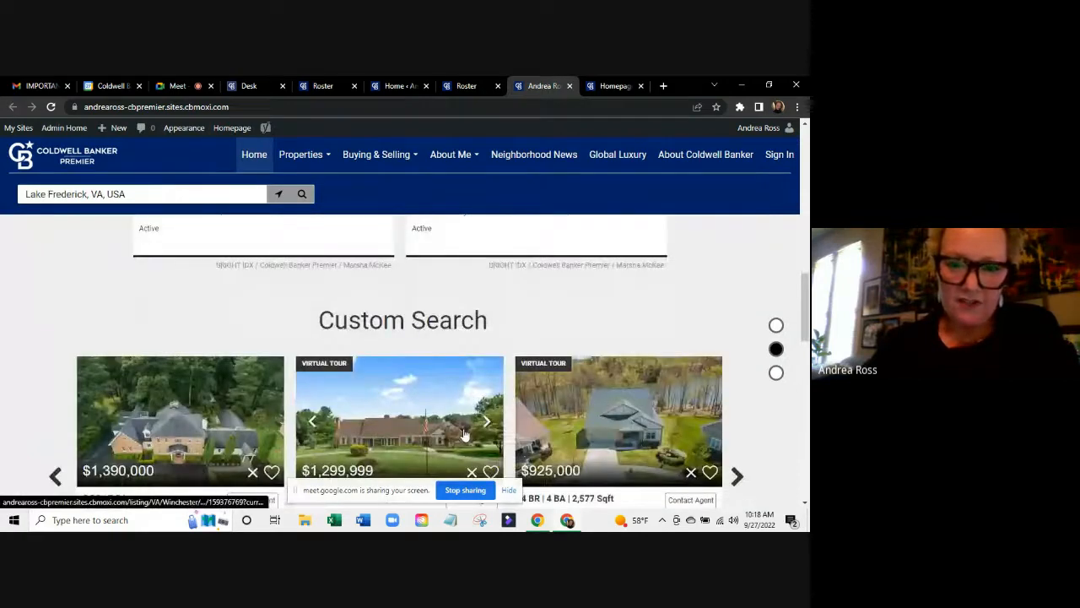
{"action": "scroll", "coordinate": [463, 434], "scroll_direction": "down", "scroll_amount": 2}
{"action": "scroll", "coordinate": [463, 434], "scroll_direction": "up", "scroll_amount": 4}
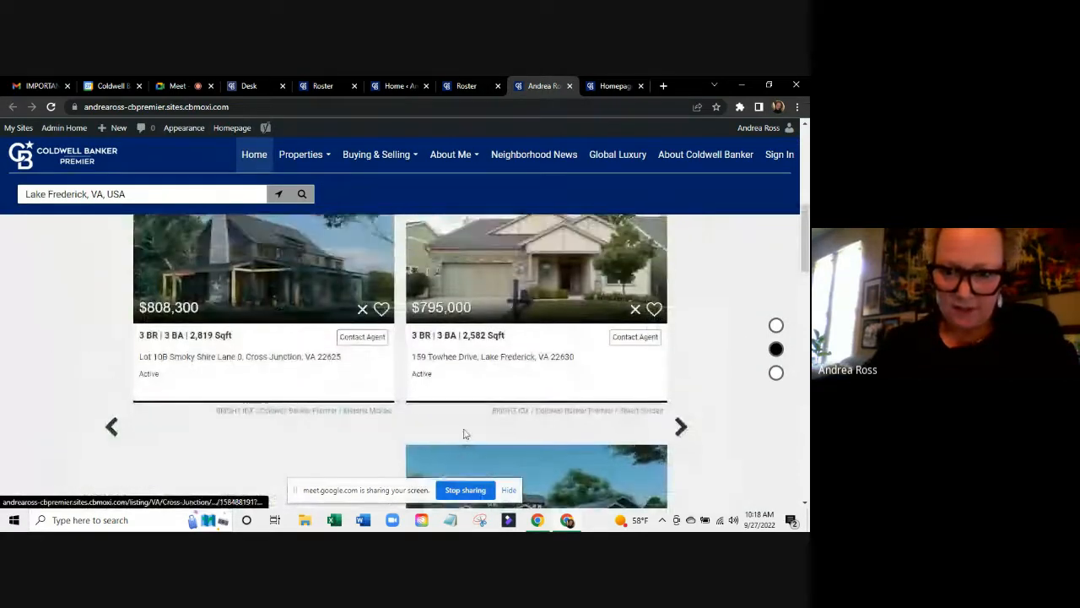
{"action": "scroll", "coordinate": [612, 327], "scroll_direction": "down", "scroll_amount": 1}
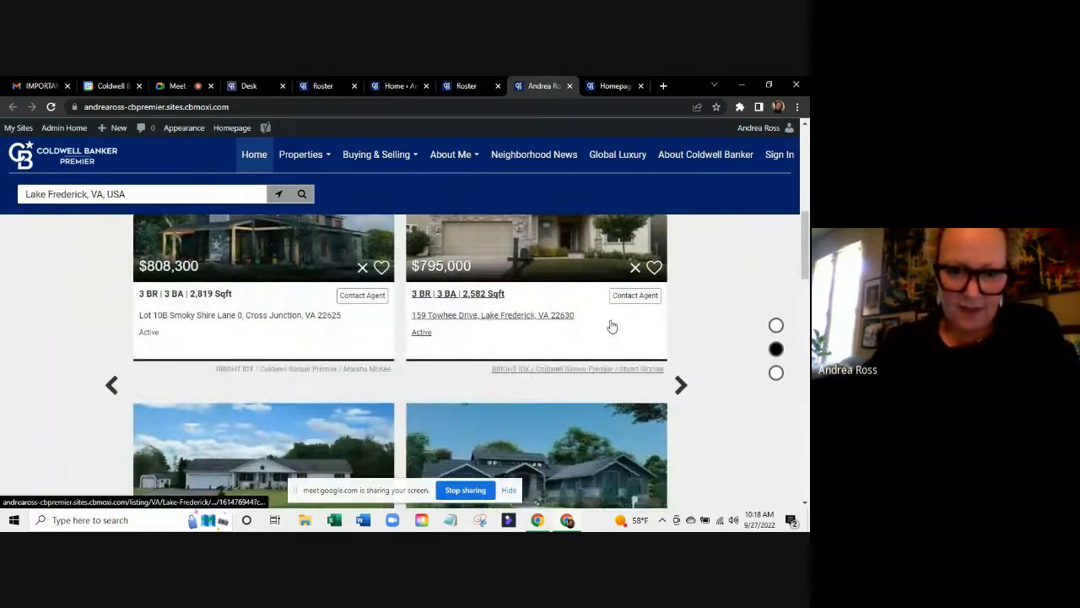
{"action": "scroll", "coordinate": [612, 327], "scroll_direction": "down", "scroll_amount": 1}
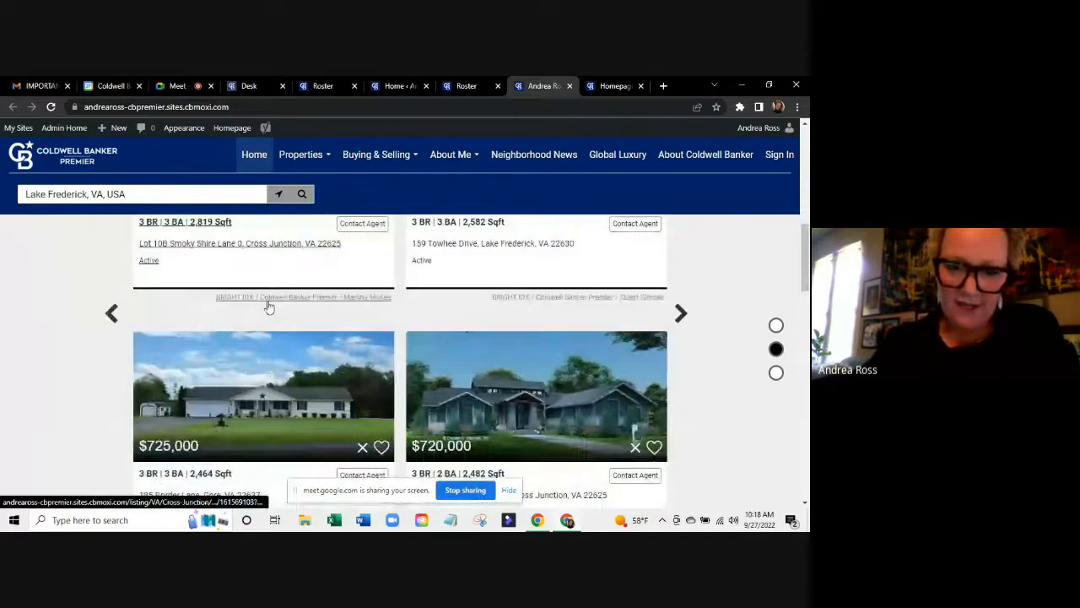
{"action": "left_click", "coordinate": [681, 313]}
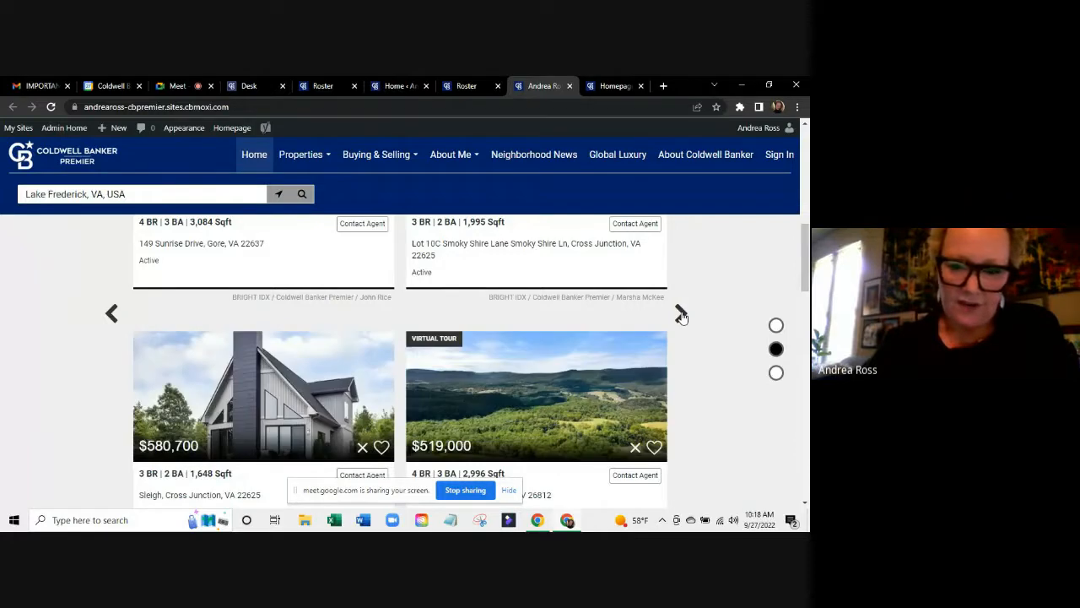
{"action": "left_click", "coordinate": [681, 313]}
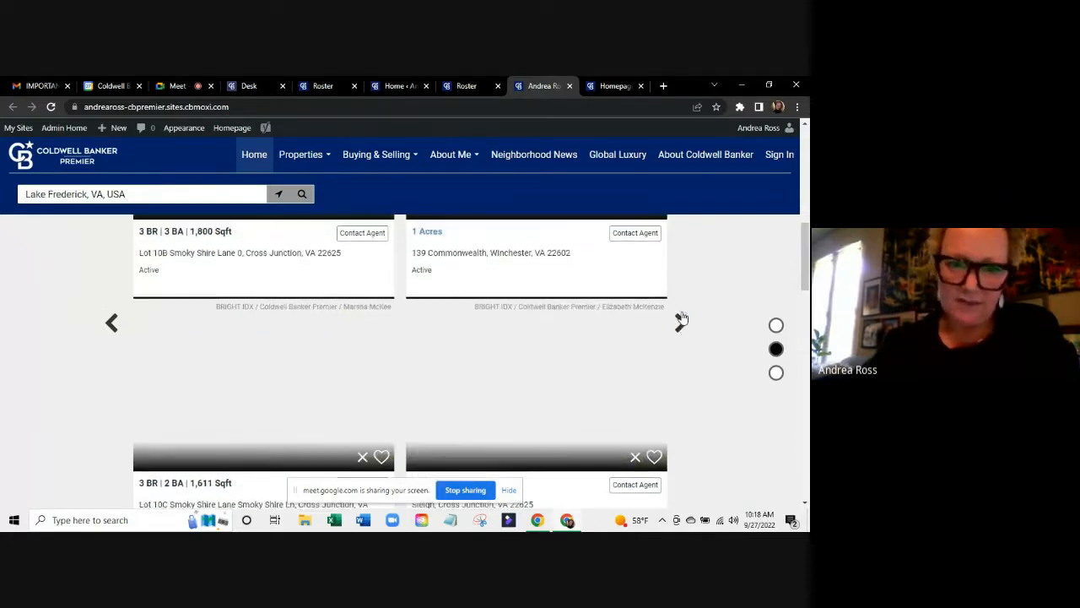
{"action": "scroll", "coordinate": [683, 317], "scroll_direction": "up", "scroll_amount": 3}
{"action": "scroll", "coordinate": [683, 318], "scroll_direction": "up", "scroll_amount": 1}
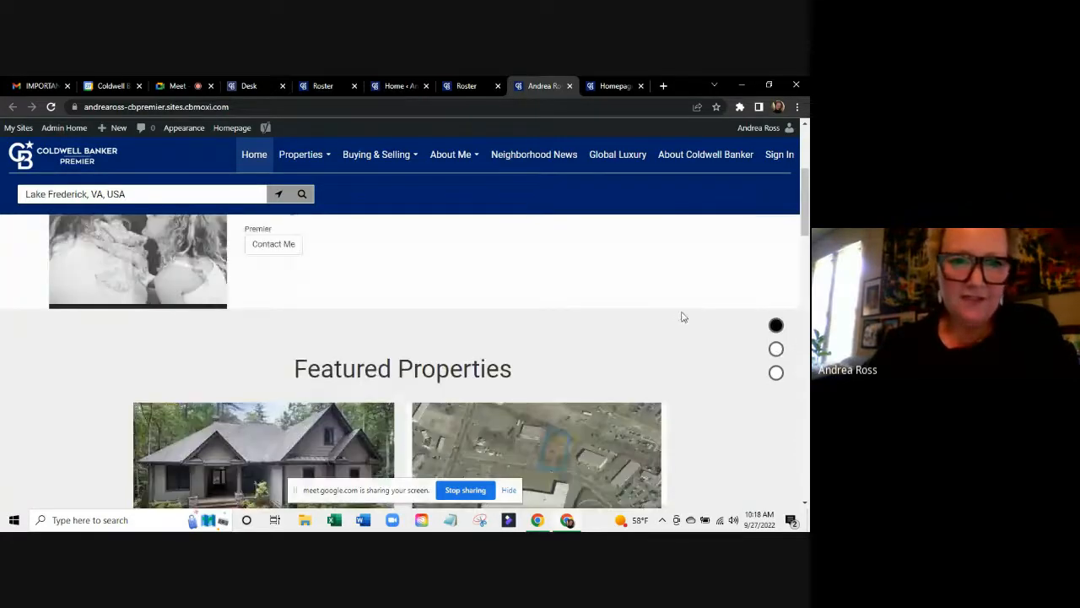
{"action": "scroll", "coordinate": [684, 317], "scroll_direction": "up", "scroll_amount": 3}
{"action": "scroll", "coordinate": [683, 316], "scroll_direction": "up", "scroll_amount": 1}
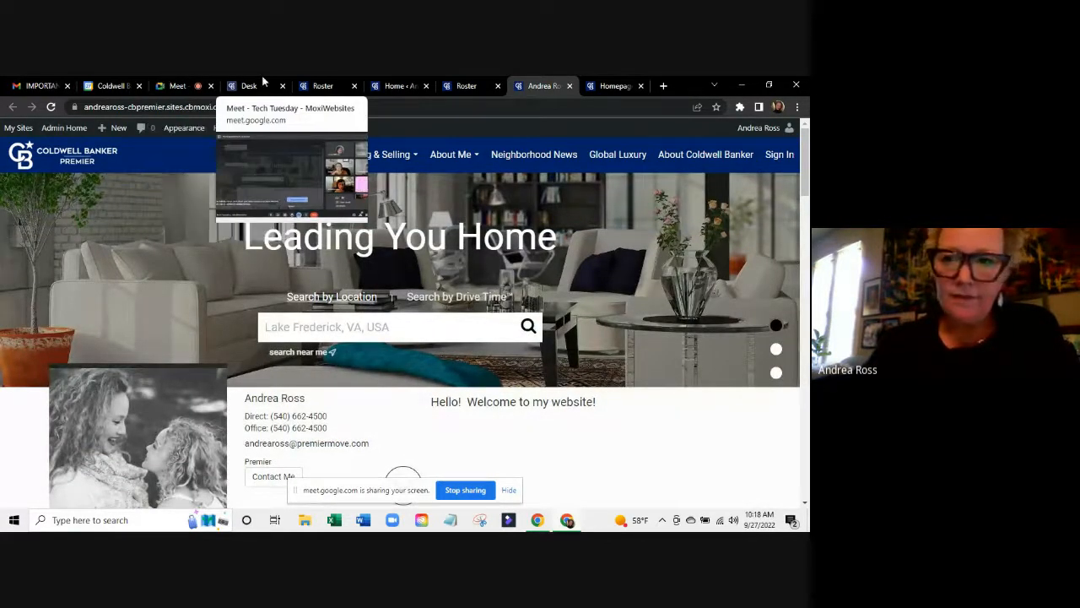
Switch to the Homepage settings and scroll through its modules.
{"action": "left_click", "coordinate": [599, 83]}
{"action": "scroll", "coordinate": [600, 270], "scroll_direction": "down", "scroll_amount": 8}
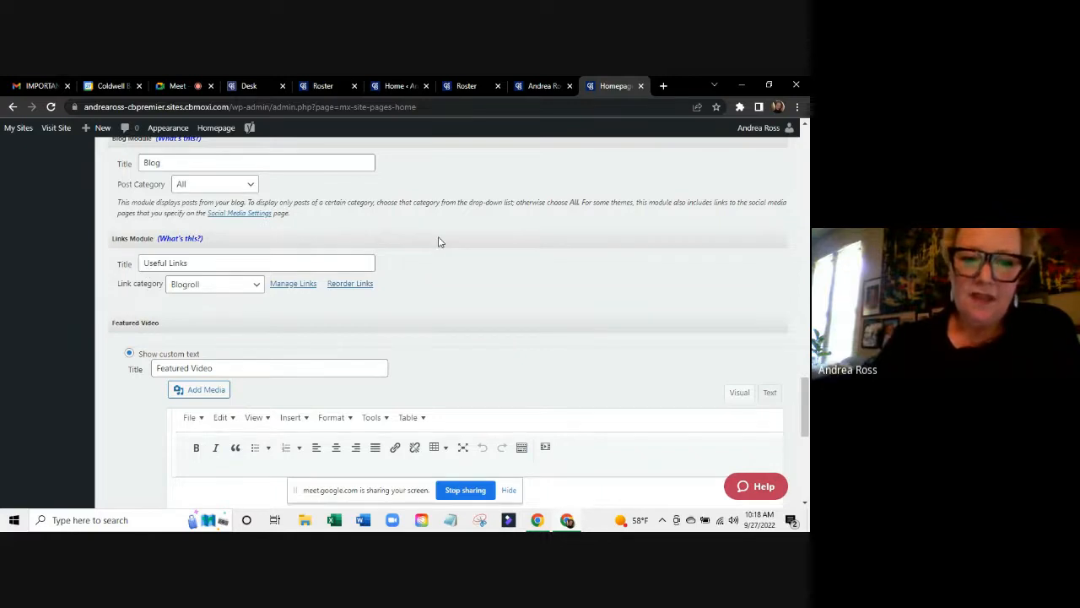
{"action": "scroll", "coordinate": [427, 300], "scroll_direction": "down", "scroll_amount": 1}
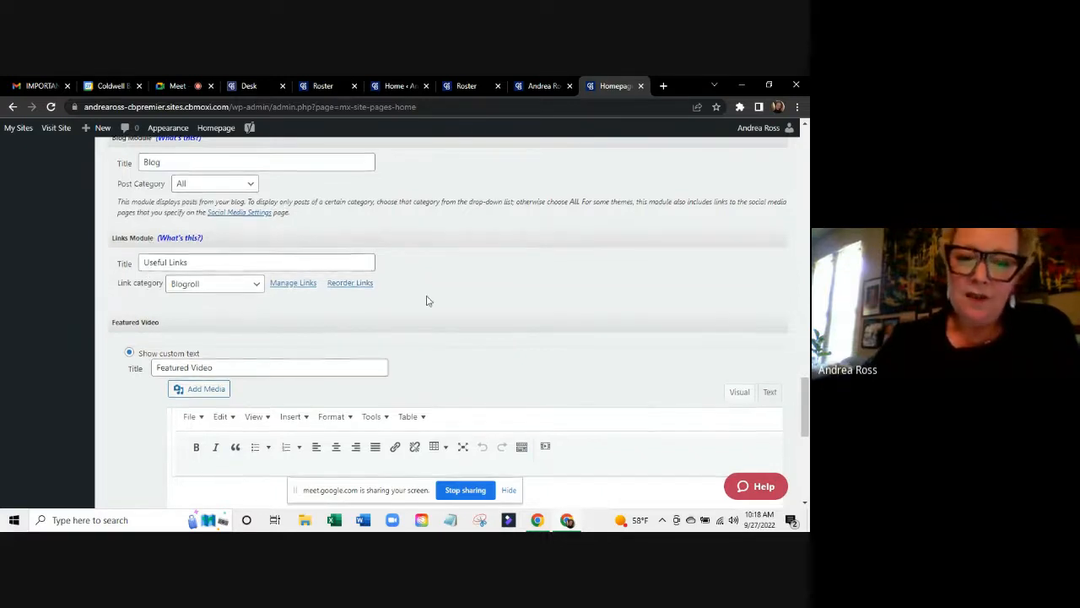
{"action": "scroll", "coordinate": [427, 300], "scroll_direction": "down", "scroll_amount": 2}
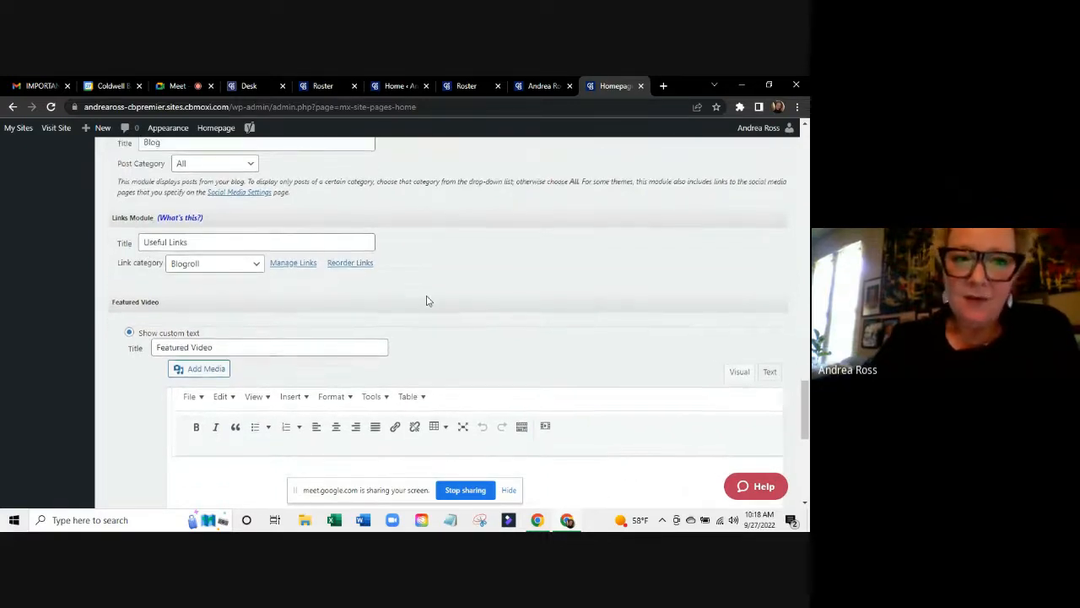
{"action": "scroll", "coordinate": [427, 300], "scroll_direction": "down", "scroll_amount": 3}
{"action": "scroll", "coordinate": [427, 301], "scroll_direction": "up", "scroll_amount": 2}
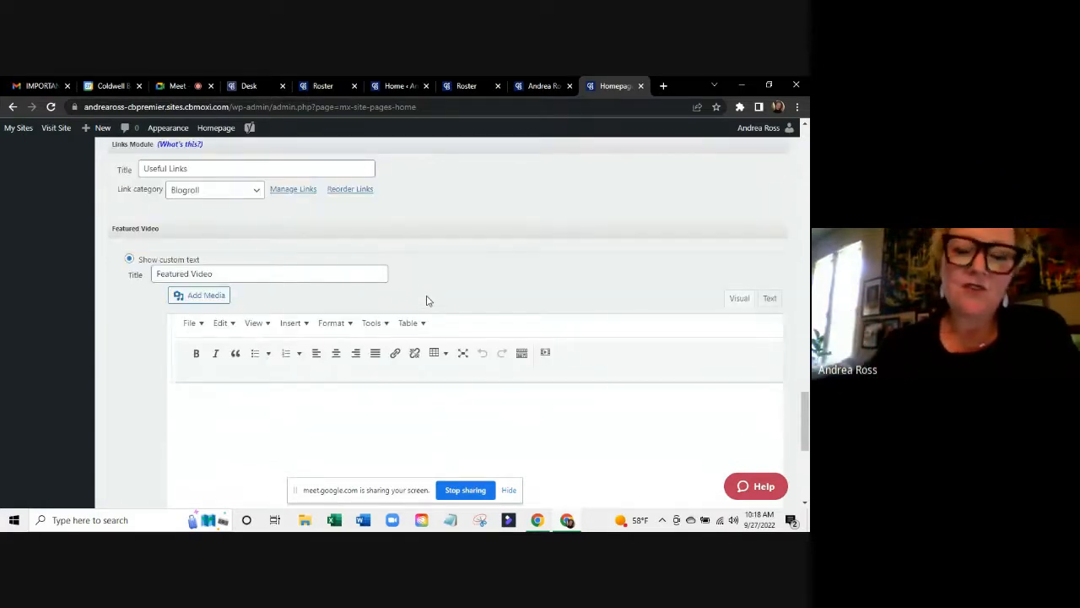
{"action": "scroll", "coordinate": [405, 260], "scroll_direction": "down", "scroll_amount": 1}
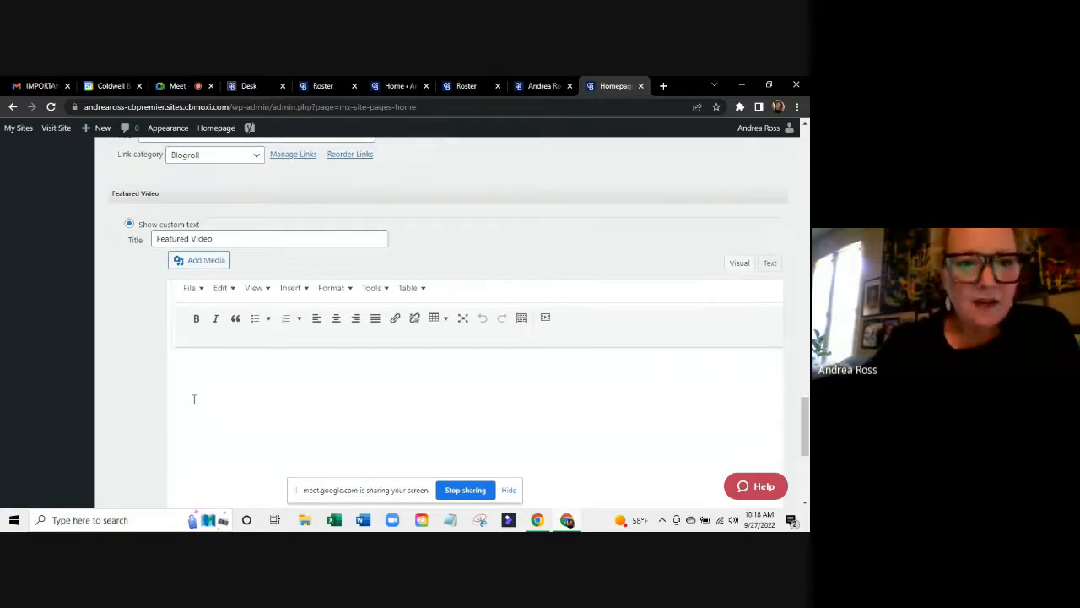
{"action": "scroll", "coordinate": [258, 415], "scroll_direction": "down", "scroll_amount": 3}
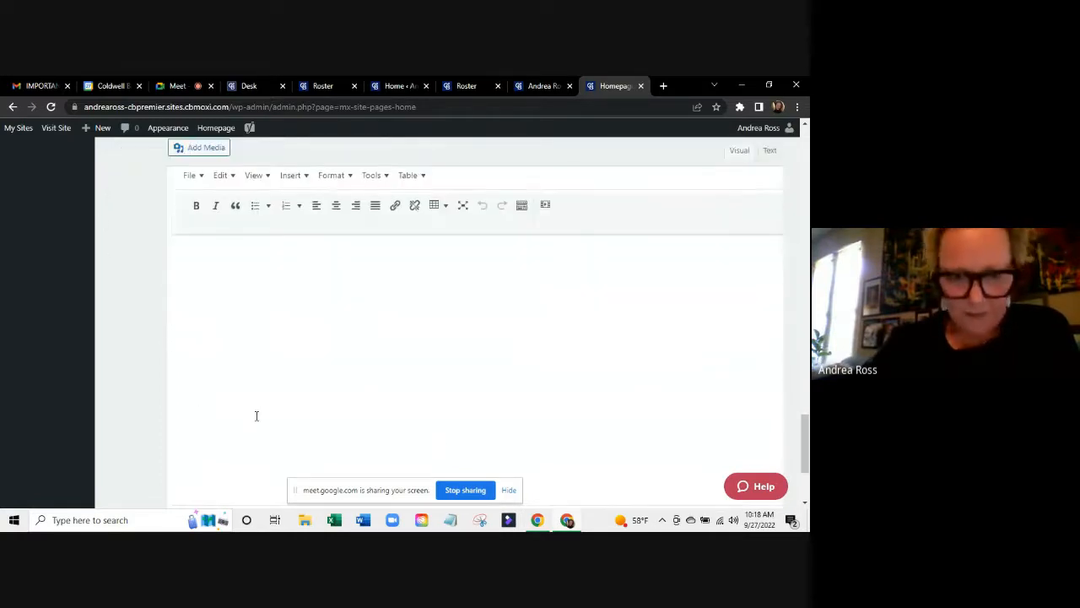
Scroll to the Featured Video module and publish the homepage settings, confirming the publish.
{"action": "scroll", "coordinate": [257, 415], "scroll_direction": "up", "scroll_amount": 1}
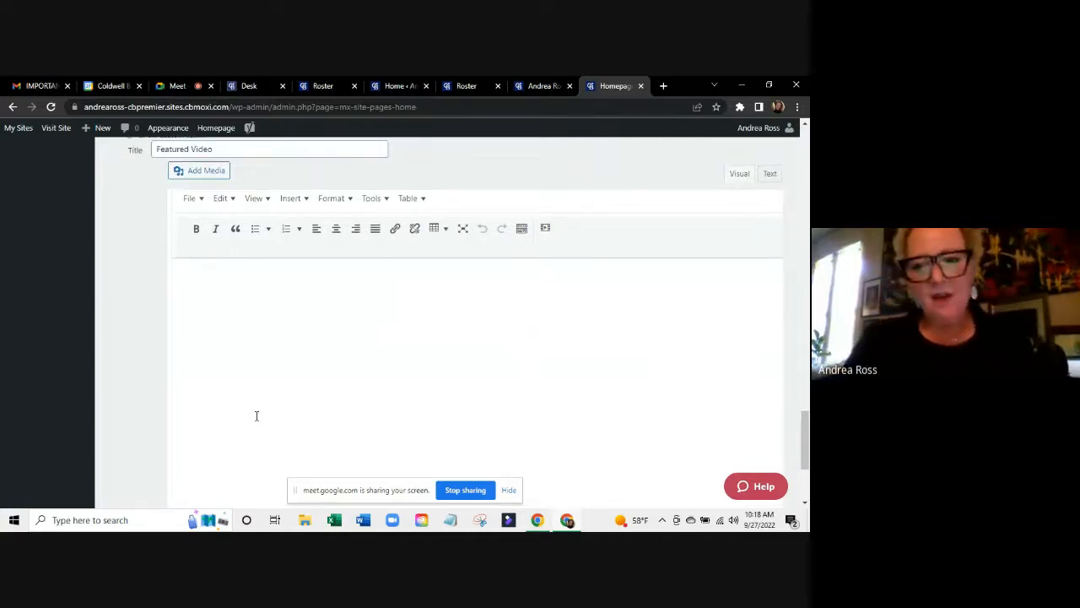
{"action": "scroll", "coordinate": [257, 415], "scroll_direction": "up", "scroll_amount": 2}
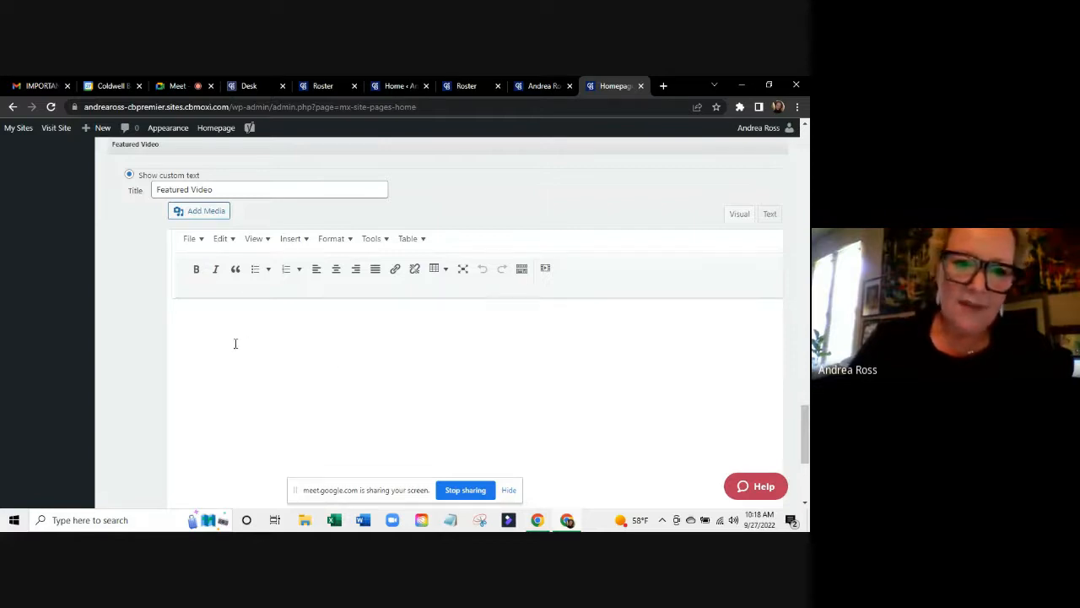
{"action": "scroll", "coordinate": [236, 343], "scroll_direction": "down", "scroll_amount": 5}
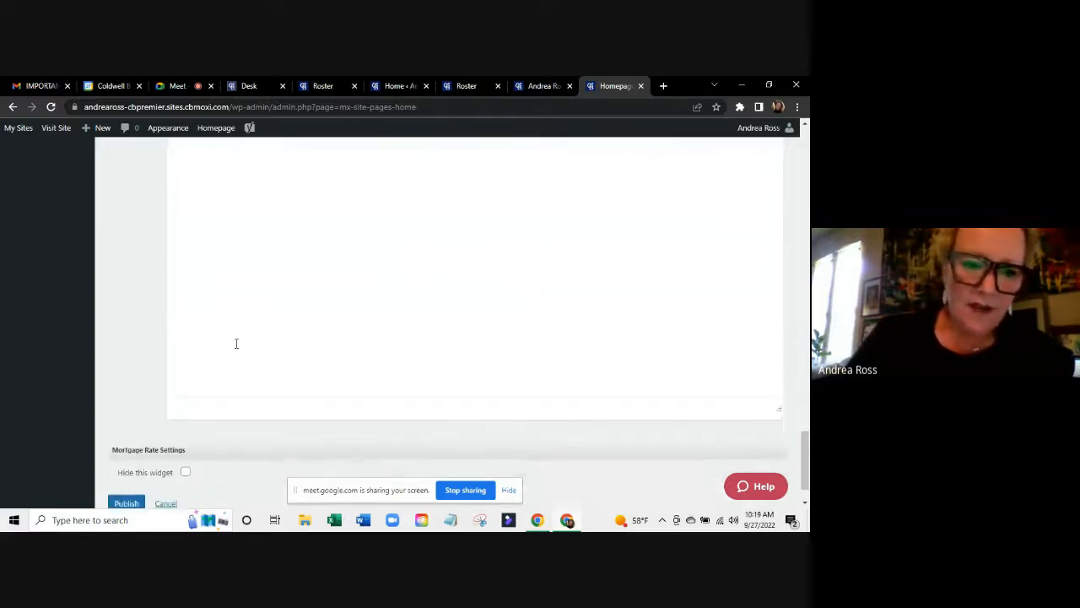
{"action": "scroll", "coordinate": [237, 344], "scroll_direction": "up", "scroll_amount": 5}
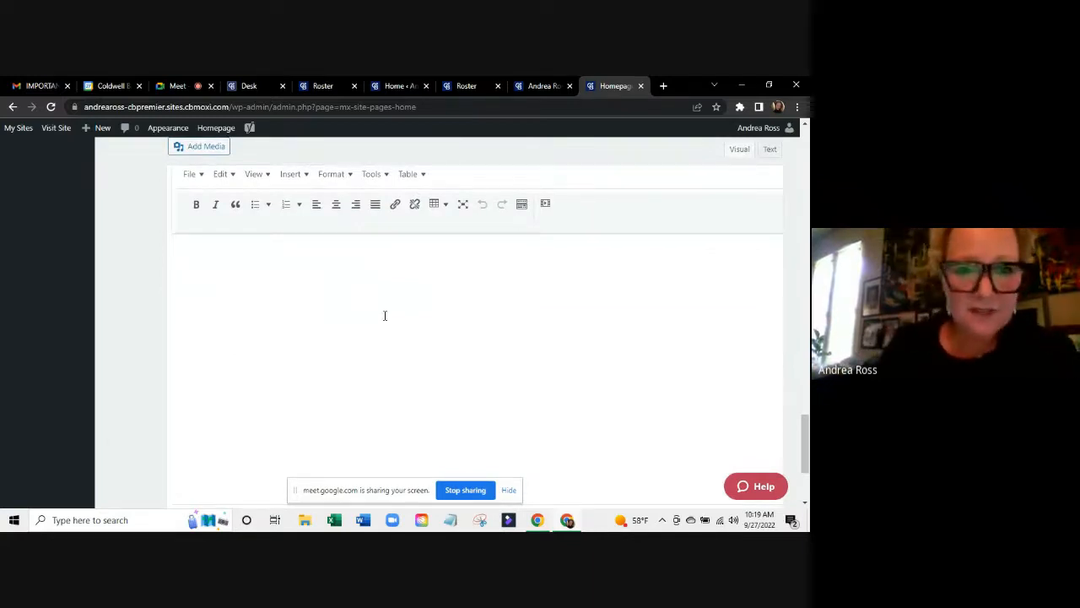
{"action": "scroll", "coordinate": [384, 316], "scroll_direction": "down", "scroll_amount": 5}
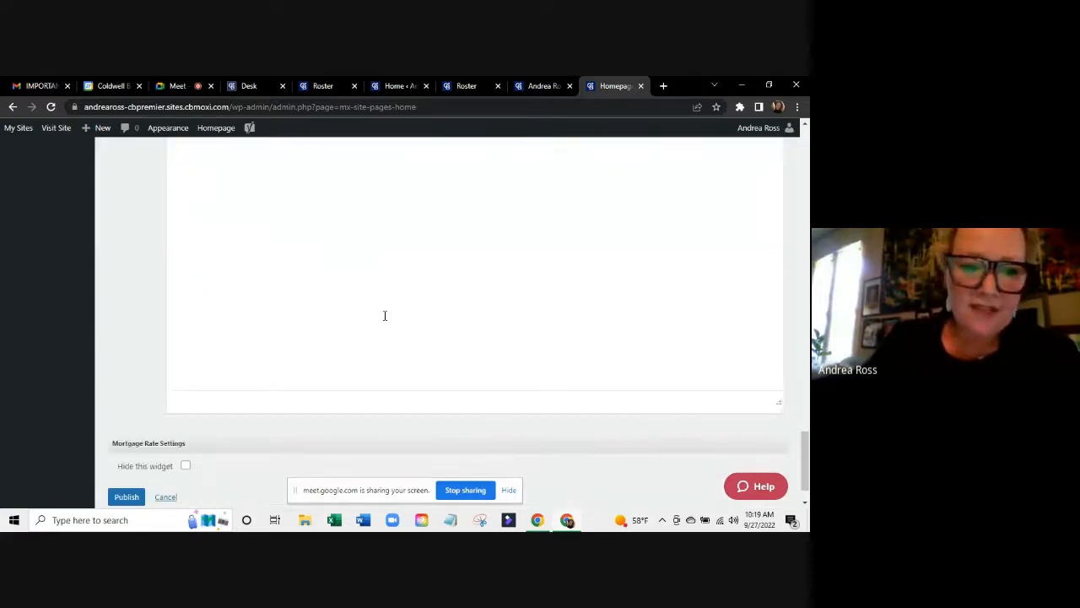
{"action": "scroll", "coordinate": [385, 315], "scroll_direction": "up", "scroll_amount": 2}
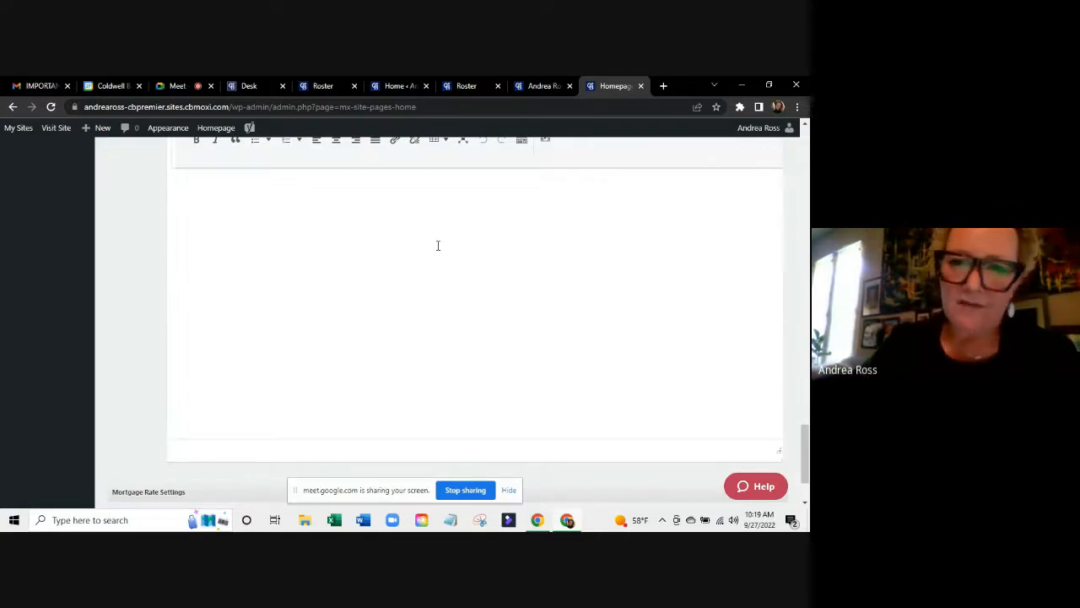
{"action": "scroll", "coordinate": [438, 246], "scroll_direction": "down", "scroll_amount": 2}
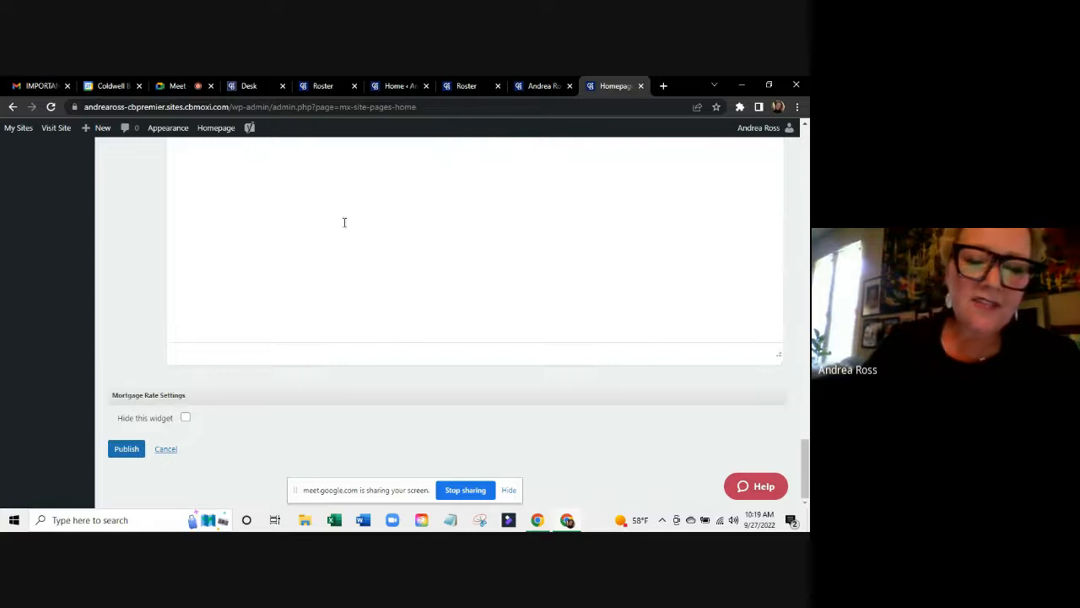
{"action": "left_click", "coordinate": [125, 452]}
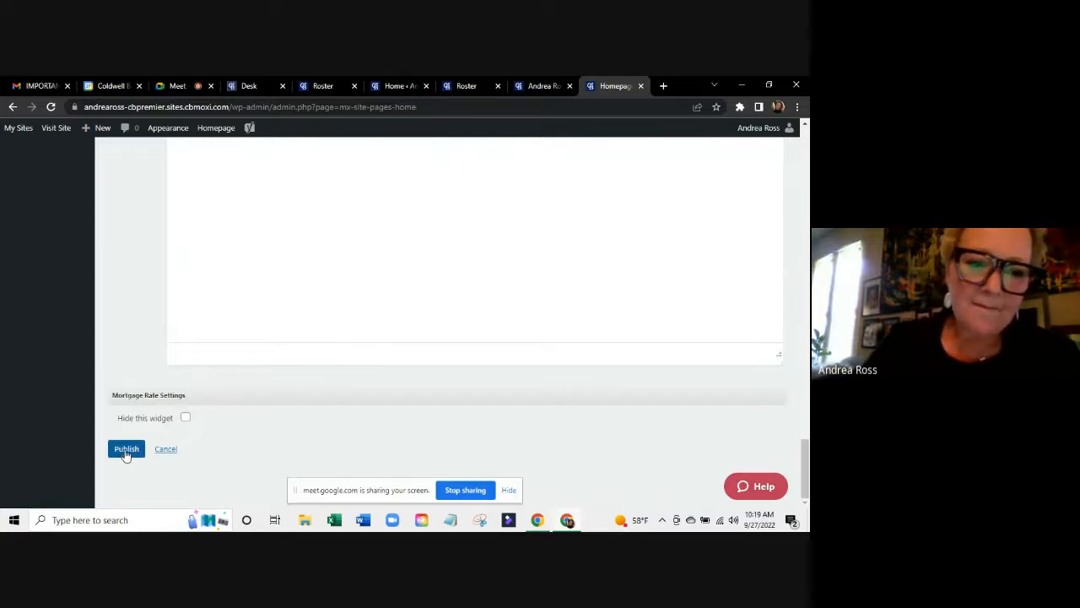
{"action": "left_click", "coordinate": [126, 452]}
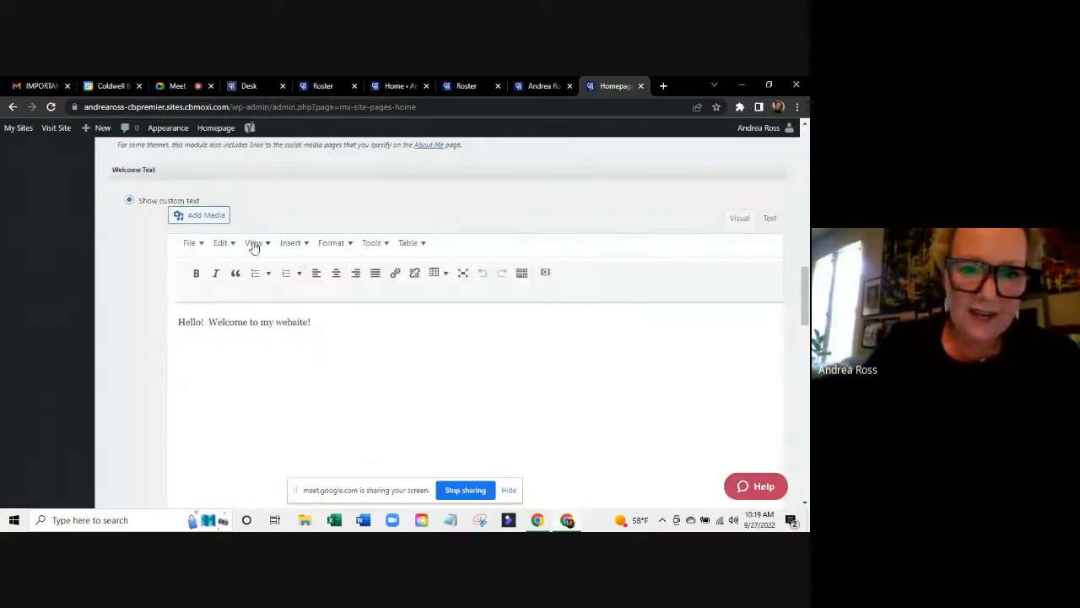
{"action": "left_click", "coordinate": [293, 244]}
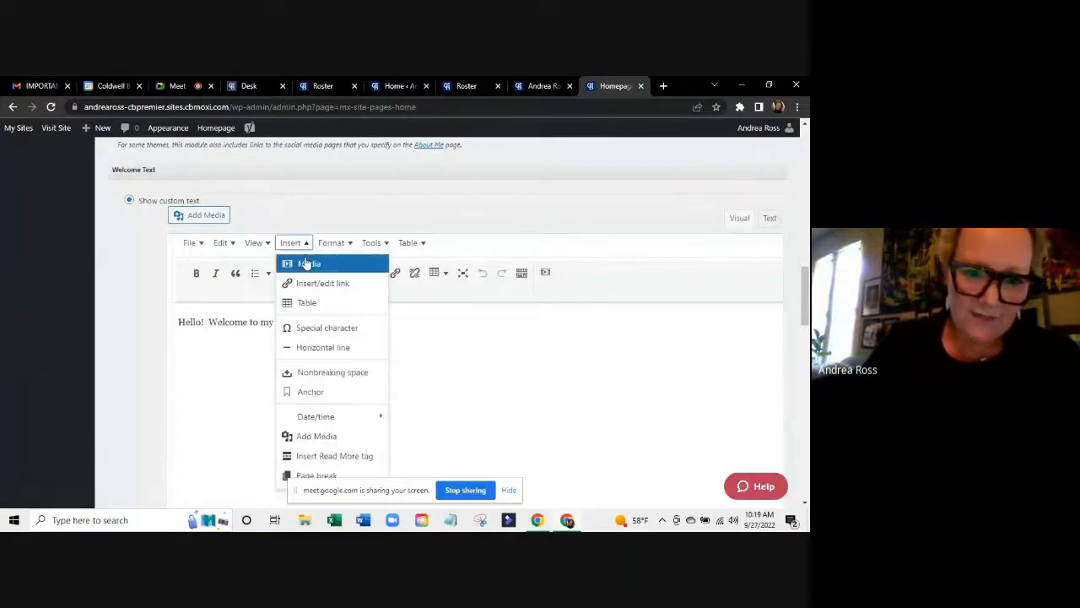
{"action": "left_click", "coordinate": [305, 266]}
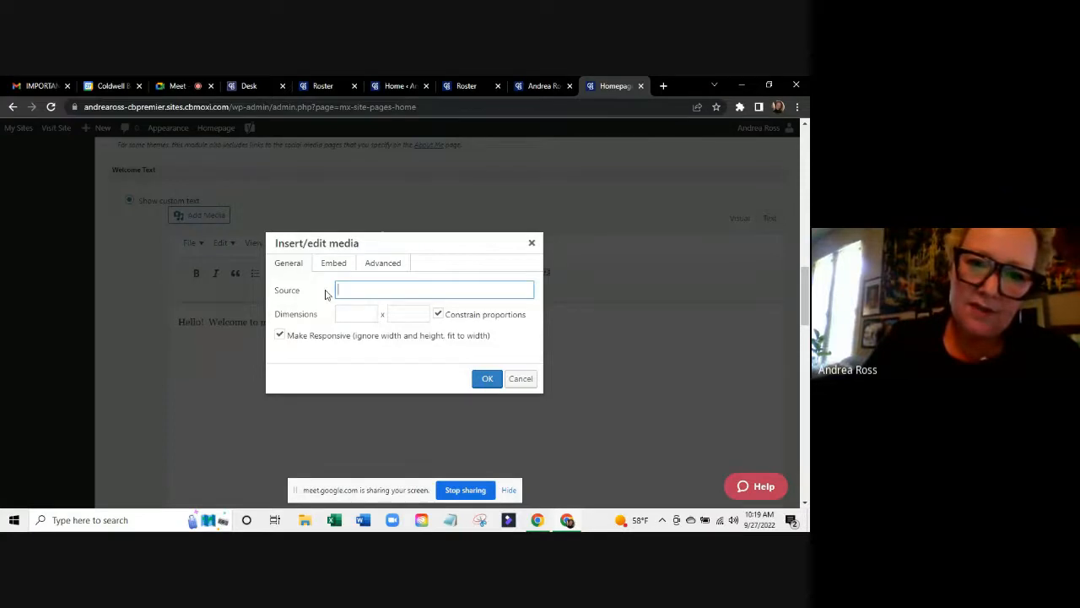
{"action": "left_click", "coordinate": [333, 262]}
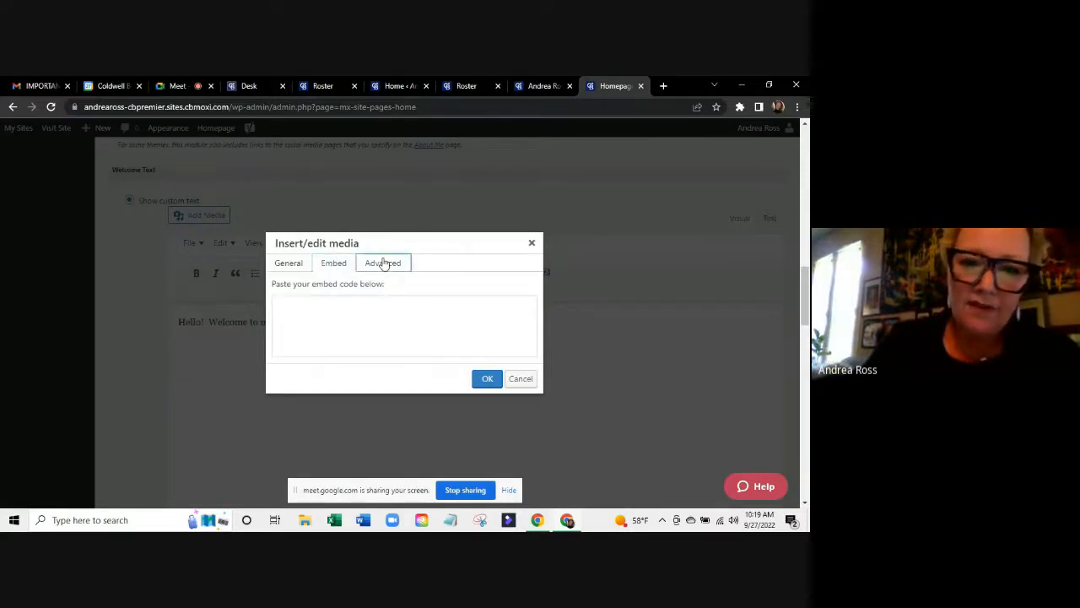
{"action": "left_click", "coordinate": [383, 264]}
{"action": "left_click", "coordinate": [289, 266]}
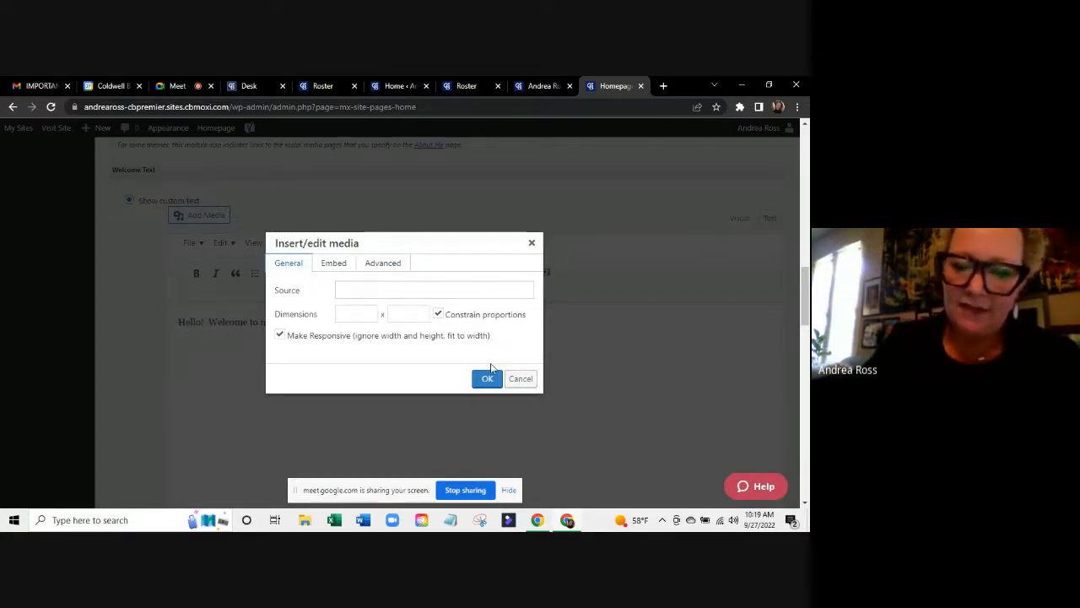
{"action": "left_click", "coordinate": [488, 378]}
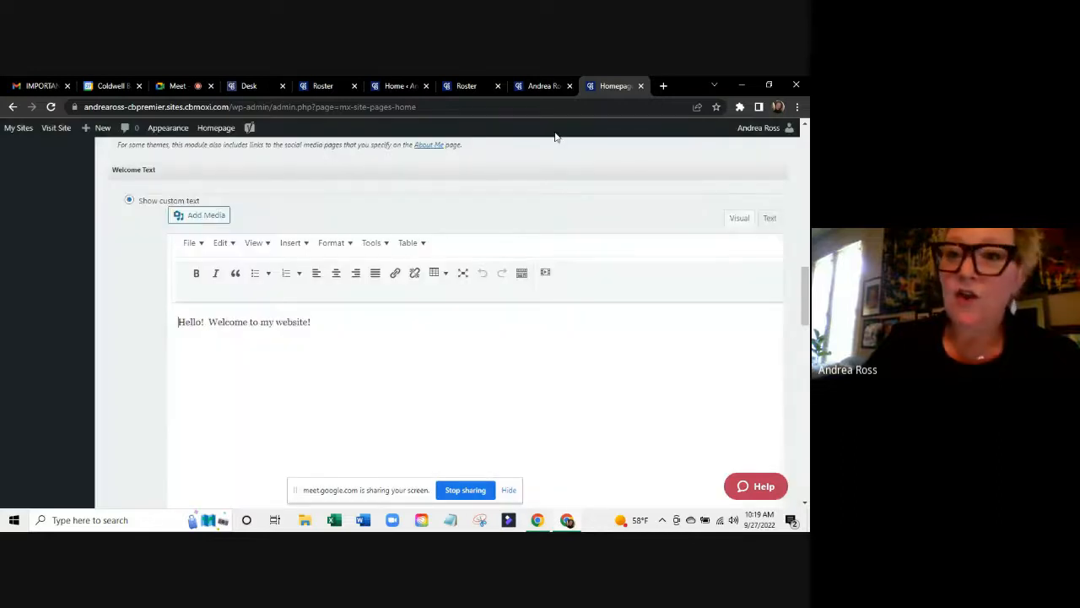
Scroll through the live agent website homepage to review it.
{"action": "left_click", "coordinate": [534, 88]}
{"action": "scroll", "coordinate": [376, 451], "scroll_direction": "down", "scroll_amount": 5}
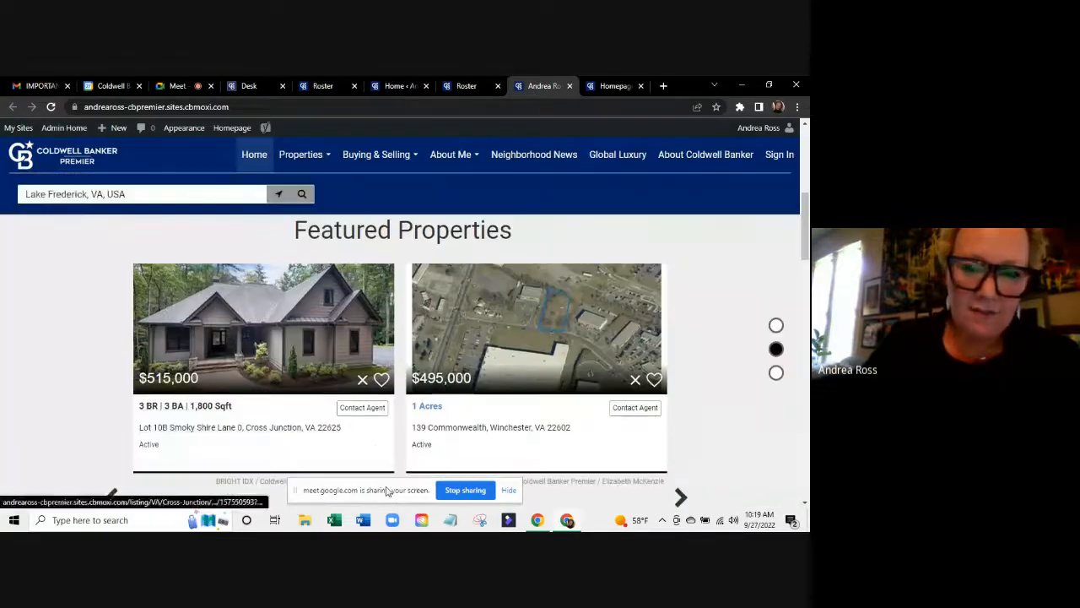
{"action": "scroll", "coordinate": [328, 372], "scroll_direction": "up", "scroll_amount": 3}
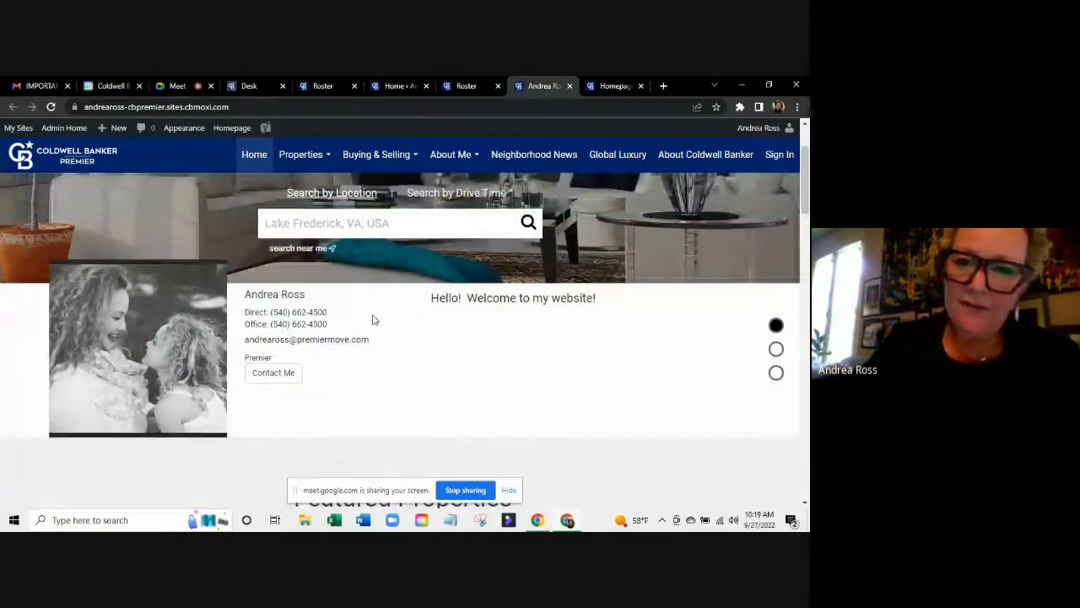
{"action": "scroll", "coordinate": [374, 320], "scroll_direction": "down", "scroll_amount": 1}
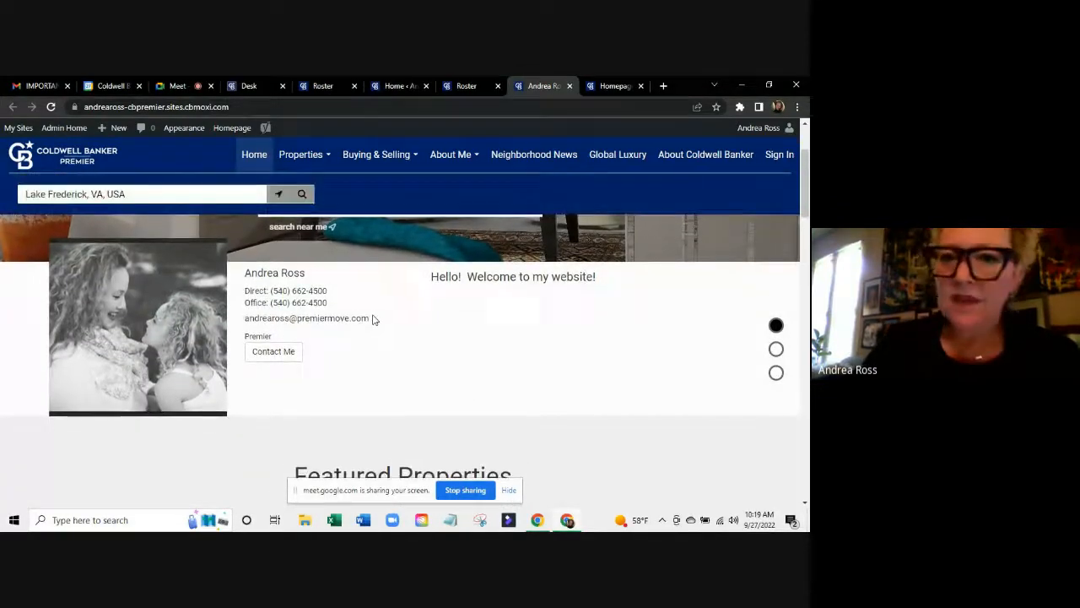
{"action": "scroll", "coordinate": [374, 320], "scroll_direction": "up", "scroll_amount": 1}
{"action": "scroll", "coordinate": [374, 320], "scroll_direction": "up", "scroll_amount": 1}
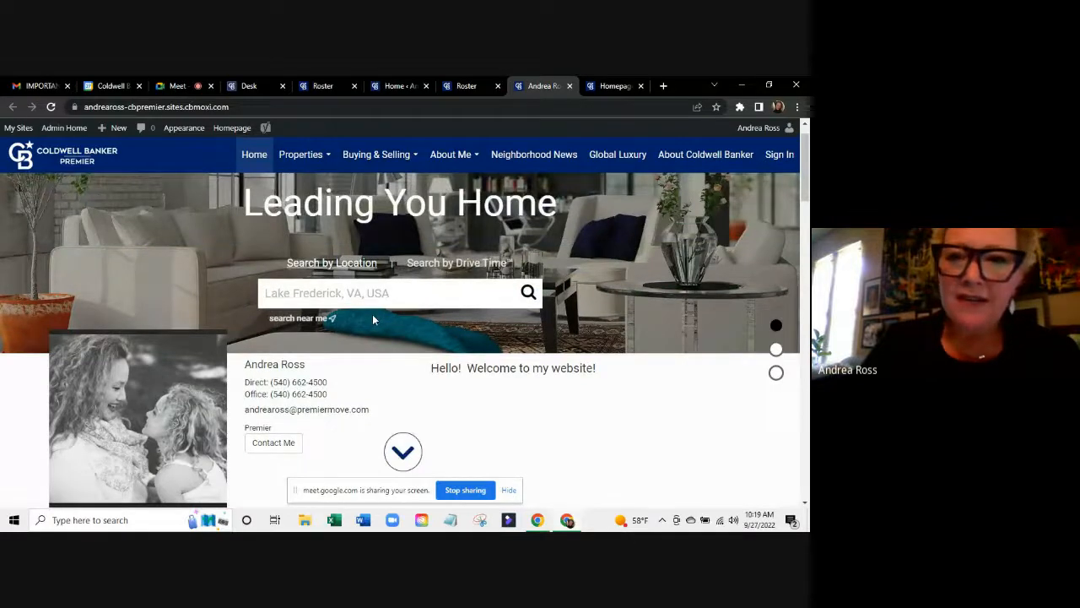
{"action": "scroll", "coordinate": [406, 327], "scroll_direction": "down", "scroll_amount": 7}
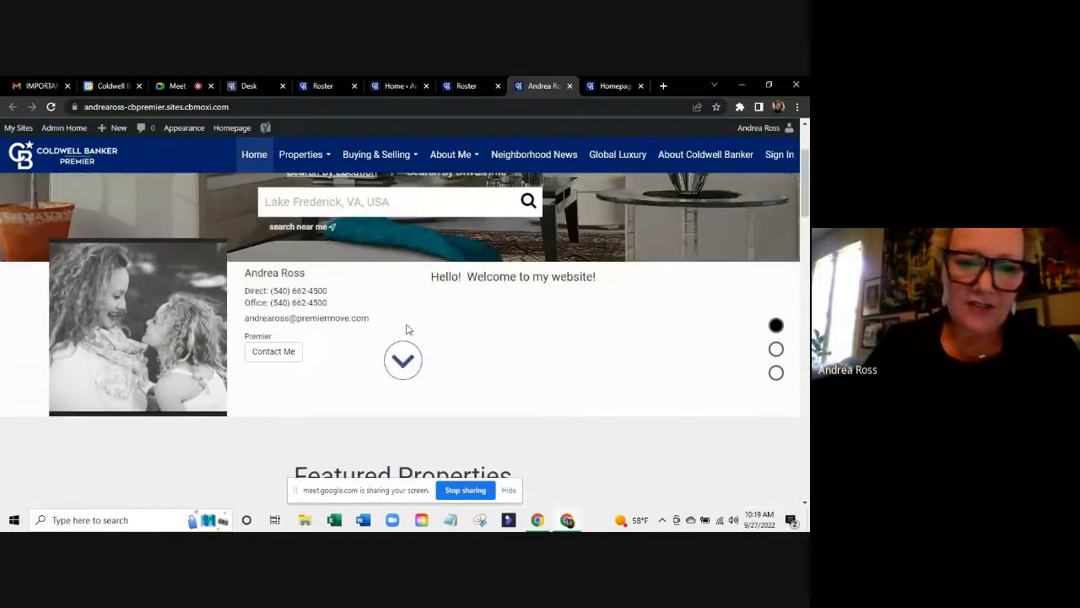
{"action": "scroll", "coordinate": [406, 316], "scroll_direction": "down", "scroll_amount": 3}
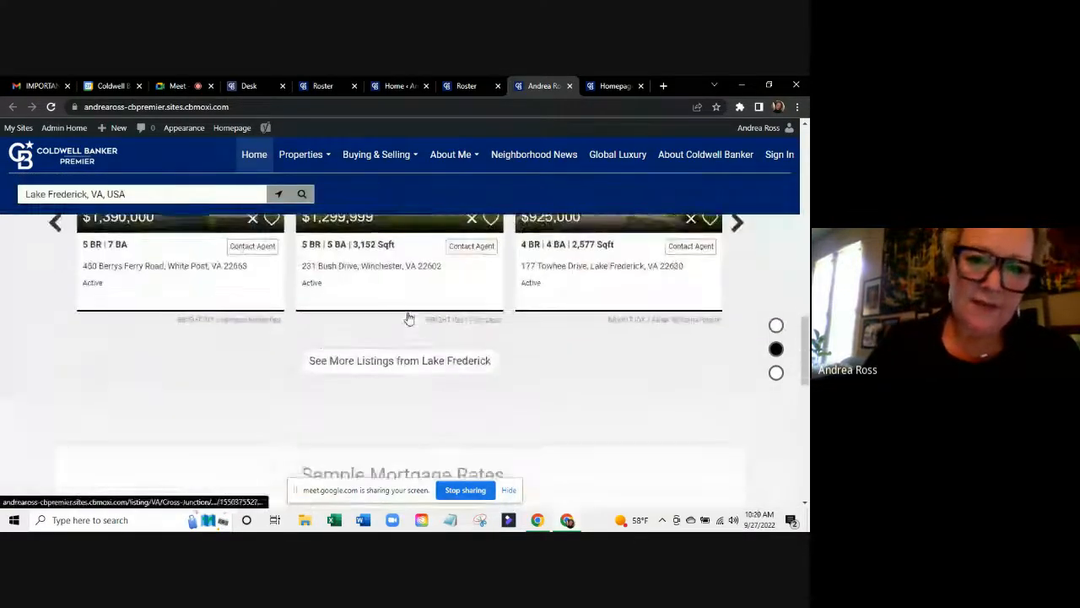
{"action": "scroll", "coordinate": [406, 317], "scroll_direction": "up", "scroll_amount": 5}
{"action": "scroll", "coordinate": [407, 317], "scroll_direction": "up", "scroll_amount": 8}
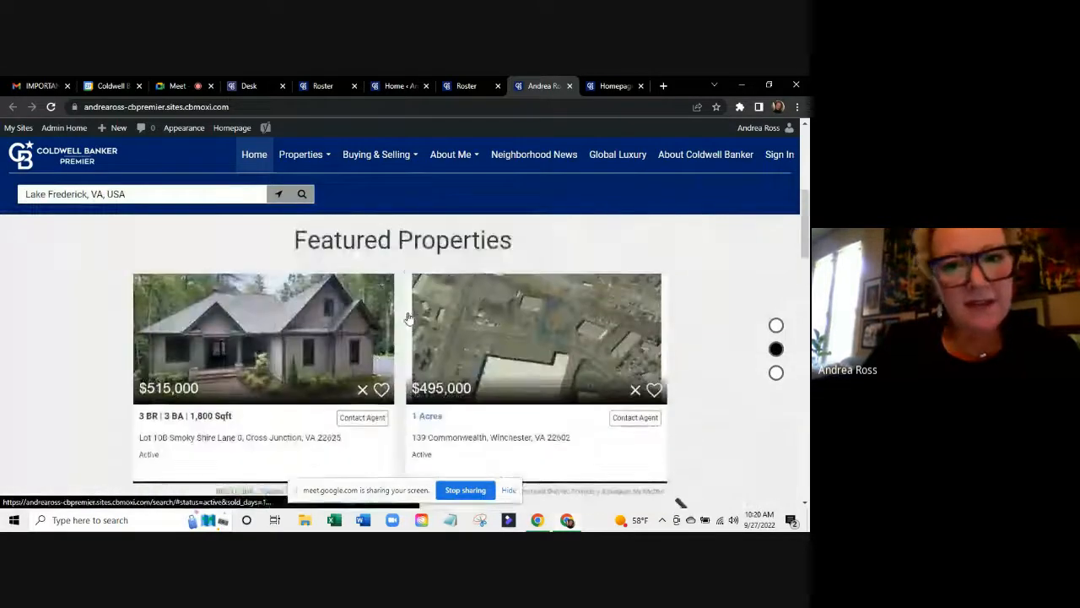
Review the Homepage settings modules again, then switch to the Google Meet call.
{"action": "left_click", "coordinate": [607, 85]}
{"action": "scroll", "coordinate": [367, 177], "scroll_direction": "down", "scroll_amount": 15}
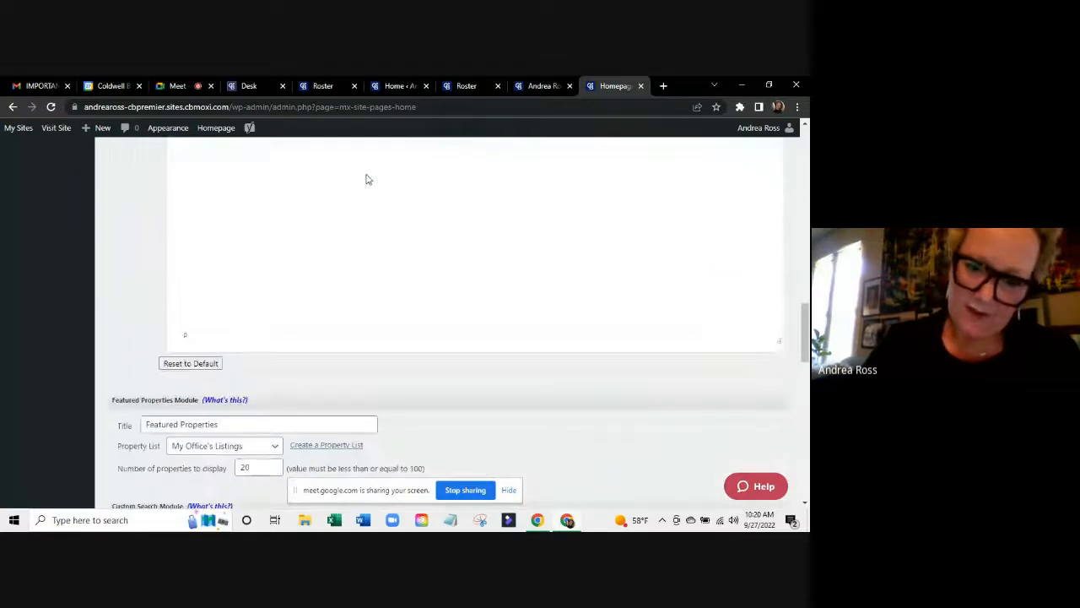
{"action": "scroll", "coordinate": [294, 373], "scroll_direction": "down", "scroll_amount": 5}
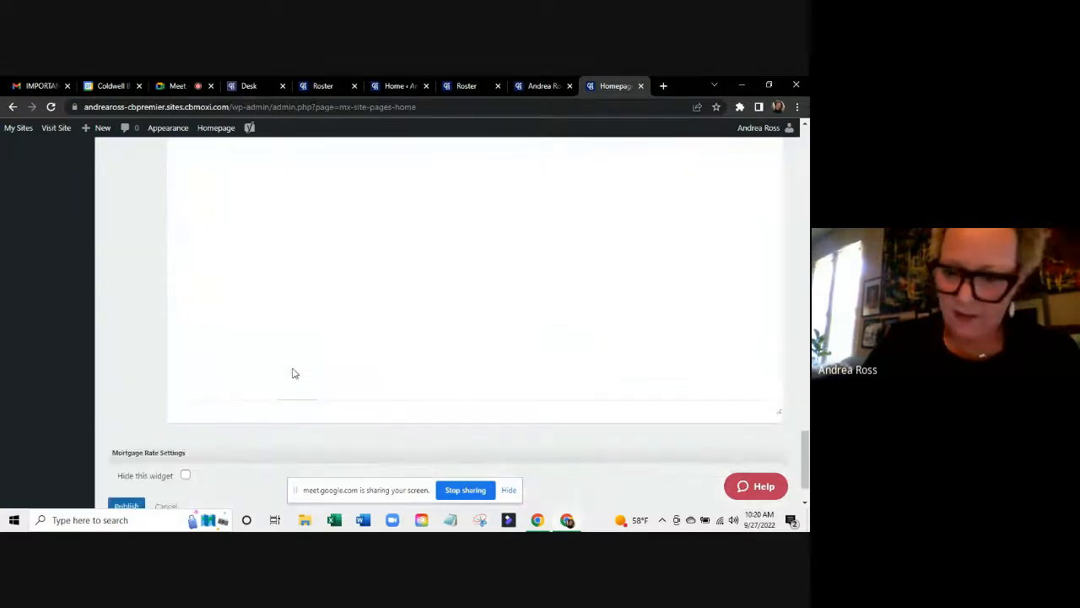
{"action": "scroll", "coordinate": [294, 373], "scroll_direction": "up", "scroll_amount": 12}
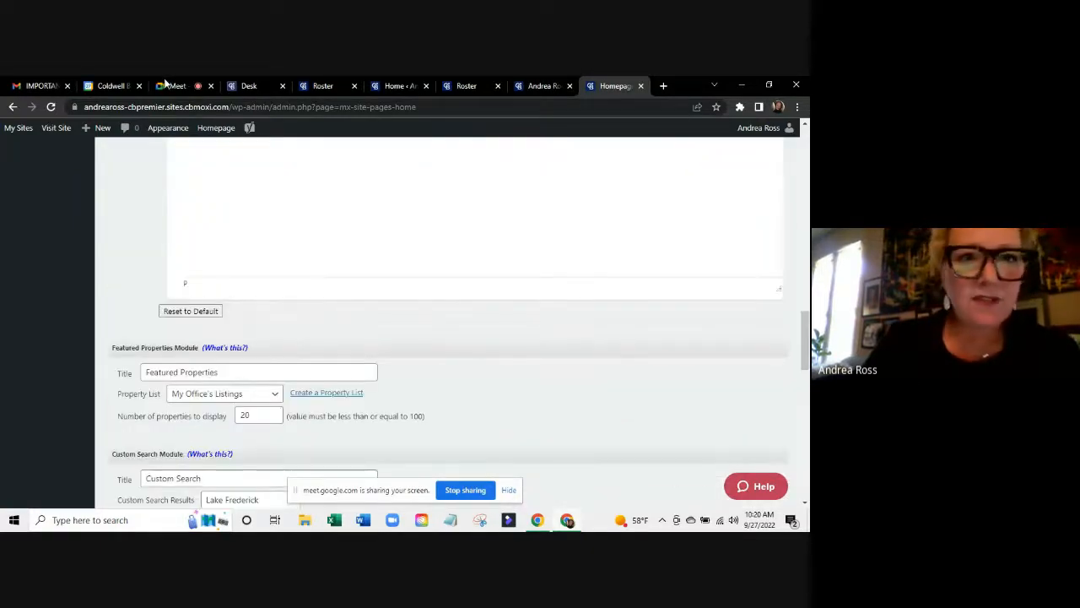
{"action": "left_click", "coordinate": [173, 85]}
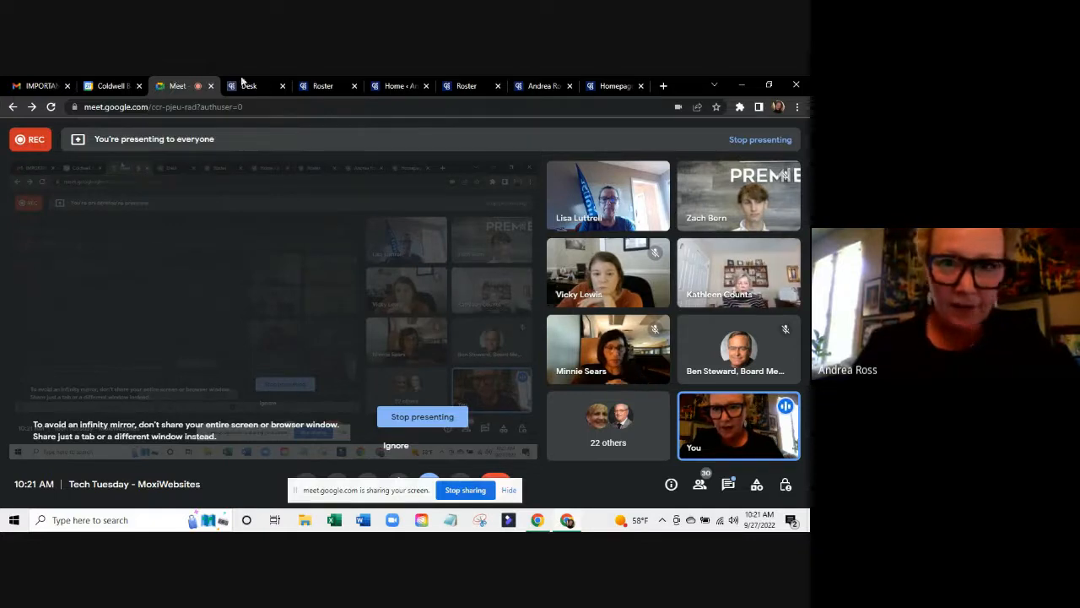
Return from the call to the Homepage settings, then go to the admin Home dashboard.
{"action": "left_click", "coordinate": [621, 86]}
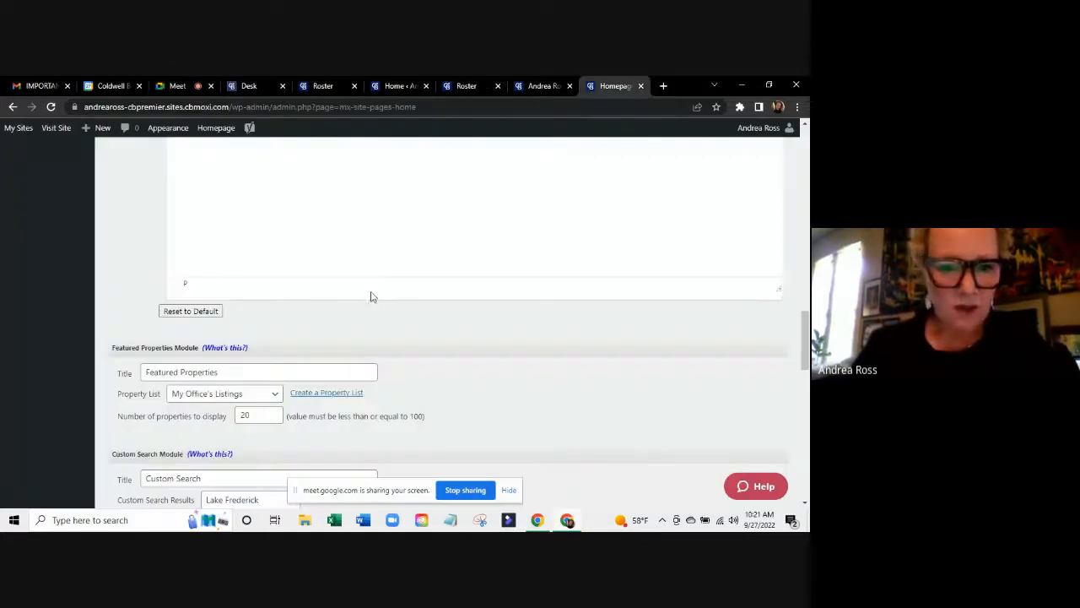
{"action": "scroll", "coordinate": [371, 295], "scroll_direction": "down", "scroll_amount": 3}
{"action": "scroll", "coordinate": [380, 295], "scroll_direction": "up", "scroll_amount": 15}
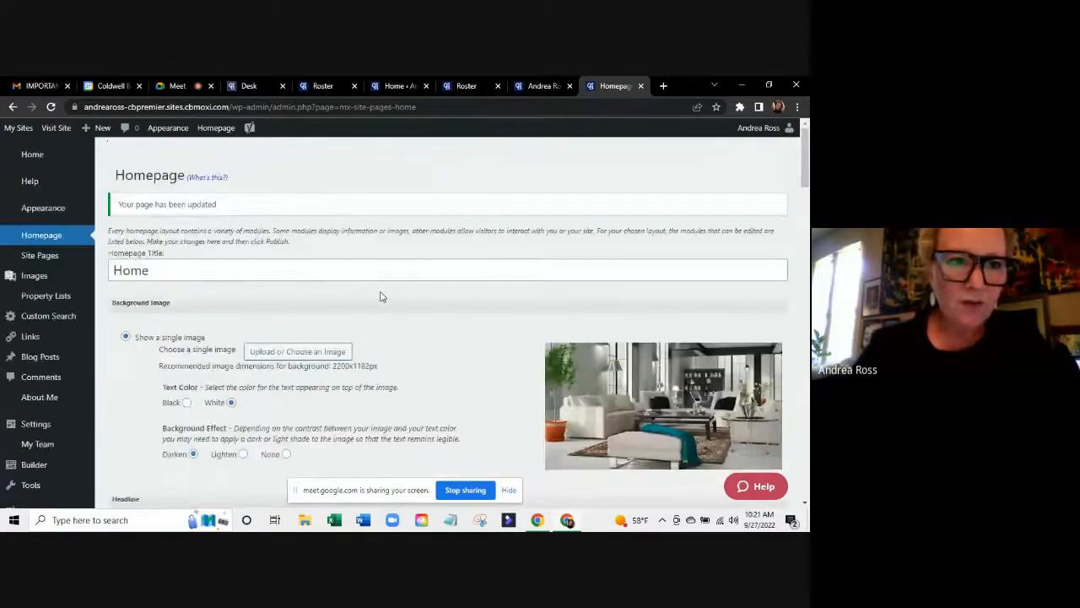
{"action": "left_click", "coordinate": [32, 157]}
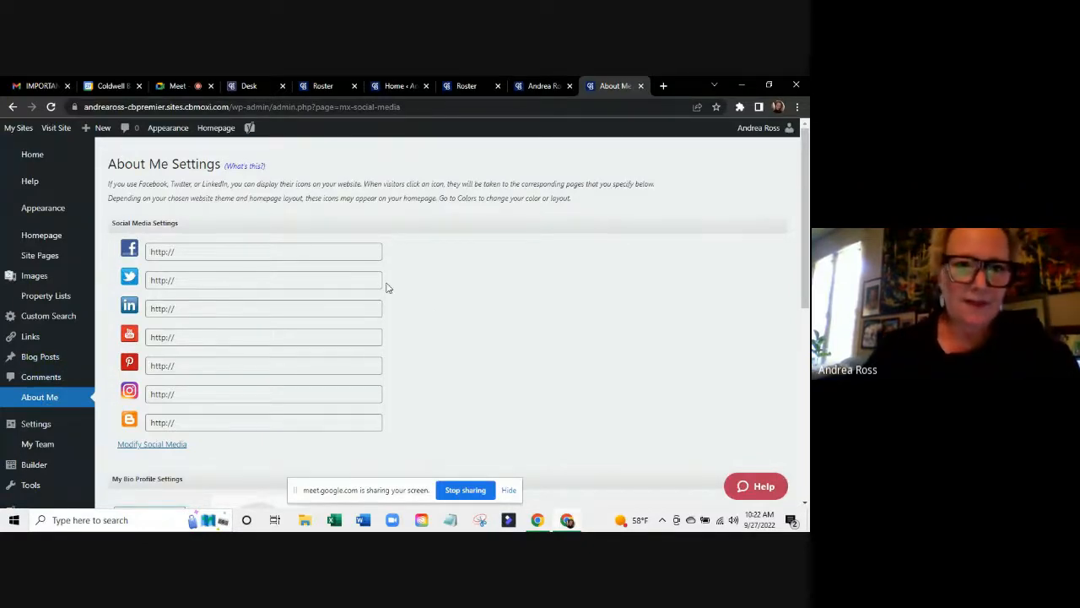
Show the agent's MoxiWorks profile page in the Roster tab.
{"action": "left_click", "coordinate": [324, 85]}
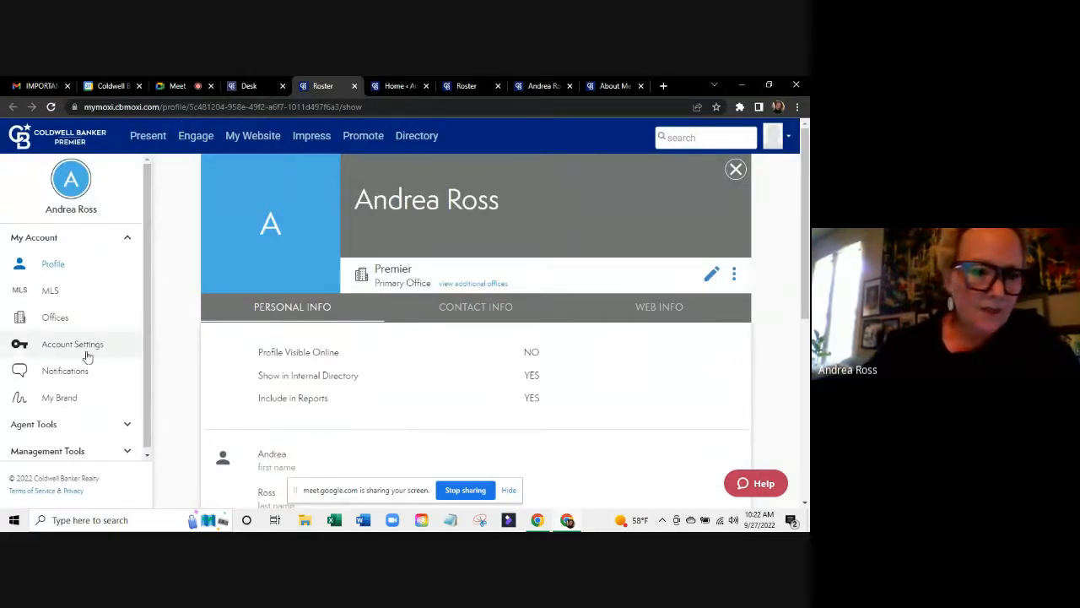
Browse the Web Info tab's About Me, URL slug, website and social sections, then restore About Me Settings.
{"action": "left_click", "coordinate": [665, 314]}
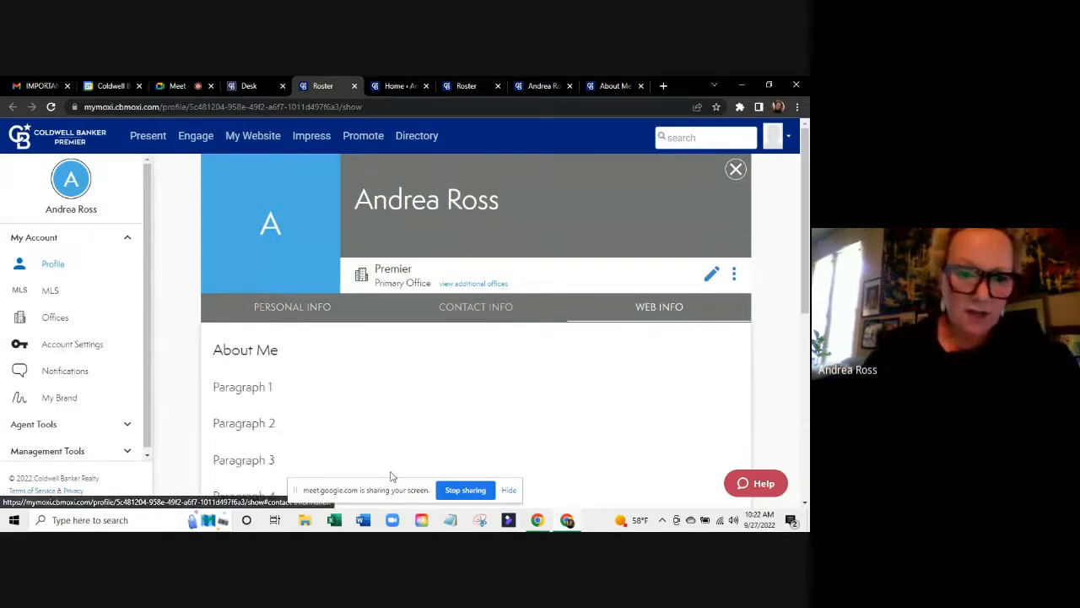
{"action": "scroll", "coordinate": [391, 477], "scroll_direction": "down", "scroll_amount": 2}
{"action": "scroll", "coordinate": [391, 477], "scroll_direction": "up", "scroll_amount": 1}
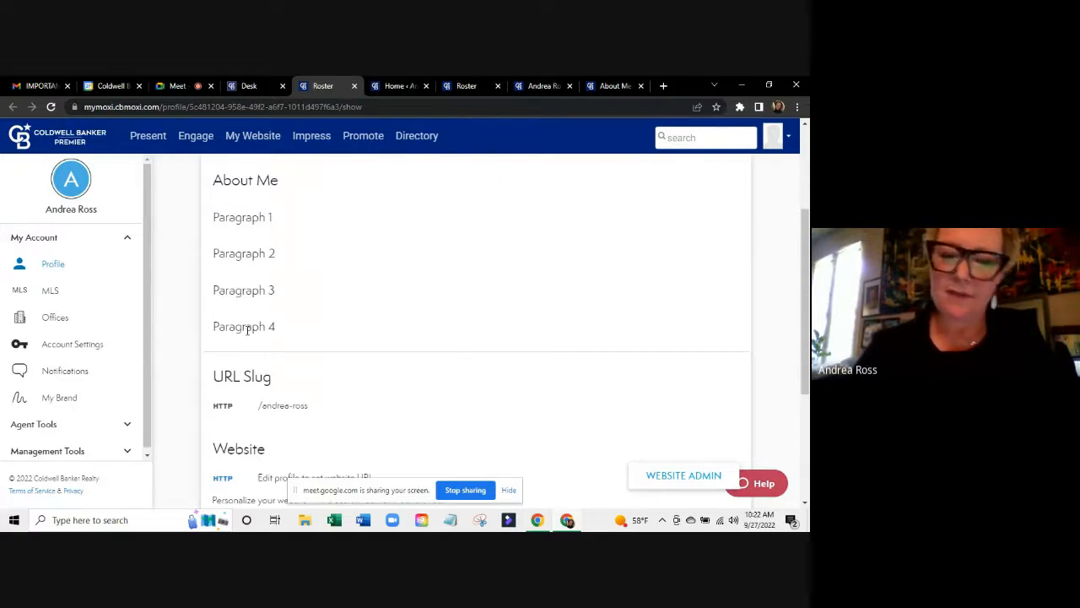
{"action": "scroll", "coordinate": [330, 291], "scroll_direction": "down", "scroll_amount": 2}
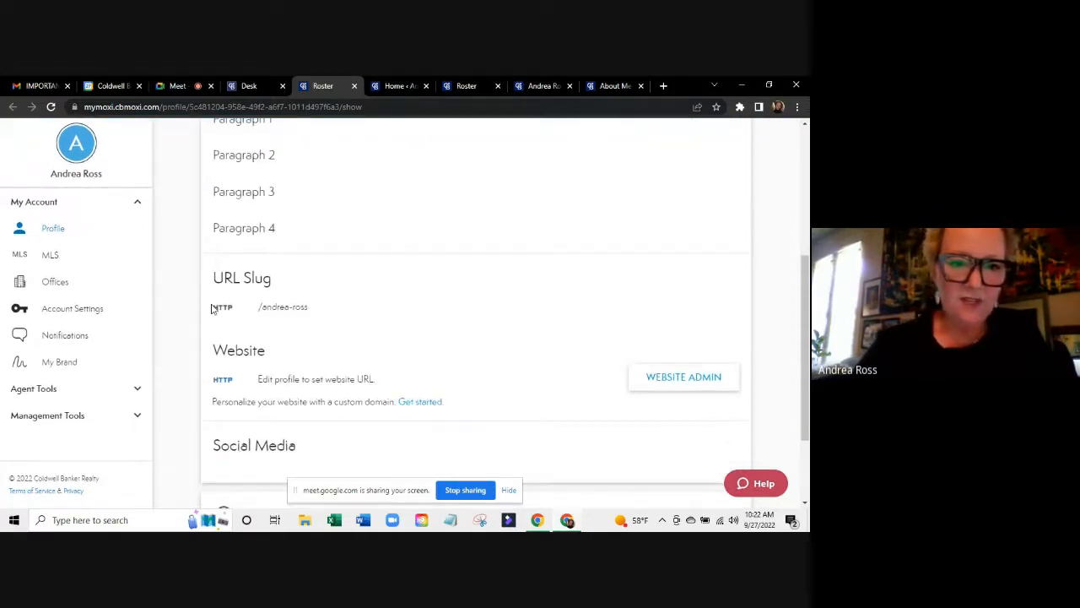
{"action": "scroll", "coordinate": [509, 356], "scroll_direction": "down", "scroll_amount": 2}
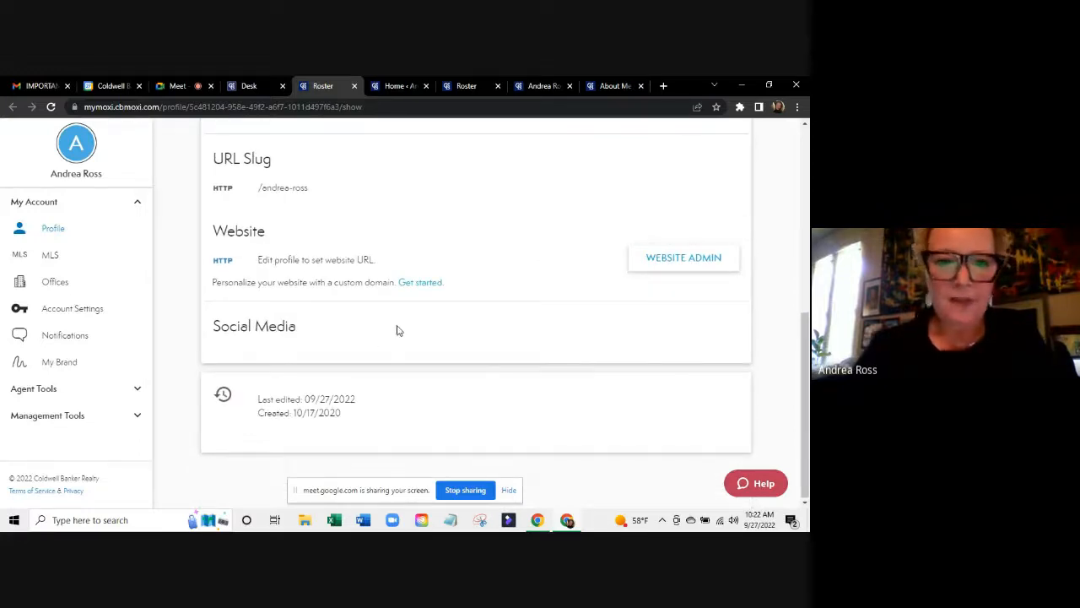
{"action": "scroll", "coordinate": [377, 237], "scroll_direction": "up", "scroll_amount": 5}
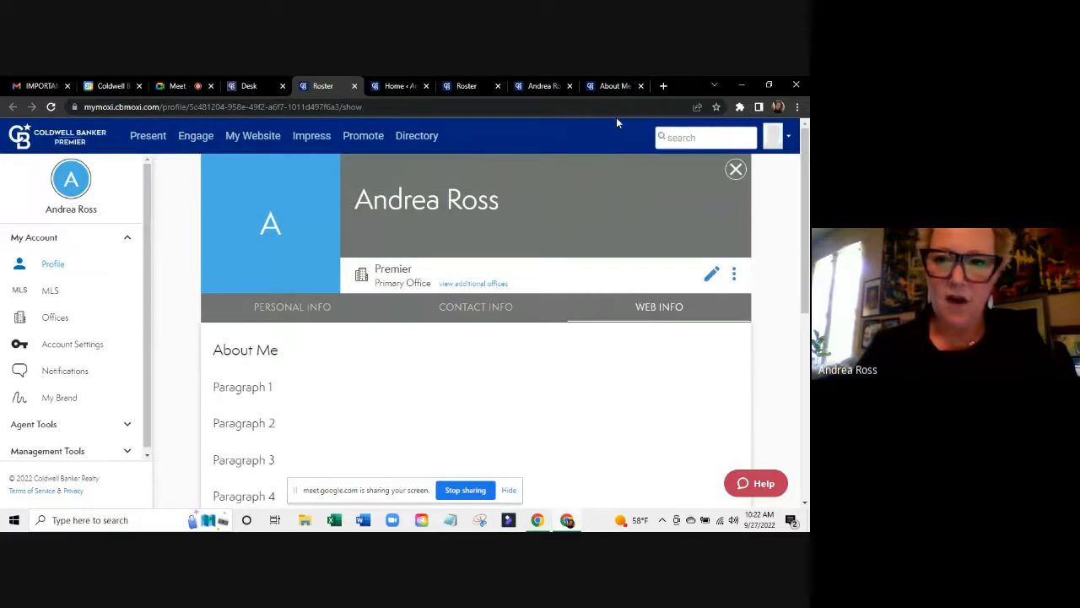
{"action": "left_click_drag", "start_coordinate": [610, 88], "coordinate": [511, 82]}
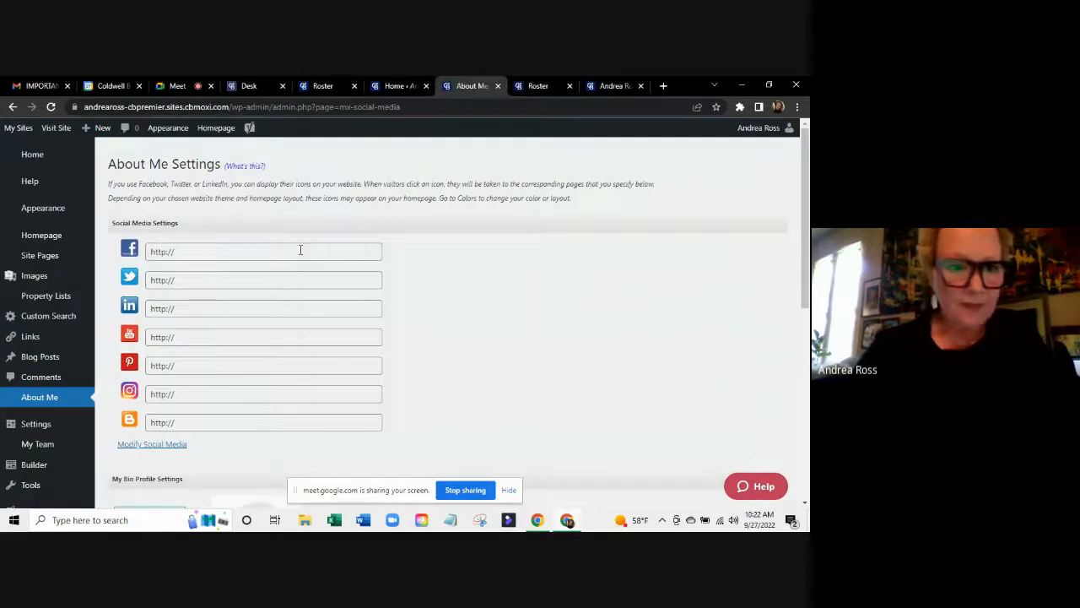
{"action": "scroll", "coordinate": [333, 386], "scroll_direction": "down", "scroll_amount": 3}
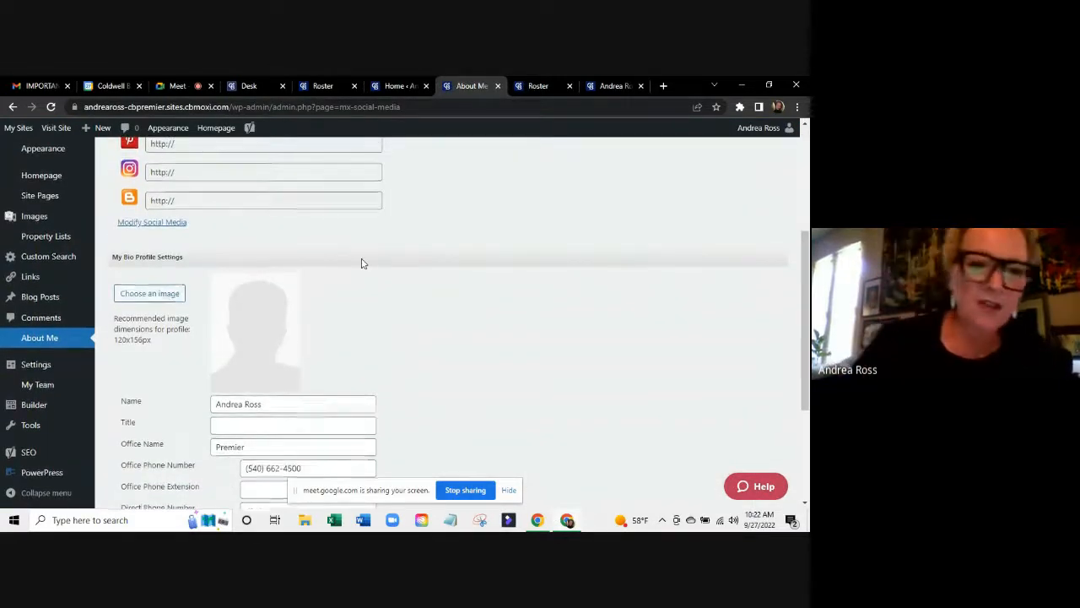
{"action": "scroll", "coordinate": [362, 262], "scroll_direction": "up", "scroll_amount": 1}
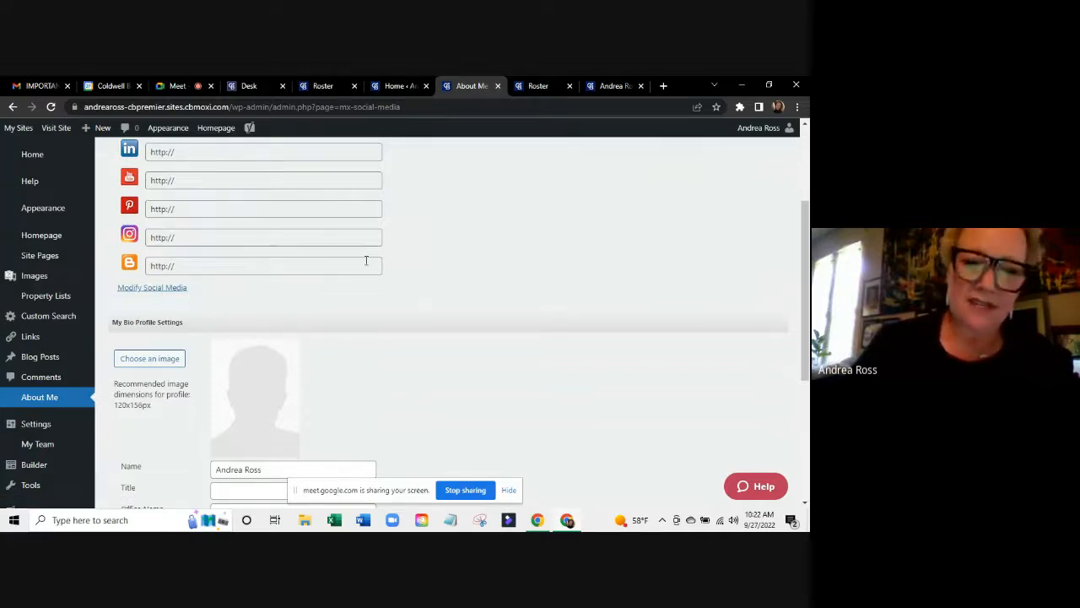
{"action": "scroll", "coordinate": [366, 261], "scroll_direction": "down", "scroll_amount": 1}
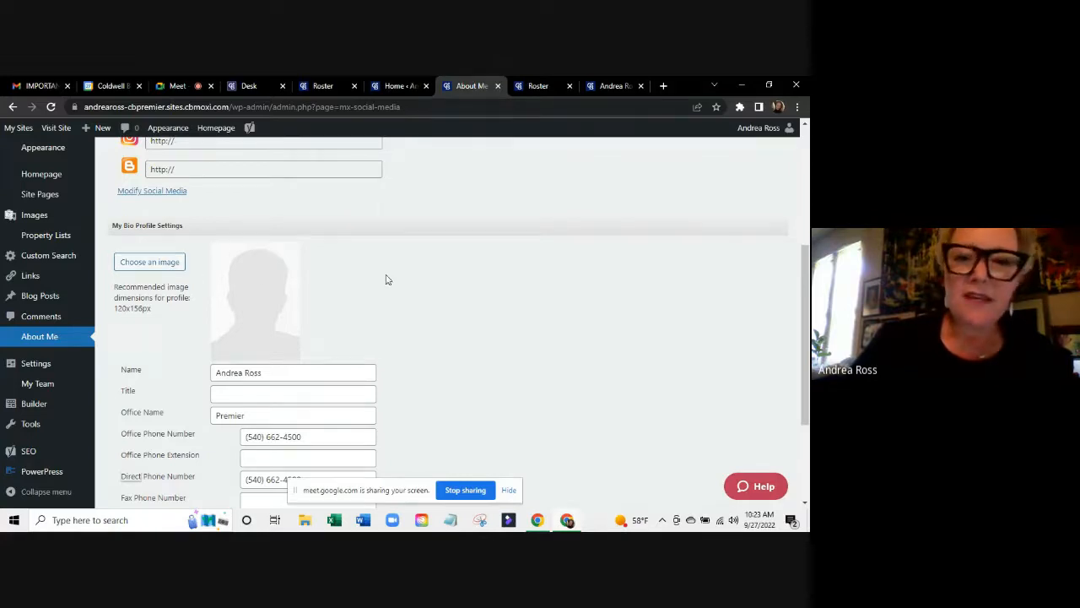
{"action": "scroll", "coordinate": [385, 279], "scroll_direction": "up", "scroll_amount": 2}
{"action": "left_click", "coordinate": [604, 83]}
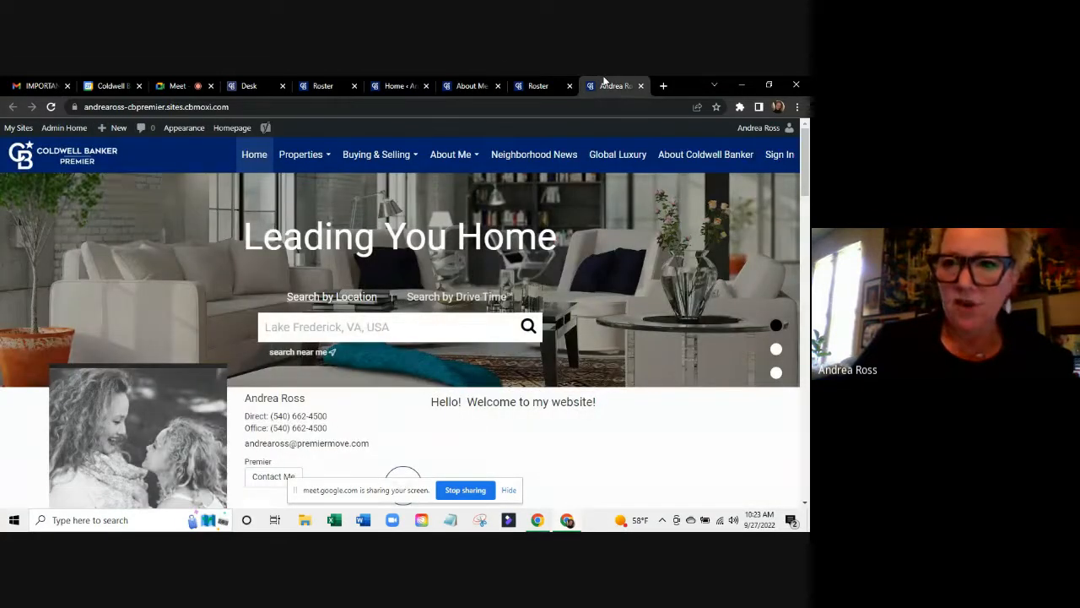
{"action": "mouse_move", "coordinate": [461, 155]}
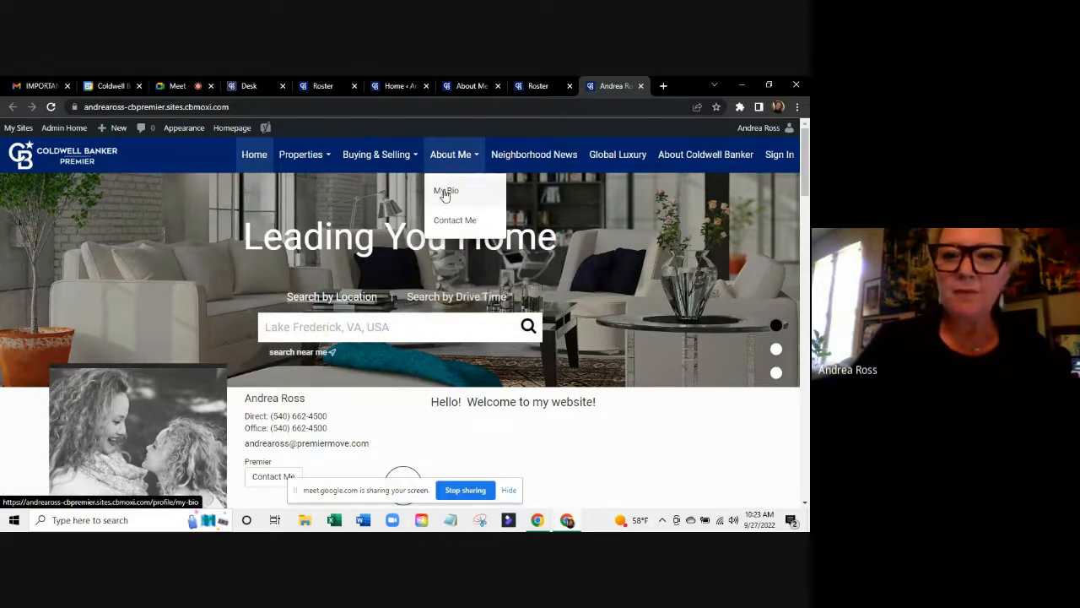
{"action": "left_click", "coordinate": [445, 193]}
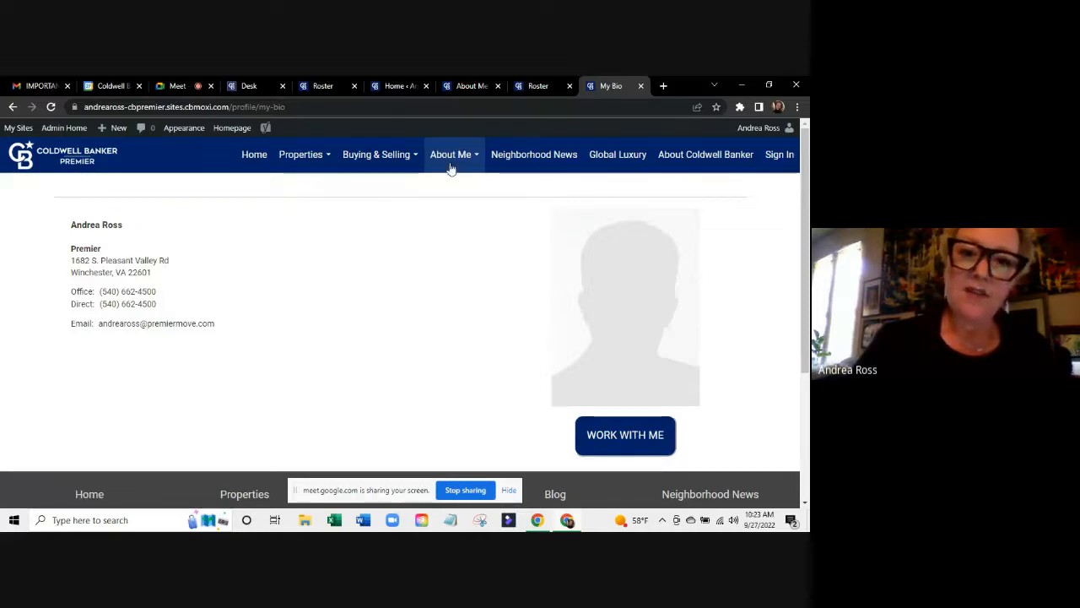
{"action": "left_click", "coordinate": [244, 157]}
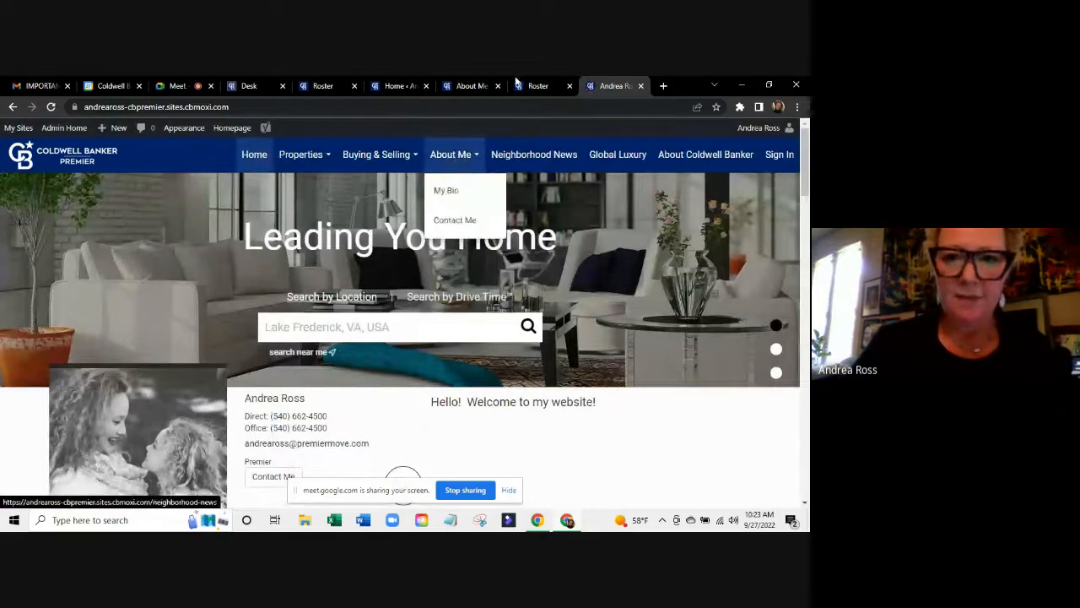
{"action": "left_click", "coordinate": [468, 81]}
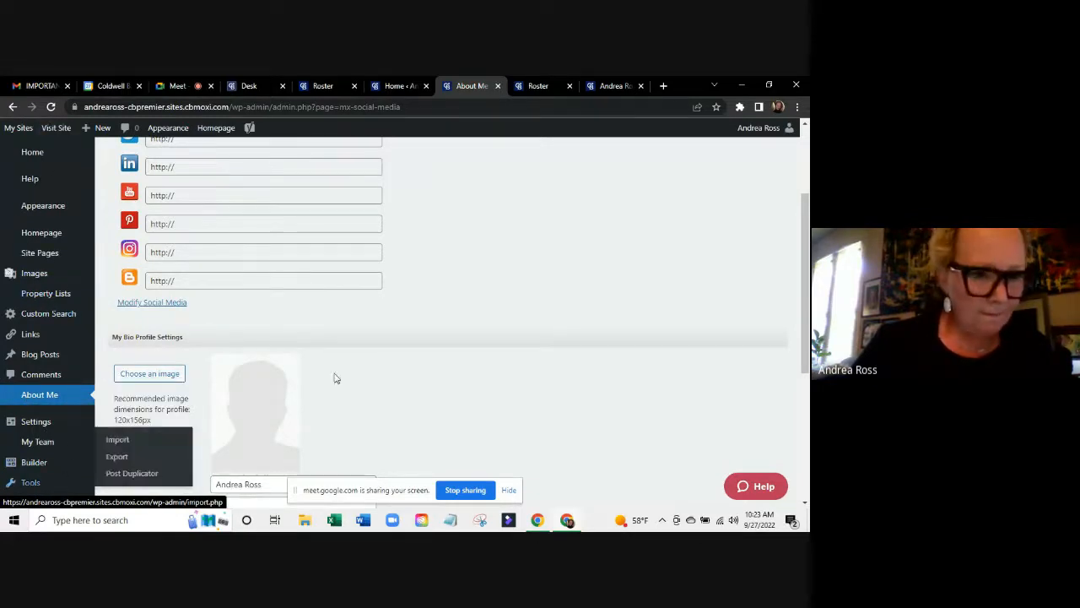
{"action": "scroll", "coordinate": [466, 330], "scroll_direction": "down", "scroll_amount": 3}
{"action": "scroll", "coordinate": [467, 330], "scroll_direction": "down", "scroll_amount": 2}
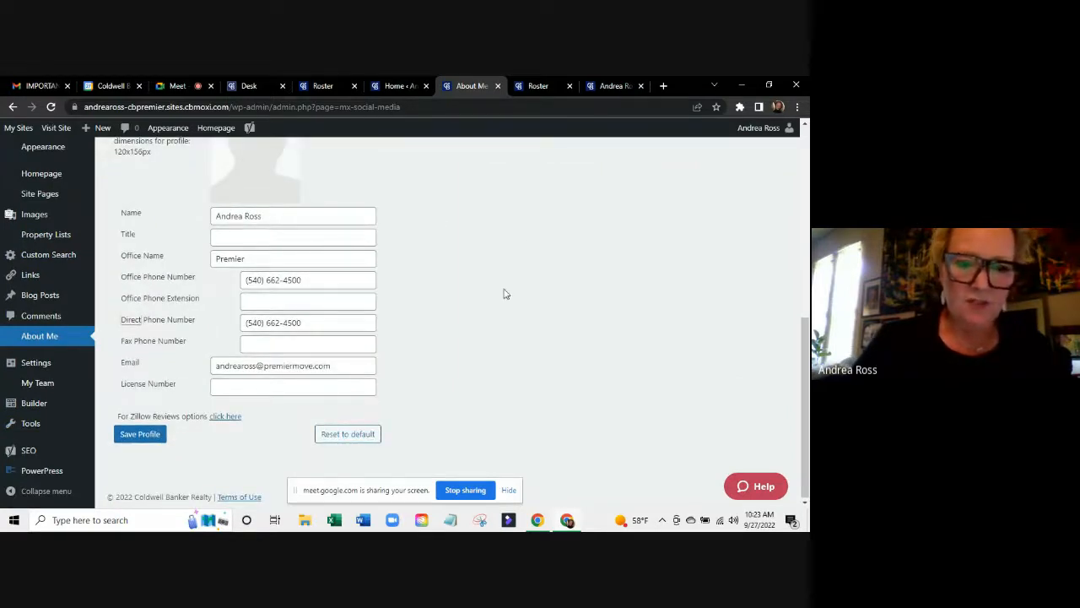
{"action": "scroll", "coordinate": [504, 294], "scroll_direction": "up", "scroll_amount": 8}
{"action": "scroll", "coordinate": [504, 293], "scroll_direction": "down", "scroll_amount": 3}
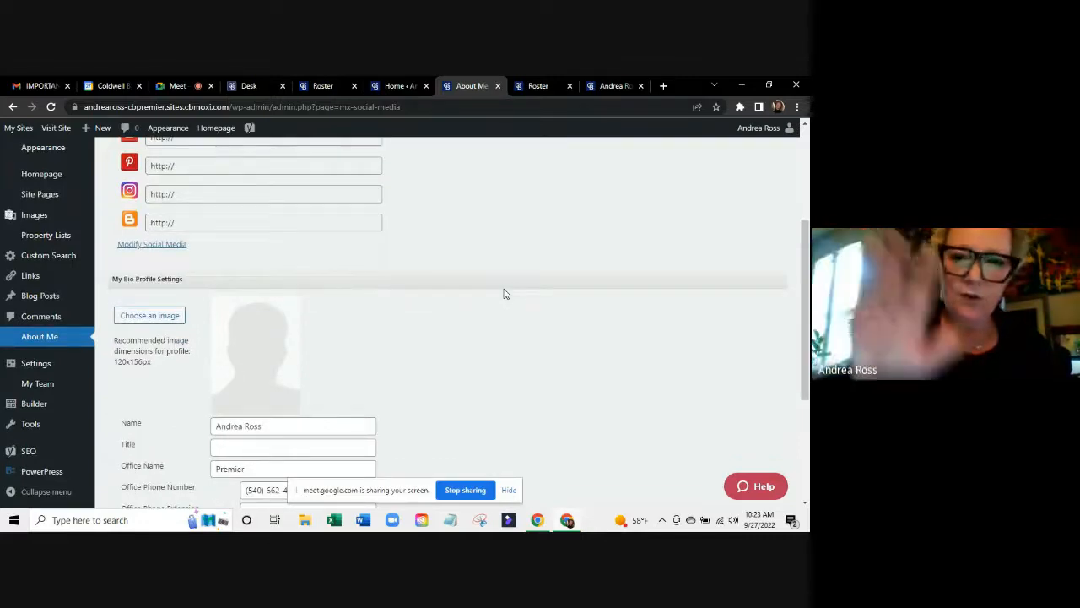
{"action": "scroll", "coordinate": [505, 293], "scroll_direction": "down", "scroll_amount": 1}
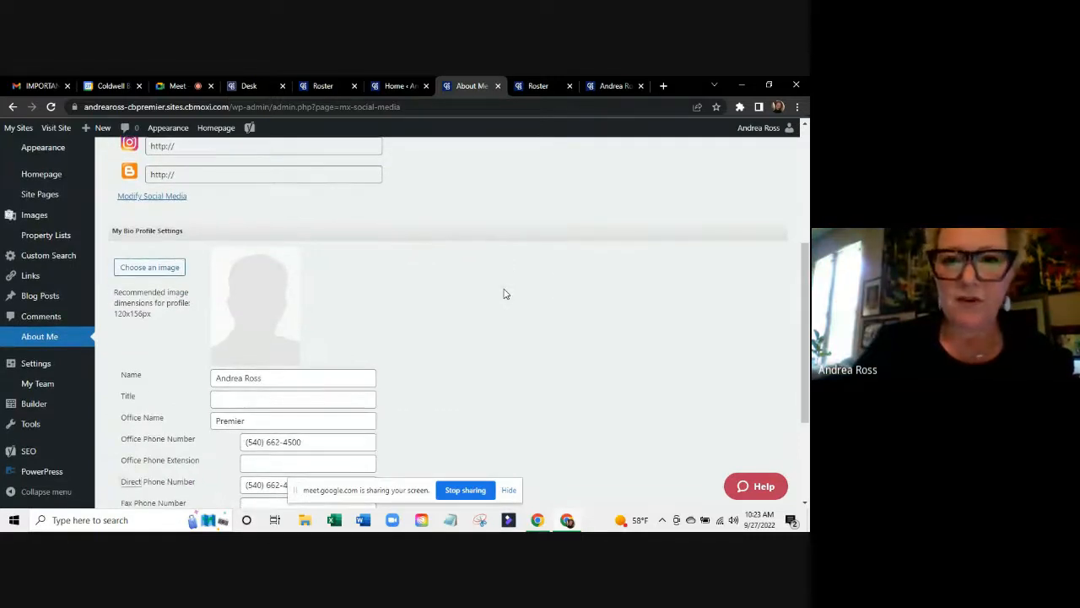
{"action": "scroll", "coordinate": [505, 294], "scroll_direction": "down", "scroll_amount": 2}
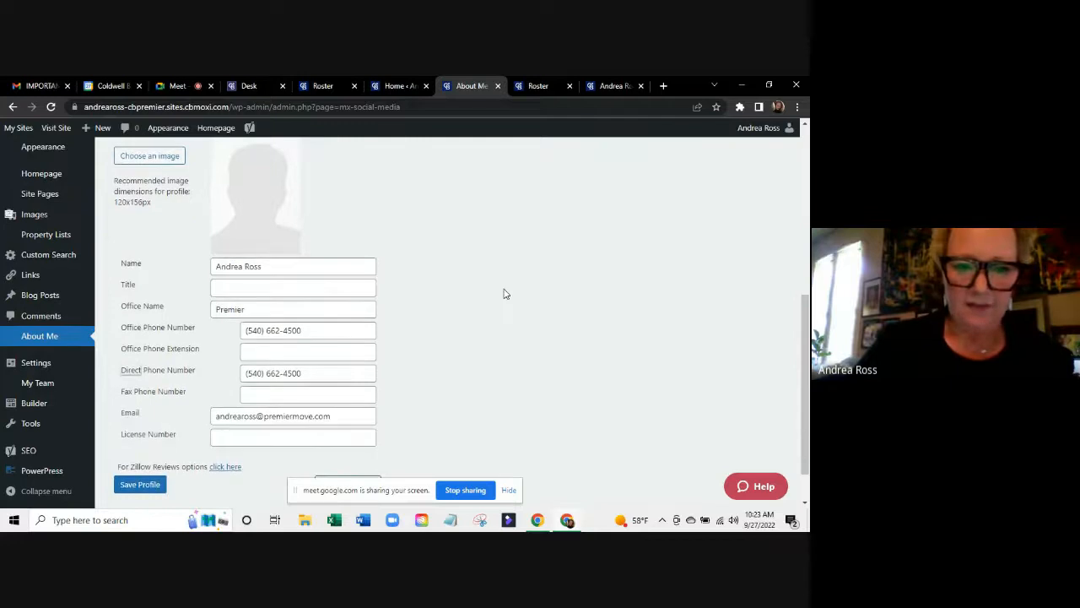
{"action": "scroll", "coordinate": [504, 294], "scroll_direction": "down", "scroll_amount": 1}
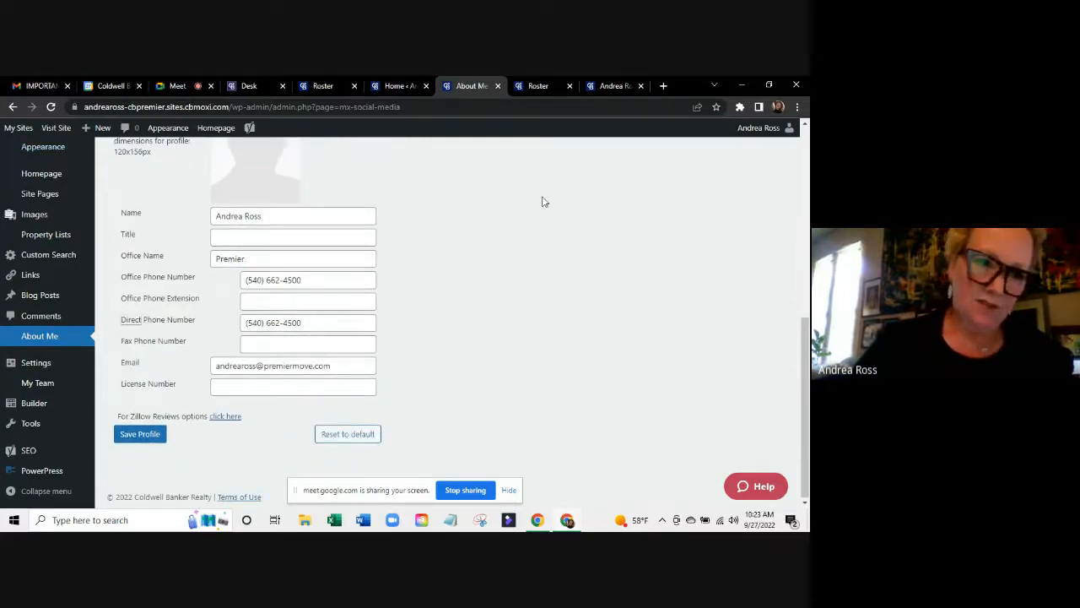
{"action": "scroll", "coordinate": [545, 201], "scroll_direction": "up", "scroll_amount": 8}
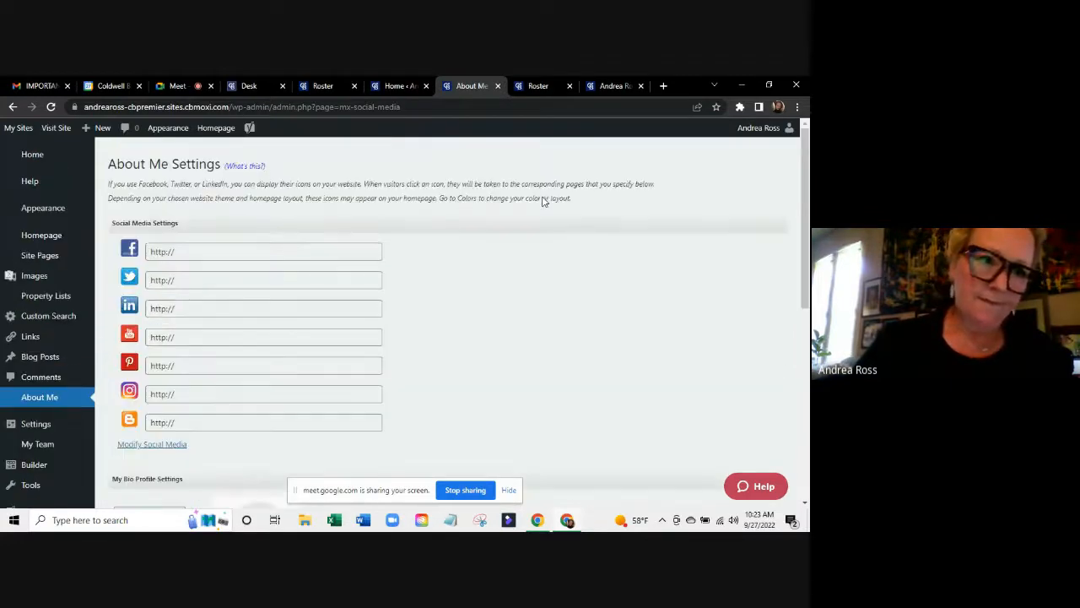
From the welcome dashboard, open Customize Your Default Search Area to reach the Property Search page.
{"action": "left_click", "coordinate": [33, 154]}
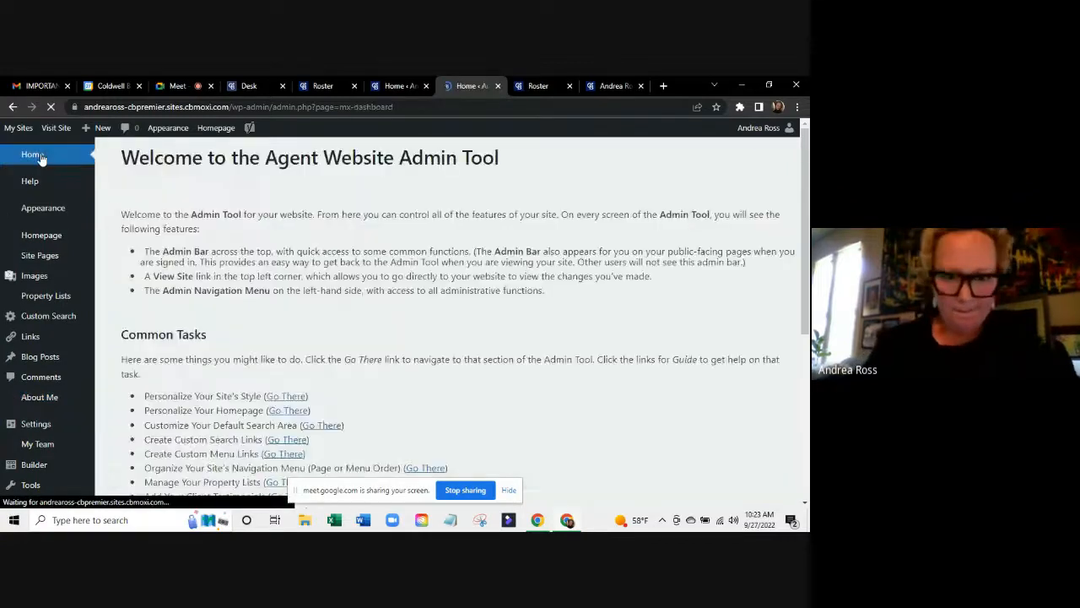
{"action": "scroll", "coordinate": [428, 312], "scroll_direction": "down", "scroll_amount": 3}
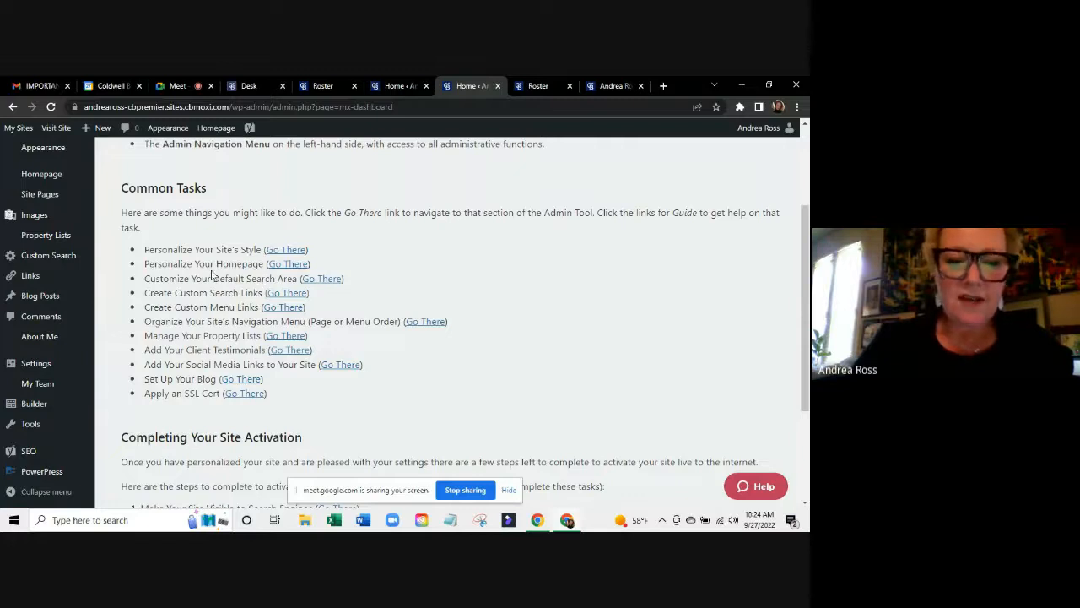
{"action": "left_click", "coordinate": [328, 283]}
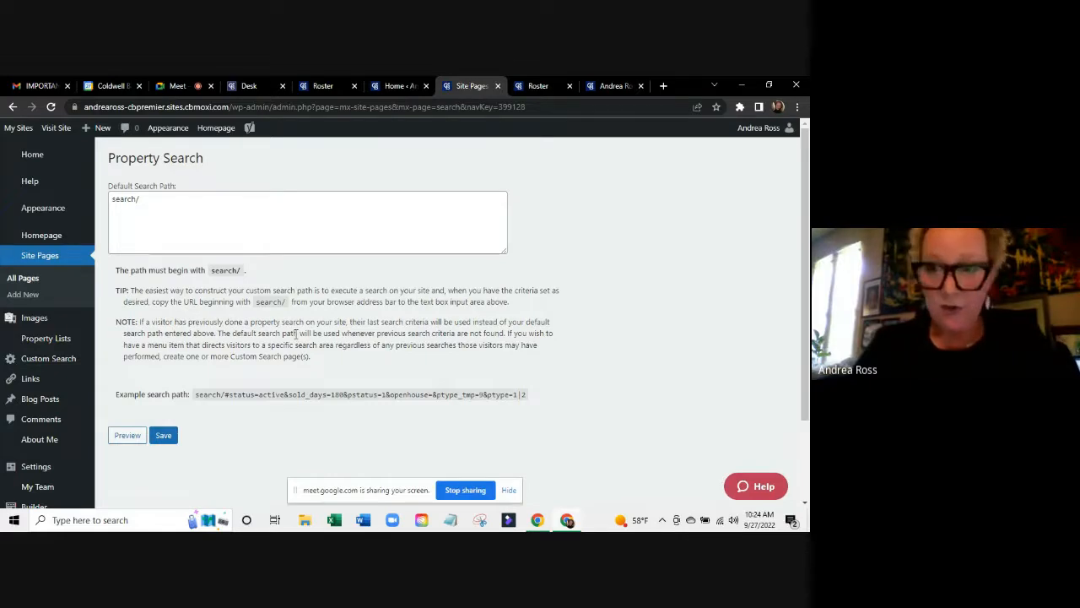
Clear the location box, run the Lake Frederick, VA search for 26 listings, and select its URL.
{"action": "left_click", "coordinate": [615, 87]}
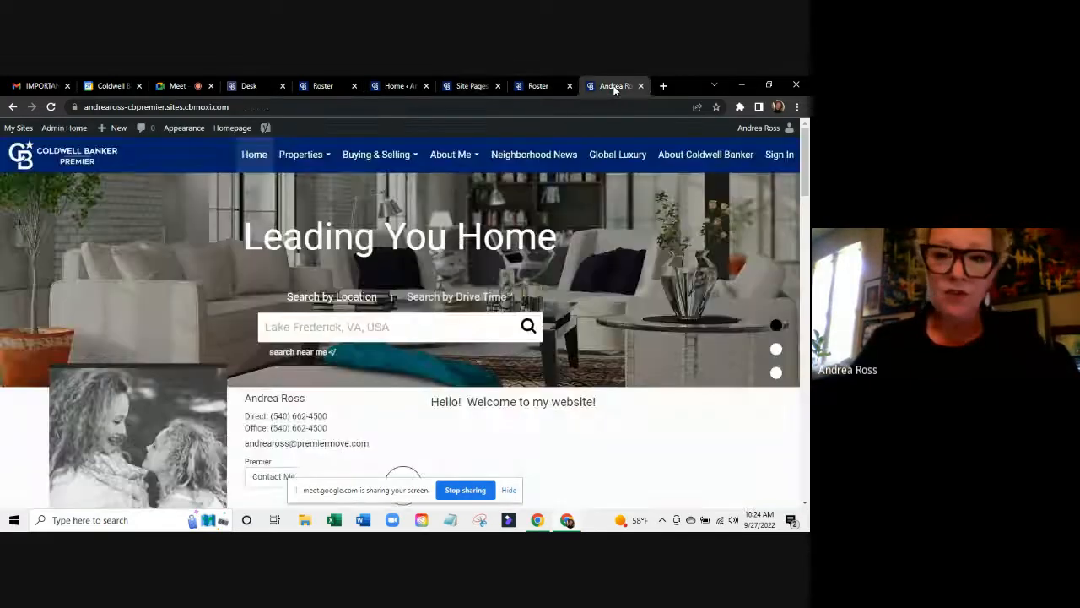
{"action": "left_click", "coordinate": [338, 329]}
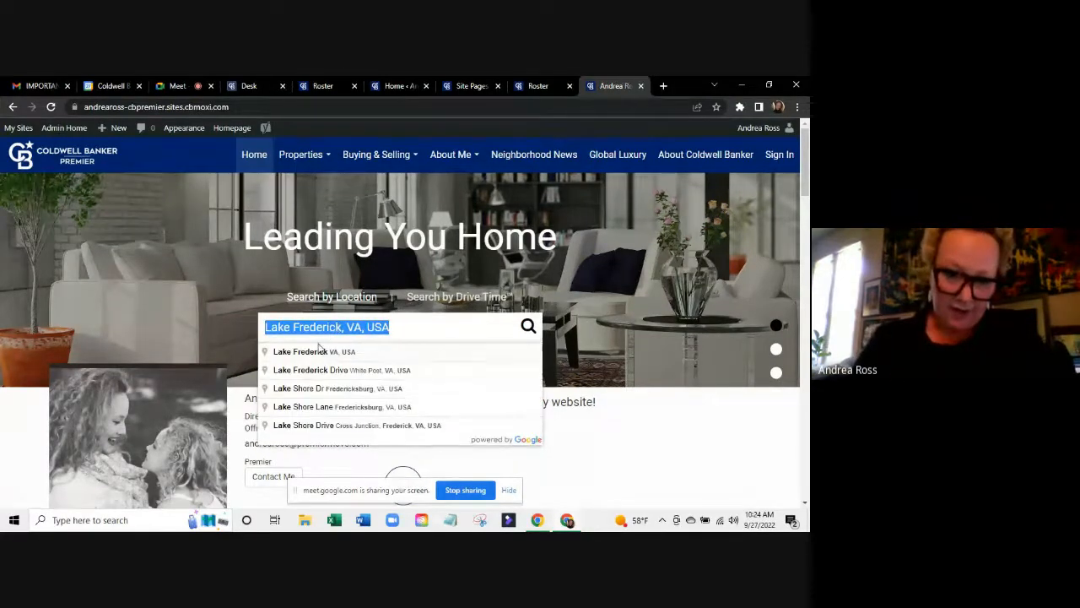
{"action": "key", "text": "BackSpace"}
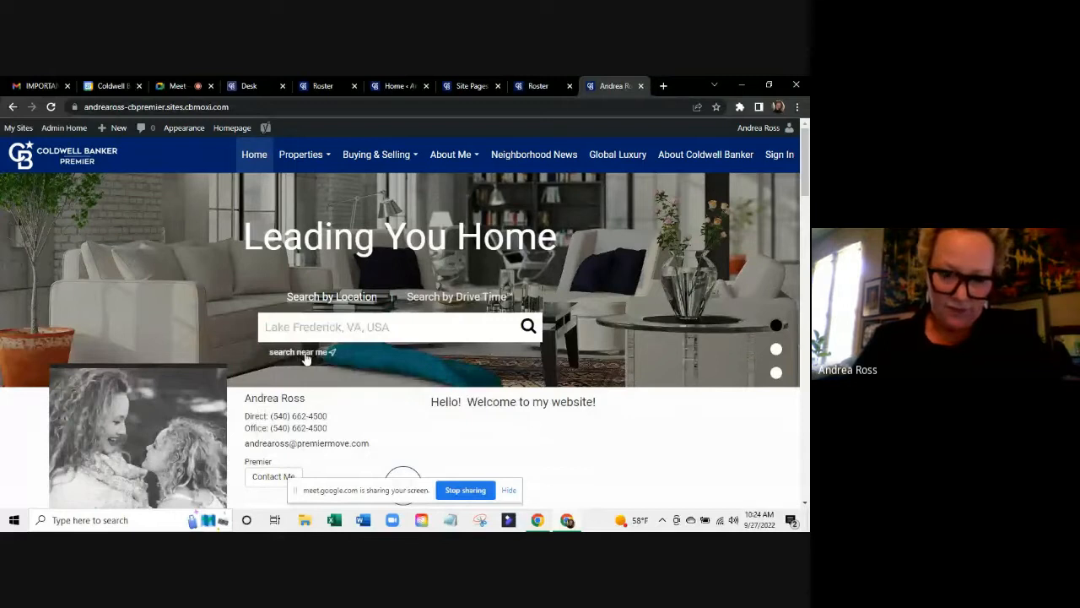
{"action": "left_click", "coordinate": [527, 326]}
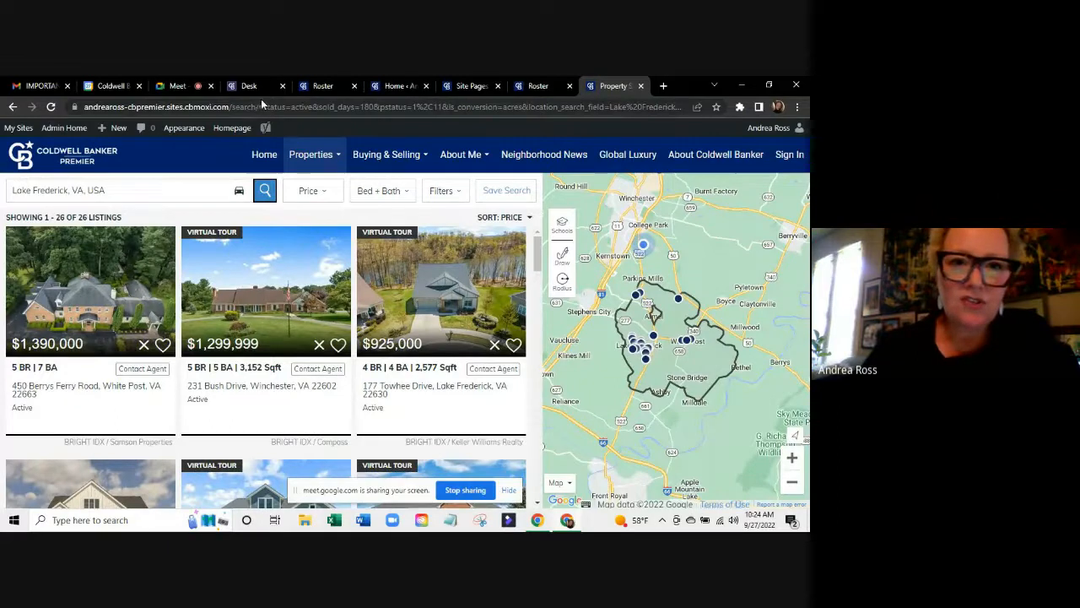
{"action": "left_click_drag", "start_coordinate": [260, 107], "coordinate": [704, 104]}
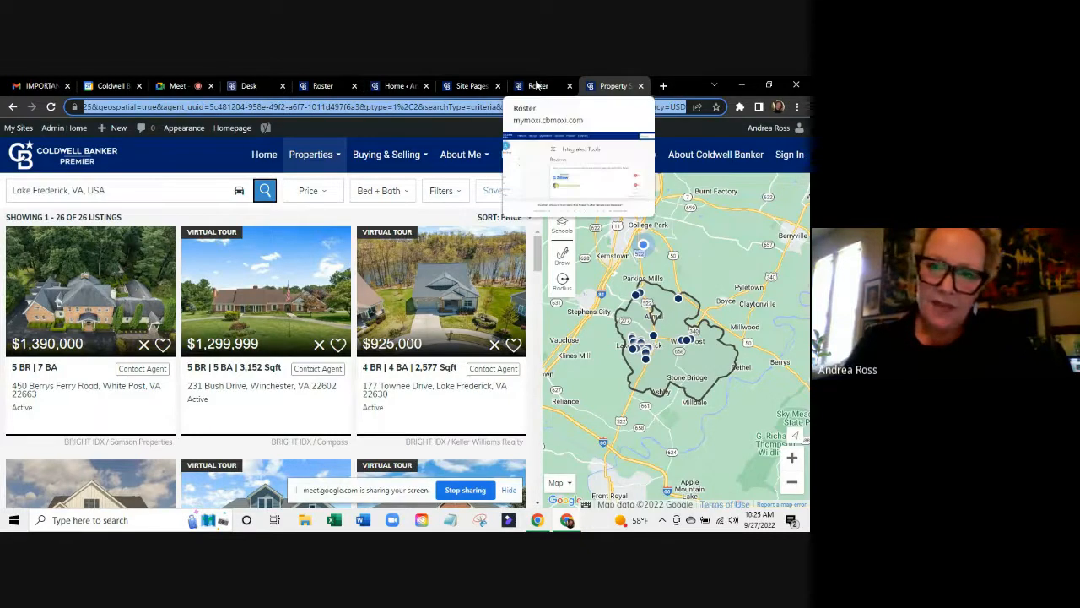
Paste the Lake Frederick search URL into Default Search Path and save it.
{"action": "left_click", "coordinate": [450, 83]}
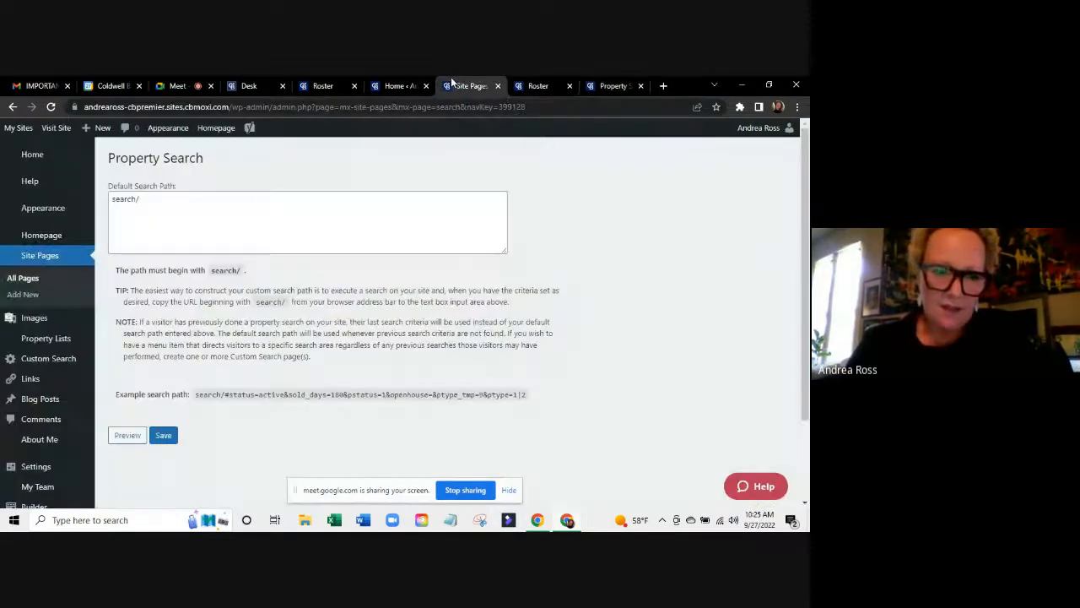
{"action": "left_click", "coordinate": [236, 219]}
{"action": "key", "text": "ctrl+v"}
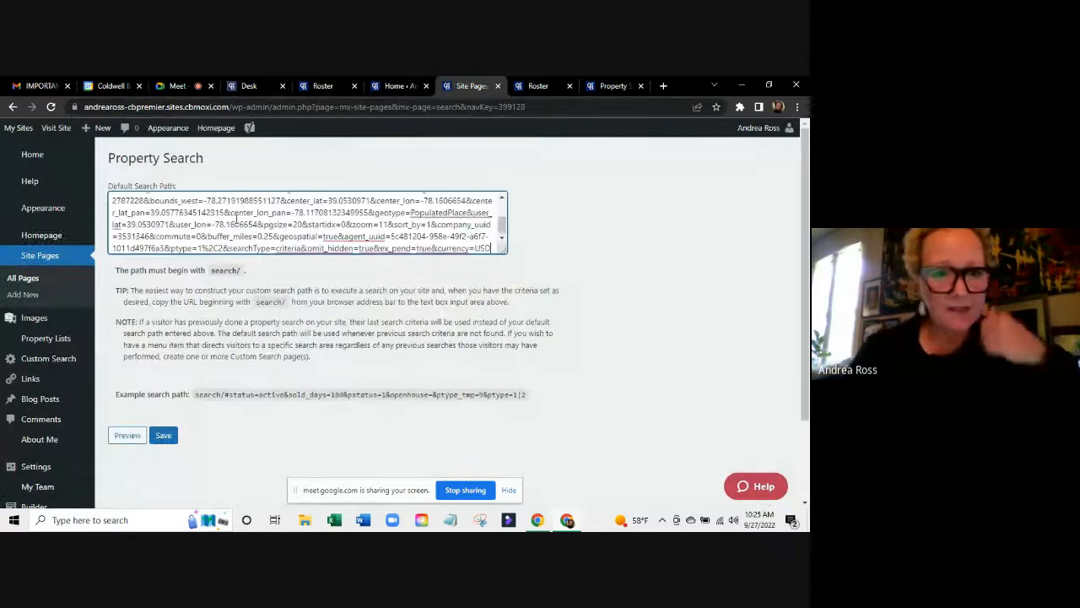
{"action": "left_click", "coordinate": [169, 432]}
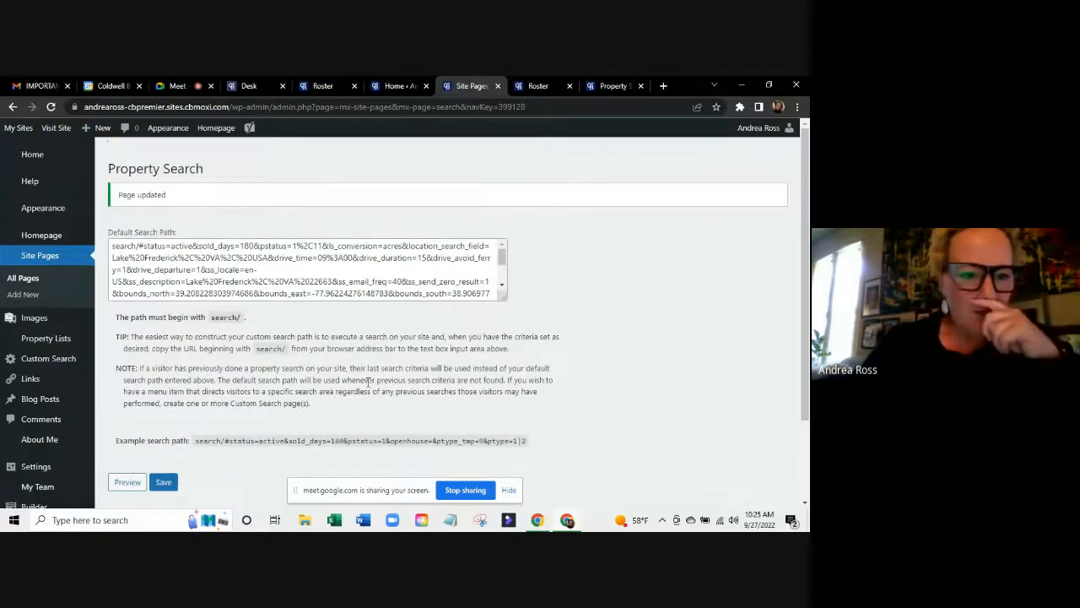
{"action": "scroll", "coordinate": [368, 382], "scroll_direction": "down", "scroll_amount": 1}
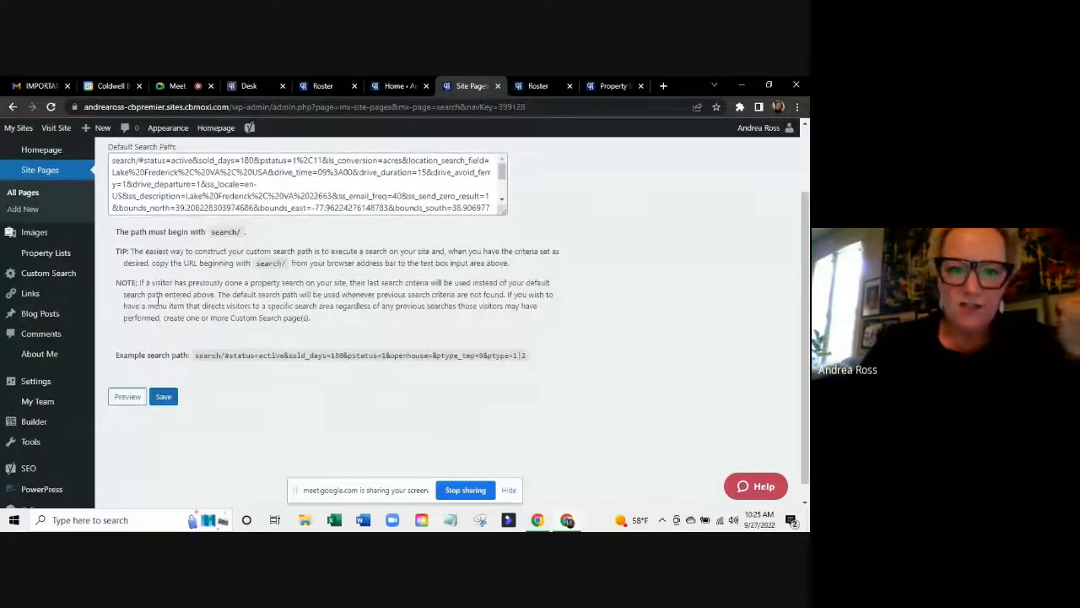
{"action": "left_click", "coordinate": [624, 84]}
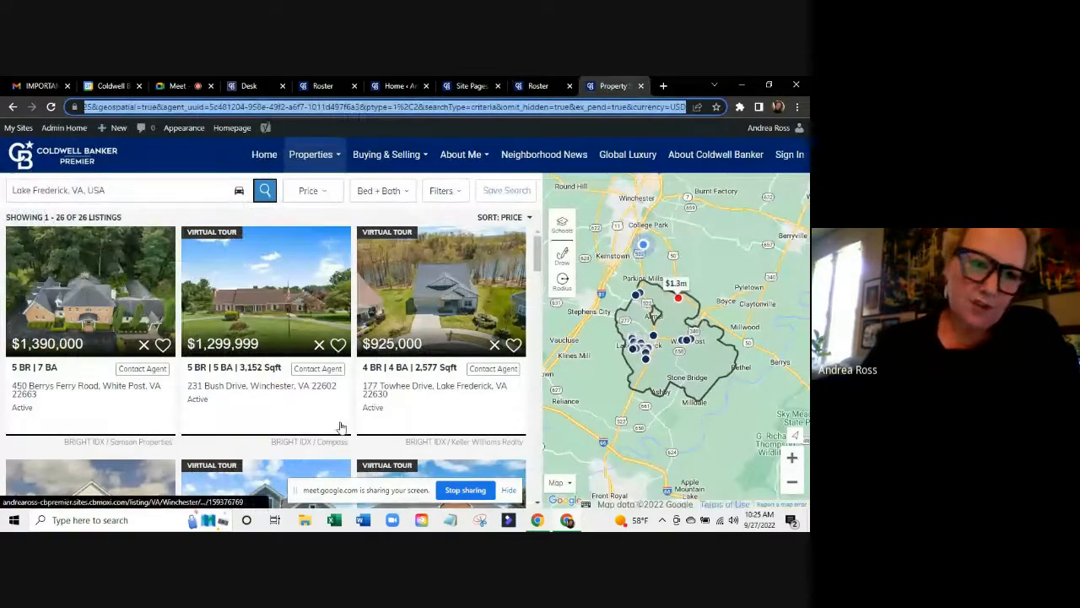
Confirm the saved default search path, then return to the Lake Frederick search results.
{"action": "scroll", "coordinate": [236, 427], "scroll_direction": "down", "scroll_amount": 3}
{"action": "scroll", "coordinate": [236, 426], "scroll_direction": "up", "scroll_amount": 1}
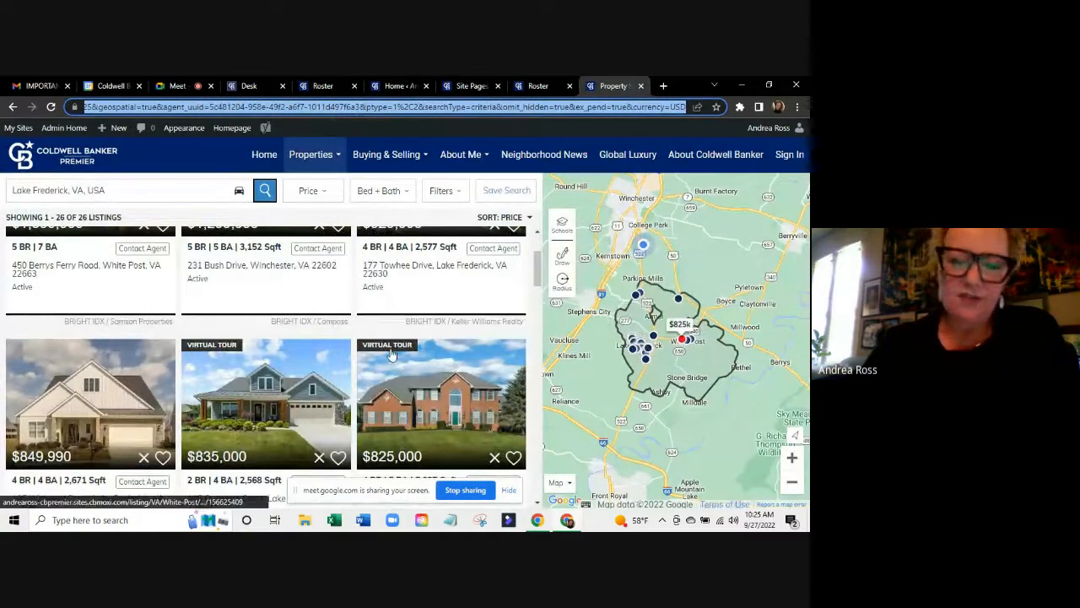
{"action": "scroll", "coordinate": [391, 355], "scroll_direction": "up", "scroll_amount": 1}
{"action": "scroll", "coordinate": [391, 355], "scroll_direction": "up", "scroll_amount": 1}
{"action": "mouse_move", "coordinate": [332, 150]}
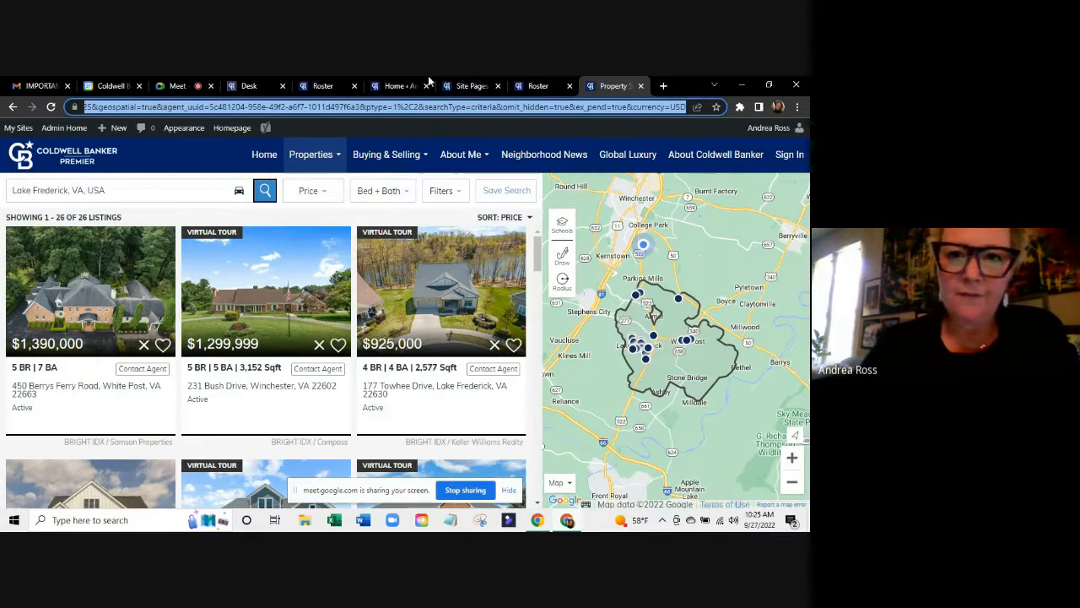
{"action": "left_click", "coordinate": [476, 83]}
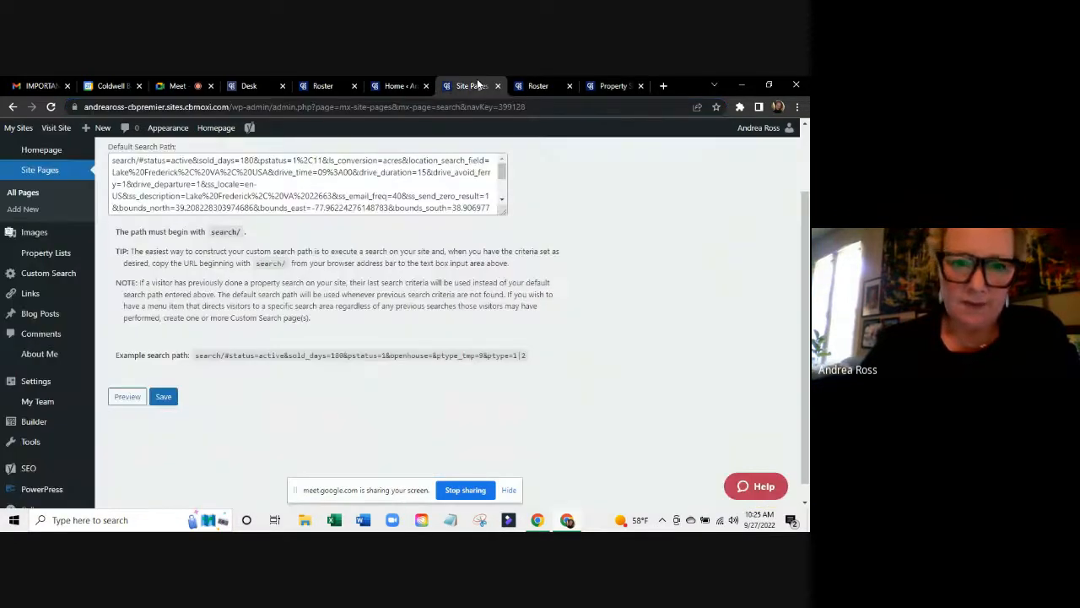
{"action": "left_click", "coordinate": [626, 83]}
Review the search URL's parameters—coordinates, map bounds, locale, drive time, location field—then show Integrated Tools.
{"action": "left_click", "coordinate": [142, 107]}
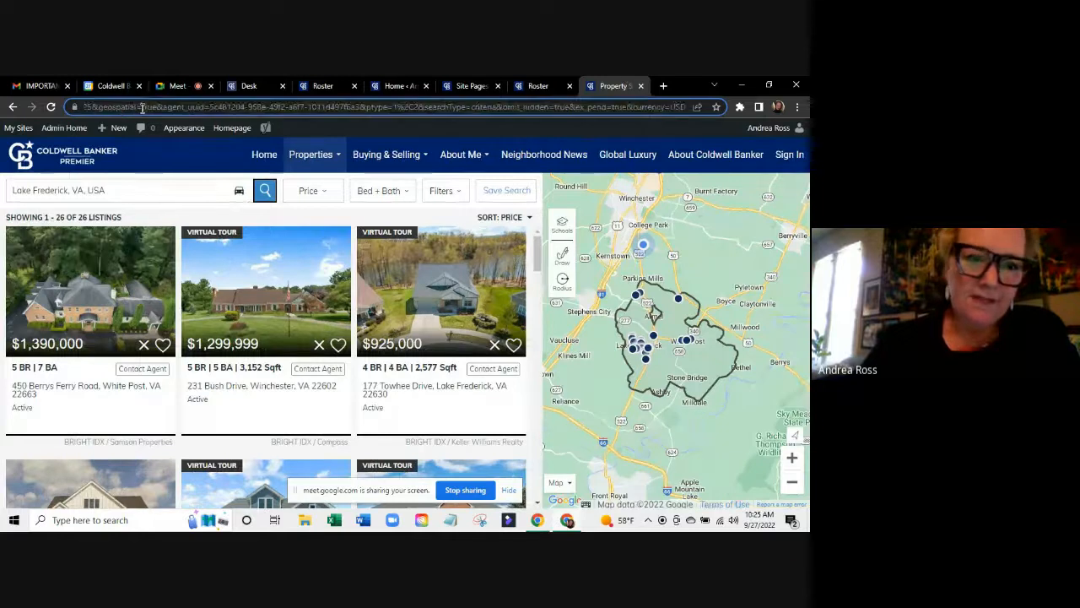
{"action": "key", "text": "Left"}
{"action": "key", "text": "Left"}
{"action": "key", "text": "Left"}
{"action": "key", "text": "Left"}
{"action": "key", "text": "Left"}
{"action": "key", "text": "Left"}
{"action": "key", "text": "Left"}
{"action": "key", "text": "Left"}
{"action": "key", "text": "Left"}
{"action": "key", "text": "Left"}
{"action": "key", "text": "Left"}
{"action": "key", "text": "Left"}
{"action": "key", "text": "Left"}
{"action": "key", "text": "Left"}
{"action": "key", "text": "Left"}
{"action": "key", "text": "Left"}
{"action": "key", "text": "Left"}
{"action": "key", "text": "Left"}
{"action": "key", "text": "Left"}
{"action": "key", "text": "Left"}
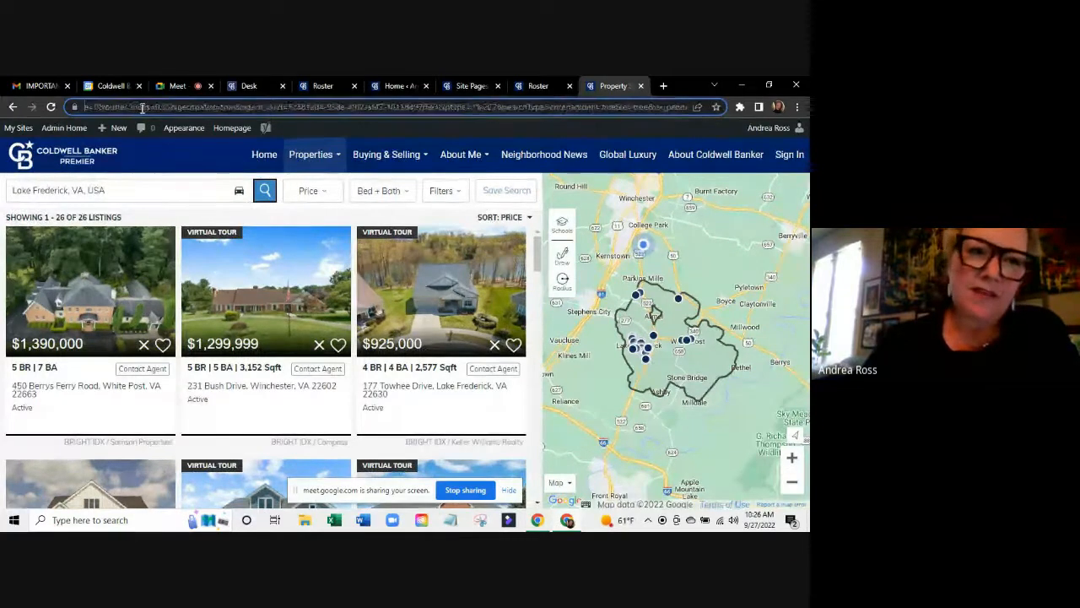
{"action": "key", "text": "Left"}
{"action": "key", "text": "Left"}
{"action": "key", "text": "Left"}
{"action": "key", "text": "Left"}
{"action": "key", "text": "Left"}
{"action": "key", "text": "Left"}
{"action": "key", "text": "Left"}
{"action": "key", "text": "Left"}
{"action": "key", "text": "Left"}
{"action": "key", "text": "Left"}
{"action": "key", "text": "Left"}
{"action": "key", "text": "Left"}
{"action": "key", "text": "Left"}
{"action": "key", "text": "Left"}
{"action": "key", "text": "Left"}
{"action": "key", "text": "Left"}
{"action": "key", "text": "Left"}
{"action": "key", "text": "Left"}
{"action": "key", "text": "Left"}
{"action": "key", "text": "Left"}
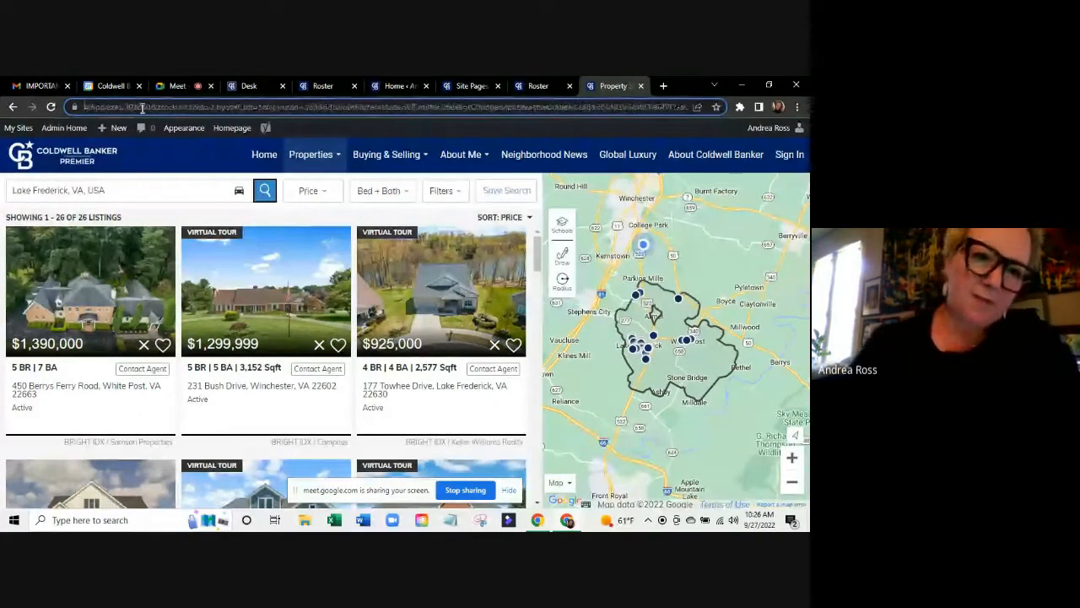
{"action": "key", "text": "Left"}
{"action": "key", "text": "Left"}
{"action": "key", "text": "Left"}
{"action": "key", "text": "Left"}
{"action": "key", "text": "Left"}
{"action": "key", "text": "Left"}
{"action": "key", "text": "Left"}
{"action": "key", "text": "Left"}
{"action": "key", "text": "Left"}
{"action": "key", "text": "Left"}
{"action": "key", "text": "Left"}
{"action": "key", "text": "Left"}
{"action": "key", "text": "Left"}
{"action": "key", "text": "Left"}
{"action": "key", "text": "Left"}
{"action": "key", "text": "Left"}
{"action": "key", "text": "Left"}
{"action": "key", "text": "Left"}
{"action": "key", "text": "Left"}
{"action": "key", "text": "Left"}
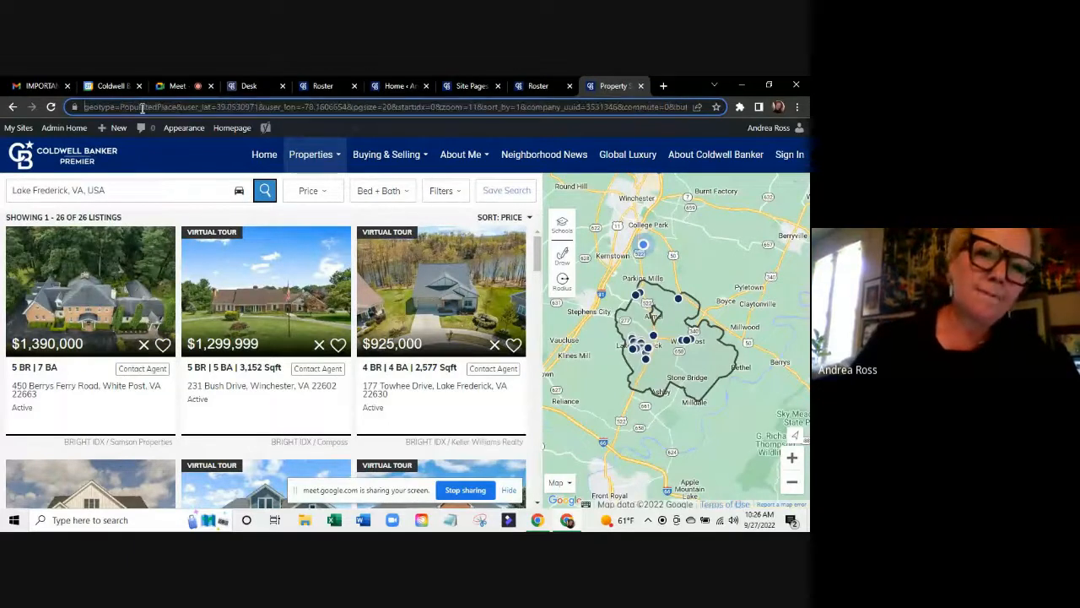
{"action": "key", "text": "Left"}
{"action": "key", "text": "Left"}
{"action": "key", "text": "Left"}
{"action": "key", "text": "Left"}
{"action": "key", "text": "Left"}
{"action": "key", "text": "Left"}
{"action": "key", "text": "Left"}
{"action": "key", "text": "Left"}
{"action": "key", "text": "Left"}
{"action": "key", "text": "Left"}
{"action": "key", "text": "Left"}
{"action": "key", "text": "Left"}
{"action": "key", "text": "Left"}
{"action": "key", "text": "Left"}
{"action": "key", "text": "Left"}
{"action": "key", "text": "Left"}
{"action": "key", "text": "Left"}
{"action": "key", "text": "Left"}
{"action": "key", "text": "Left"}
{"action": "key", "text": "Left"}
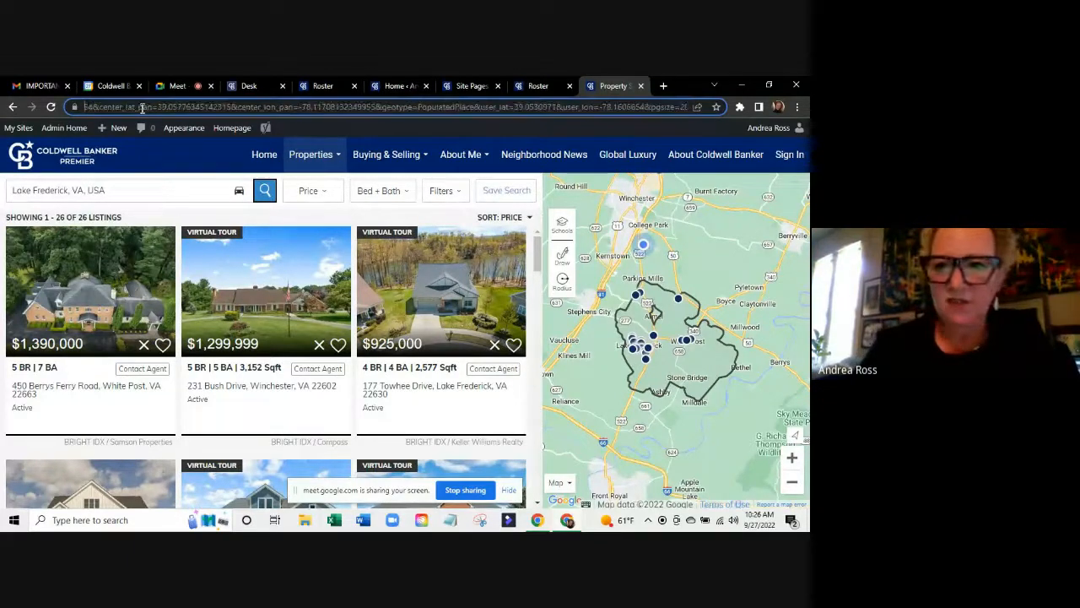
{"action": "key", "text": "Left"}
{"action": "key", "text": "Left"}
{"action": "key", "text": "Left"}
{"action": "key", "text": "Left"}
{"action": "key", "text": "Left"}
{"action": "key", "text": "Left"}
{"action": "key", "text": "Left"}
{"action": "key", "text": "Left"}
{"action": "key", "text": "Left"}
{"action": "key", "text": "Left"}
{"action": "key", "text": "Left"}
{"action": "key", "text": "Left"}
{"action": "key", "text": "Left"}
{"action": "key", "text": "Left"}
{"action": "key", "text": "Left"}
{"action": "key", "text": "Left"}
{"action": "key", "text": "Left"}
{"action": "key", "text": "Left"}
{"action": "key", "text": "Left"}
{"action": "key", "text": "Left"}
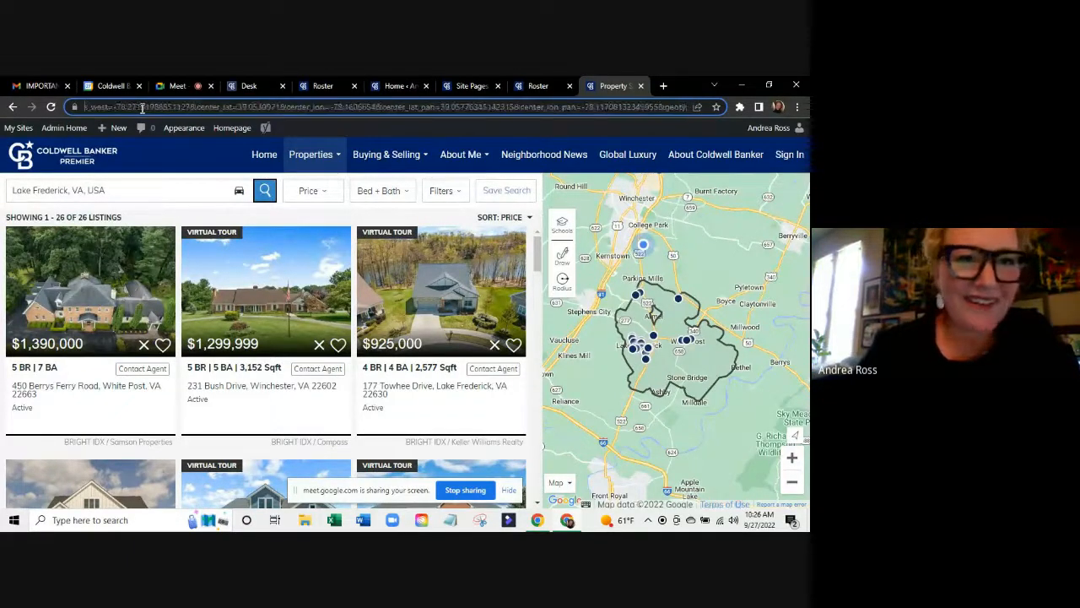
{"action": "key", "text": "Left"}
{"action": "key", "text": "Left"}
{"action": "key", "text": "Left"}
{"action": "key", "text": "Left"}
{"action": "key", "text": "Left"}
{"action": "key", "text": "Left"}
{"action": "key", "text": "Left"}
{"action": "key", "text": "Left"}
{"action": "key", "text": "Left"}
{"action": "key", "text": "Left"}
{"action": "key", "text": "Left"}
{"action": "key", "text": "Left"}
{"action": "key", "text": "Left"}
{"action": "key", "text": "Left"}
{"action": "key", "text": "Left"}
{"action": "key", "text": "Left"}
{"action": "key", "text": "Left"}
{"action": "key", "text": "Left"}
{"action": "key", "text": "Left"}
{"action": "key", "text": "Left"}
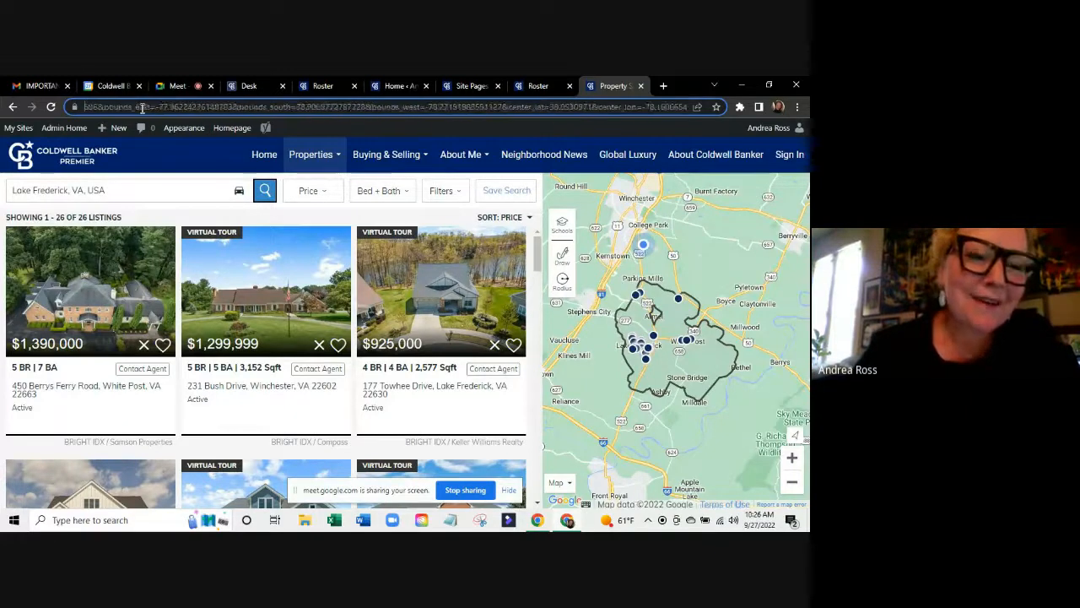
{"action": "key", "text": "Left"}
{"action": "key", "text": "Left"}
{"action": "key", "text": "Left"}
{"action": "key", "text": "Left"}
{"action": "key", "text": "Left"}
{"action": "key", "text": "Left"}
{"action": "key", "text": "Left"}
{"action": "key", "text": "Left"}
{"action": "key", "text": "Left"}
{"action": "key", "text": "Left"}
{"action": "key", "text": "Left"}
{"action": "key", "text": "Left"}
{"action": "key", "text": "Left"}
{"action": "key", "text": "Left"}
{"action": "key", "text": "Left"}
{"action": "key", "text": "Left"}
{"action": "key", "text": "Left"}
{"action": "key", "text": "Left"}
{"action": "key", "text": "Left"}
{"action": "key", "text": "Left"}
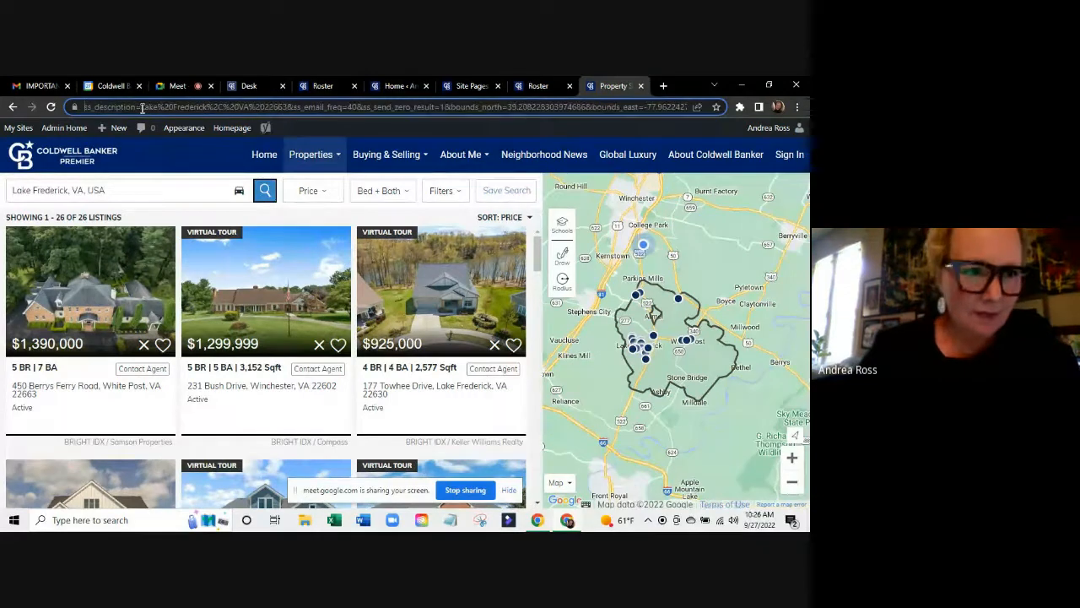
{"action": "key", "text": "Left"}
{"action": "key", "text": "Left"}
{"action": "key", "text": "Left"}
{"action": "key", "text": "Left"}
{"action": "key", "text": "Left"}
{"action": "key", "text": "Left"}
{"action": "key", "text": "Left"}
{"action": "key", "text": "Left"}
{"action": "key", "text": "Left"}
{"action": "key", "text": "Left"}
{"action": "key", "text": "Left"}
{"action": "key", "text": "Left"}
{"action": "key", "text": "Left"}
{"action": "key", "text": "Left"}
{"action": "key", "text": "Left"}
{"action": "key", "text": "Left"}
{"action": "key", "text": "Left"}
{"action": "key", "text": "Left"}
{"action": "key", "text": "Left"}
{"action": "key", "text": "Left"}
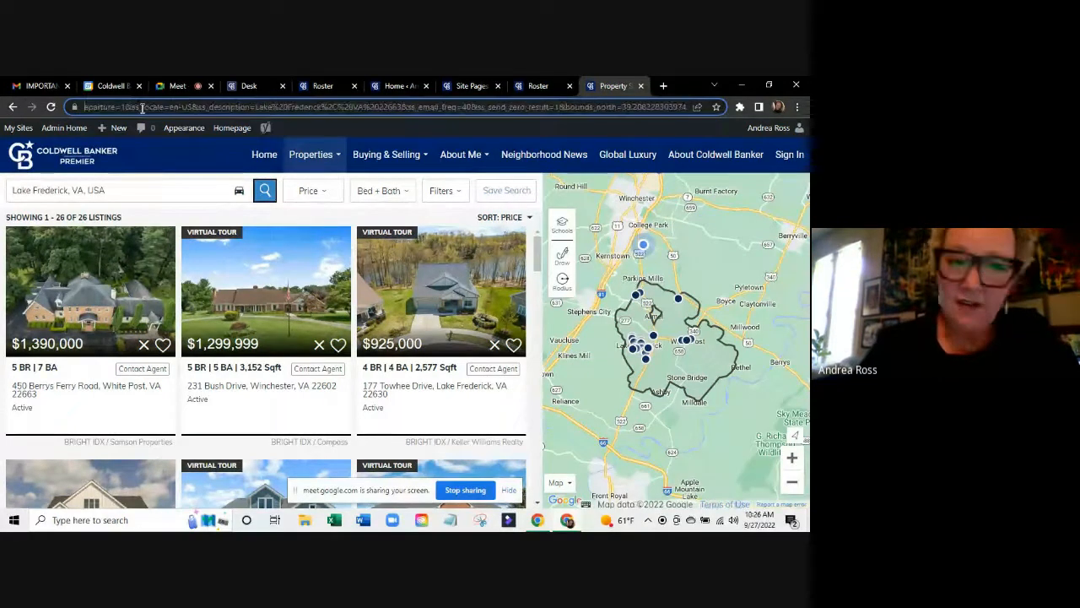
{"action": "key", "text": "Left"}
{"action": "key", "text": "Left"}
{"action": "key", "text": "Left"}
{"action": "key", "text": "Left"}
{"action": "key", "text": "Left"}
{"action": "key", "text": "Left"}
{"action": "key", "text": "Left"}
{"action": "key", "text": "Left"}
{"action": "key", "text": "Left"}
{"action": "key", "text": "Left"}
{"action": "key", "text": "Left"}
{"action": "key", "text": "Left"}
{"action": "key", "text": "Left"}
{"action": "key", "text": "Left"}
{"action": "key", "text": "Left"}
{"action": "key", "text": "Left"}
{"action": "key", "text": "Left"}
{"action": "key", "text": "Left"}
{"action": "key", "text": "Left"}
{"action": "key", "text": "Left"}
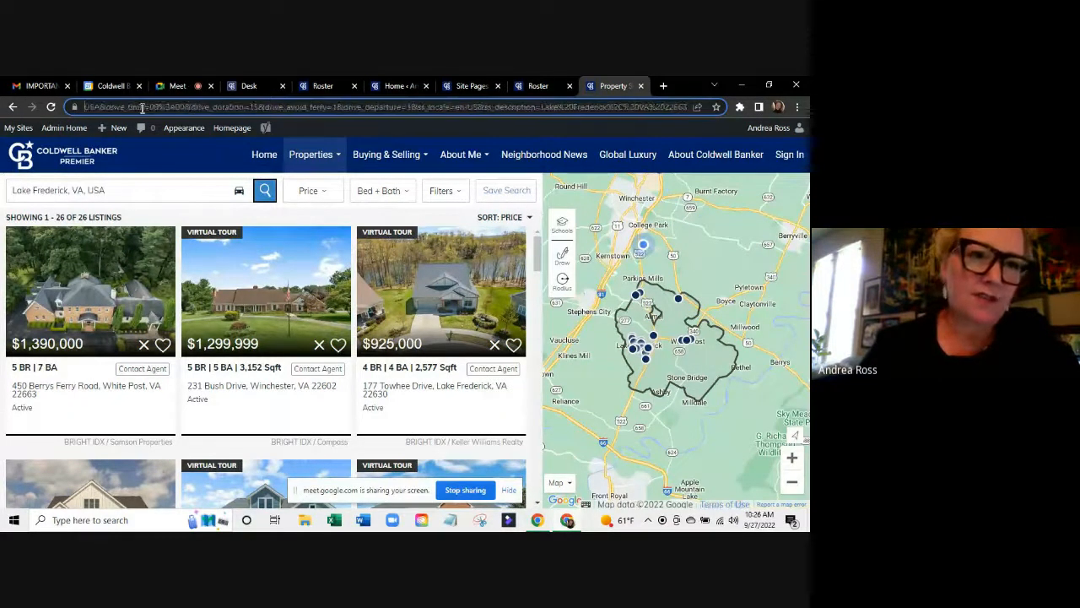
{"action": "key", "text": "Left"}
{"action": "key", "text": "Left"}
{"action": "key", "text": "Left"}
{"action": "key", "text": "Left"}
{"action": "key", "text": "Left"}
{"action": "key", "text": "Left"}
{"action": "key", "text": "Left"}
{"action": "key", "text": "Left"}
{"action": "key", "text": "Left"}
{"action": "key", "text": "Left"}
{"action": "key", "text": "Left"}
{"action": "key", "text": "Left"}
{"action": "key", "text": "Left"}
{"action": "key", "text": "Left"}
{"action": "key", "text": "Left"}
{"action": "key", "text": "Left"}
{"action": "key", "text": "Left"}
{"action": "key", "text": "Left"}
{"action": "key", "text": "Left"}
{"action": "key", "text": "Left"}
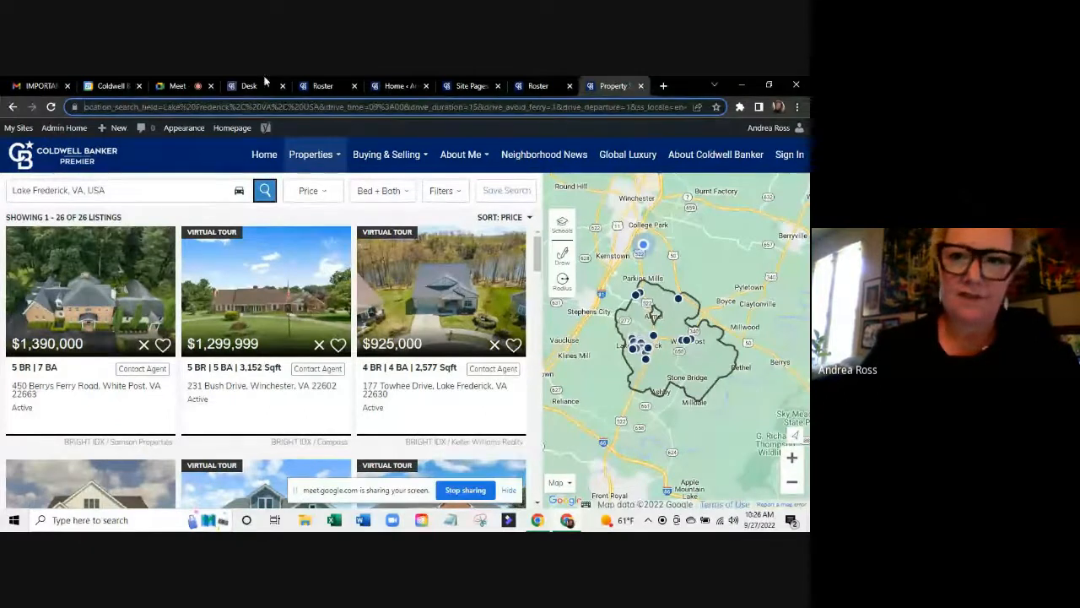
{"action": "left_click", "coordinate": [537, 85]}
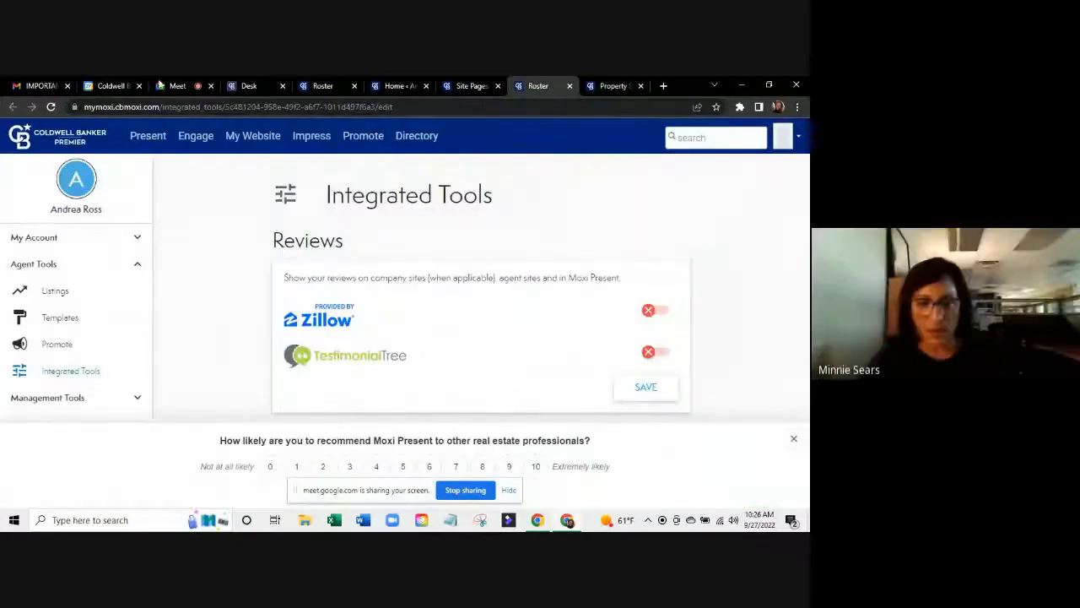
Switch to the Tech Tuesday - MoxiWebsites Google Meet call.
{"action": "left_click", "coordinate": [173, 85]}
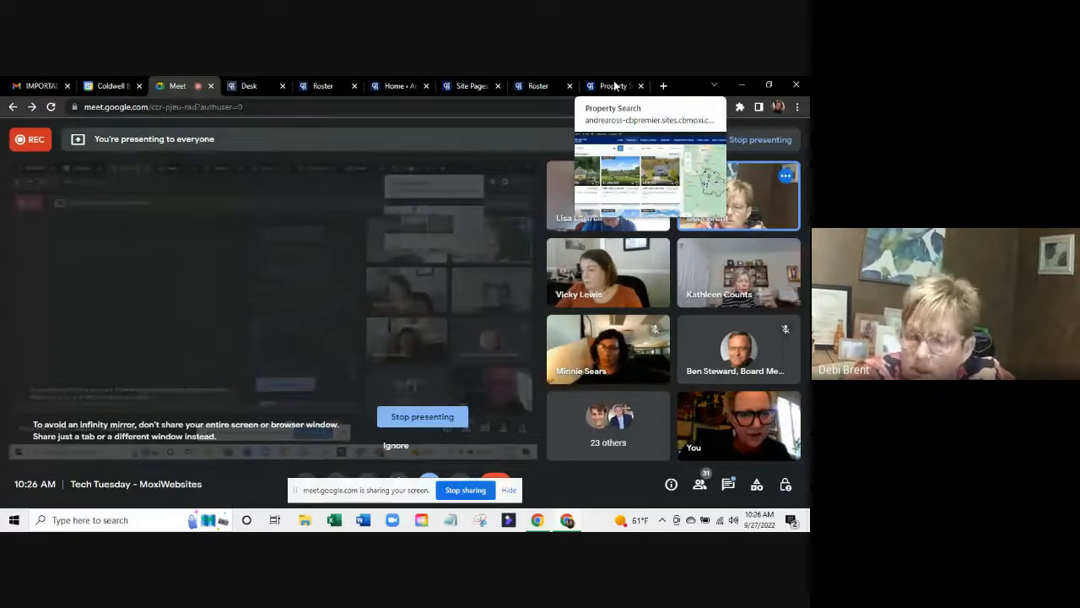
Return to the Lake Frederick, VA results showing 26 listings sorted by price.
{"action": "left_click", "coordinate": [614, 85]}
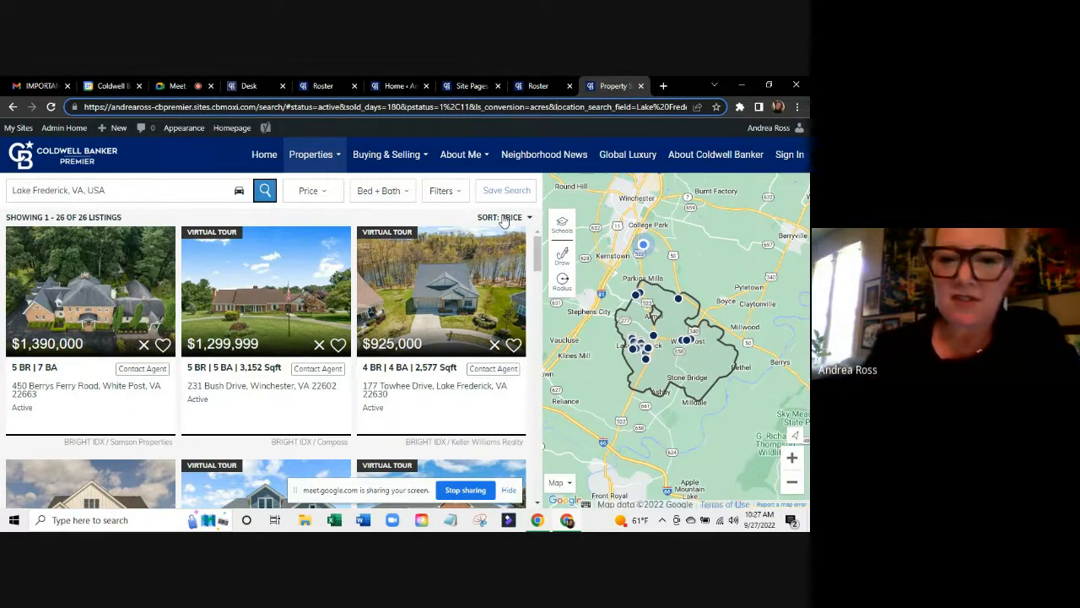
{"action": "left_click", "coordinate": [451, 193]}
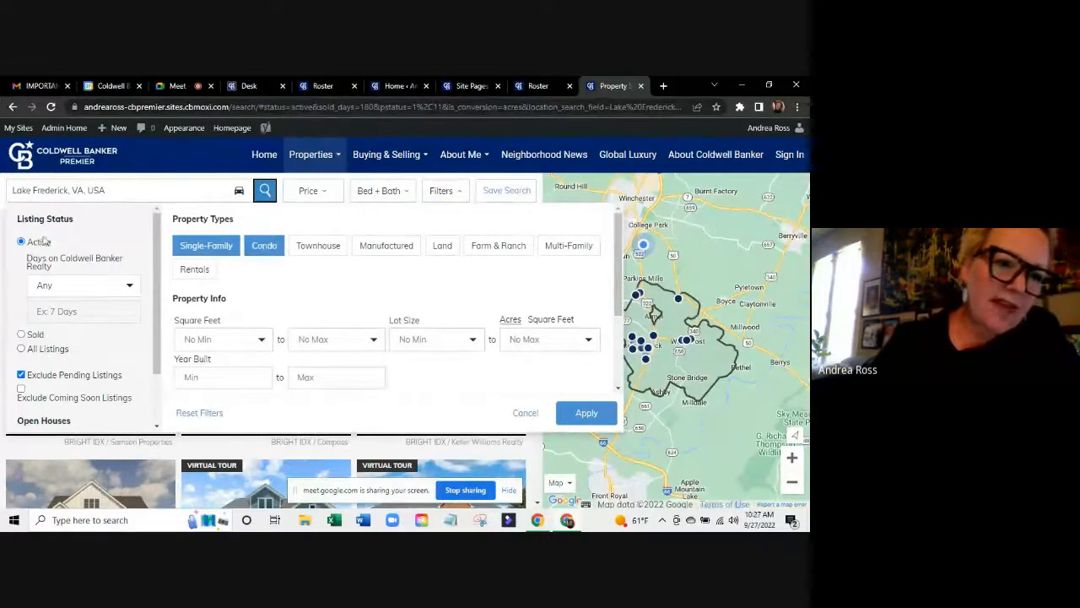
{"action": "scroll", "coordinate": [37, 360], "scroll_direction": "down", "scroll_amount": 1}
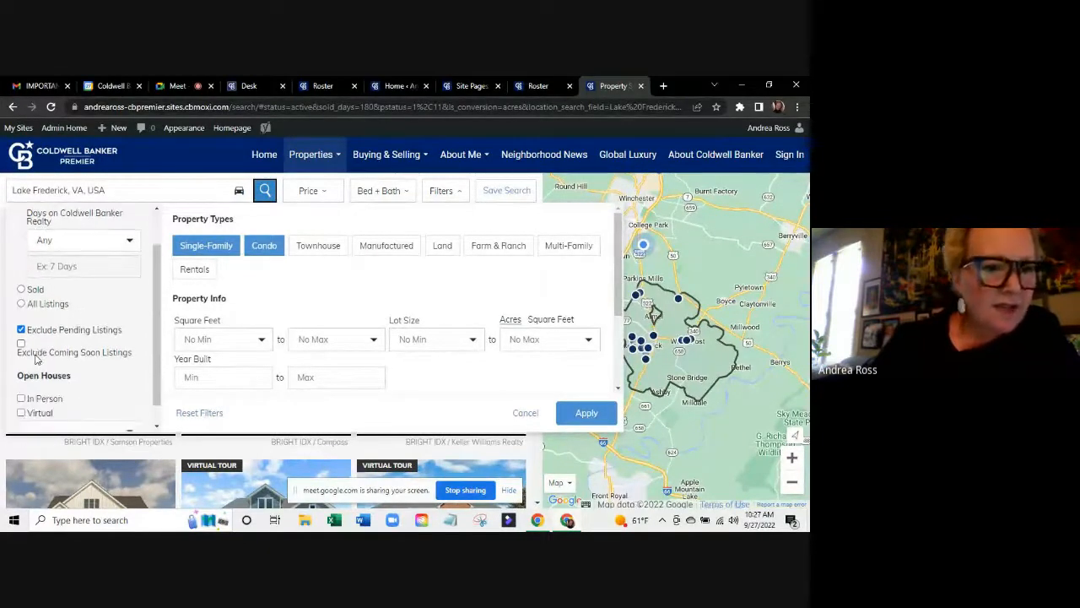
{"action": "scroll", "coordinate": [46, 378], "scroll_direction": "down", "scroll_amount": 1}
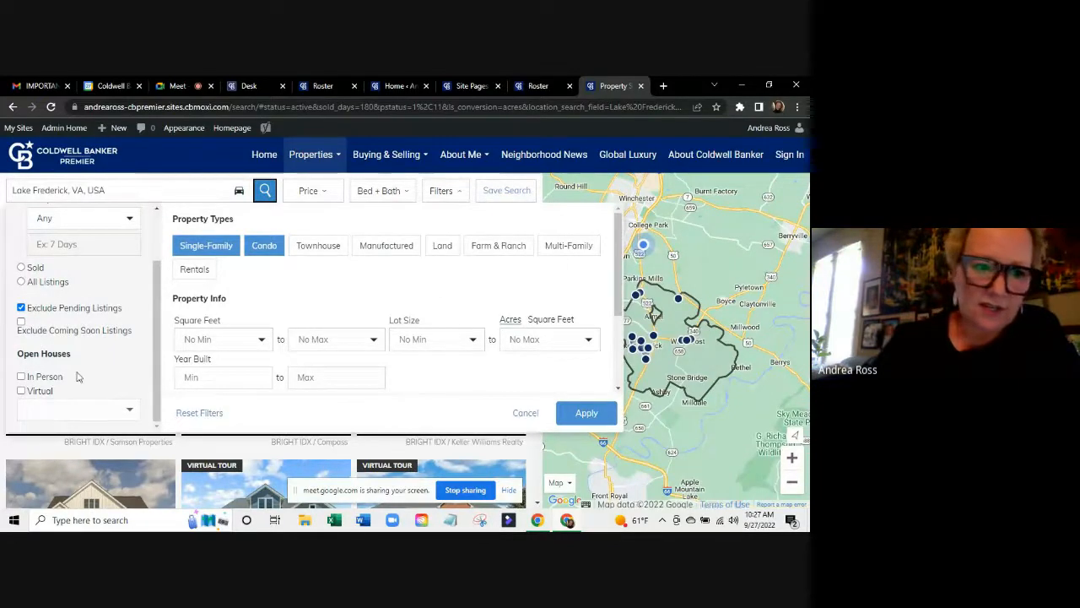
{"action": "scroll", "coordinate": [78, 363], "scroll_direction": "up", "scroll_amount": 1}
{"action": "scroll", "coordinate": [76, 365], "scroll_direction": "down", "scroll_amount": 1}
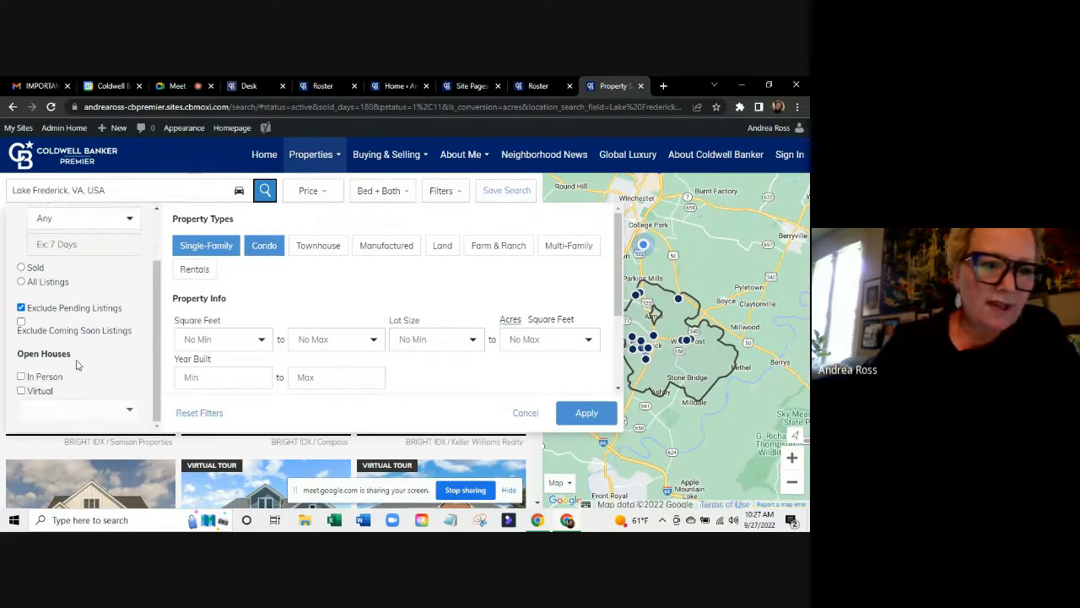
{"action": "scroll", "coordinate": [76, 364], "scroll_direction": "up", "scroll_amount": 2}
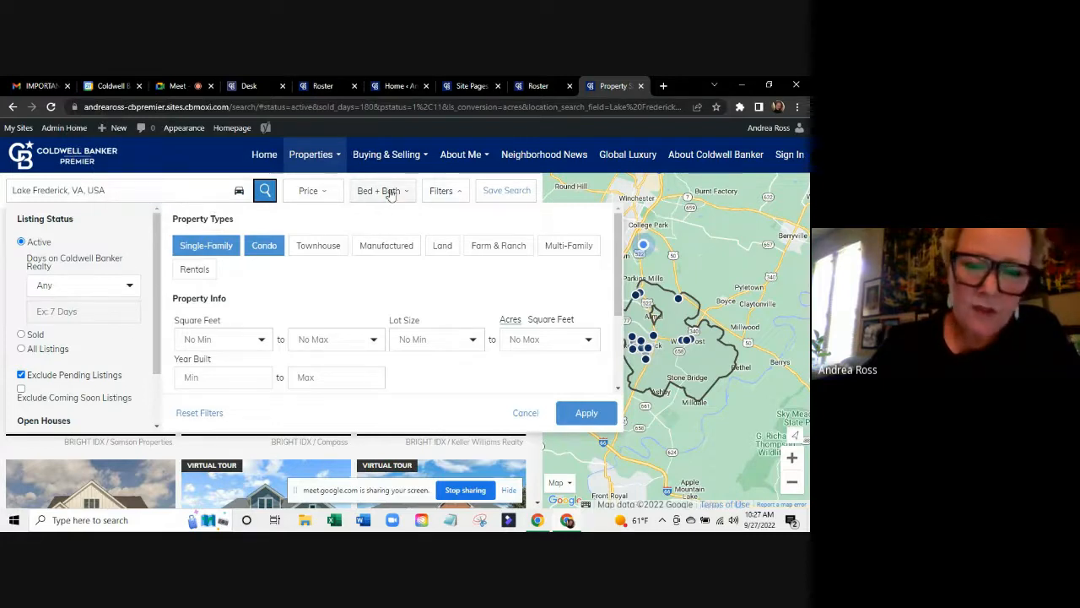
{"action": "left_click", "coordinate": [538, 85]}
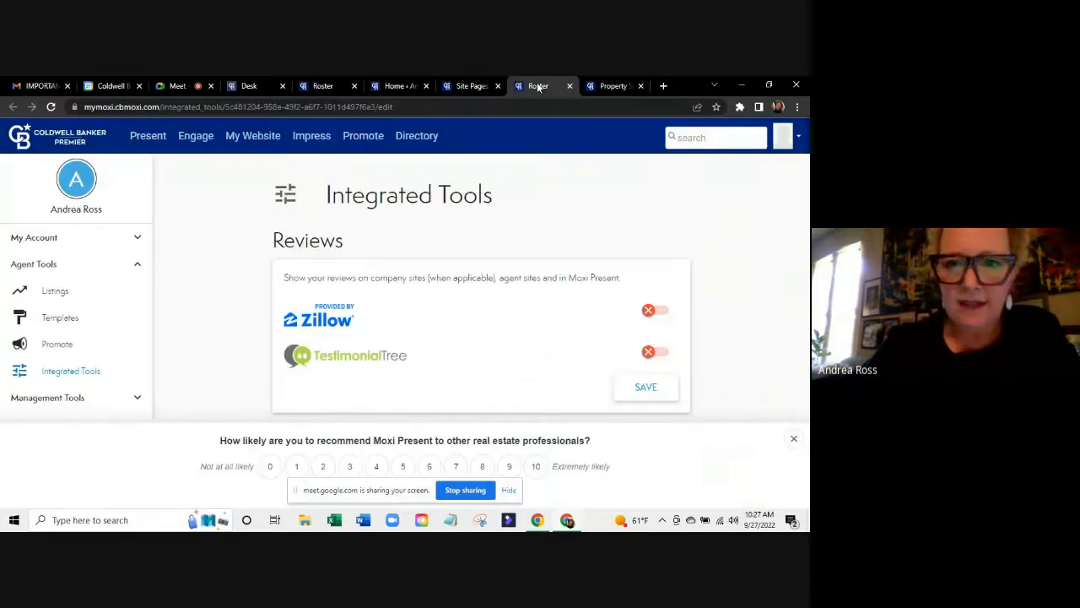
{"action": "mouse_move", "coordinate": [607, 85]}
{"action": "left_mouse_down"}
{"action": "mouse_move", "coordinate": [537, 80]}
{"action": "mouse_move", "coordinate": [622, 80]}
{"action": "left_mouse_up"}
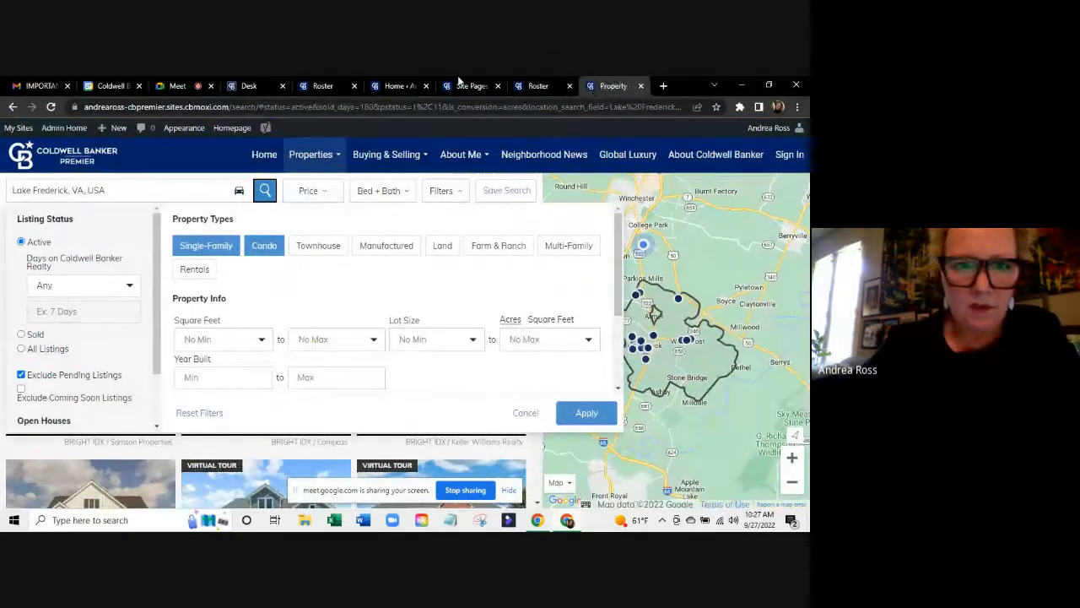
From Home, replace Lake Frederick with Martinsburg, WV, USA in the location box and search.
{"action": "left_click", "coordinate": [262, 157]}
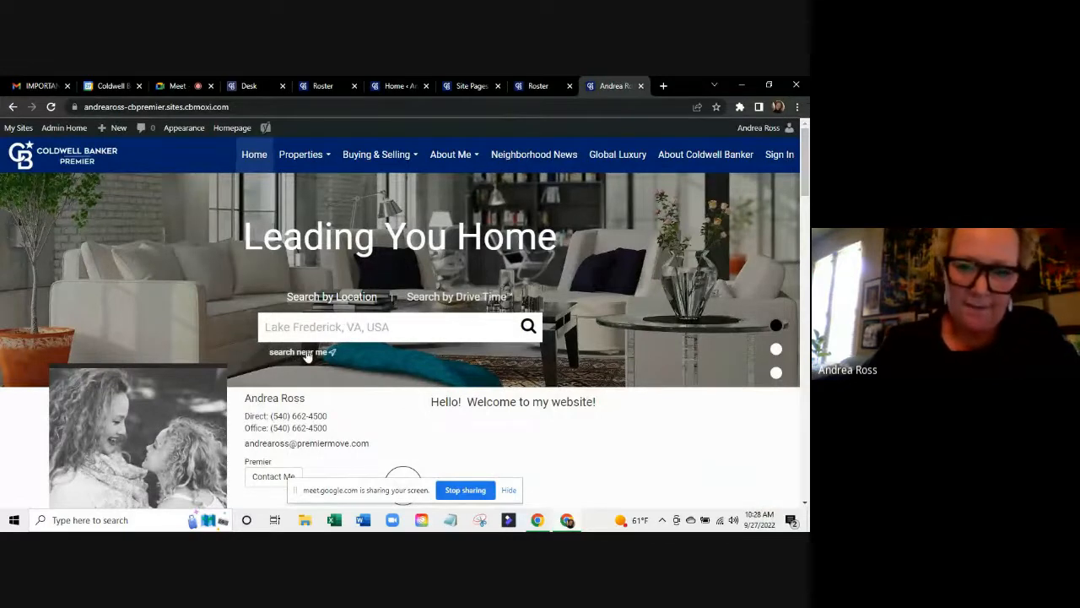
{"action": "left_click", "coordinate": [314, 325]}
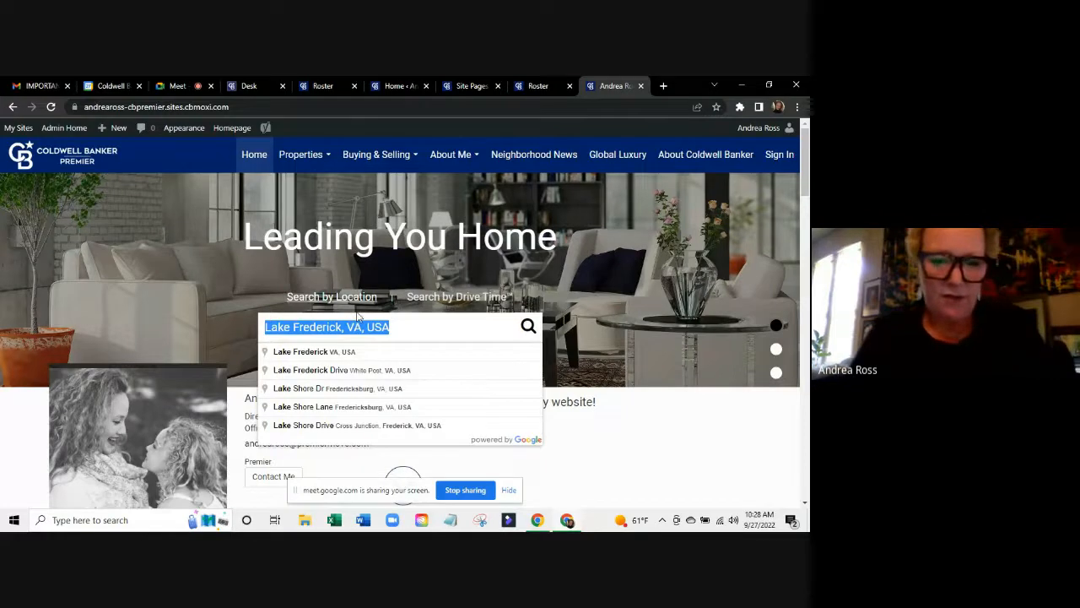
{"action": "type", "text": "Mar"}
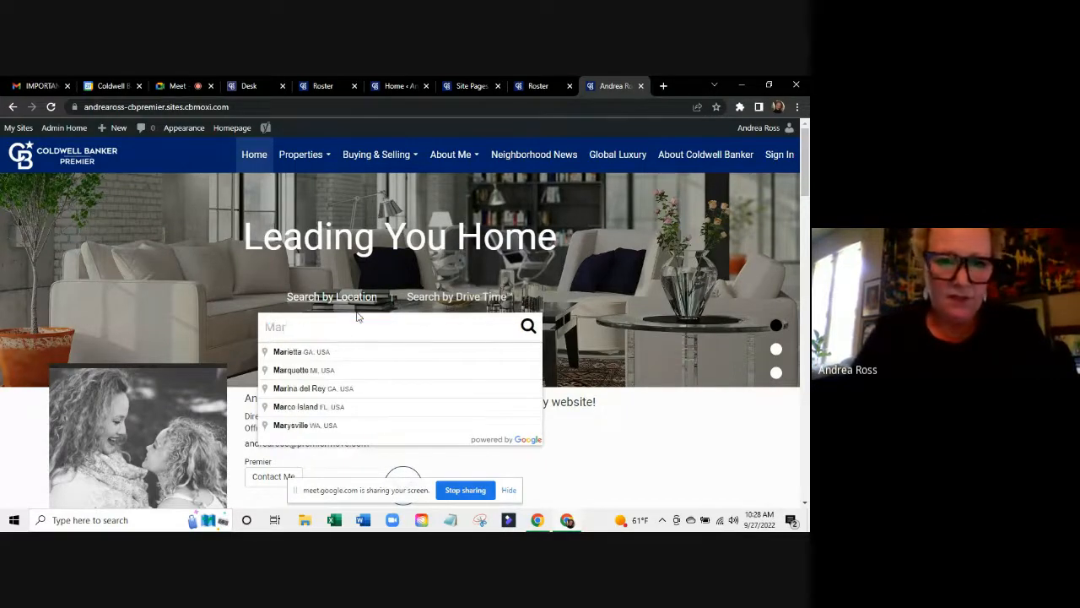
{"action": "type", "text": "tinsburg"}
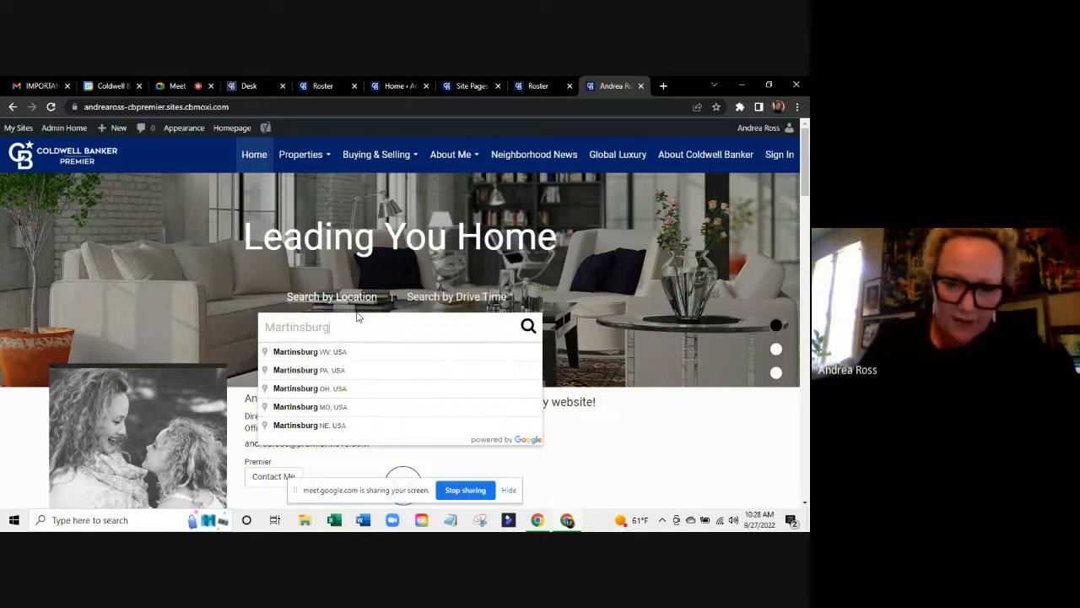
{"action": "left_click", "coordinate": [330, 352]}
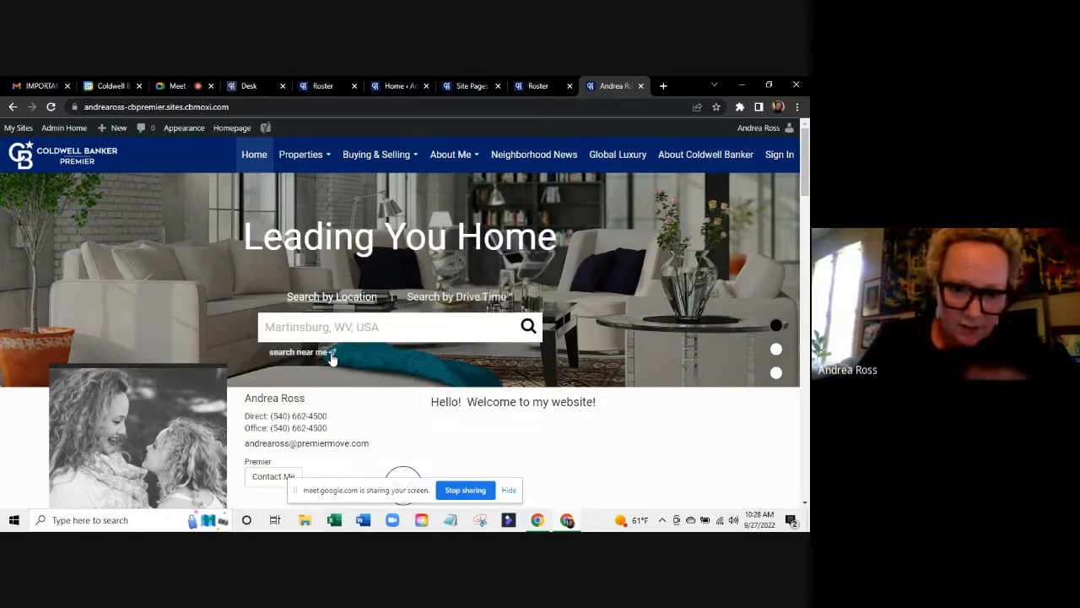
{"action": "left_click", "coordinate": [529, 325]}
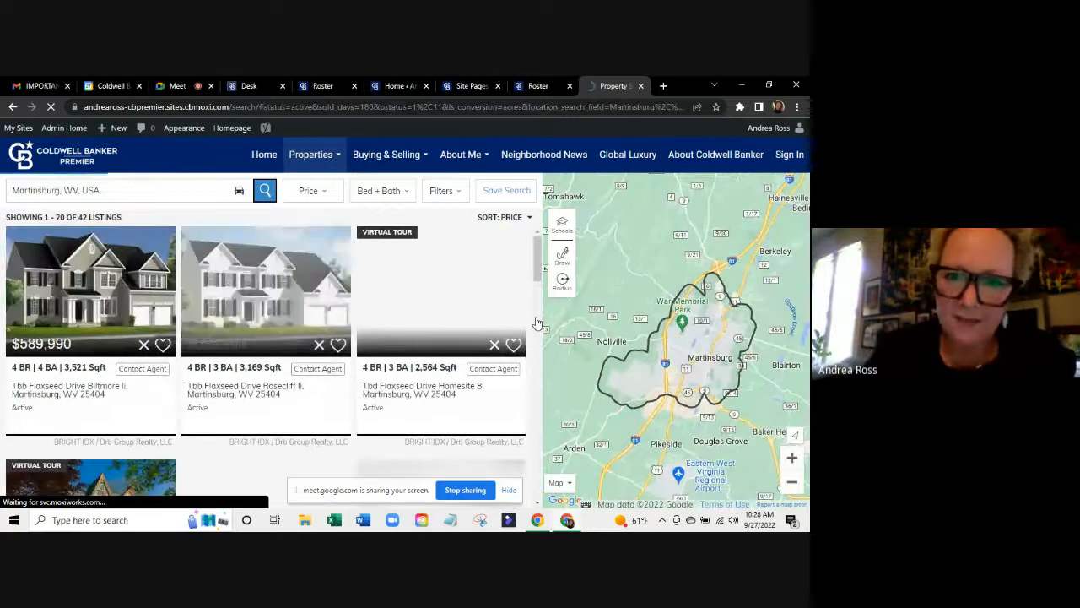
Open Filters, preview Sold with the last-6-months period, then set listing status back to Active.
{"action": "left_click", "coordinate": [439, 192]}
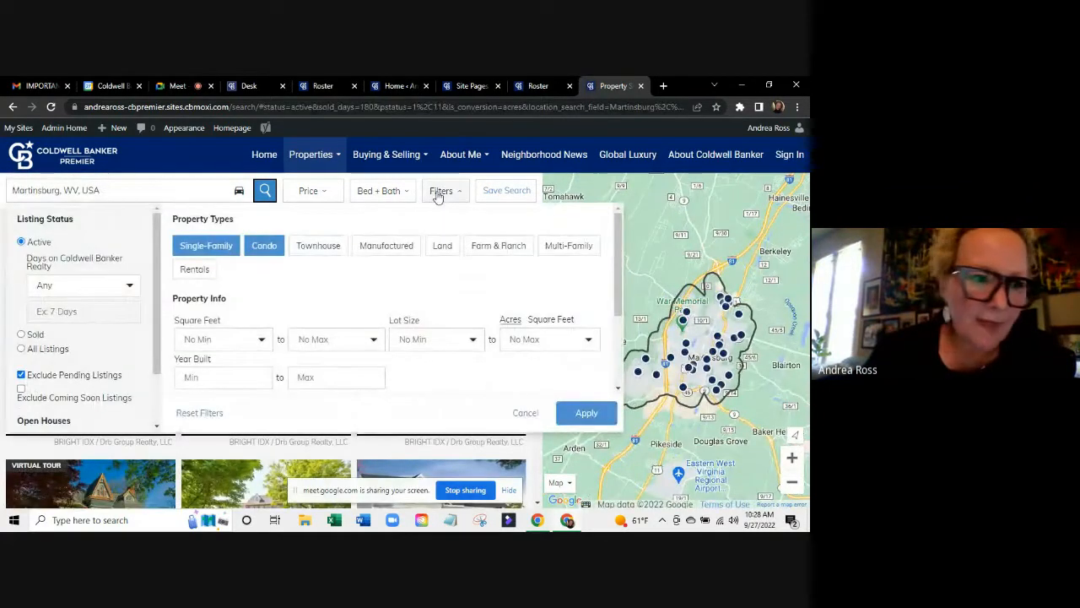
{"action": "left_click", "coordinate": [22, 334]}
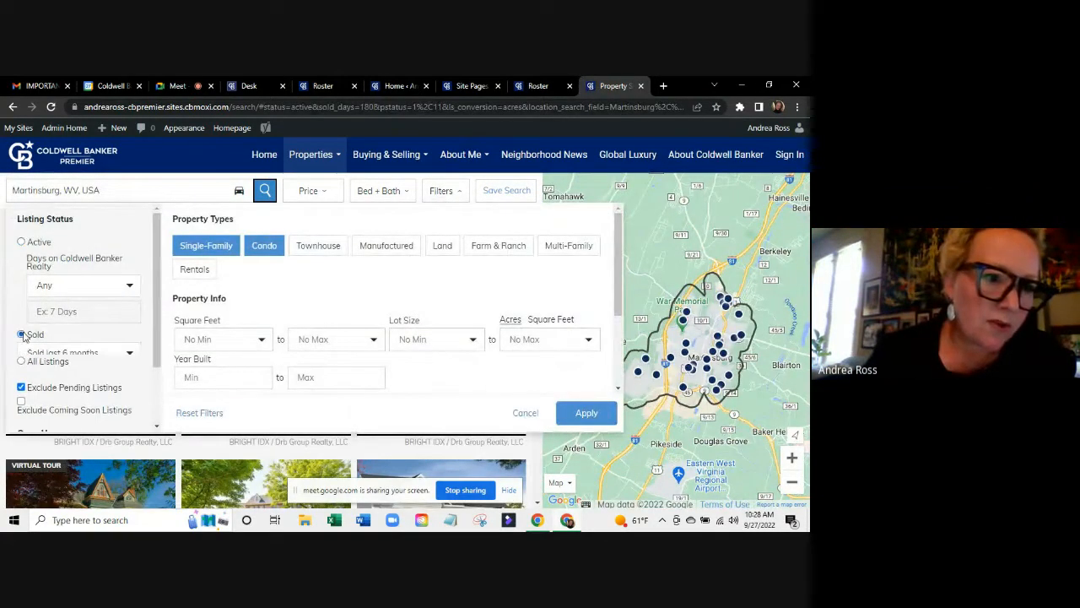
{"action": "left_click", "coordinate": [49, 353]}
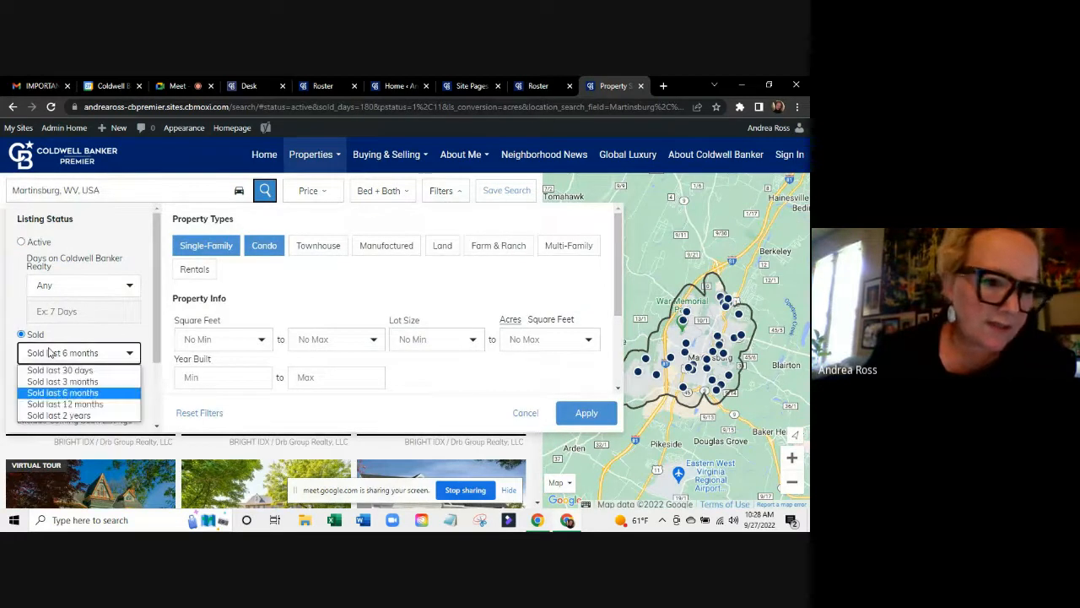
{"action": "left_click", "coordinate": [64, 337]}
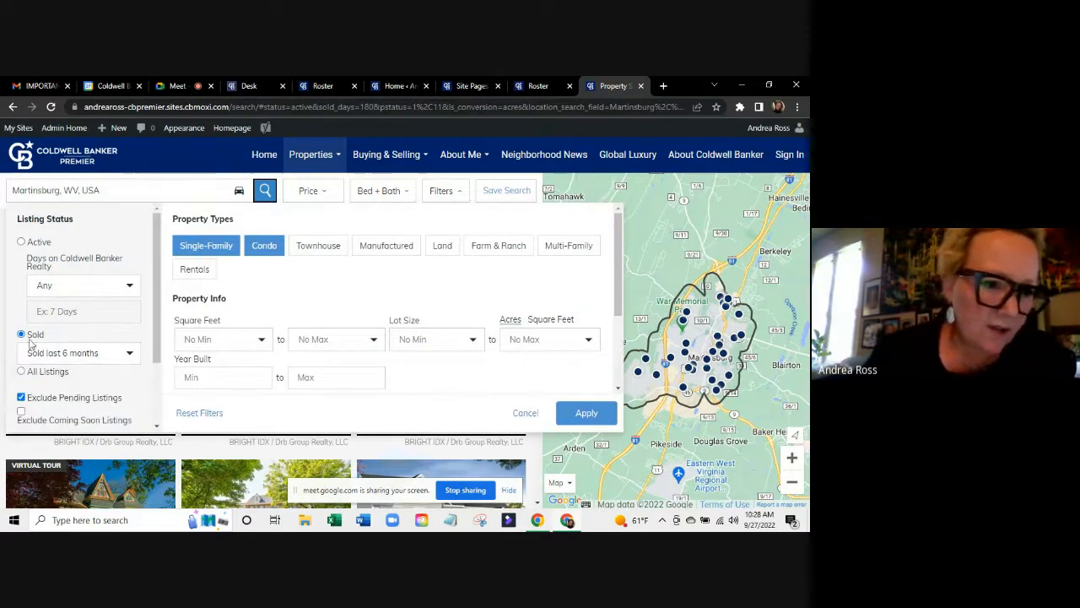
{"action": "scroll", "coordinate": [32, 370], "scroll_direction": "down", "scroll_amount": 2}
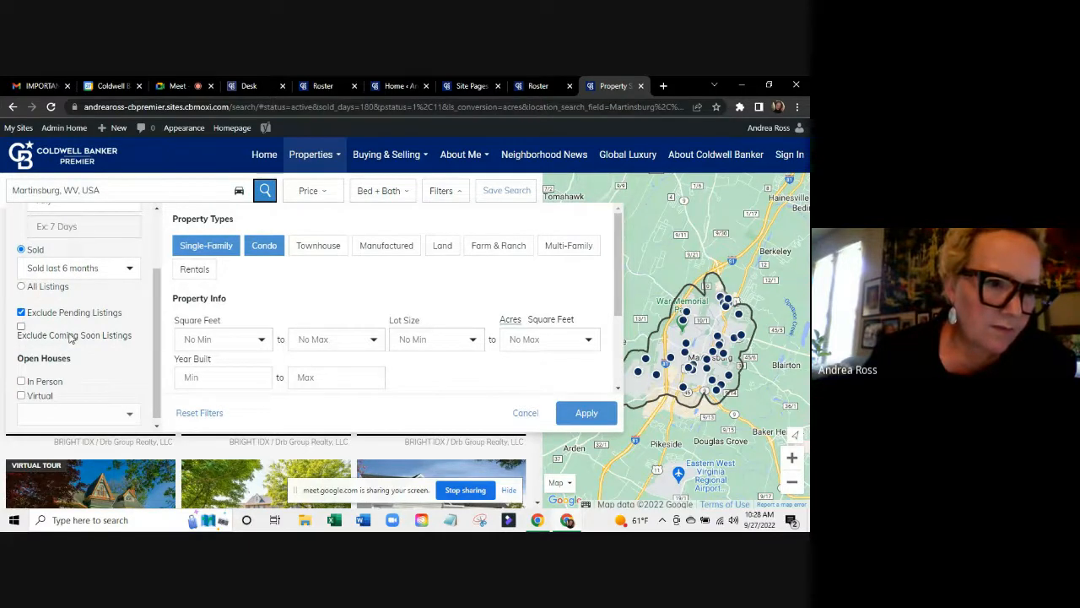
{"action": "scroll", "coordinate": [71, 338], "scroll_direction": "up", "scroll_amount": 2}
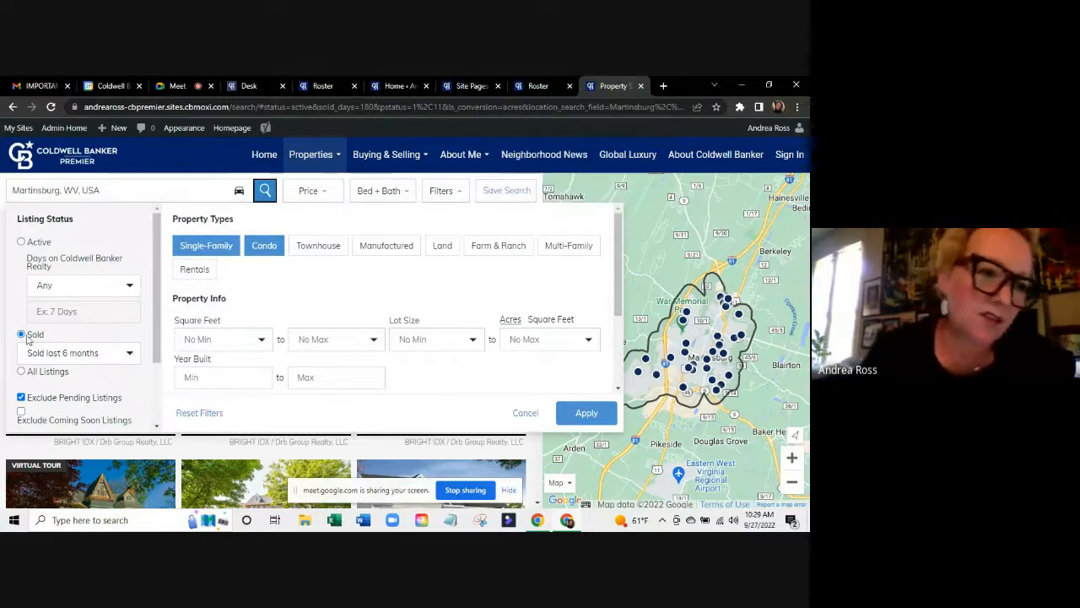
{"action": "left_click", "coordinate": [21, 242]}
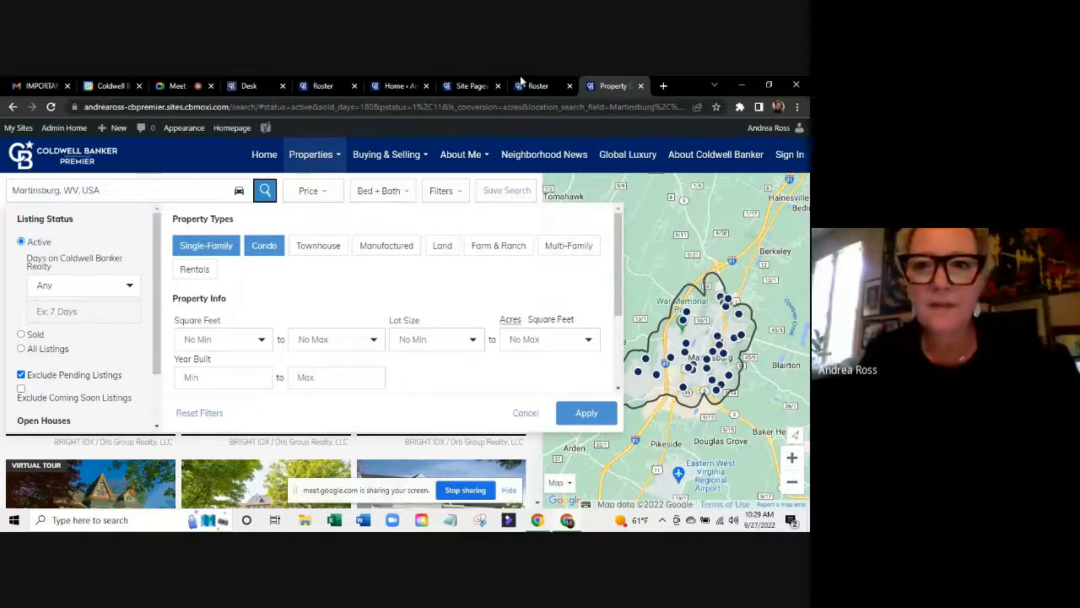
Pass through the Admin Tool dashboard to the Tech Tuesday - MoxiWebsites Google Meet call.
{"action": "left_click", "coordinate": [398, 85]}
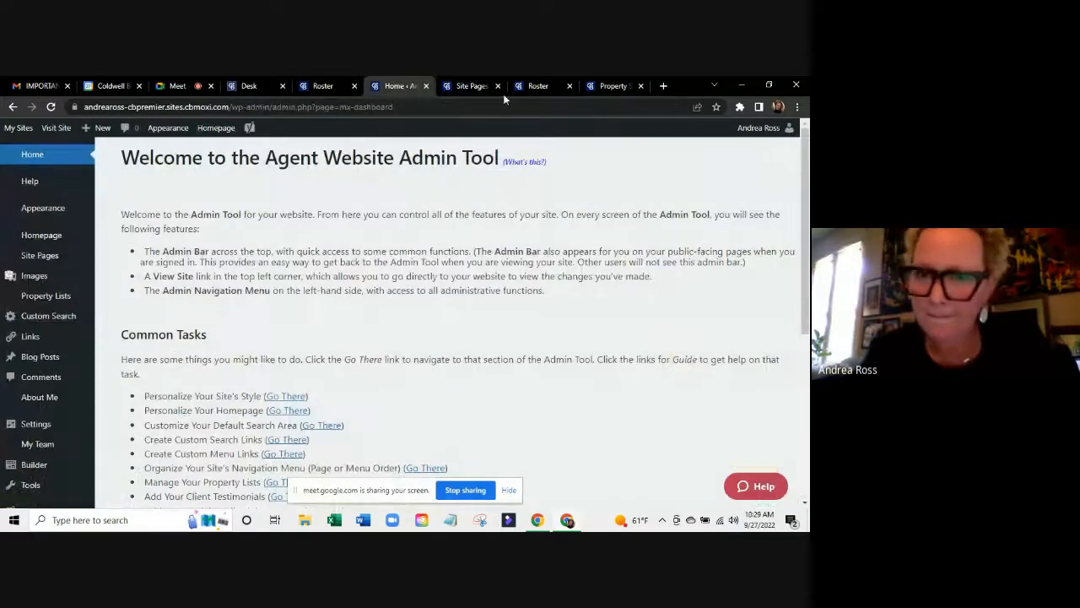
{"action": "left_click", "coordinate": [167, 85]}
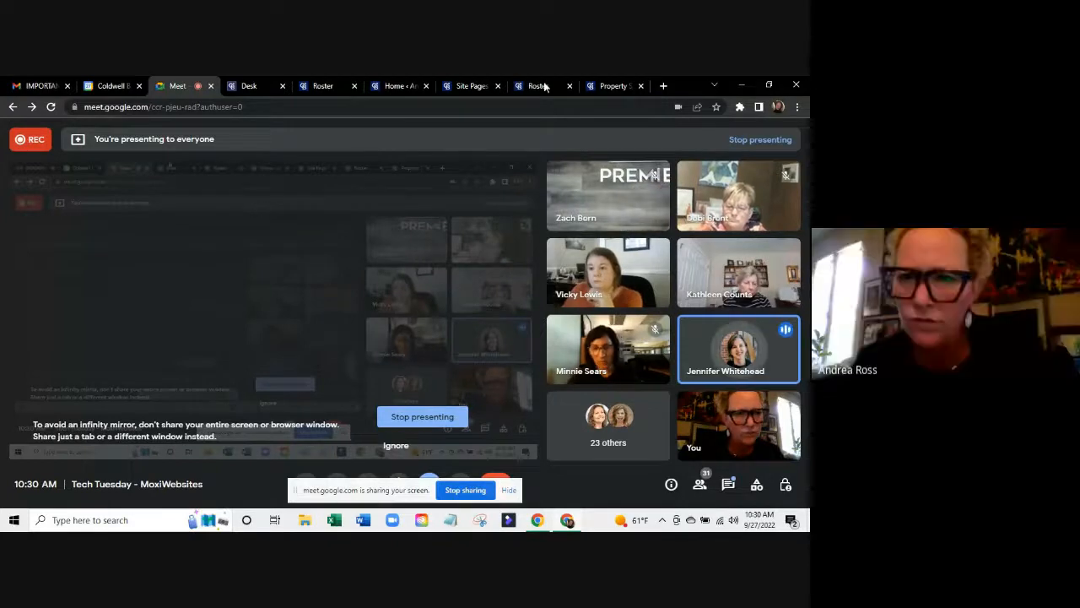
Cycle through the Property Search, Integrated Tools and Site Pages tabs, ending on the Home - Admin dashboard with Common Tasks.
{"action": "left_click", "coordinate": [616, 85]}
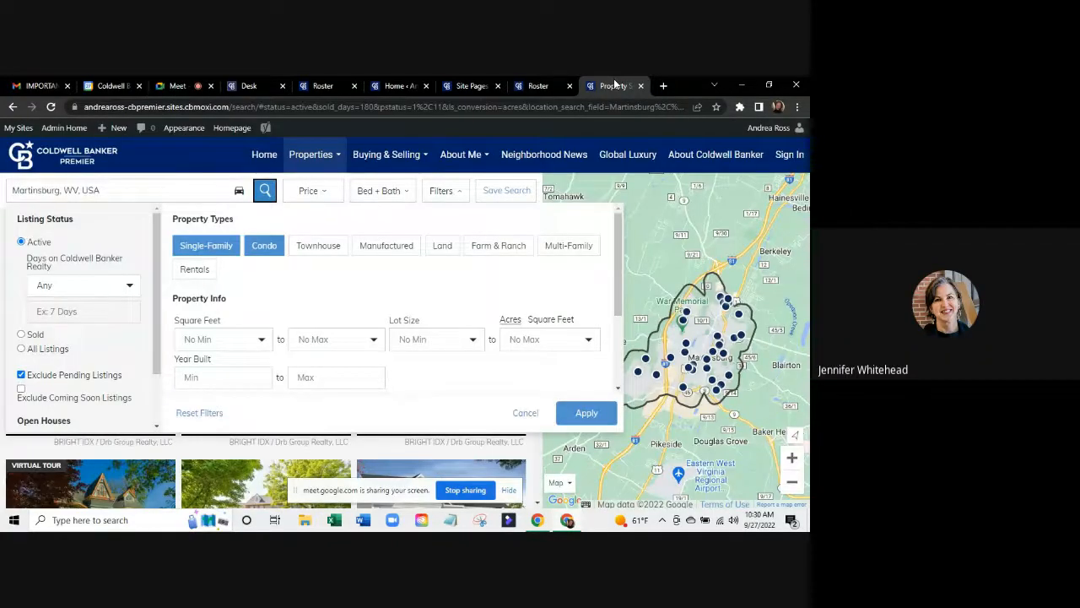
{"action": "left_click", "coordinate": [546, 86]}
{"action": "left_click", "coordinate": [453, 83]}
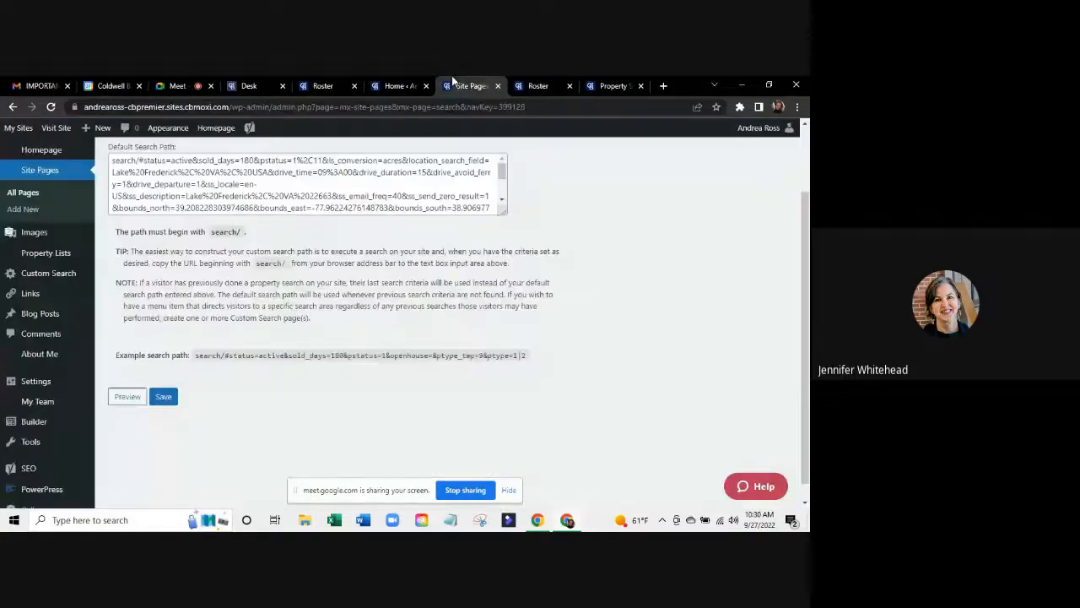
{"action": "left_click", "coordinate": [602, 78]}
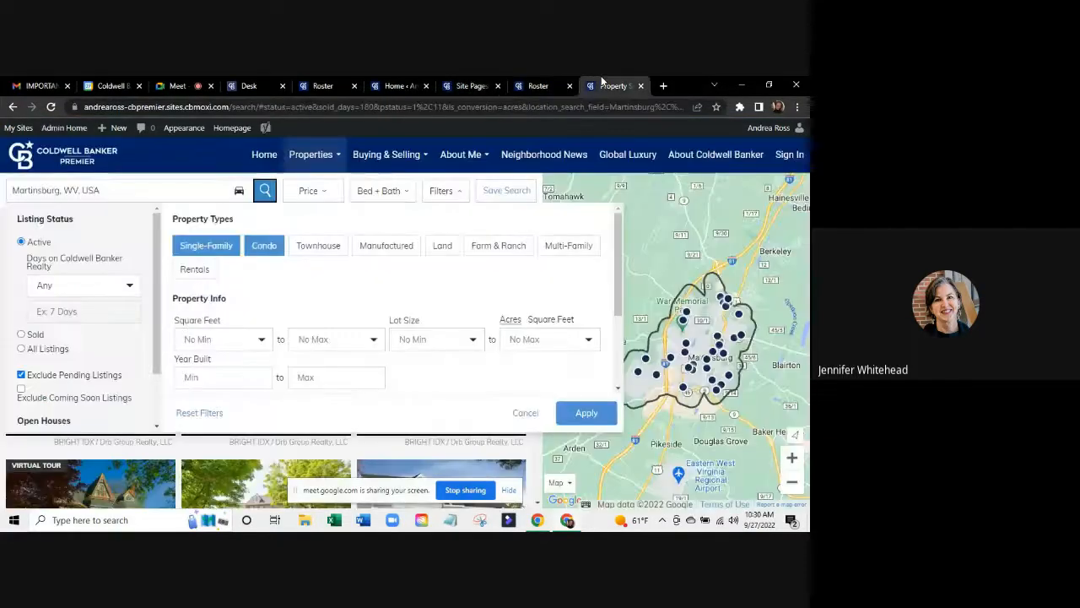
{"action": "left_click", "coordinate": [399, 82]}
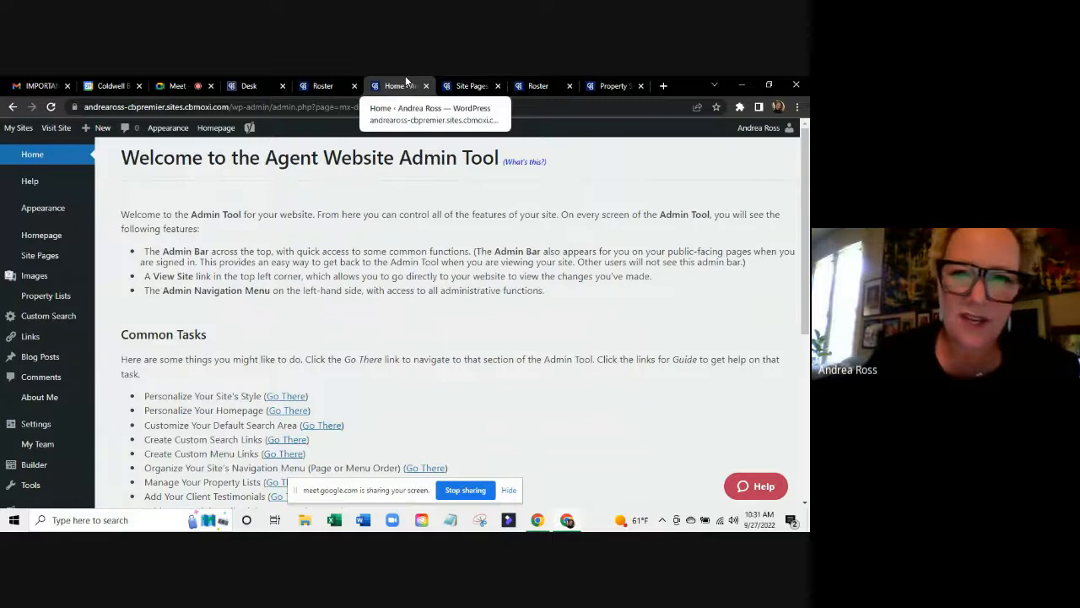
{"action": "left_click", "coordinate": [613, 85]}
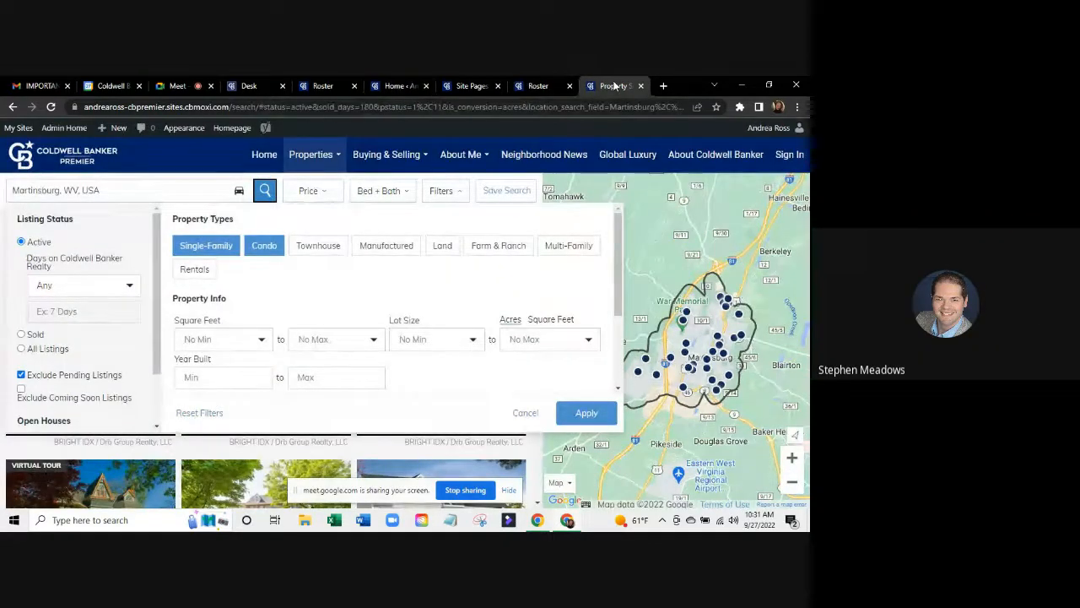
{"action": "left_click", "coordinate": [400, 84]}
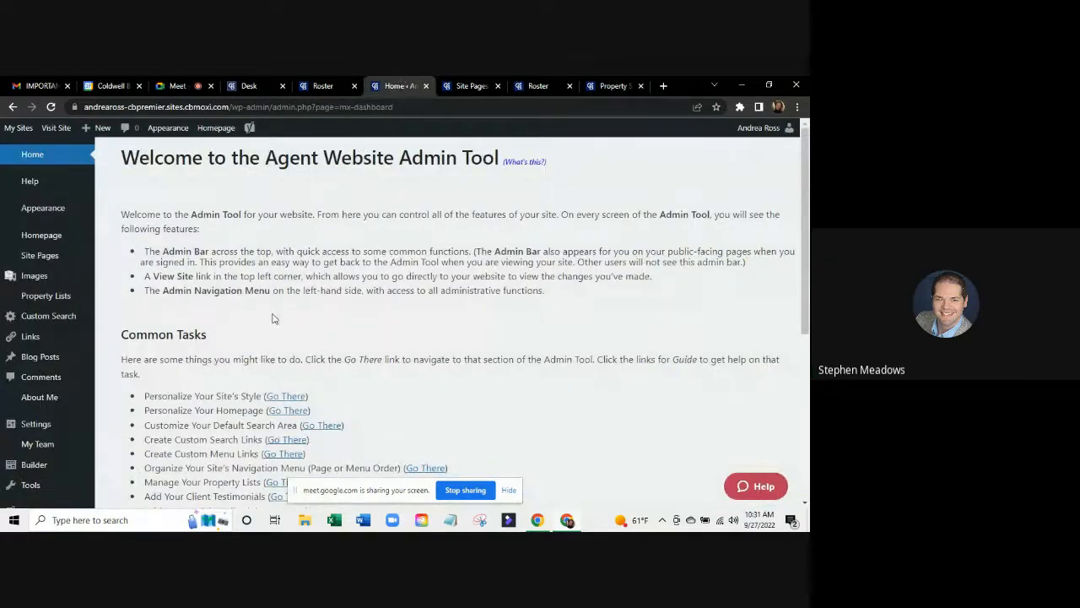
{"action": "scroll", "coordinate": [273, 317], "scroll_direction": "down", "scroll_amount": 2}
{"action": "scroll", "coordinate": [273, 317], "scroll_direction": "up", "scroll_amount": 2}
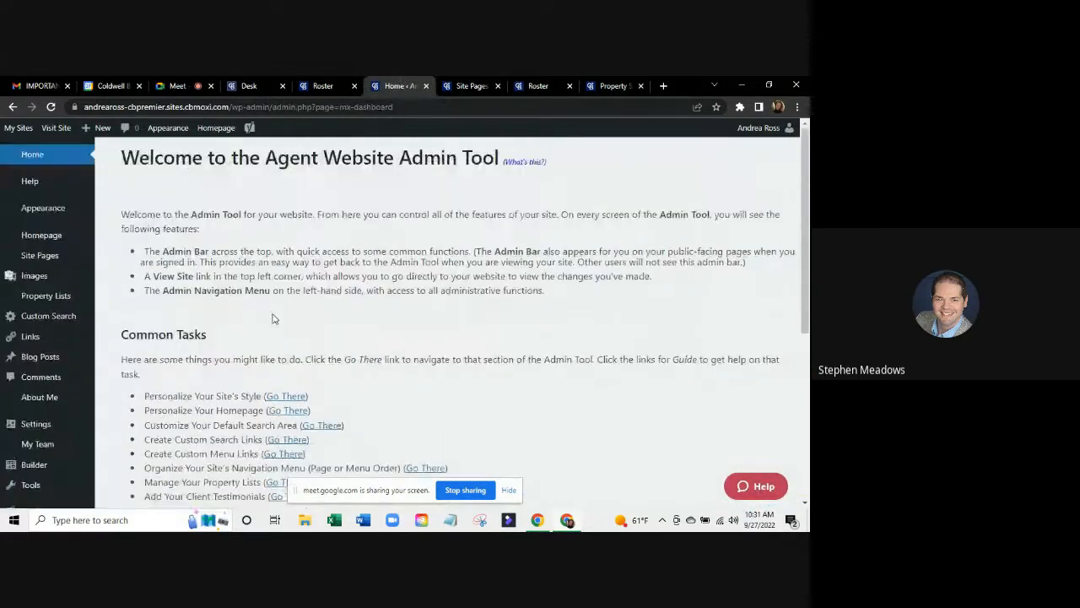
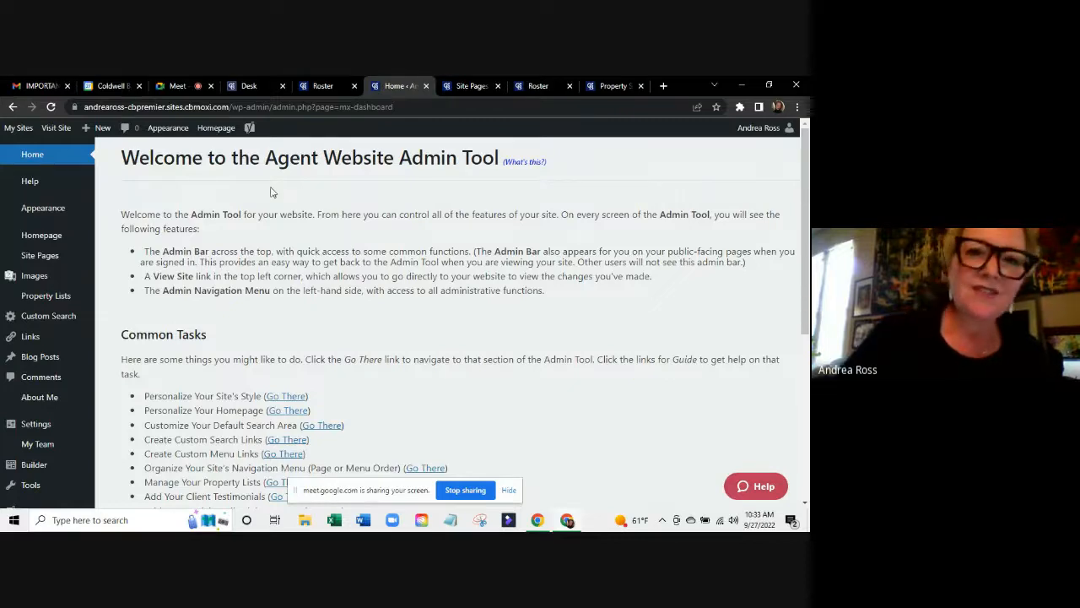
Switch to the Google Meet call showing the presenting view and participants.
{"action": "left_click", "coordinate": [171, 87]}
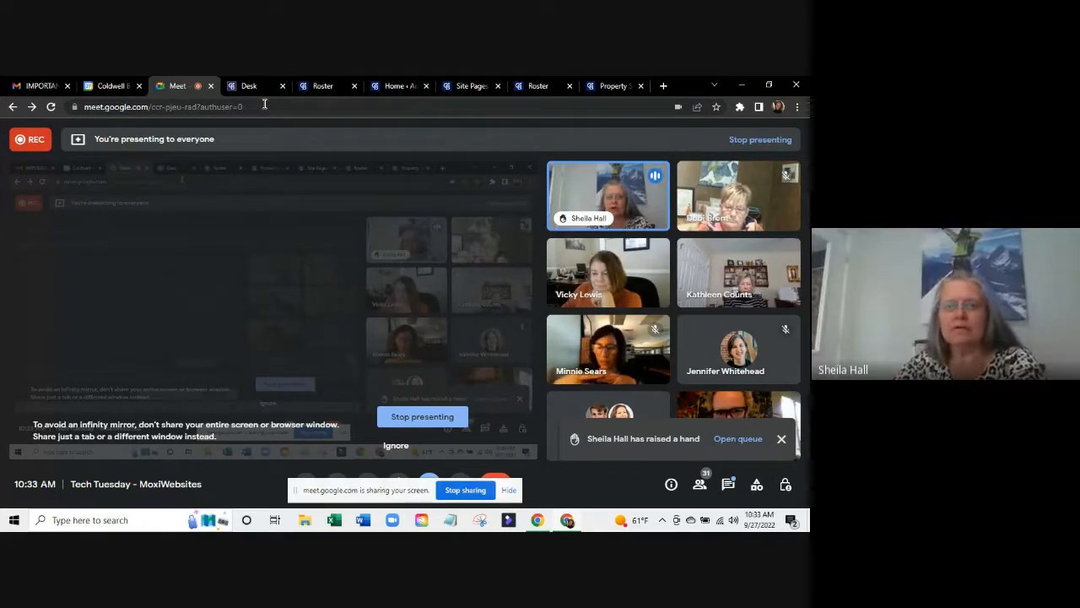
Return to the Property Search settings showing Page updated and the Lake Frederick default search path.
{"action": "left_click", "coordinate": [462, 86]}
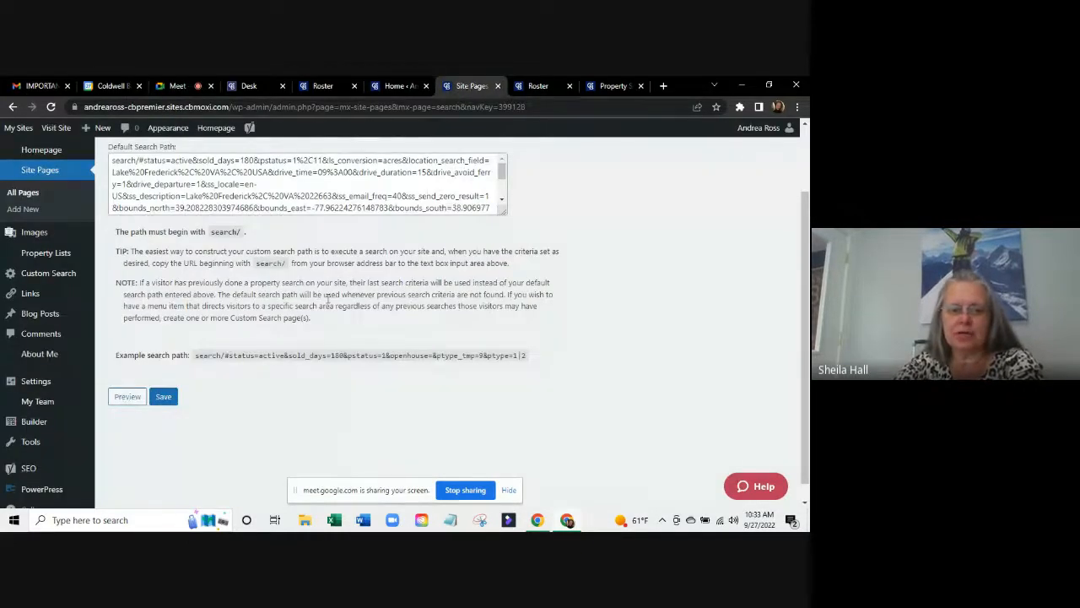
{"action": "scroll", "coordinate": [327, 297], "scroll_direction": "down", "scroll_amount": 1}
{"action": "scroll", "coordinate": [328, 297], "scroll_direction": "up", "scroll_amount": 2}
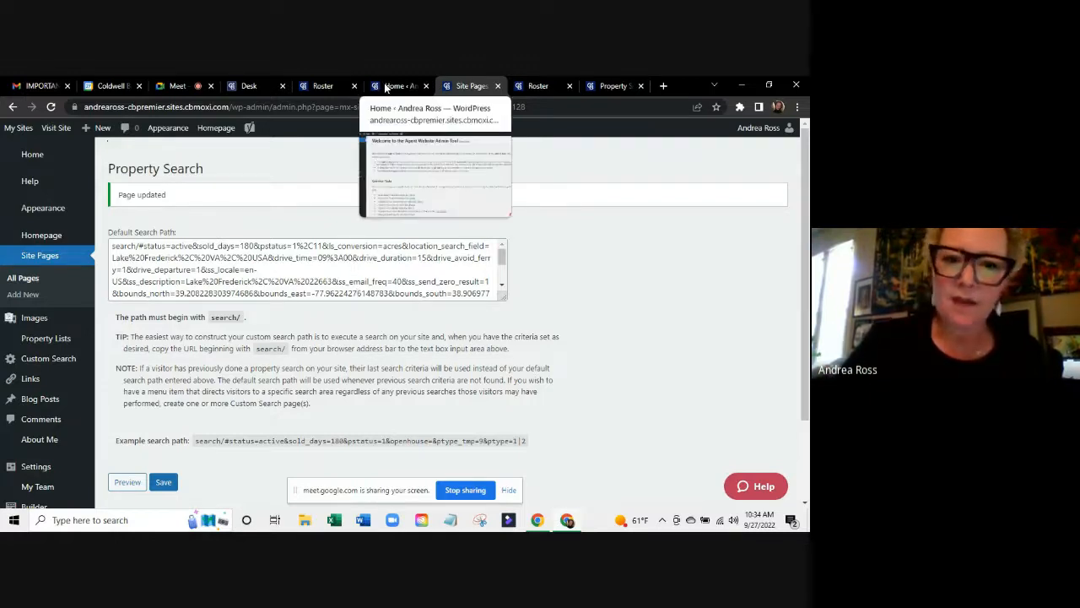
Flip through the Meet, myCBdesk, profile and admin tabs, then view the live Martinsburg, WV search.
{"action": "left_click", "coordinate": [174, 84]}
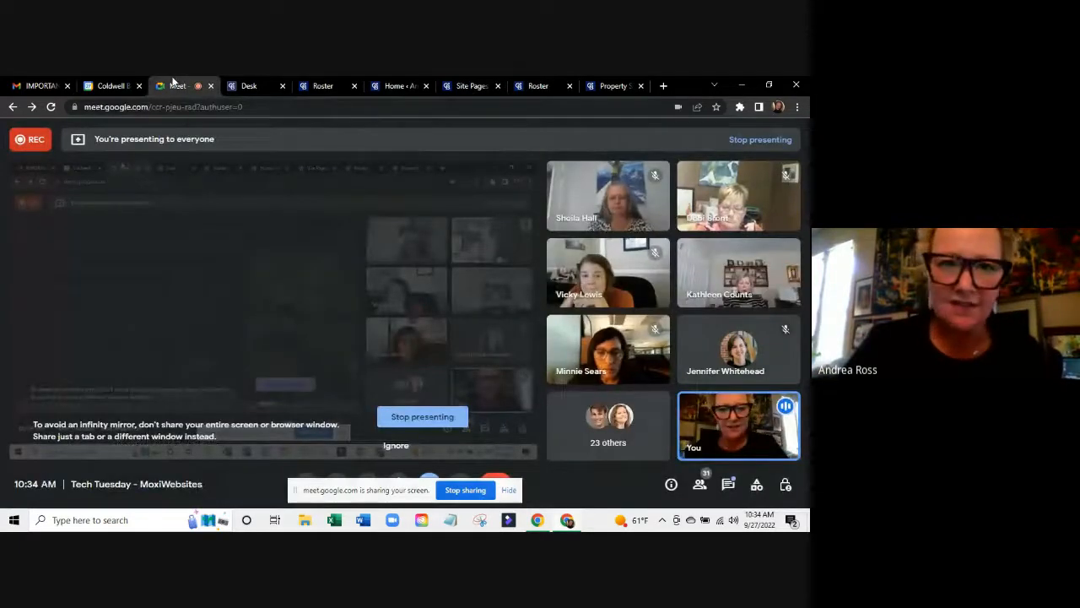
{"action": "left_click", "coordinate": [249, 86]}
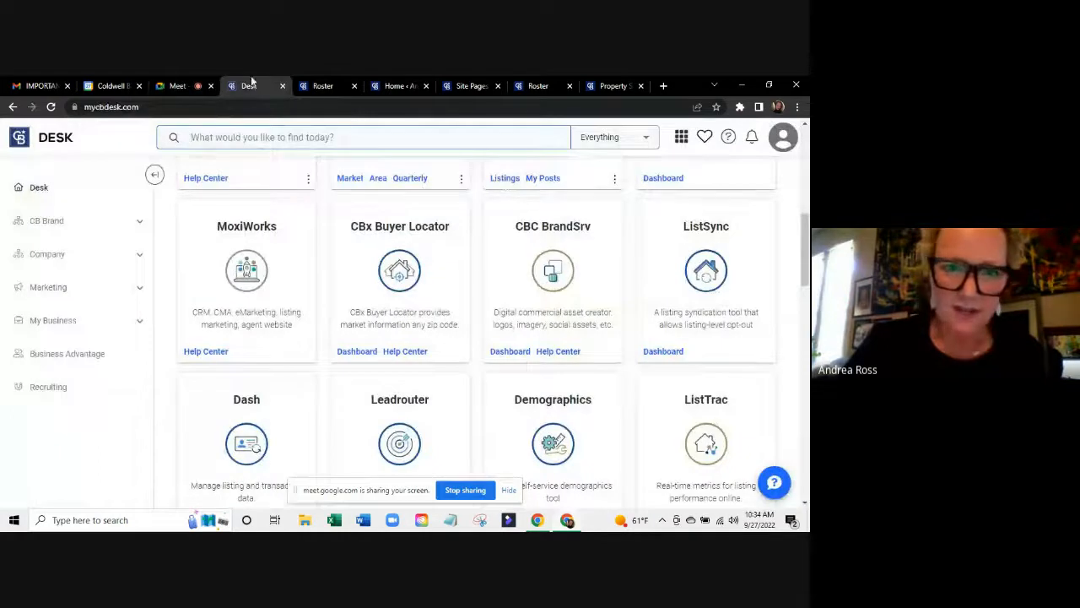
{"action": "left_click", "coordinate": [333, 85]}
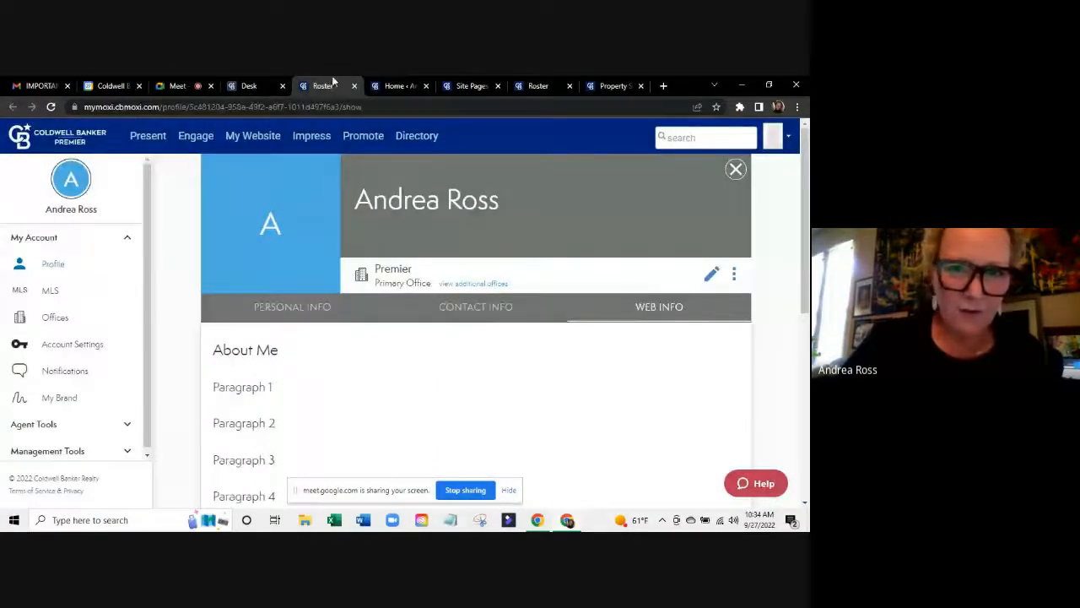
{"action": "left_click", "coordinate": [403, 88]}
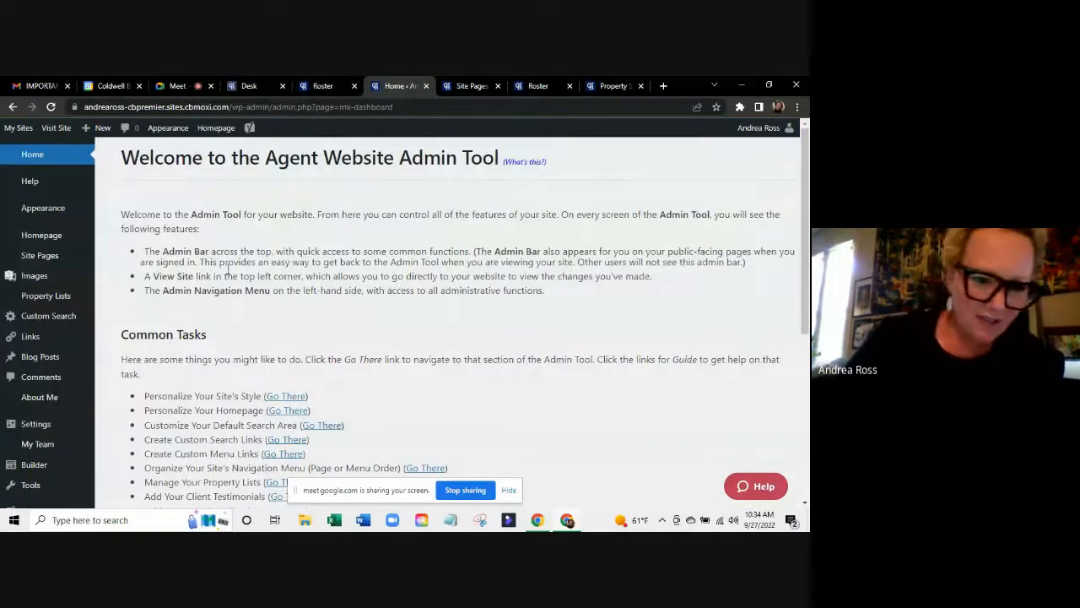
{"action": "scroll", "coordinate": [227, 269], "scroll_direction": "down", "scroll_amount": 2}
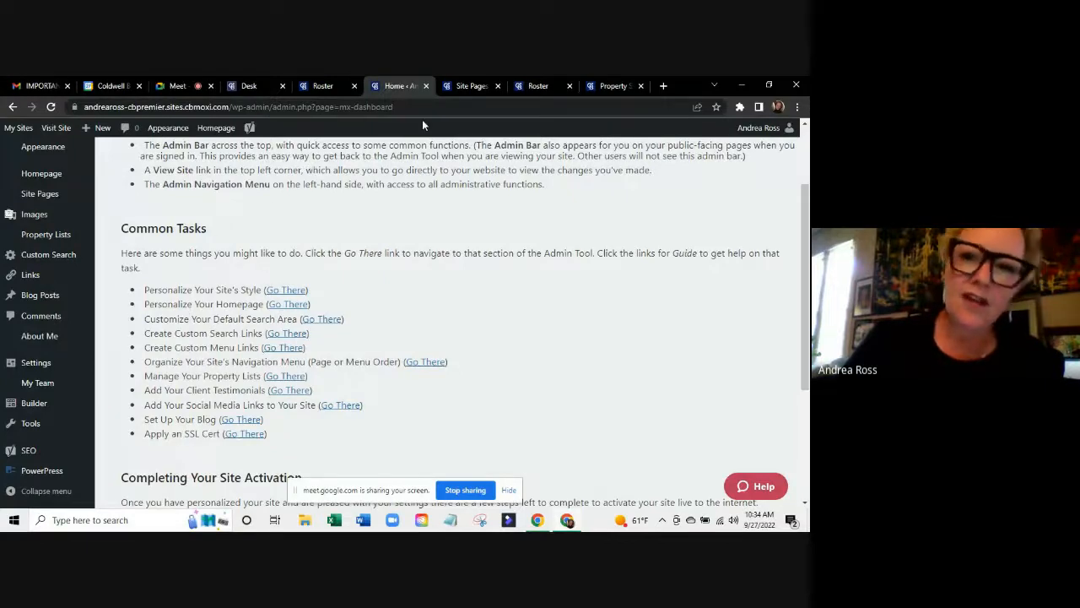
{"action": "left_click", "coordinate": [605, 82]}
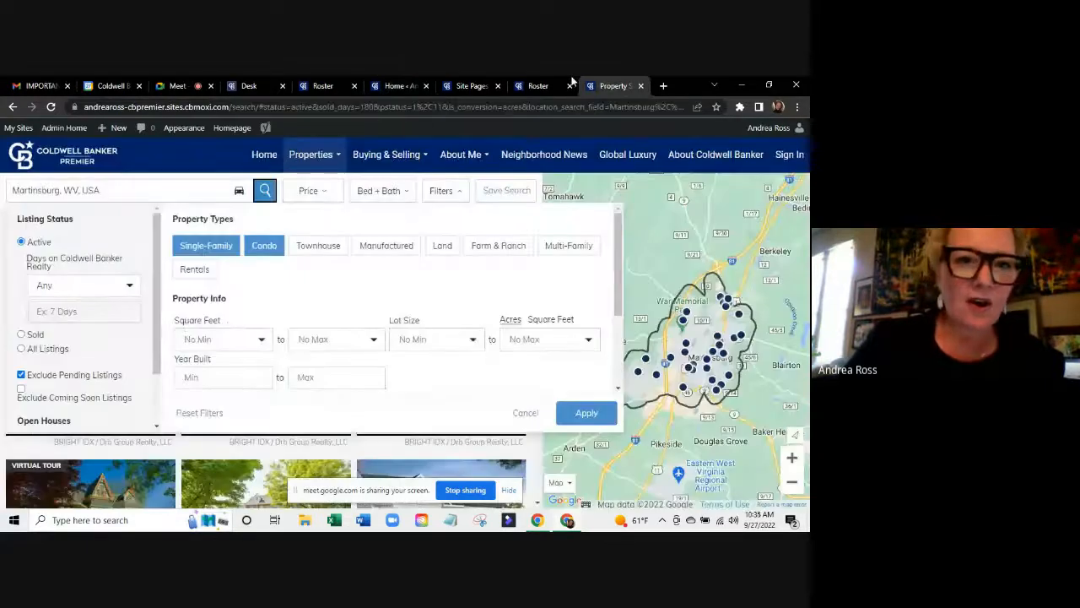
Browse the live homepage's Properties, Buying & Selling and About Me menus, then return to Property Search settings.
{"action": "left_click", "coordinate": [264, 157]}
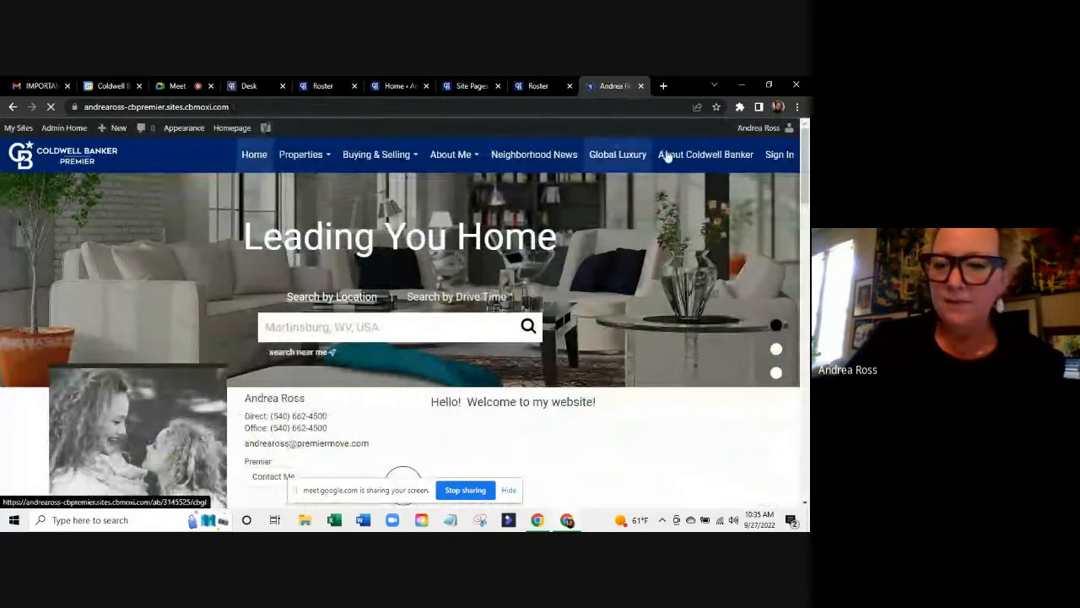
{"action": "mouse_move", "coordinate": [270, 152]}
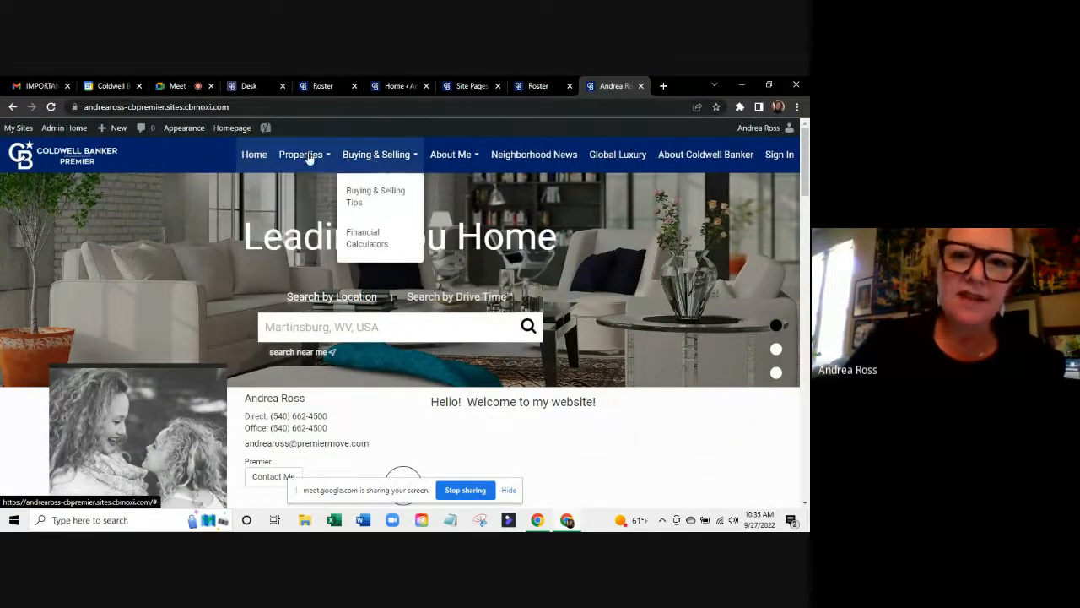
{"action": "mouse_move", "coordinate": [309, 159]}
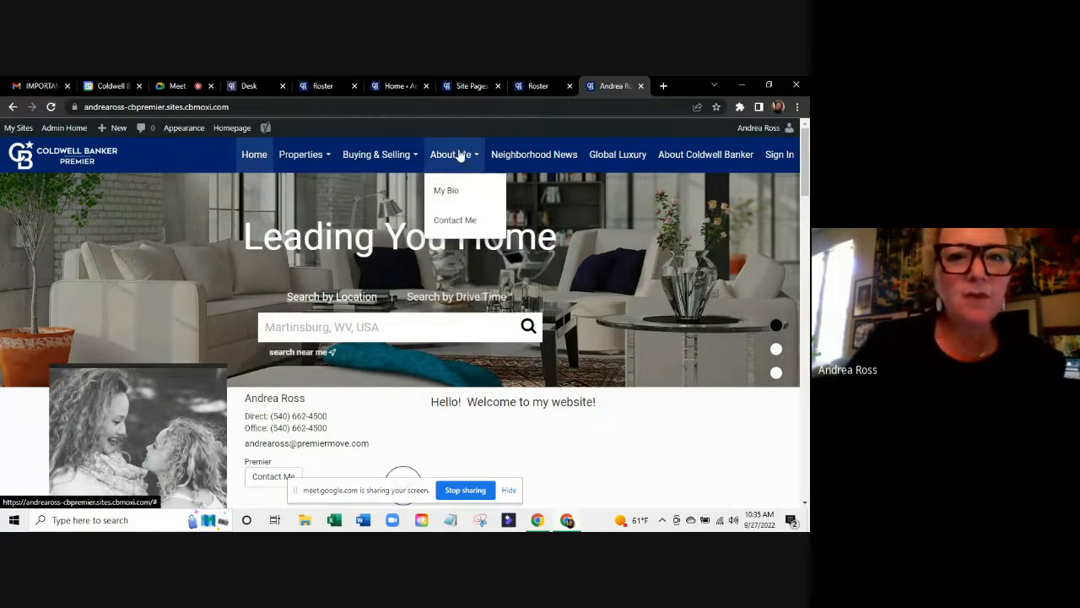
{"action": "mouse_move", "coordinate": [443, 156]}
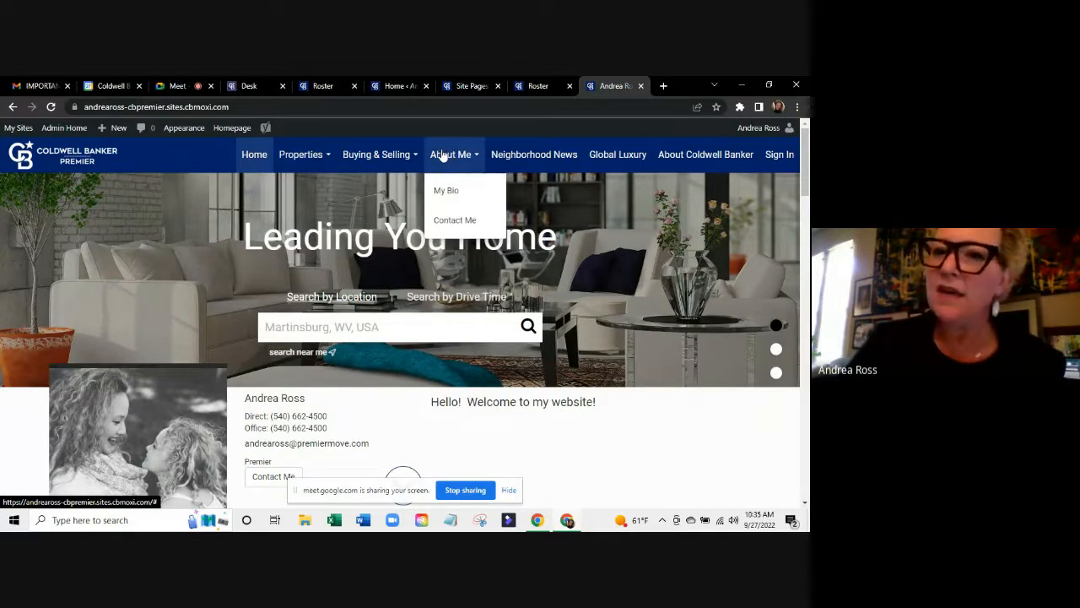
{"action": "left_click", "coordinate": [469, 80]}
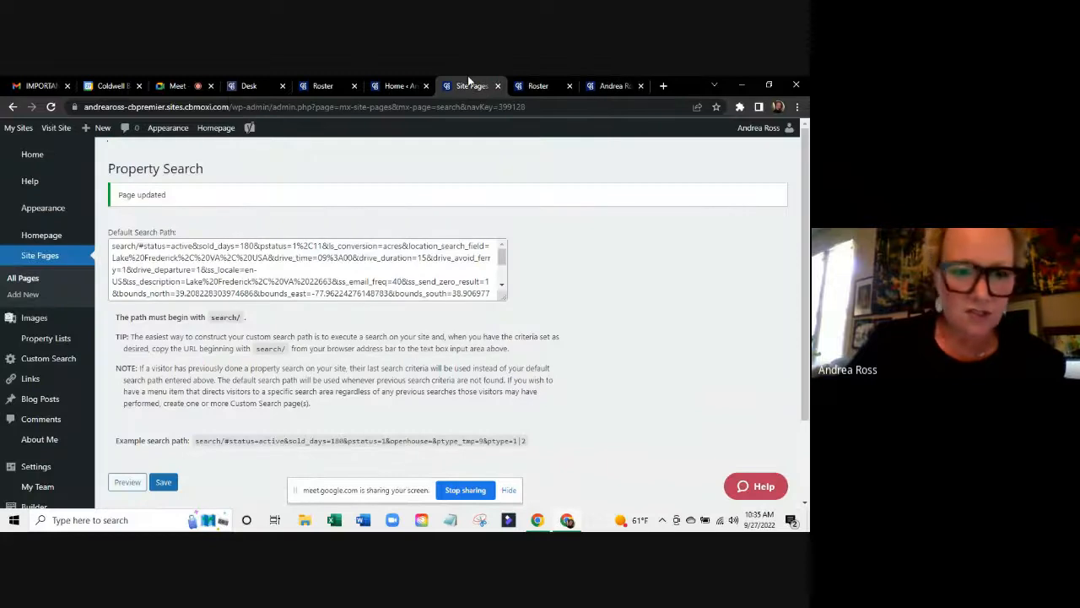
Go to the Home admin dashboard and scroll to its Common Tasks list.
{"action": "left_click", "coordinate": [389, 81]}
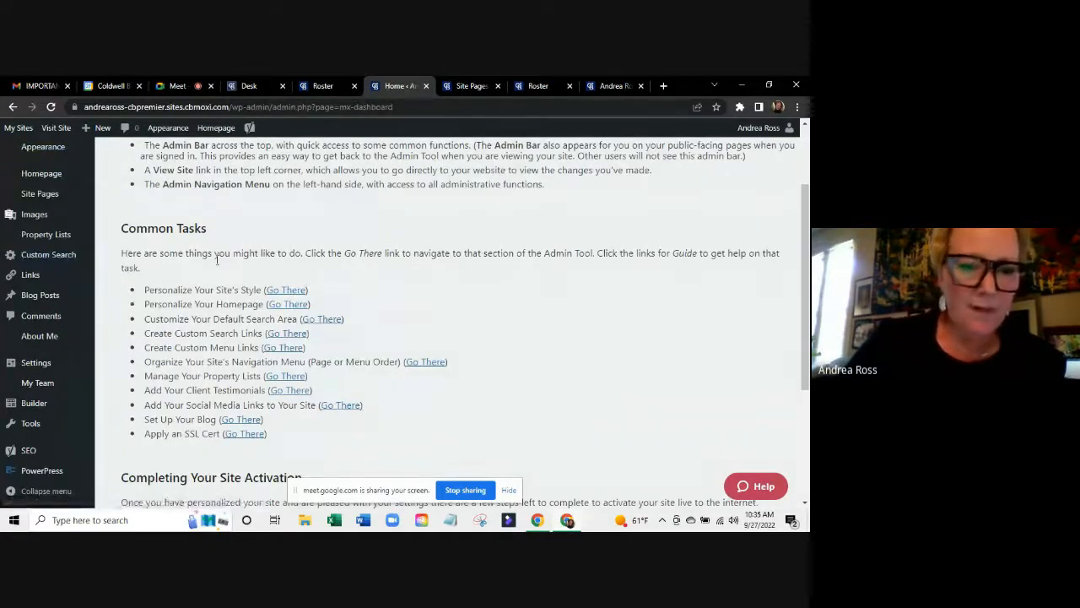
{"action": "scroll", "coordinate": [465, 341], "scroll_direction": "down", "scroll_amount": 1}
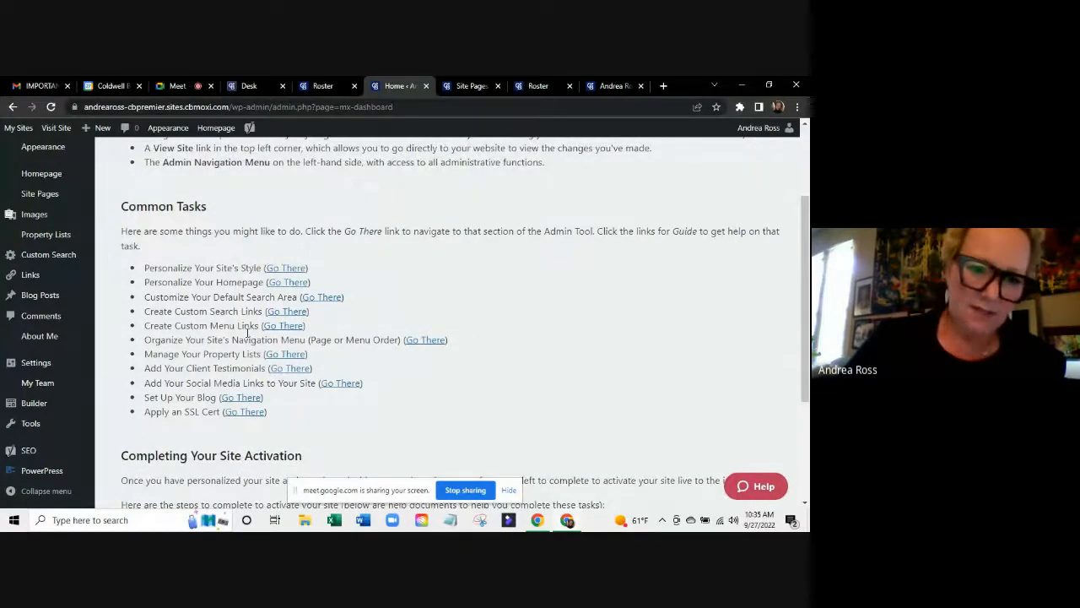
{"action": "left_click", "coordinate": [423, 341]}
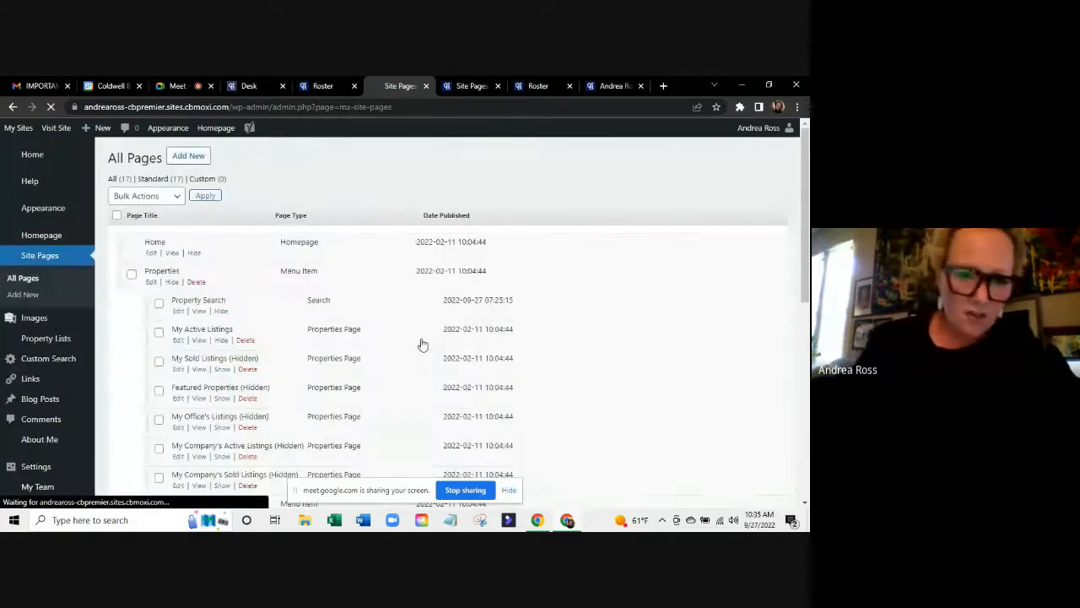
{"action": "scroll", "coordinate": [423, 344], "scroll_direction": "down", "scroll_amount": 1}
{"action": "scroll", "coordinate": [423, 344], "scroll_direction": "down", "scroll_amount": 2}
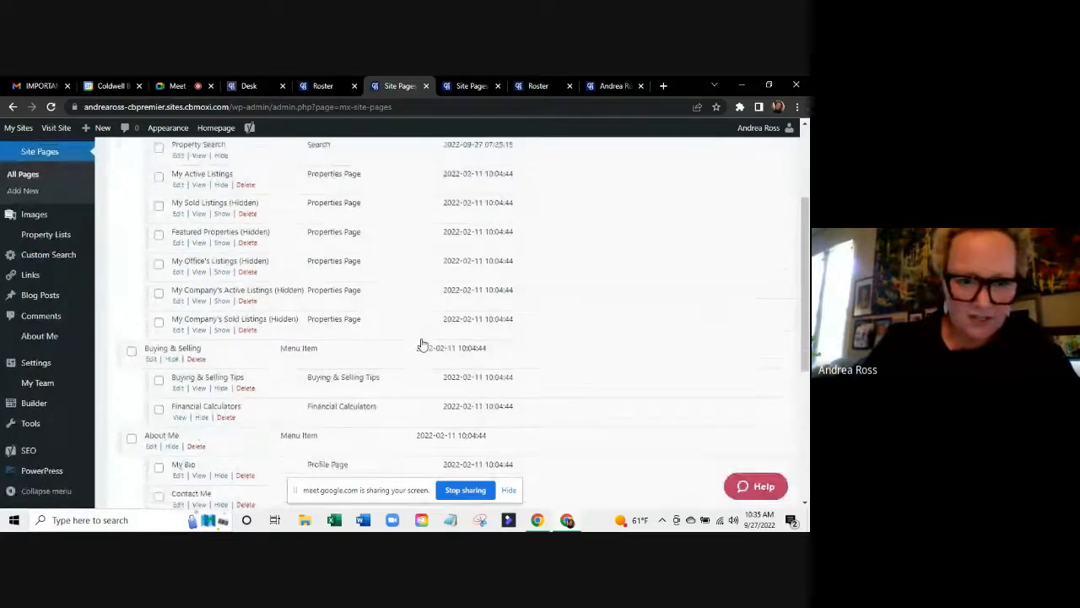
{"action": "scroll", "coordinate": [423, 345], "scroll_direction": "down", "scroll_amount": 3}
{"action": "scroll", "coordinate": [423, 345], "scroll_direction": "down", "scroll_amount": 1}
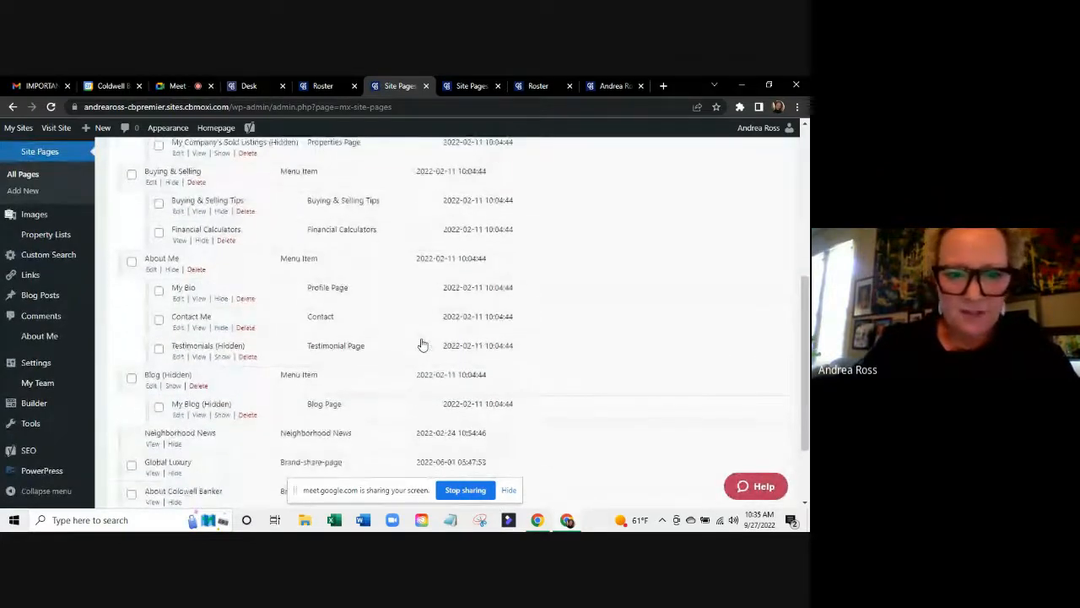
{"action": "scroll", "coordinate": [423, 344], "scroll_direction": "up", "scroll_amount": 4}
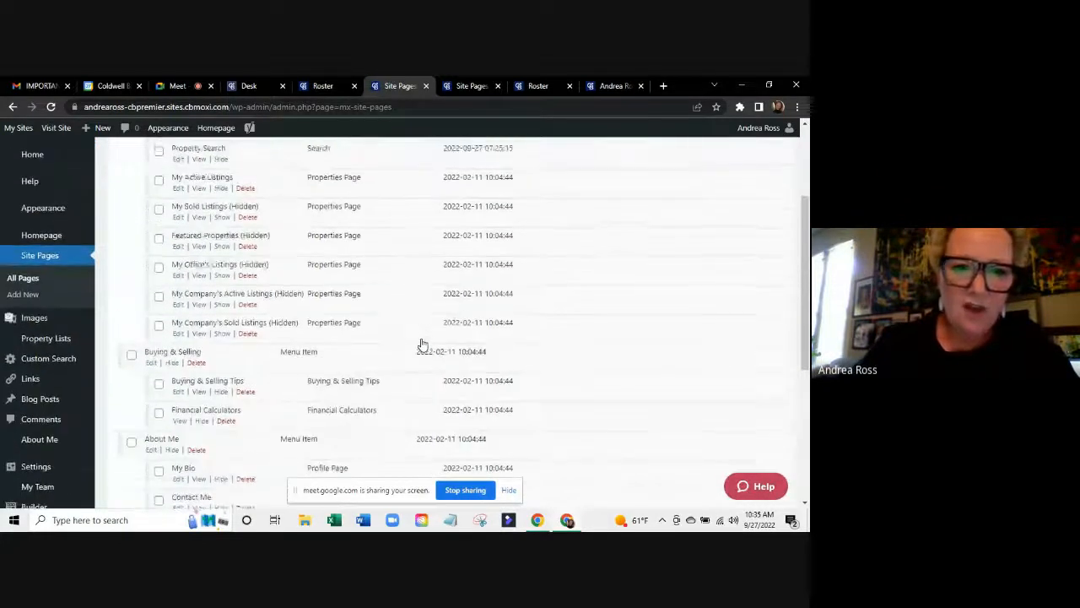
{"action": "scroll", "coordinate": [422, 345], "scroll_direction": "up", "scroll_amount": 2}
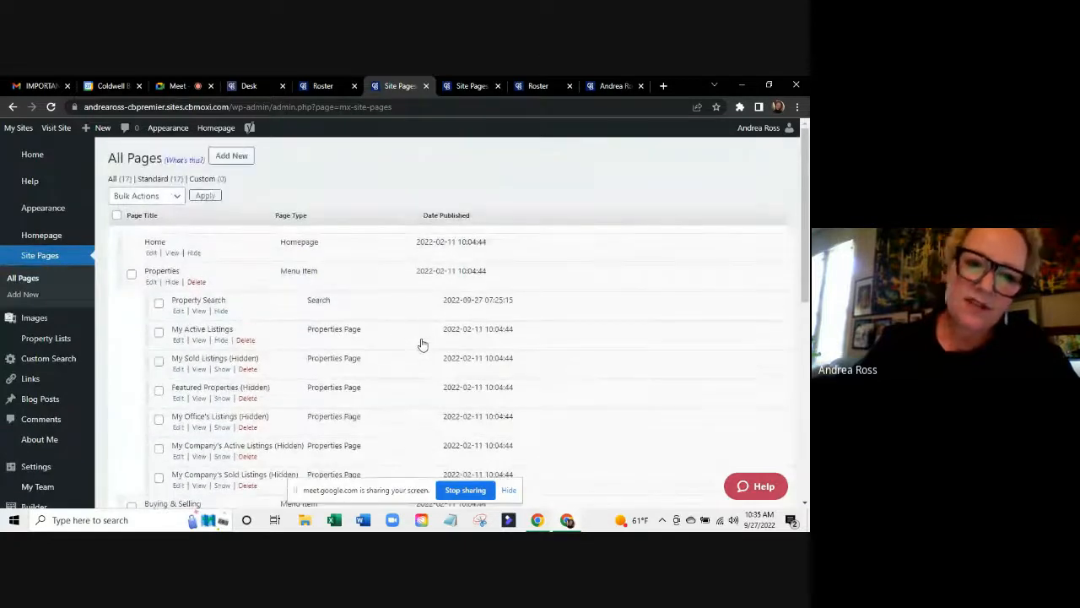
{"action": "left_click", "coordinate": [609, 86]}
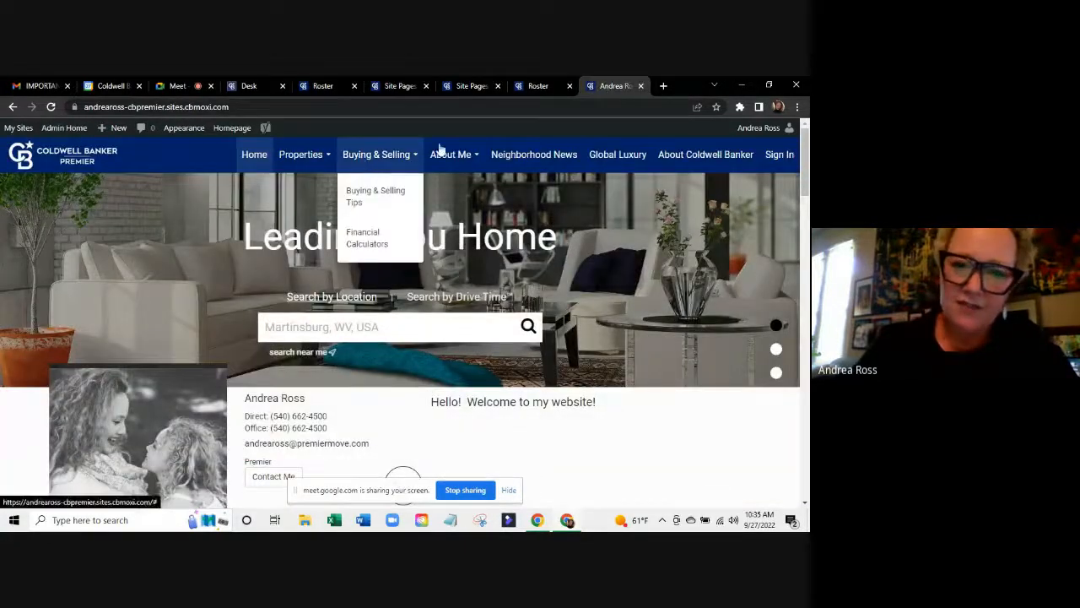
{"action": "mouse_move", "coordinate": [314, 159]}
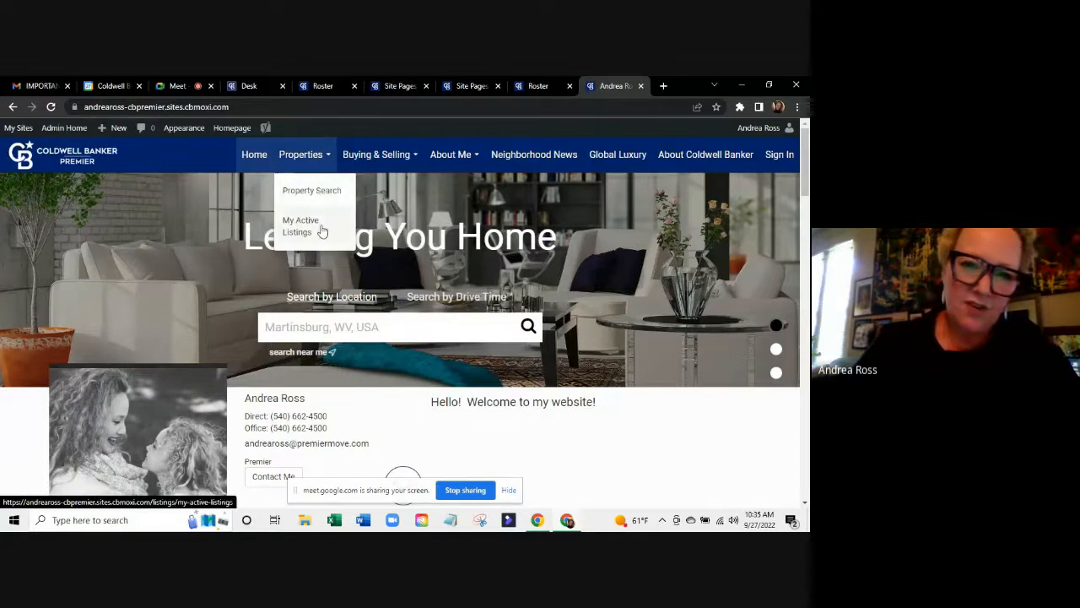
{"action": "mouse_move", "coordinate": [395, 150]}
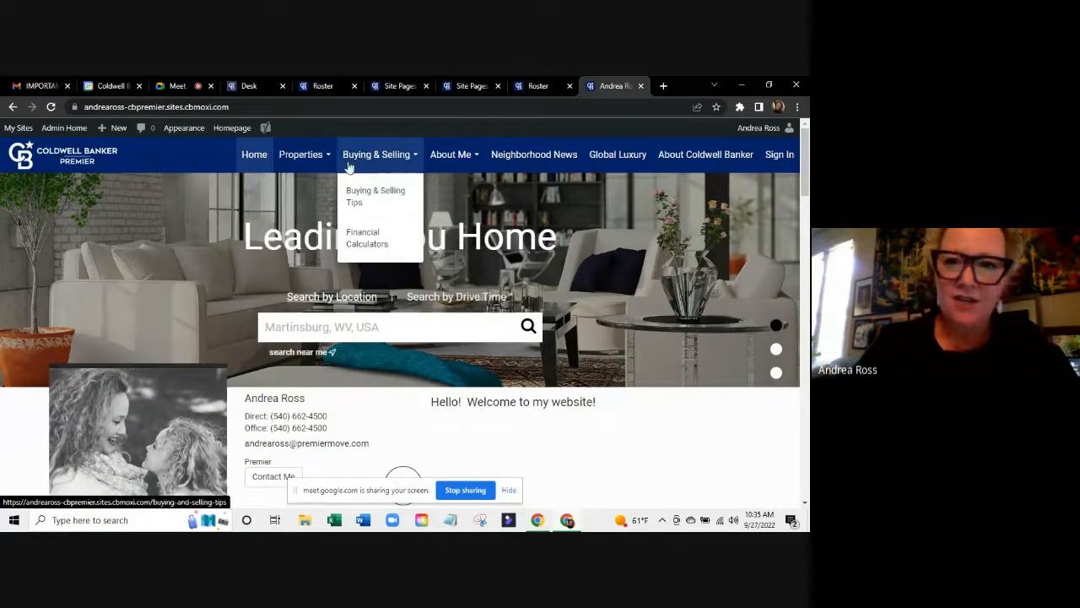
{"action": "left_click", "coordinate": [471, 85]}
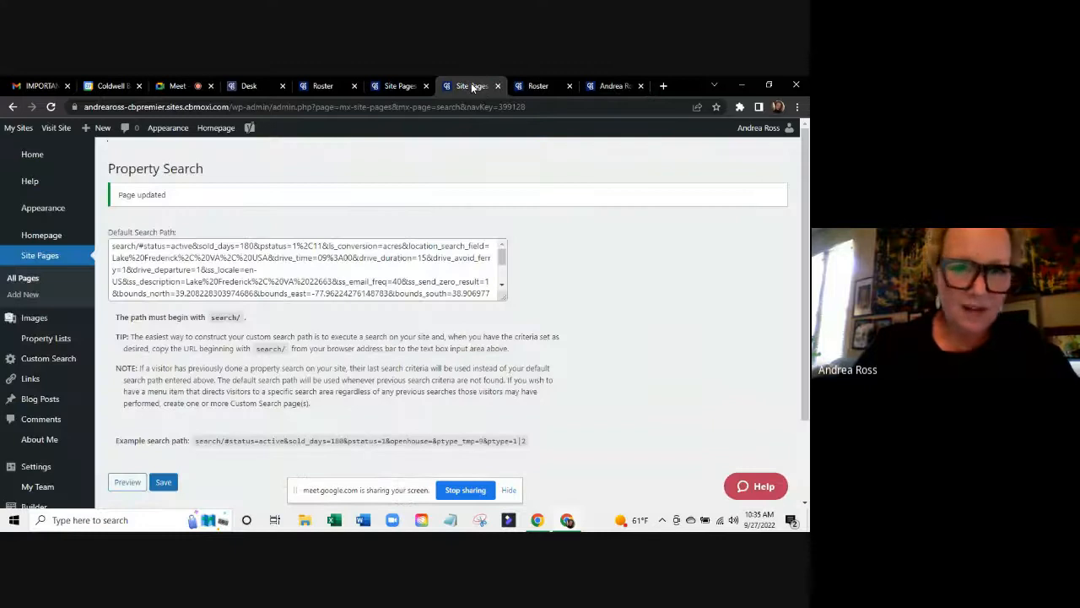
{"action": "left_click", "coordinate": [395, 87]}
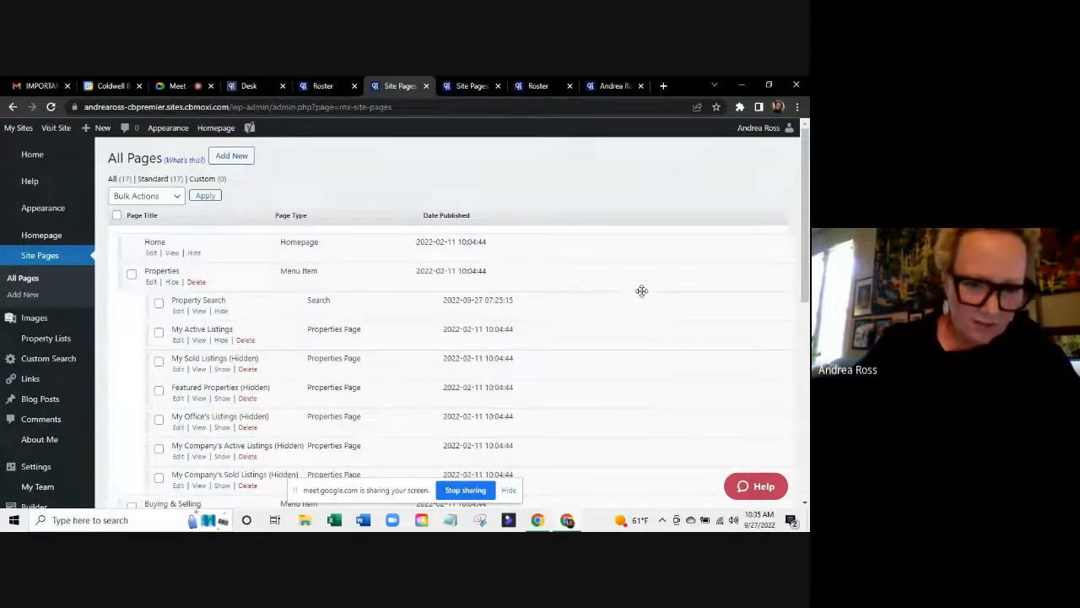
{"action": "scroll", "coordinate": [639, 287], "scroll_direction": "down", "scroll_amount": 2}
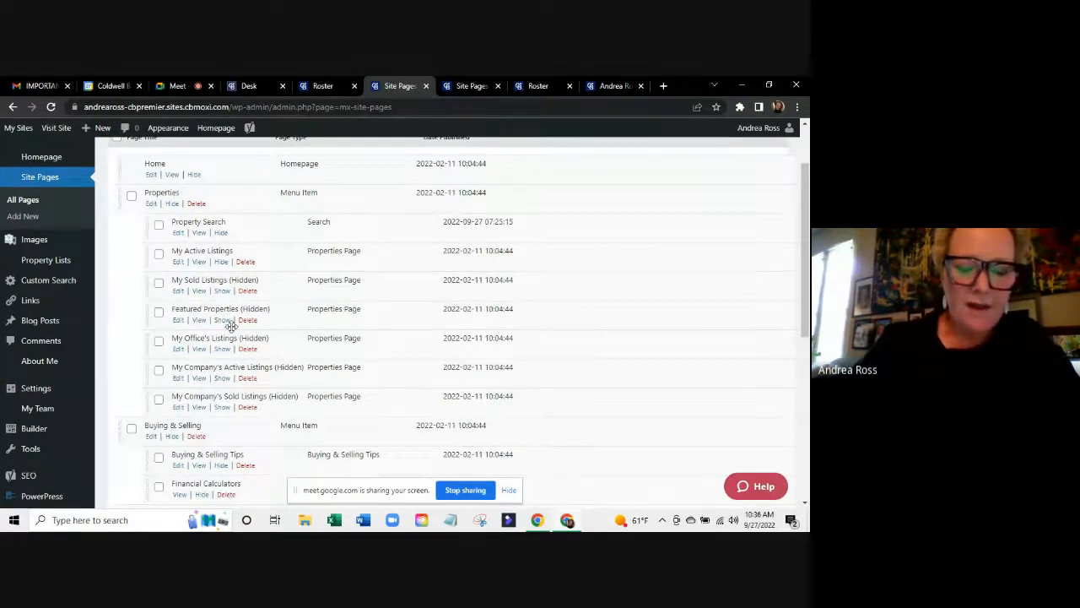
{"action": "scroll", "coordinate": [231, 326], "scroll_direction": "down", "scroll_amount": 2}
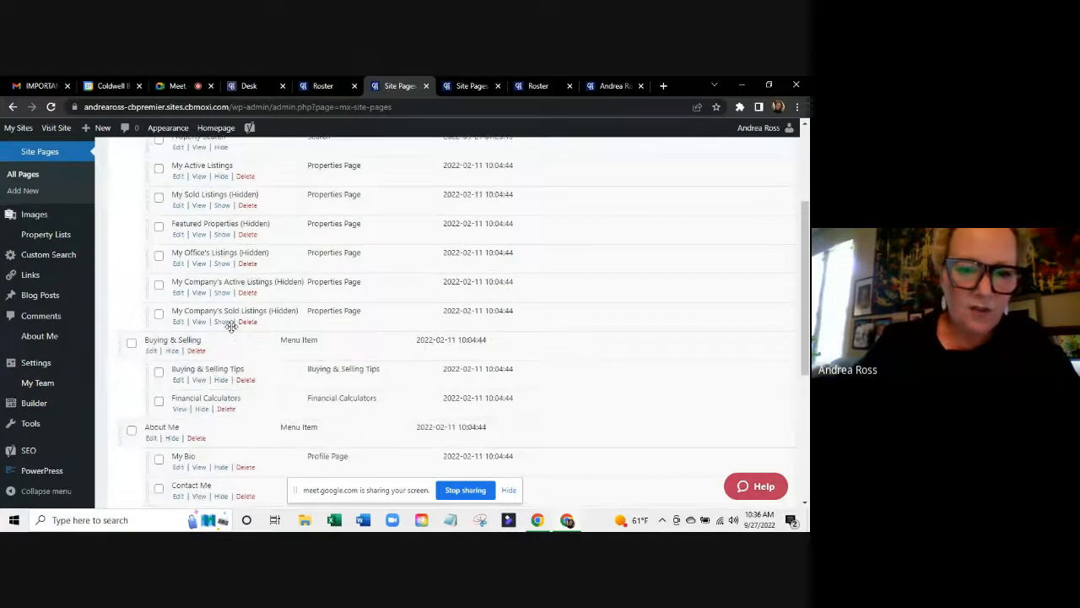
{"action": "scroll", "coordinate": [231, 326], "scroll_direction": "down", "scroll_amount": 2}
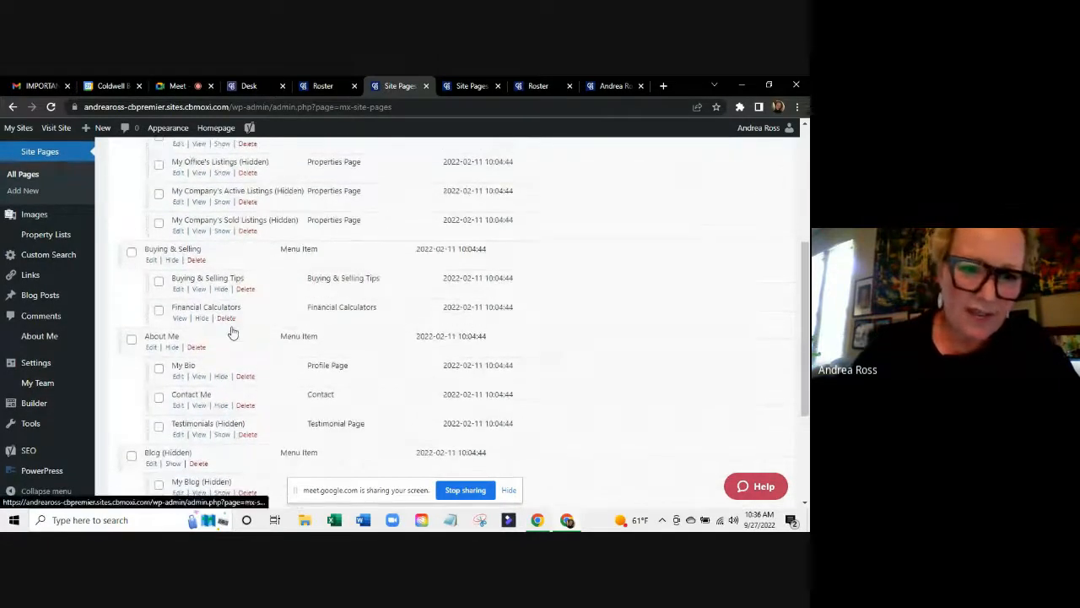
{"action": "scroll", "coordinate": [231, 329], "scroll_direction": "down", "scroll_amount": 1}
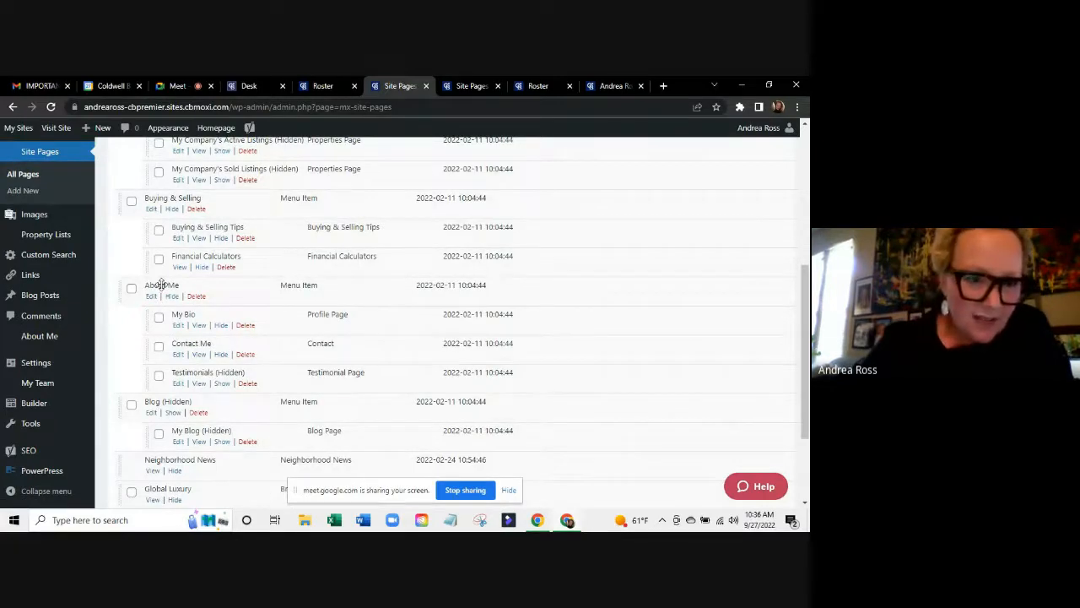
Drag the About Me group with its child pages right below Home and publish the navigation.
{"action": "left_click_drag", "start_coordinate": [160, 285], "coordinate": [157, 149]}
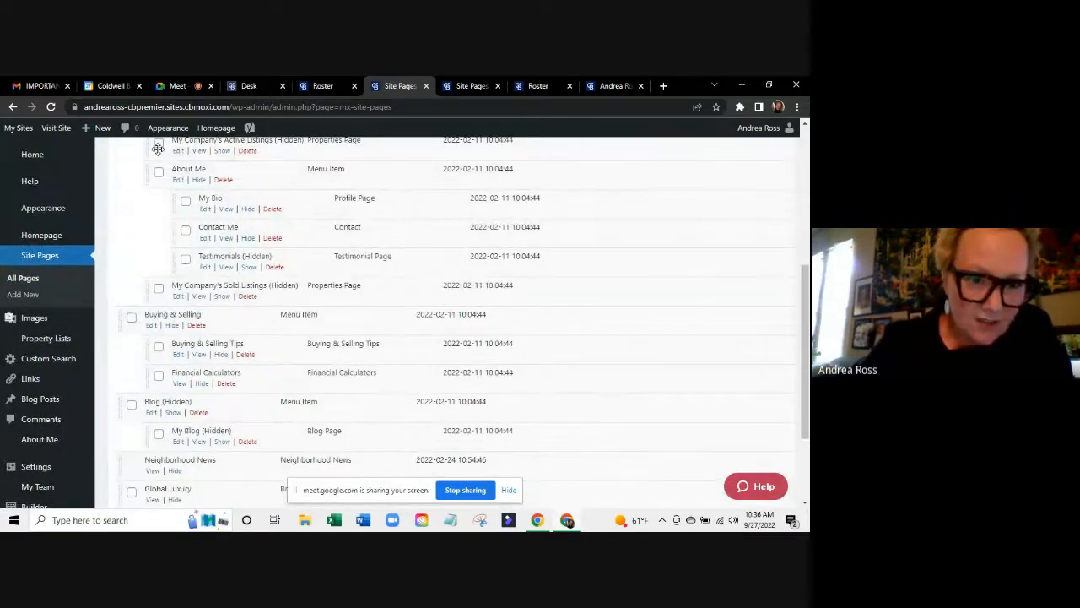
{"action": "scroll", "coordinate": [173, 238], "scroll_direction": "up", "scroll_amount": 1}
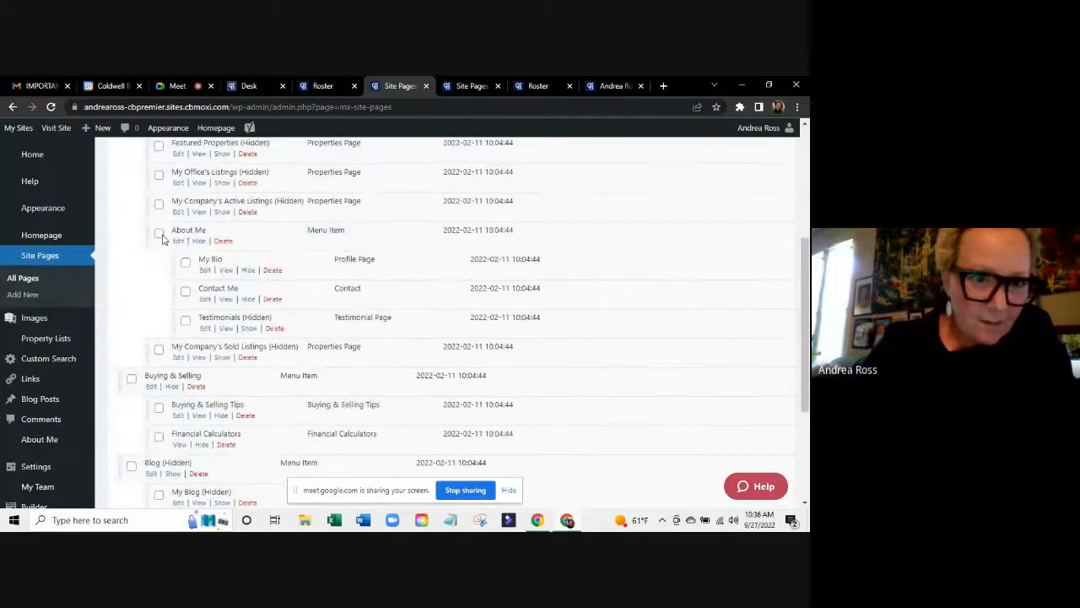
{"action": "left_click", "coordinate": [161, 235]}
{"action": "left_click_drag", "start_coordinate": [176, 234], "coordinate": [163, 152]}
{"action": "scroll", "coordinate": [215, 183], "scroll_direction": "up", "scroll_amount": 3}
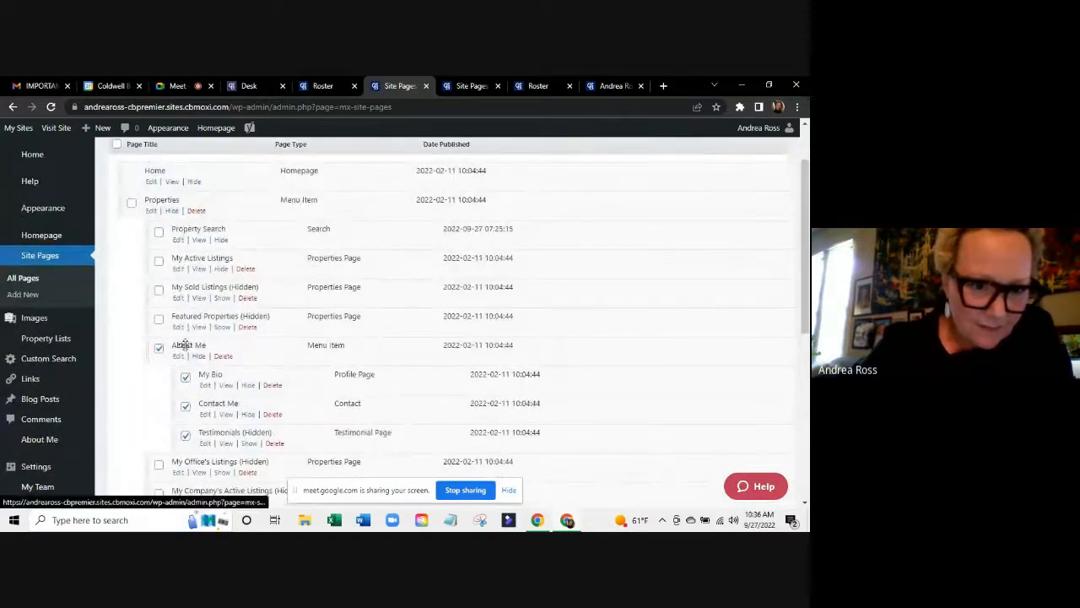
{"action": "left_click_drag", "start_coordinate": [181, 345], "coordinate": [171, 211]}
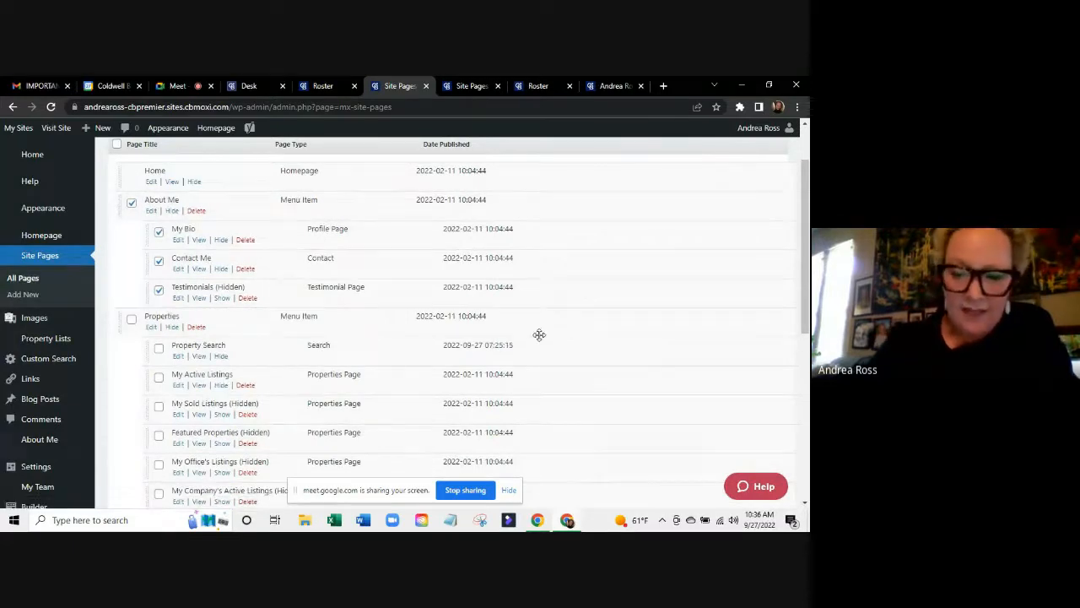
{"action": "scroll", "coordinate": [539, 335], "scroll_direction": "down", "scroll_amount": 5}
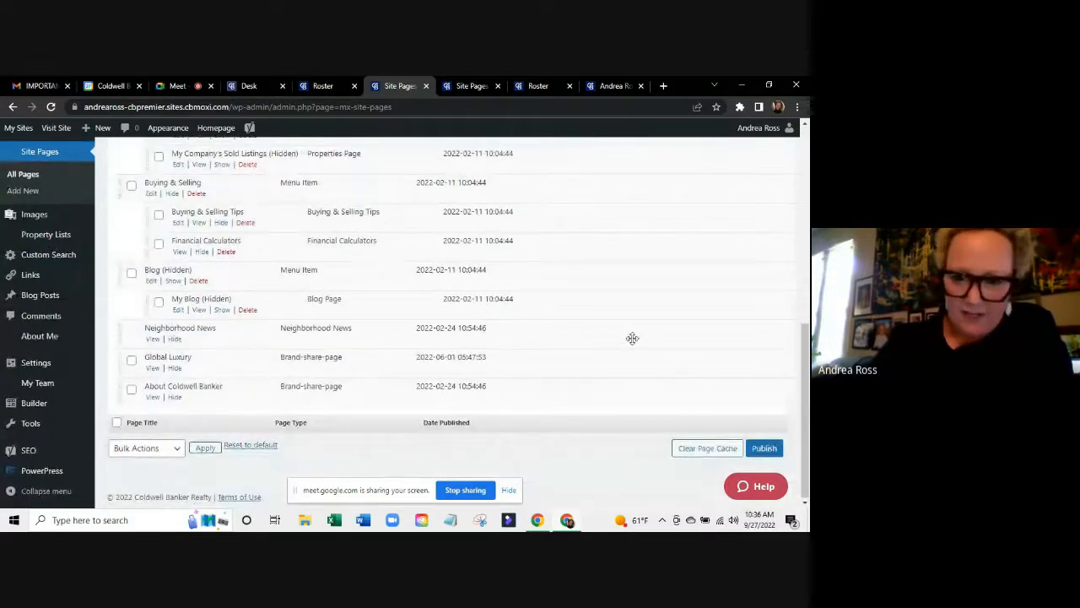
{"action": "left_click", "coordinate": [761, 449]}
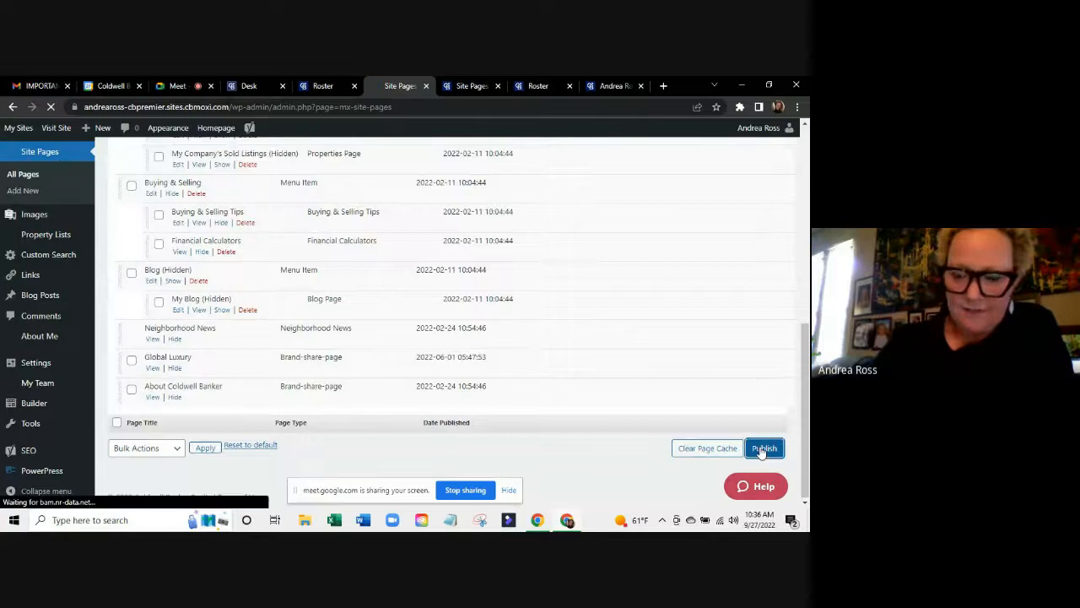
{"action": "left_click", "coordinate": [615, 85]}
Reload the live site to confirm the new menu order, then return to the dashboard's Common Tasks.
{"action": "left_click", "coordinate": [51, 107]}
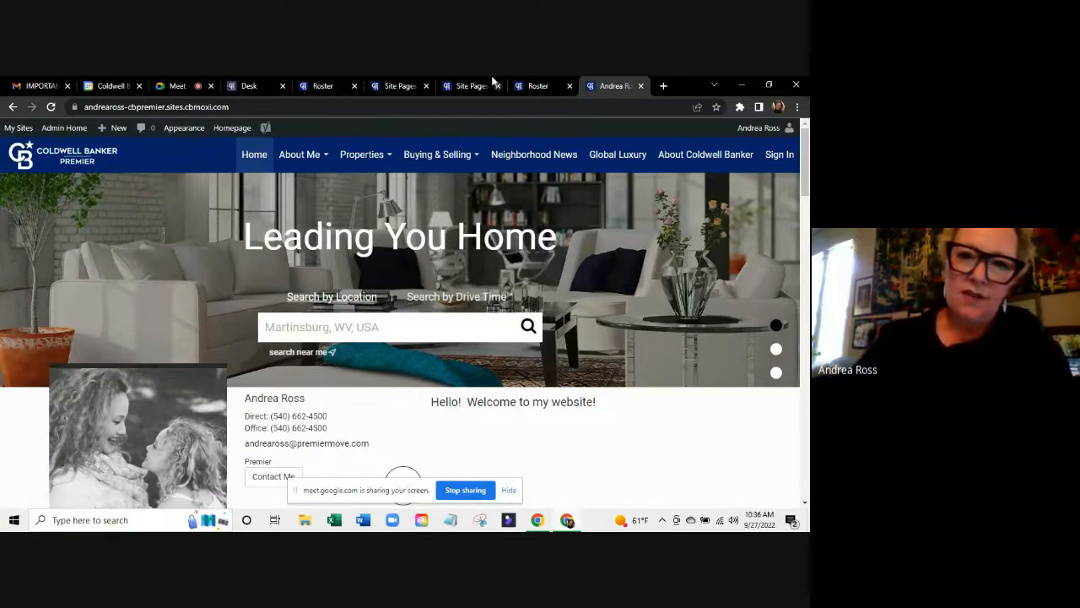
{"action": "left_click", "coordinate": [400, 85]}
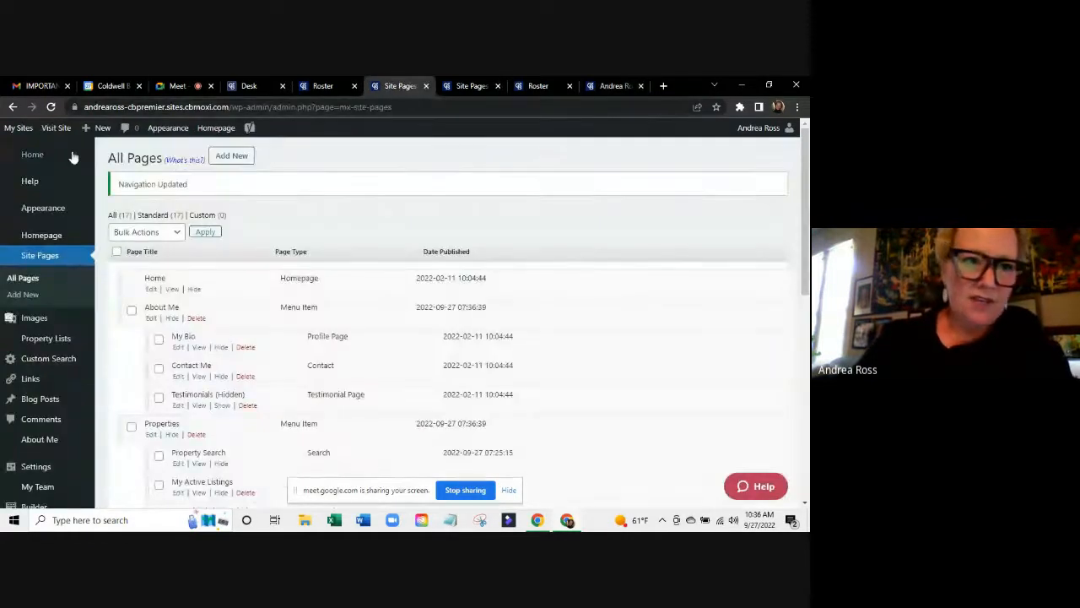
{"action": "left_click", "coordinate": [32, 153]}
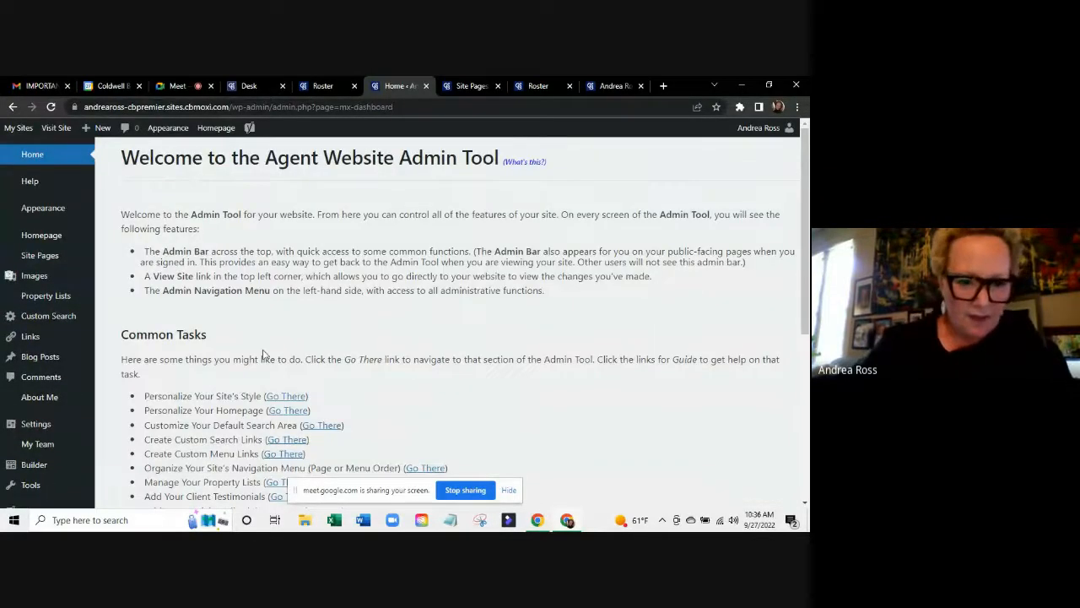
{"action": "scroll", "coordinate": [261, 371], "scroll_direction": "down", "scroll_amount": 3}
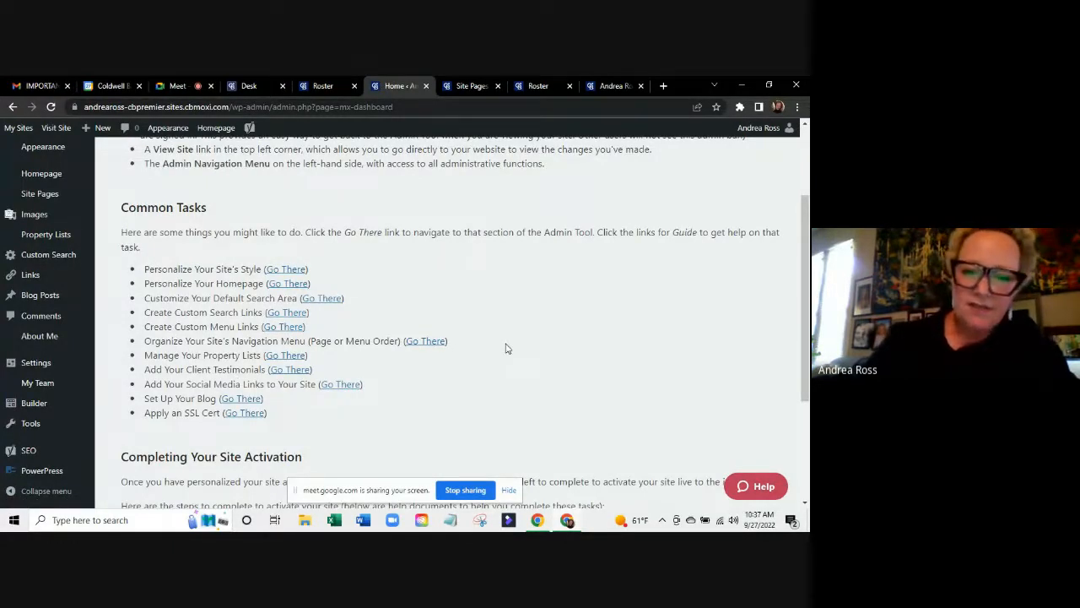
{"action": "scroll", "coordinate": [506, 349], "scroll_direction": "down", "scroll_amount": 1}
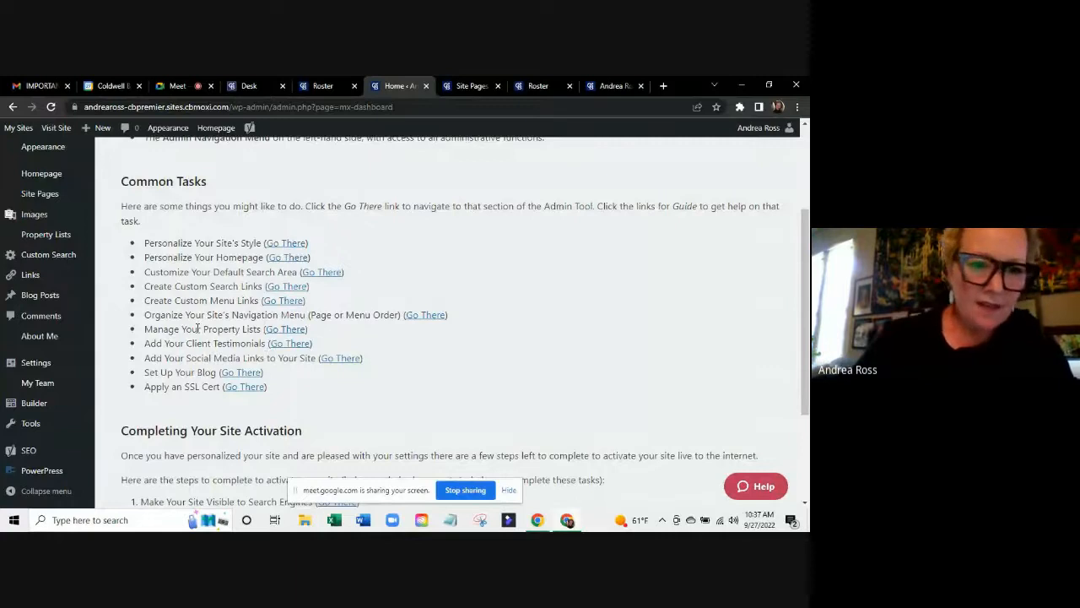
Open Add Your Client Testimonials and enter a header praising a person by name, then go to Content.
{"action": "left_click", "coordinate": [285, 345]}
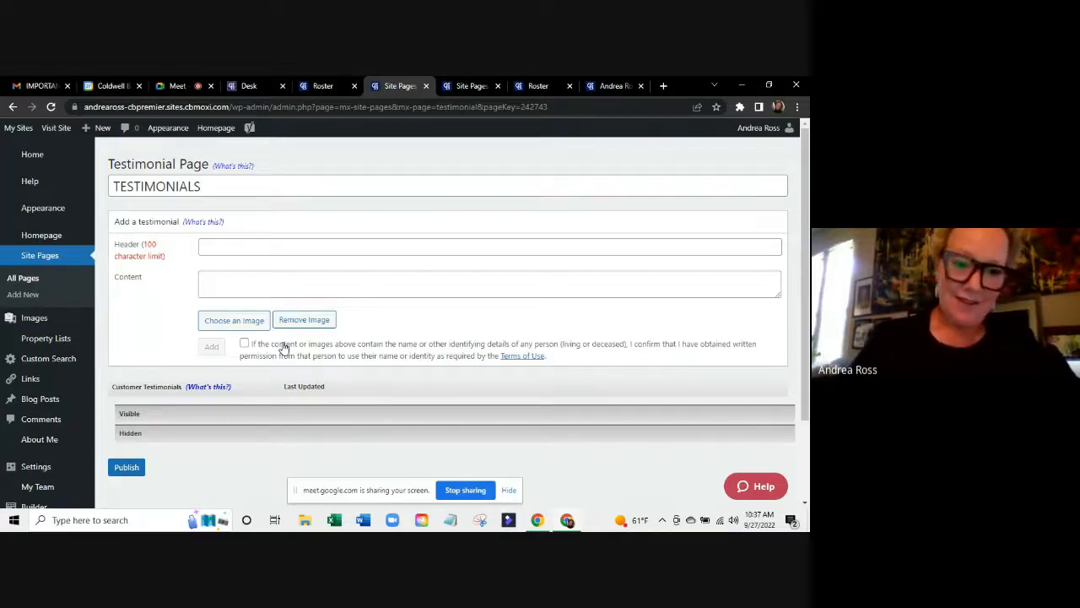
{"action": "left_click", "coordinate": [238, 247]}
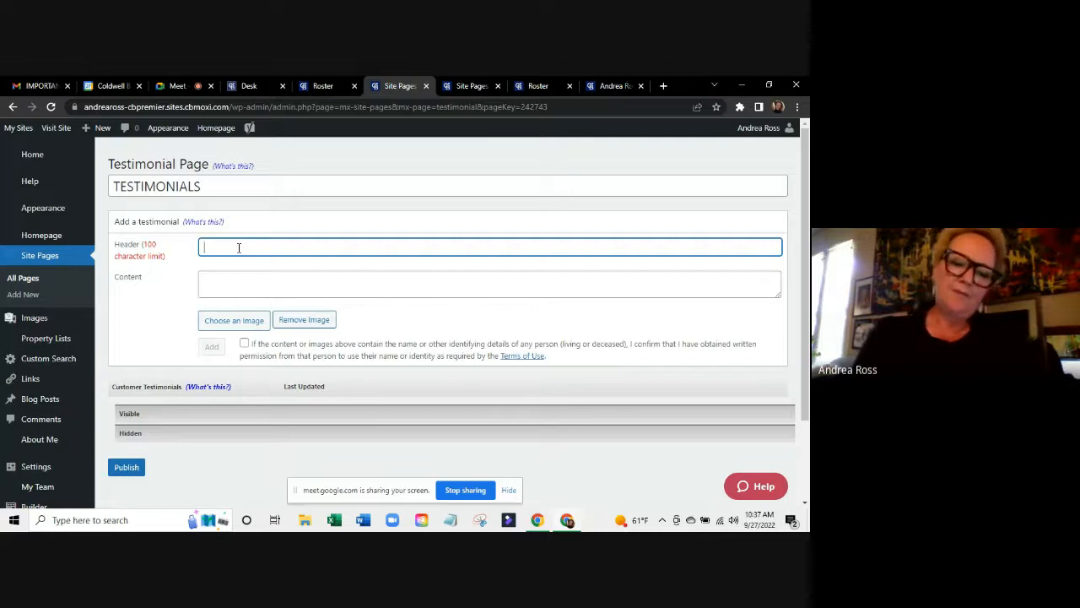
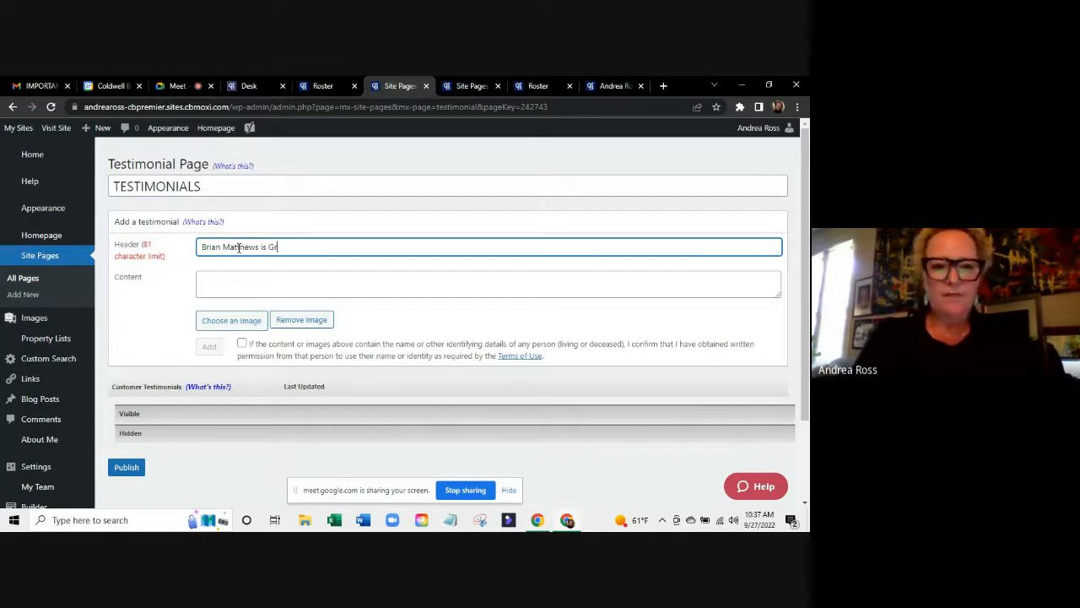
{"action": "type", "text": "eat!"}
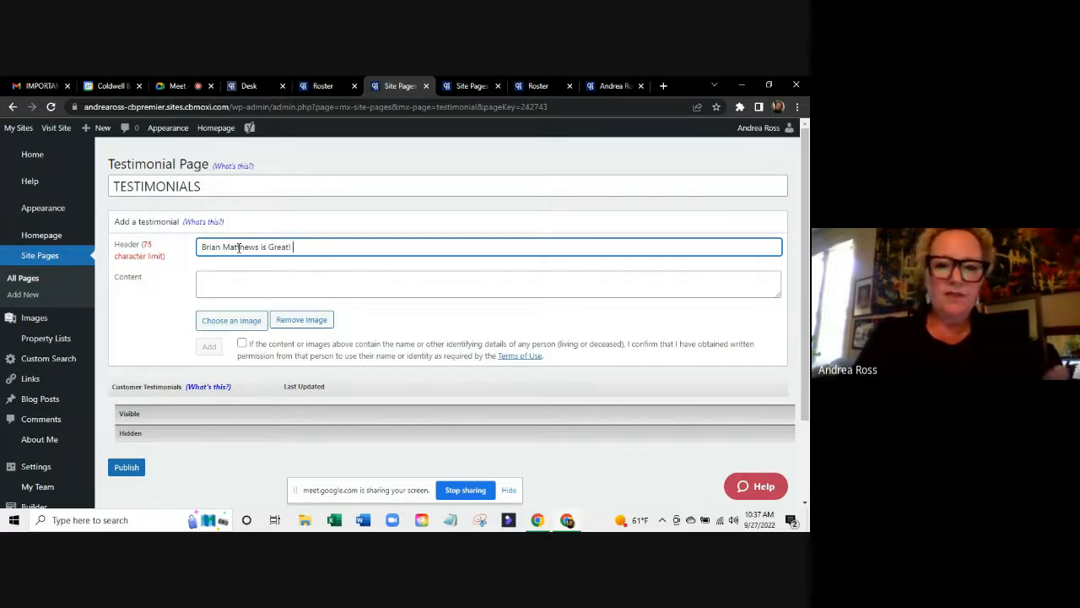
{"action": "left_click", "coordinate": [232, 283]}
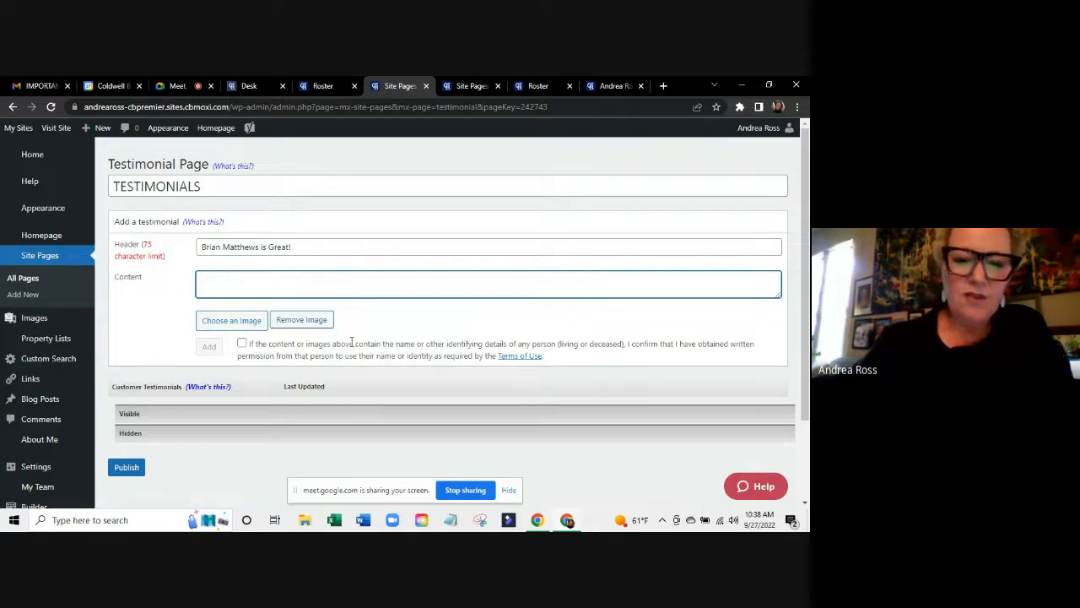
{"action": "left_click", "coordinate": [352, 341]}
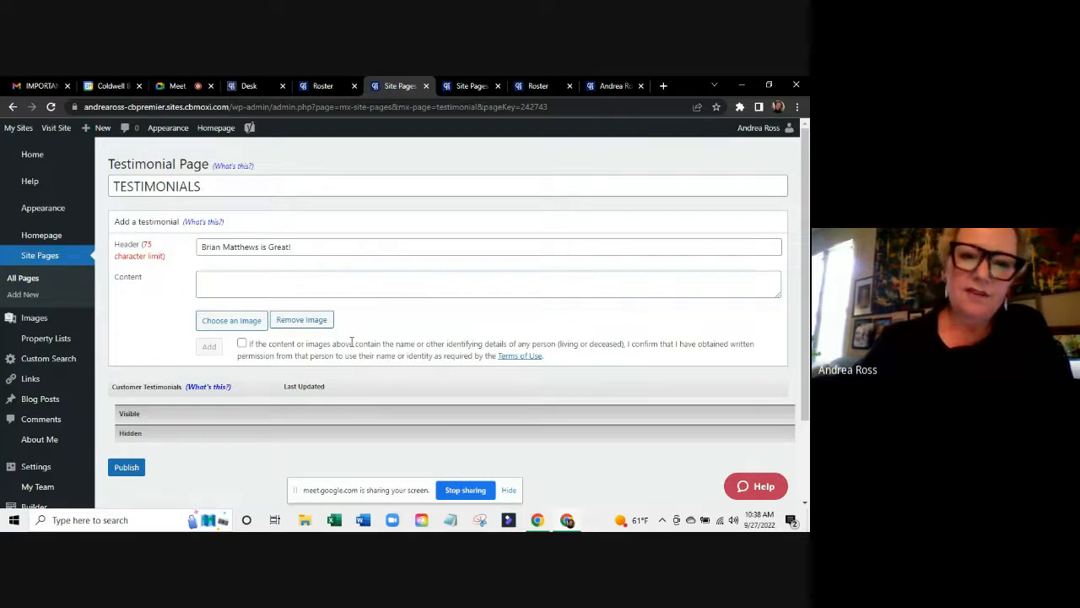
{"action": "left_click", "coordinate": [319, 276]}
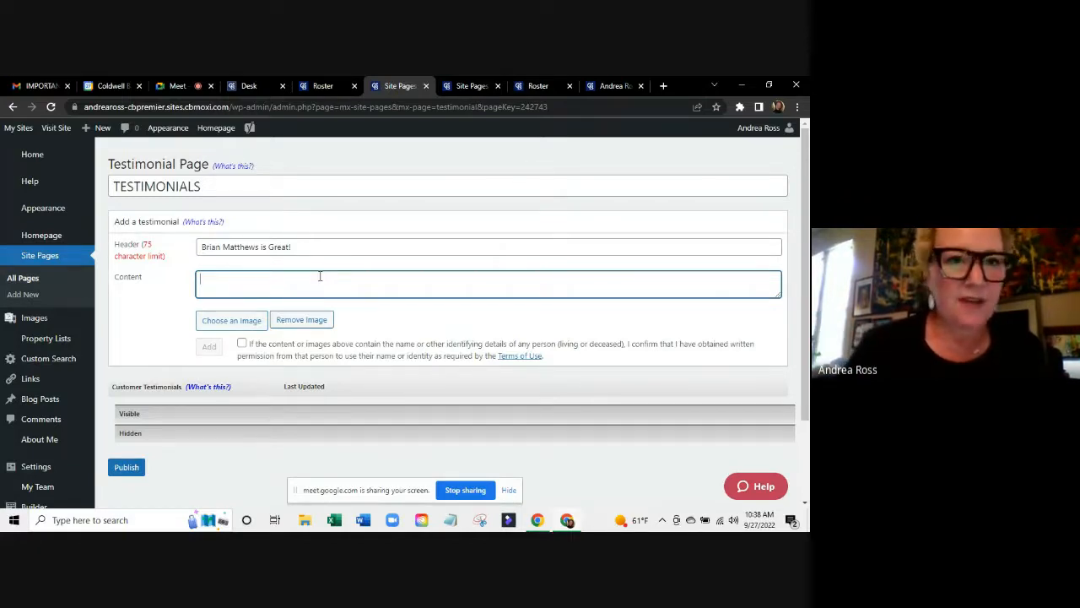
{"action": "scroll", "coordinate": [379, 289], "scroll_direction": "down", "scroll_amount": 2}
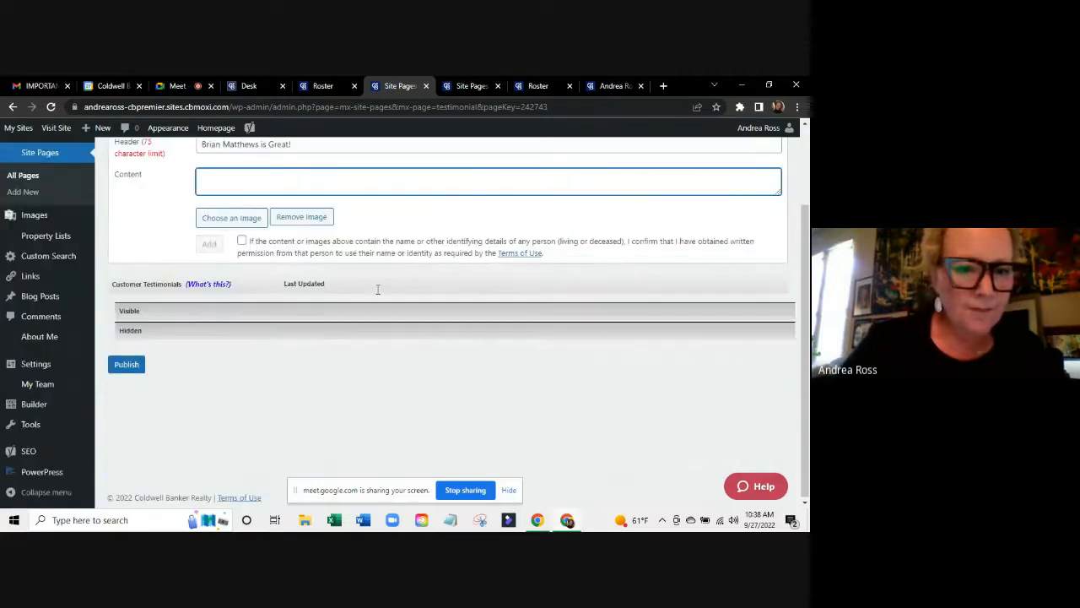
{"action": "left_click", "coordinate": [132, 364]}
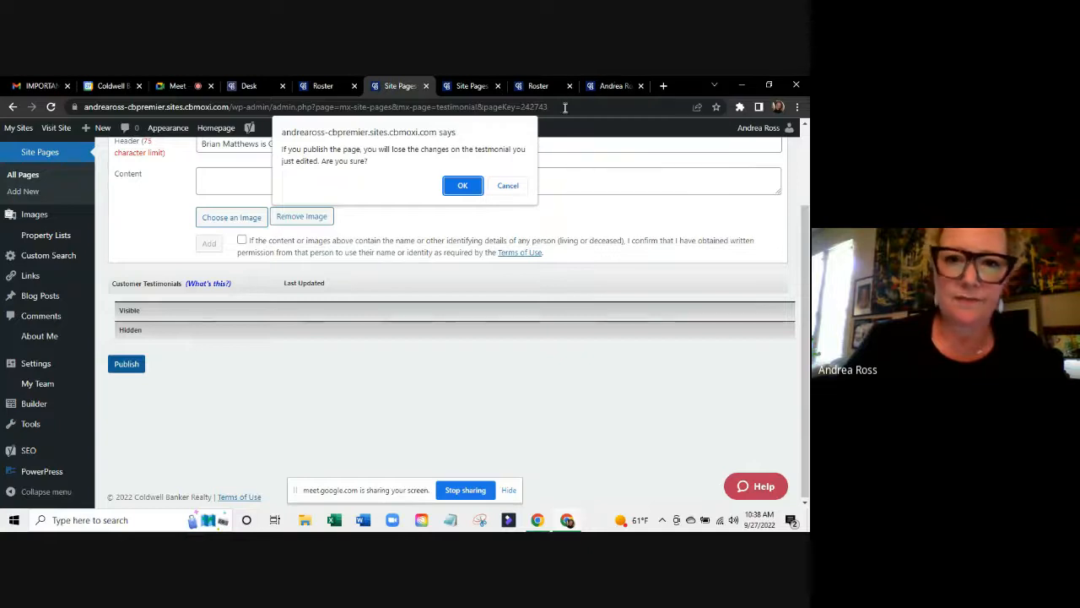
{"action": "left_click", "coordinate": [462, 187]}
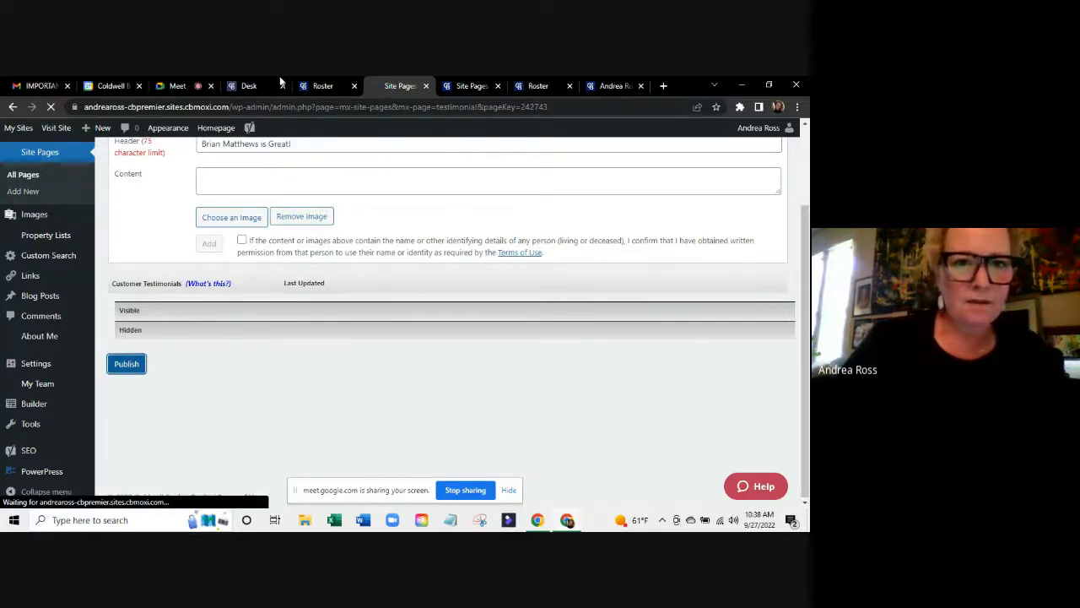
{"action": "left_click", "coordinate": [250, 84]}
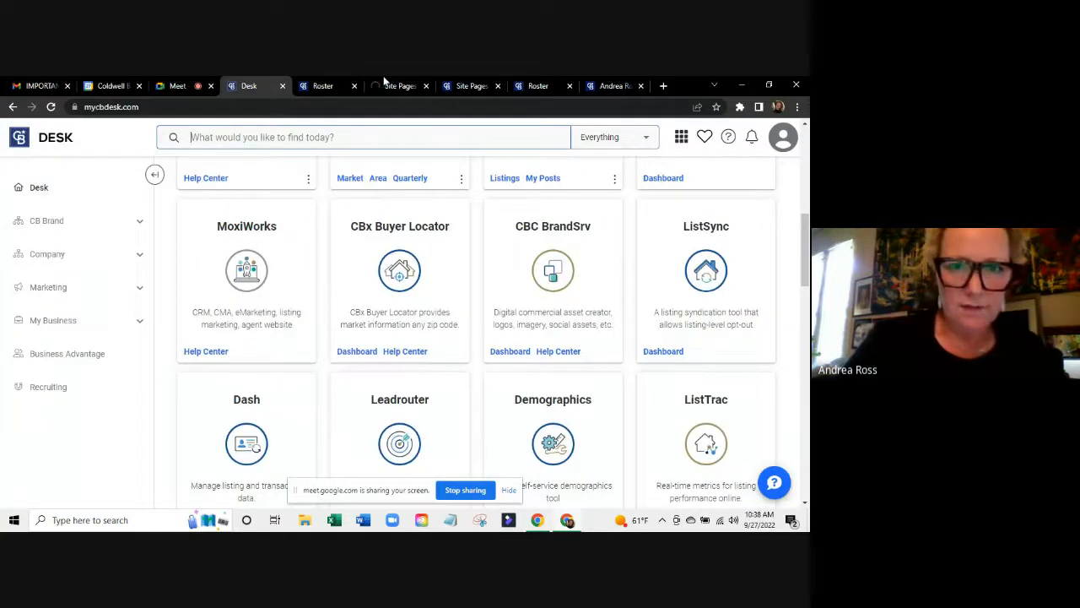
{"action": "left_click", "coordinate": [324, 85]}
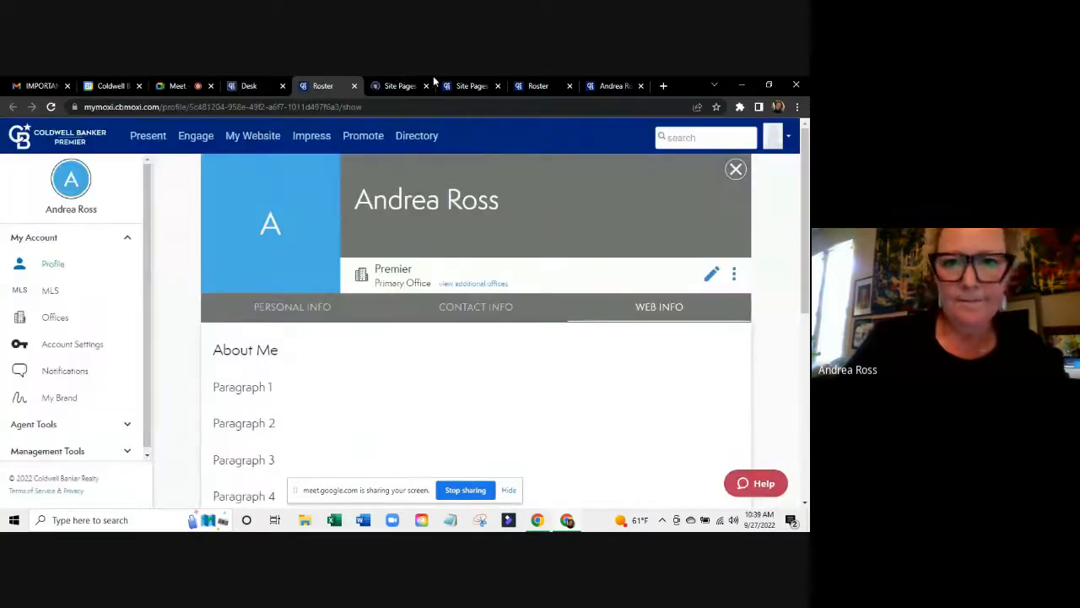
{"action": "left_click", "coordinate": [397, 85]}
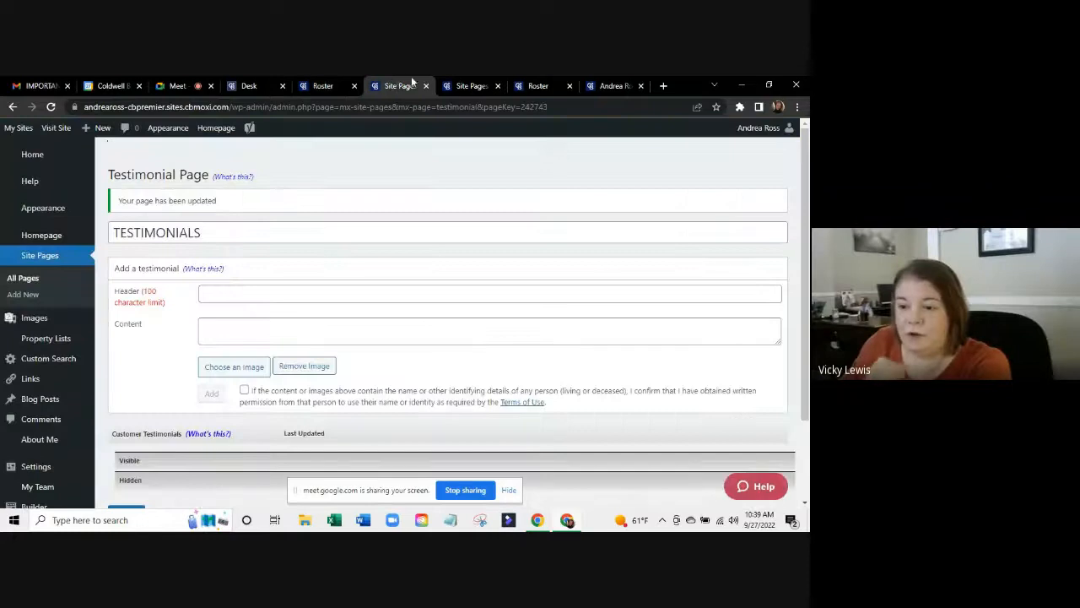
{"action": "left_click", "coordinate": [615, 85]}
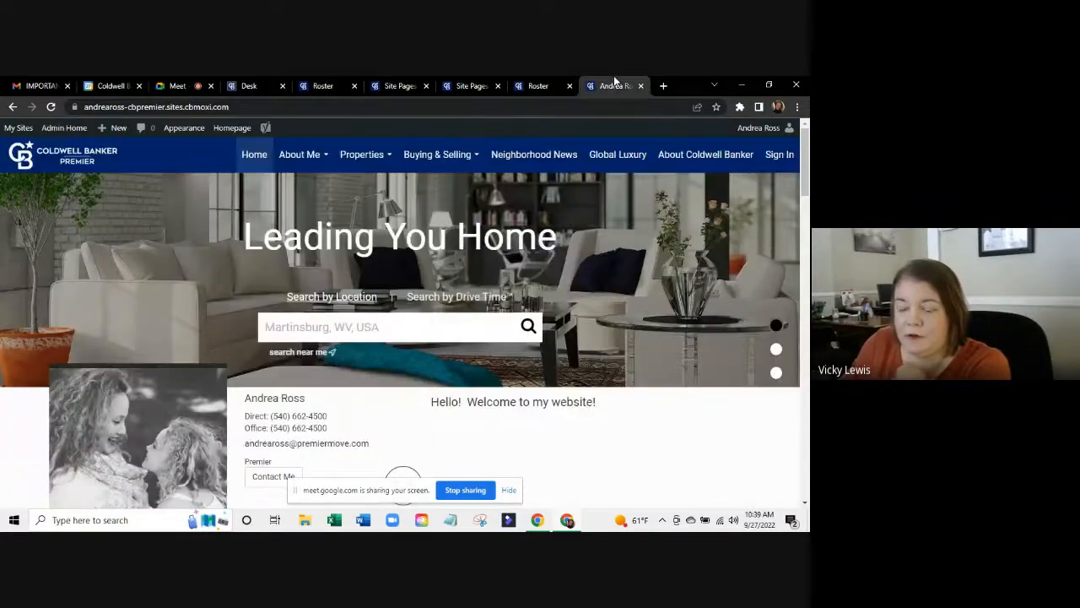
{"action": "left_click", "coordinate": [462, 84]}
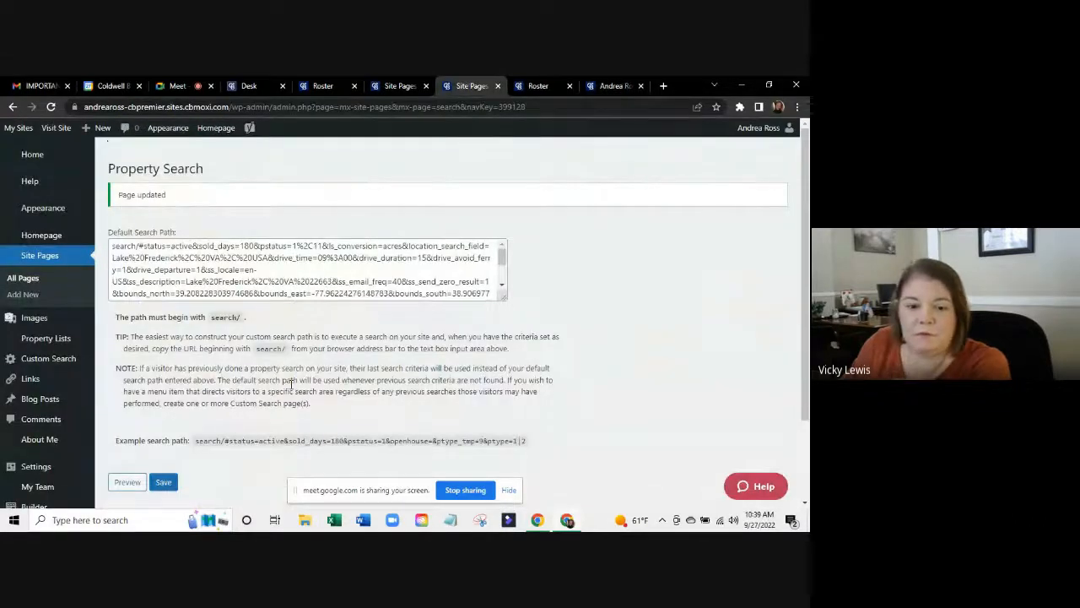
{"action": "left_click", "coordinate": [383, 82]}
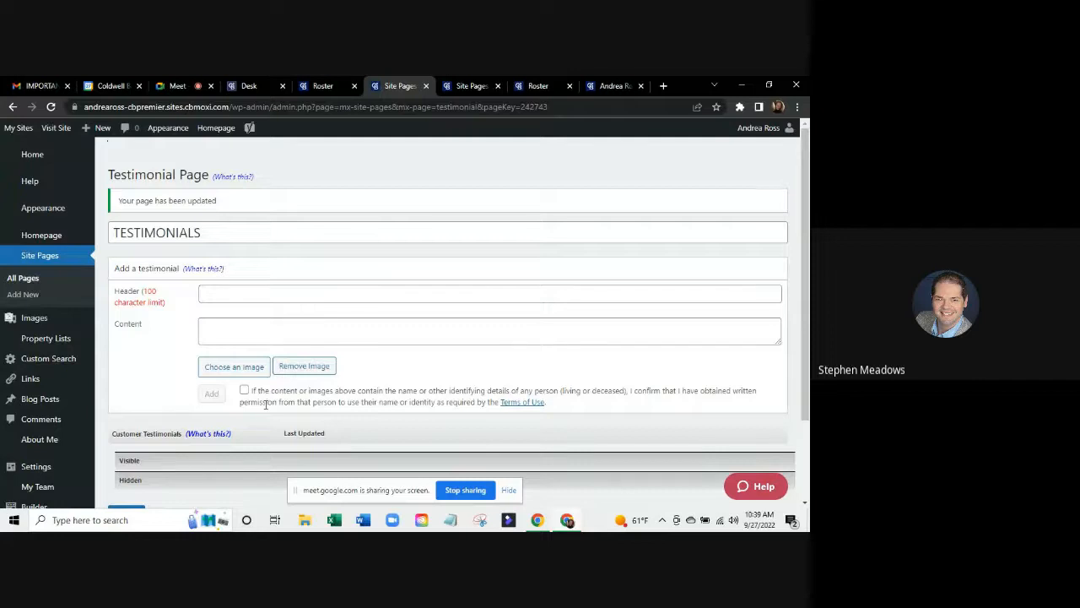
{"action": "left_click", "coordinate": [322, 85]}
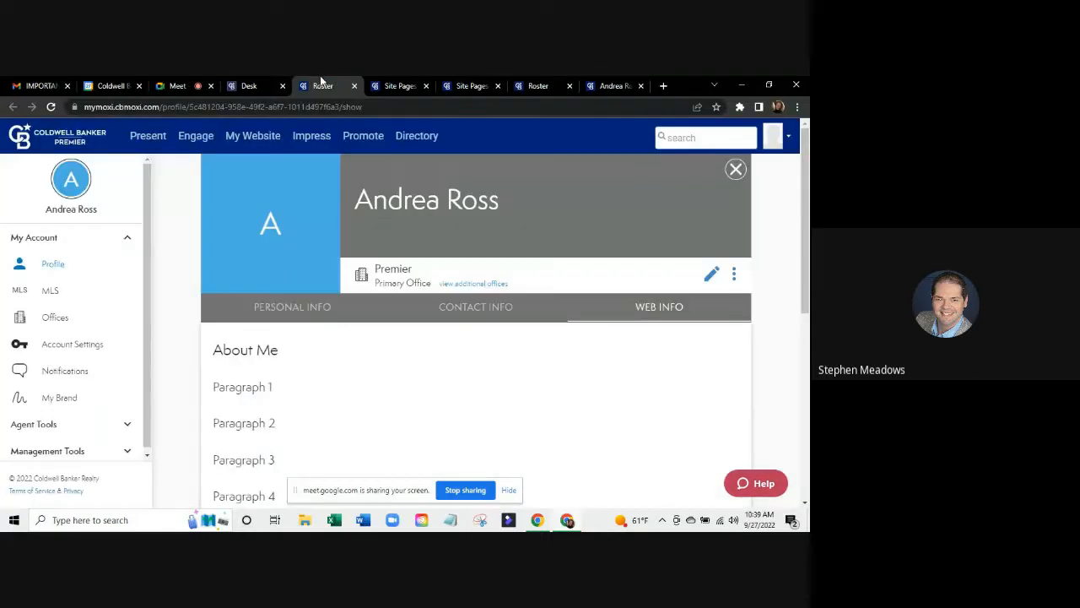
{"action": "left_click", "coordinate": [260, 85]}
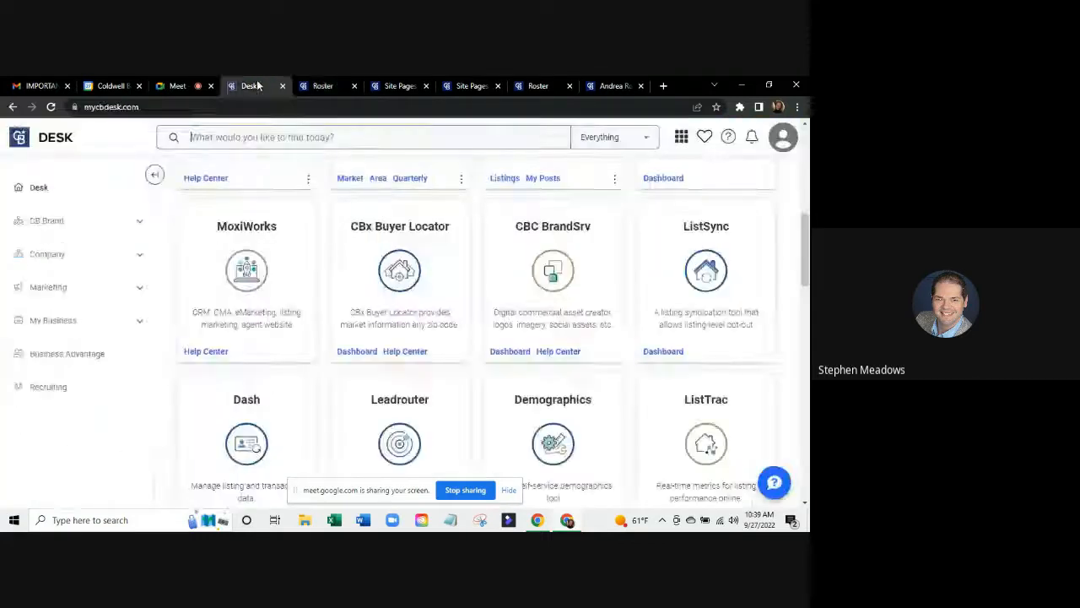
{"action": "left_click", "coordinate": [388, 86]}
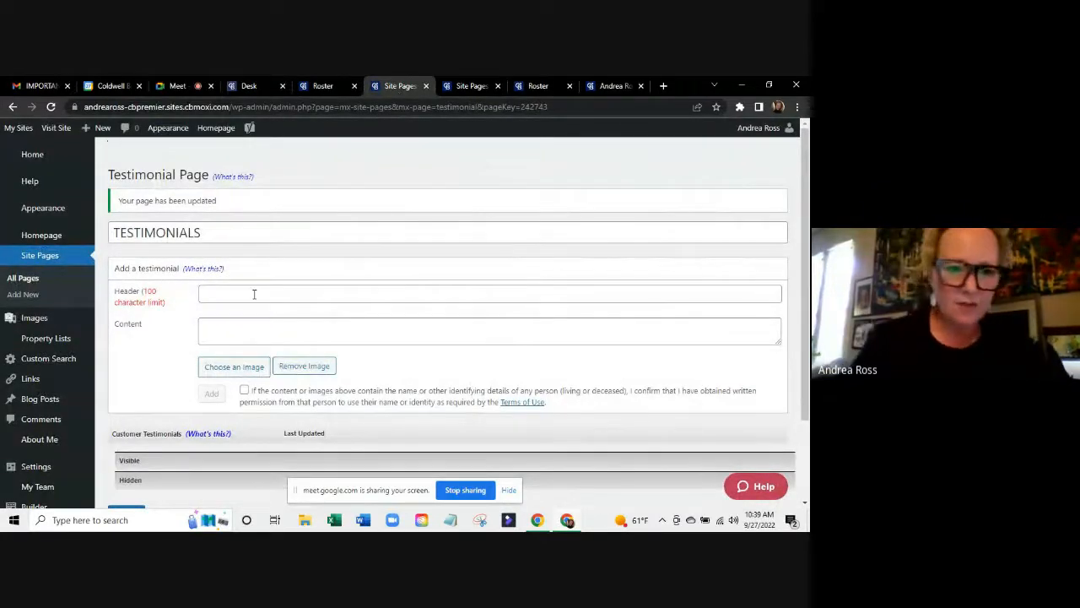
Type a testimonial header praising a person by name, fixing a typo, then move to Content.
{"action": "left_click", "coordinate": [204, 288]}
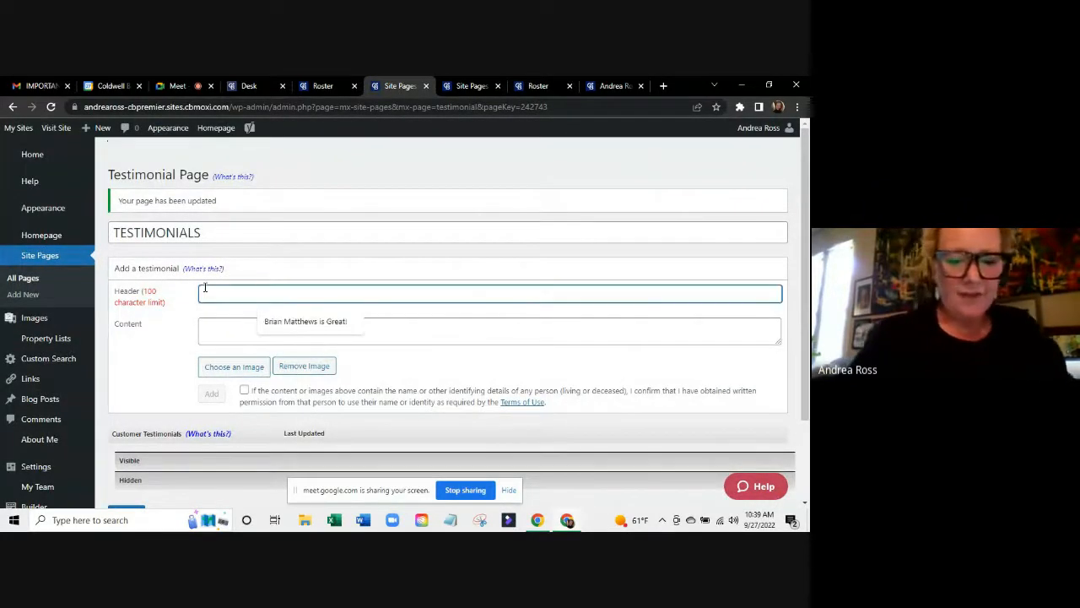
{"action": "type", "text": "Shell"}
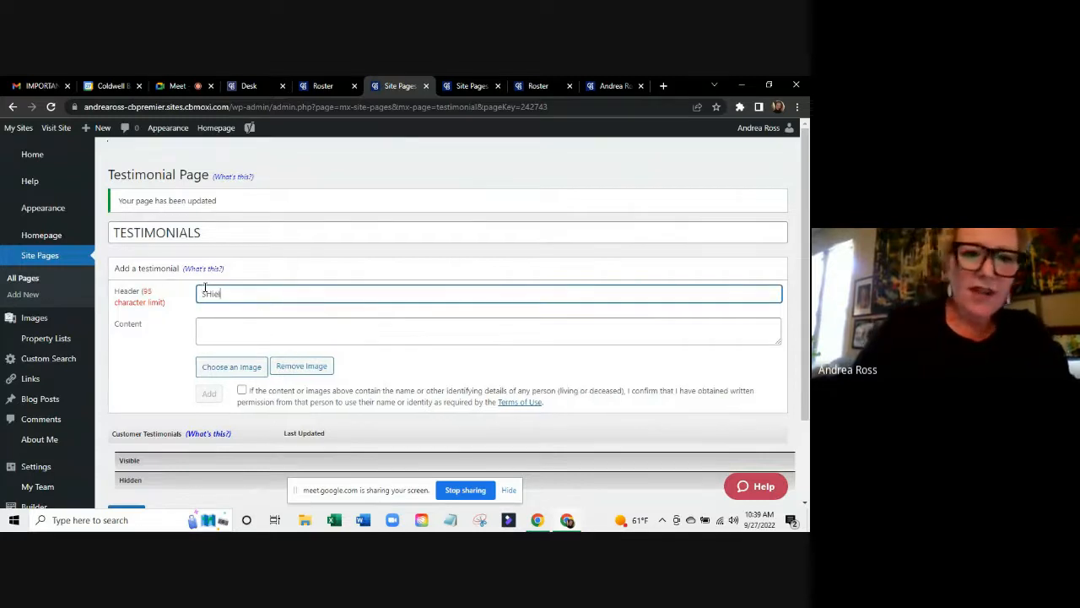
{"action": "key", "text": "BackSpace"}
{"action": "key", "text": "BackSpace"}
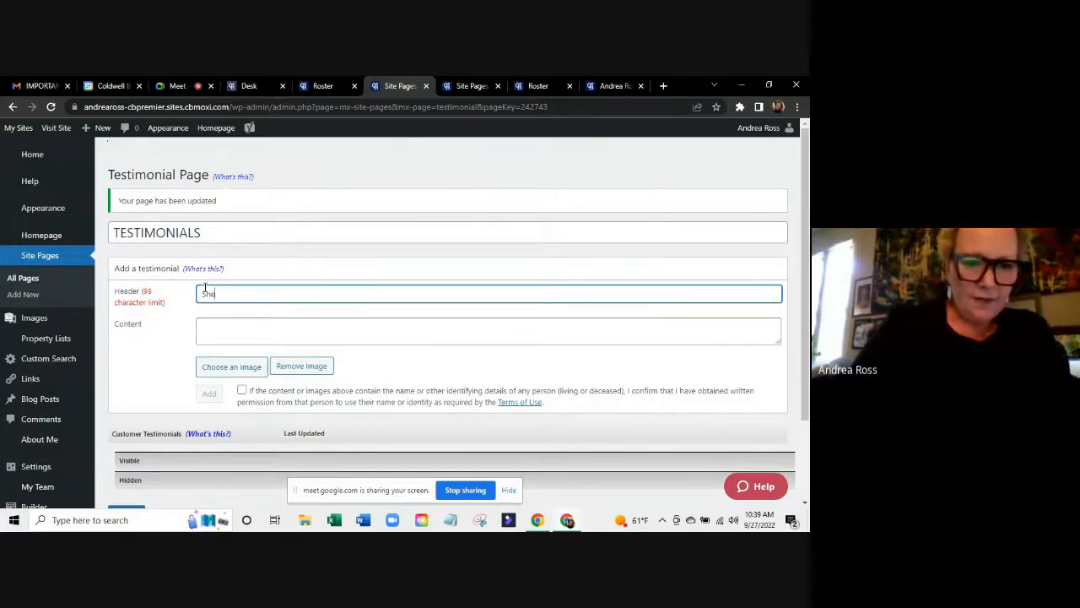
{"action": "type", "text": "heila was Great"}
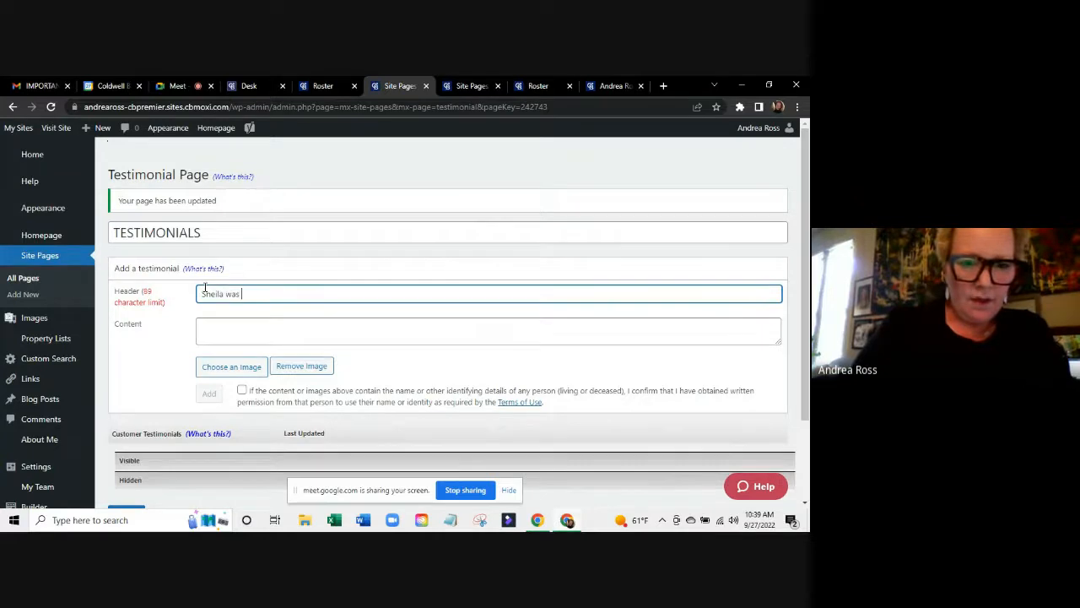
{"action": "key", "text": "Tab"}
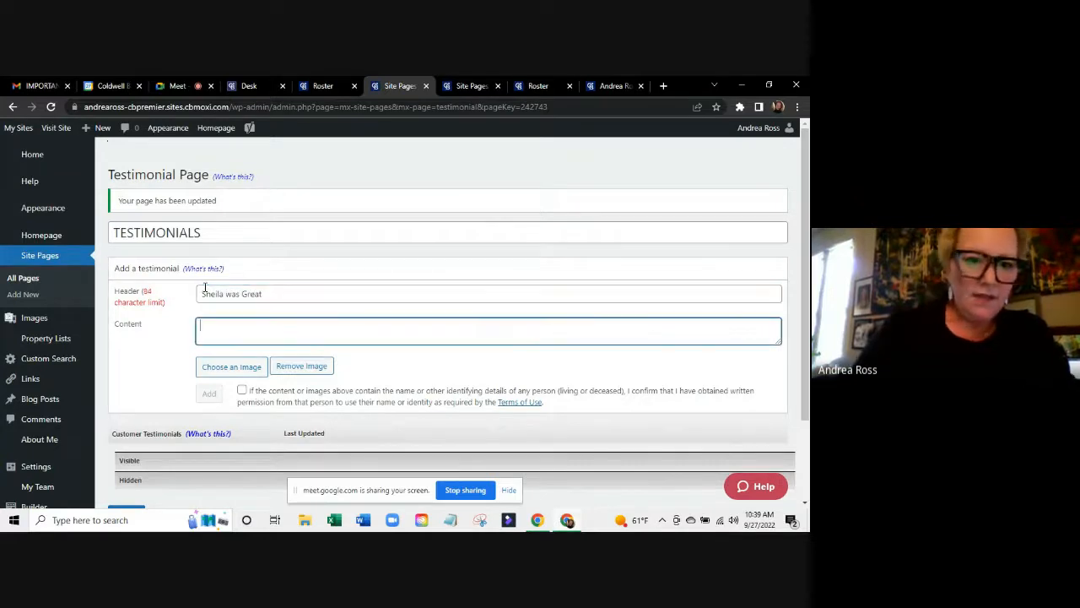
Open Choose an Image, tick the photo-rights box, then close the upload without adding an image.
{"action": "left_click", "coordinate": [231, 368]}
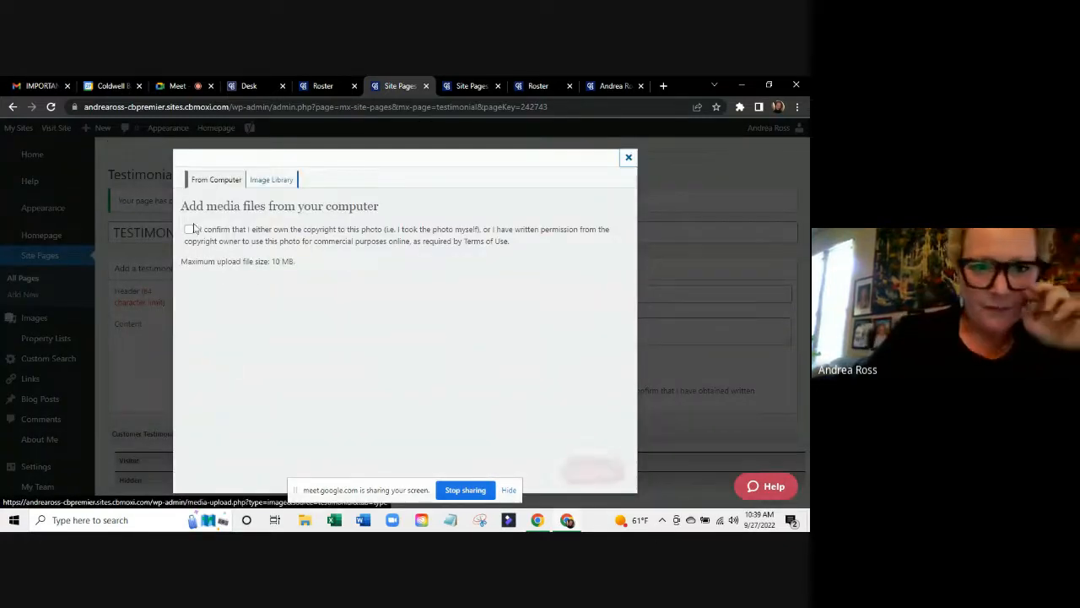
{"action": "left_click", "coordinate": [190, 230]}
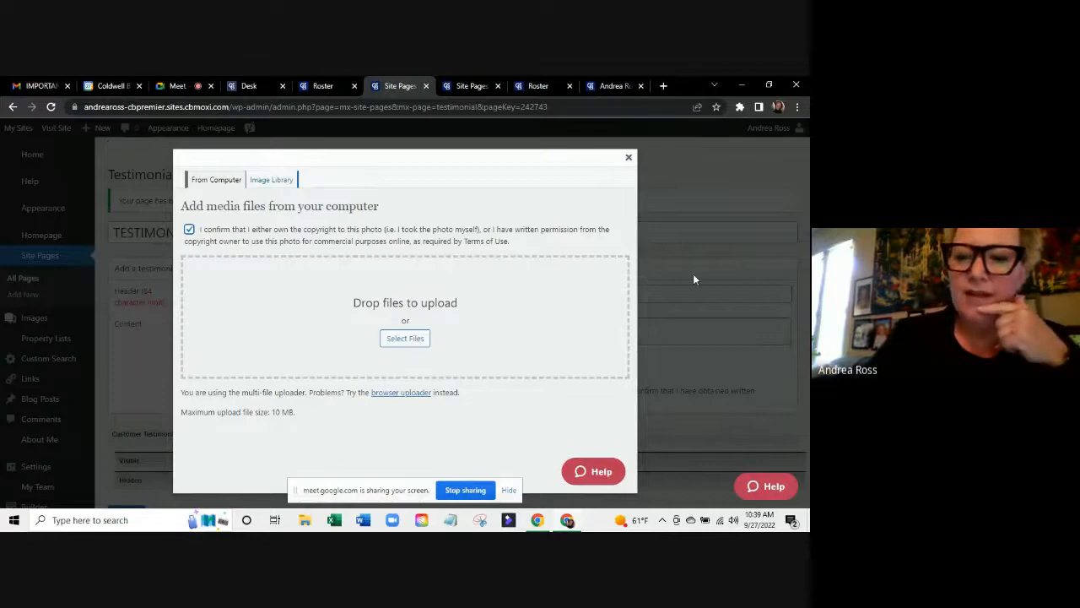
{"action": "left_click", "coordinate": [628, 158]}
{"action": "scroll", "coordinate": [226, 246], "scroll_direction": "down", "scroll_amount": 2}
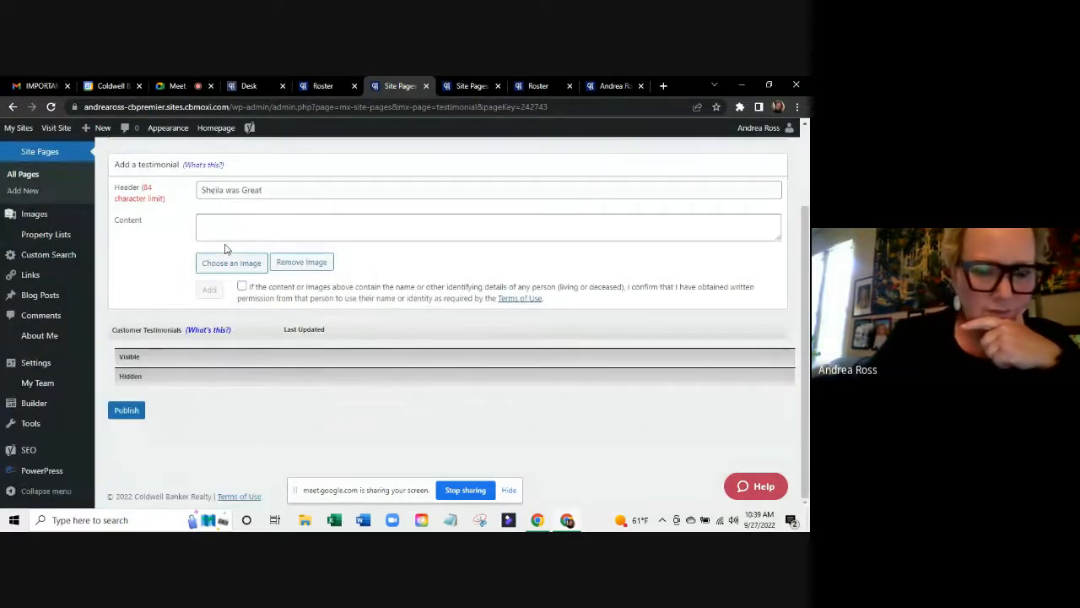
{"action": "scroll", "coordinate": [224, 248], "scroll_direction": "up", "scroll_amount": 1}
{"action": "scroll", "coordinate": [225, 248], "scroll_direction": "up", "scroll_amount": 1}
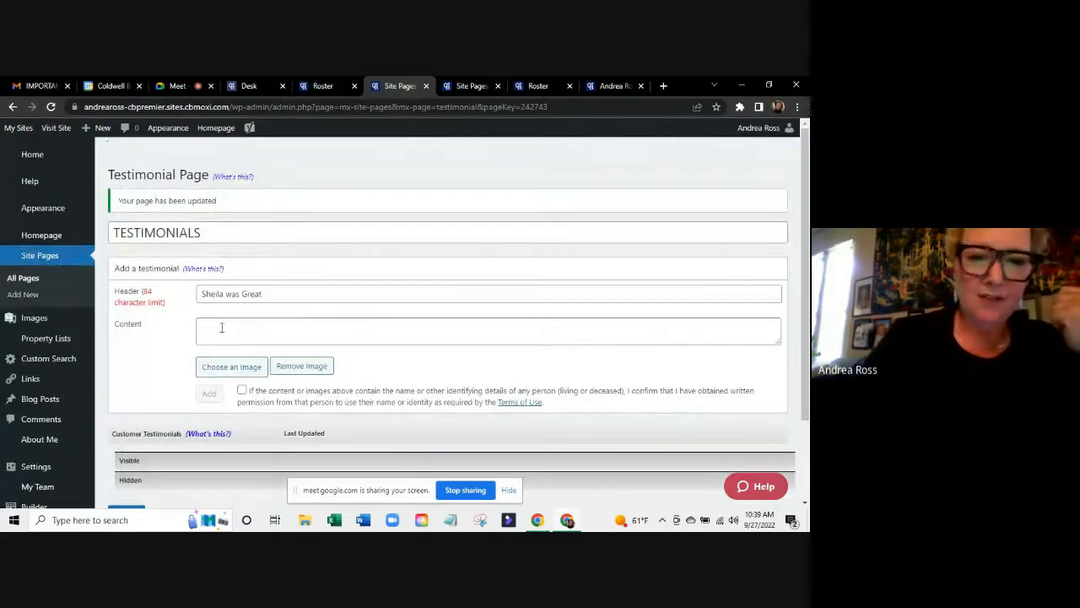
Cycle through the profile, Property Search, live site and Integrated Tools tabs, then head to admin Home.
{"action": "left_click", "coordinate": [325, 82]}
{"action": "left_click", "coordinate": [398, 83]}
{"action": "left_click", "coordinate": [478, 82]}
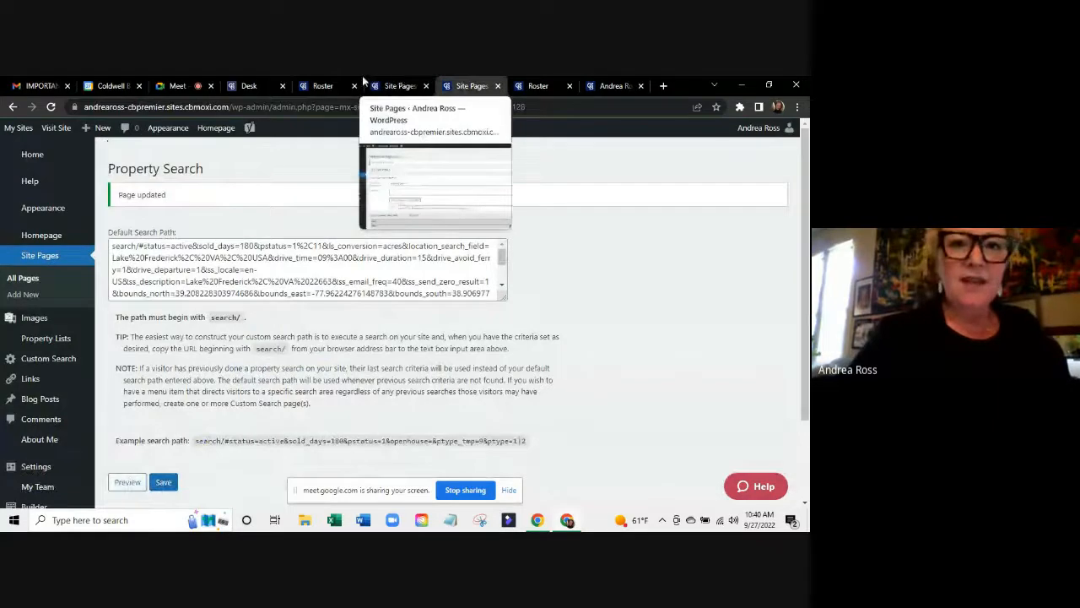
{"action": "left_click", "coordinate": [319, 83]}
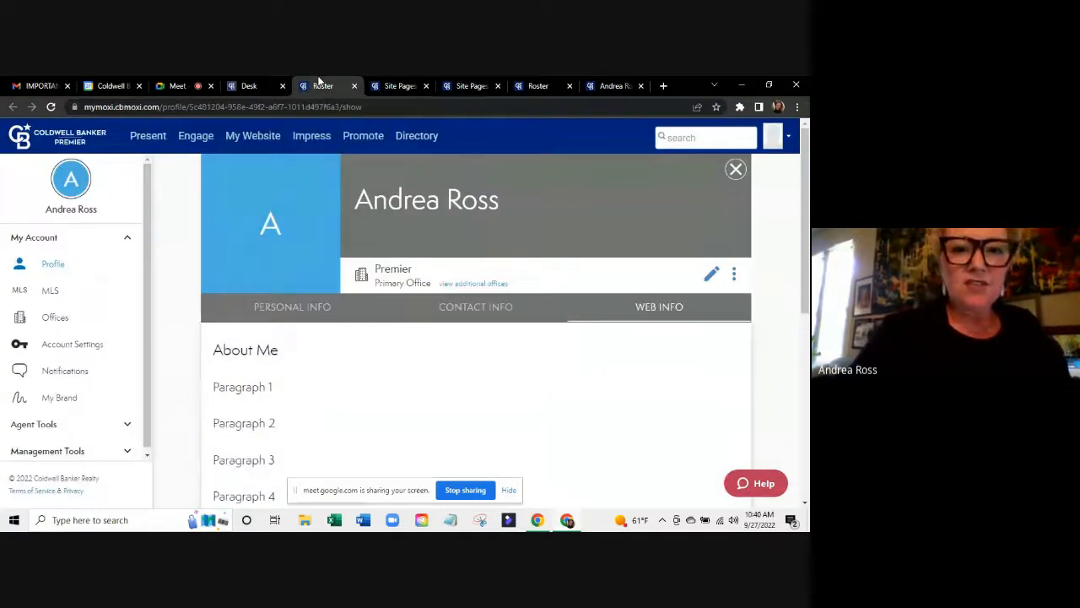
{"action": "left_click", "coordinate": [388, 86]}
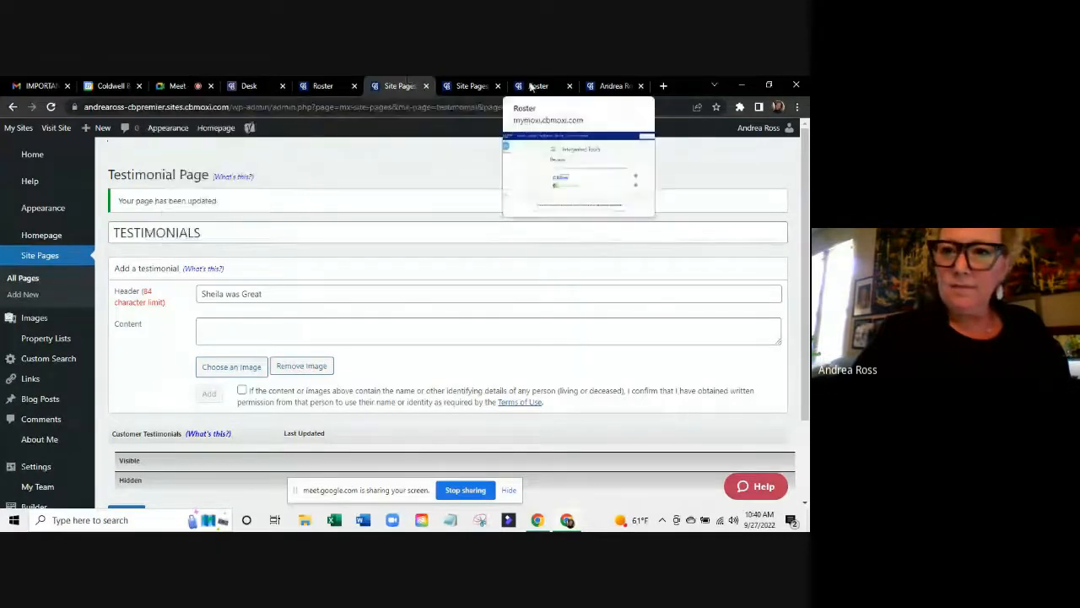
{"action": "left_click", "coordinate": [604, 84]}
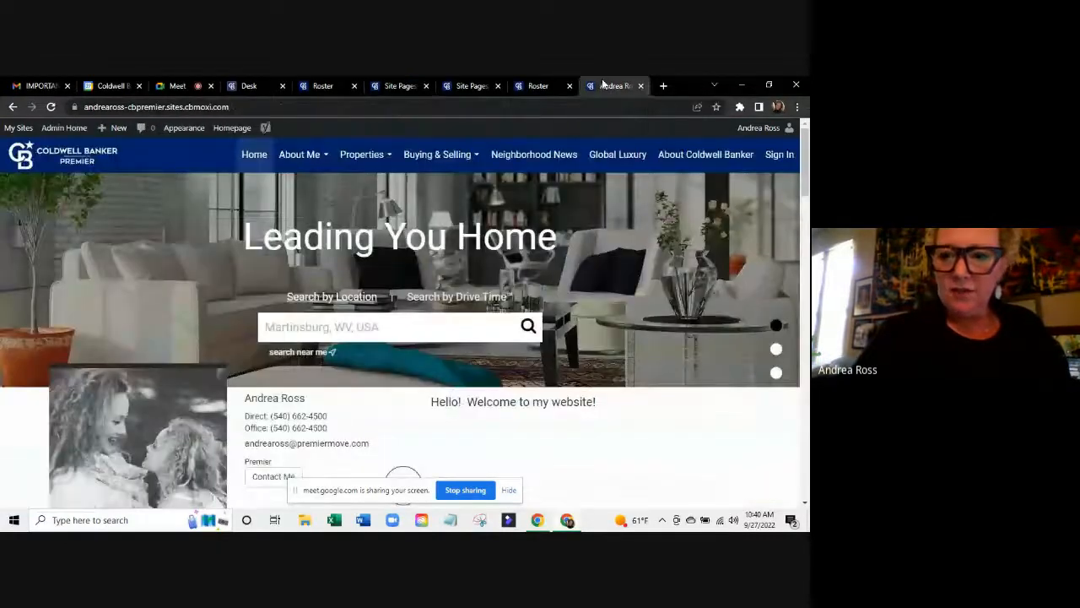
{"action": "left_click", "coordinate": [532, 84]}
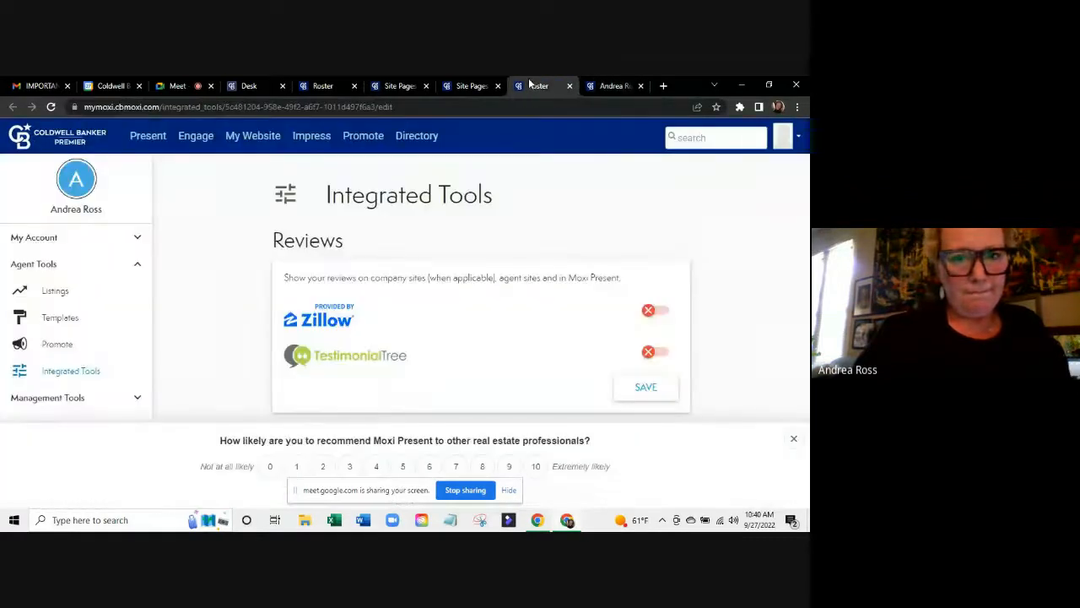
{"action": "left_click", "coordinate": [473, 83]}
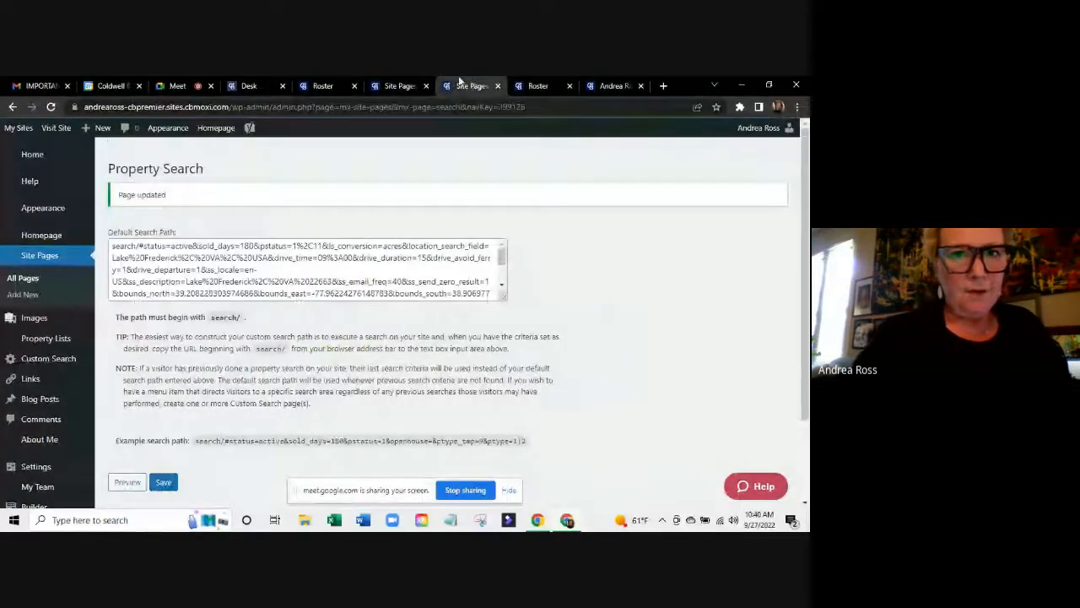
{"action": "left_click", "coordinate": [395, 86]}
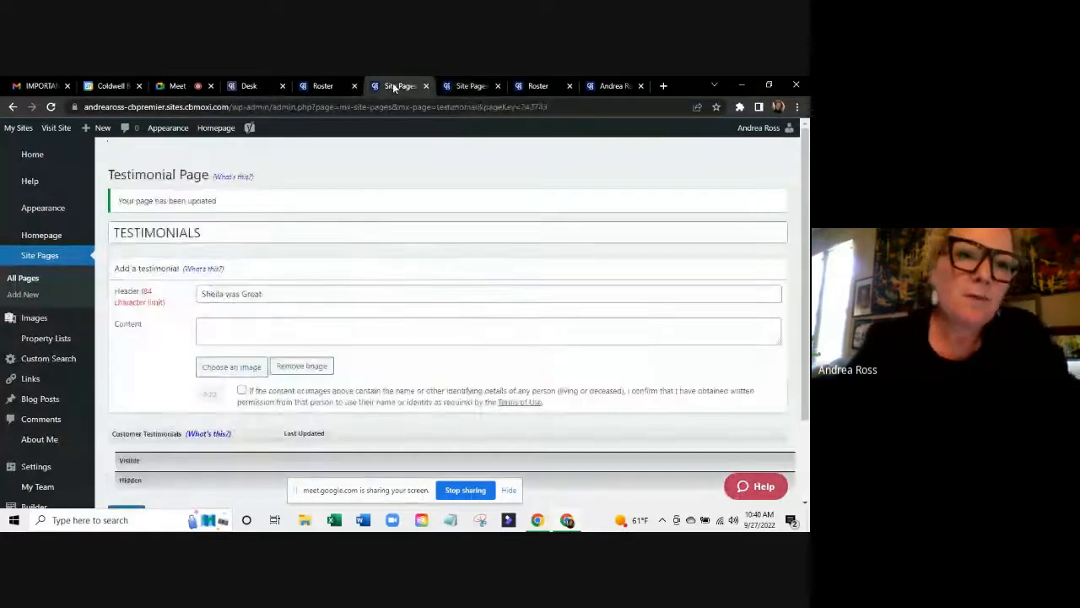
{"action": "left_click", "coordinate": [32, 153]}
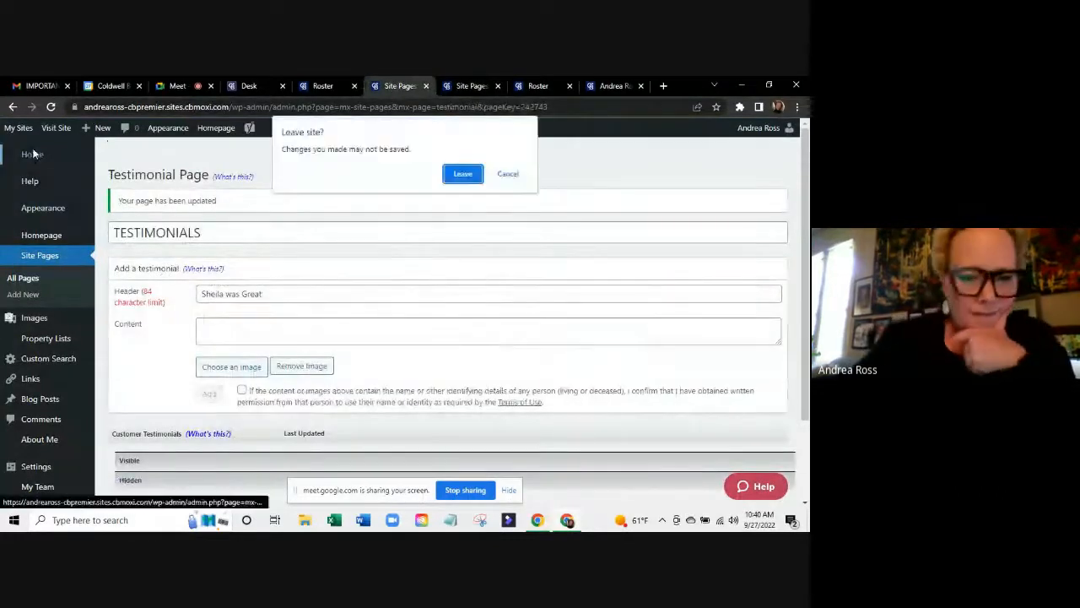
Discard the unsaved testimonial and view the still-empty About Me social media links.
{"action": "left_click", "coordinate": [463, 174]}
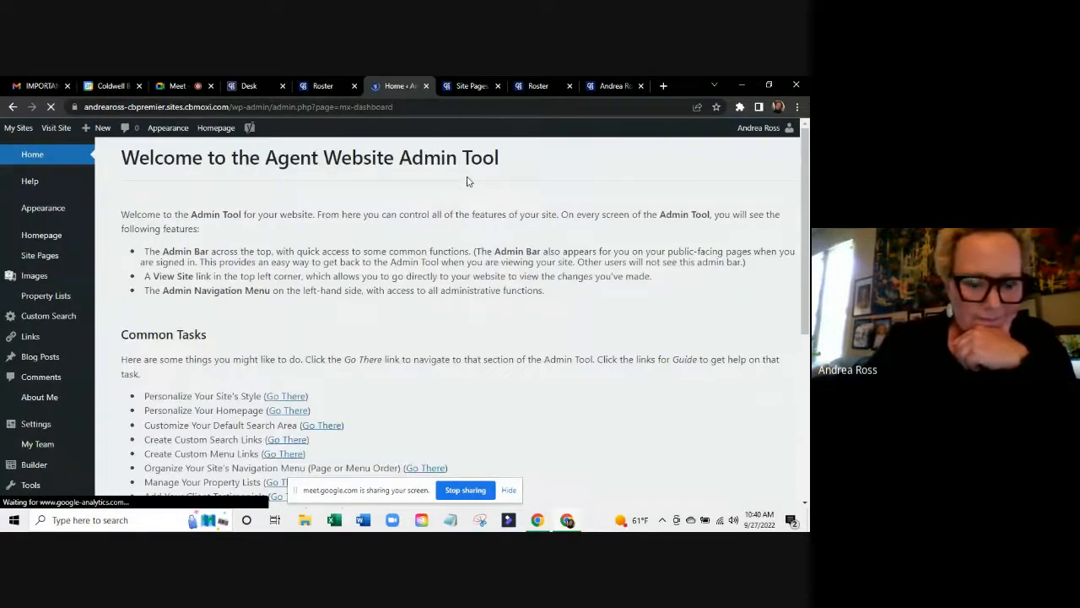
{"action": "scroll", "coordinate": [313, 338], "scroll_direction": "down", "scroll_amount": 3}
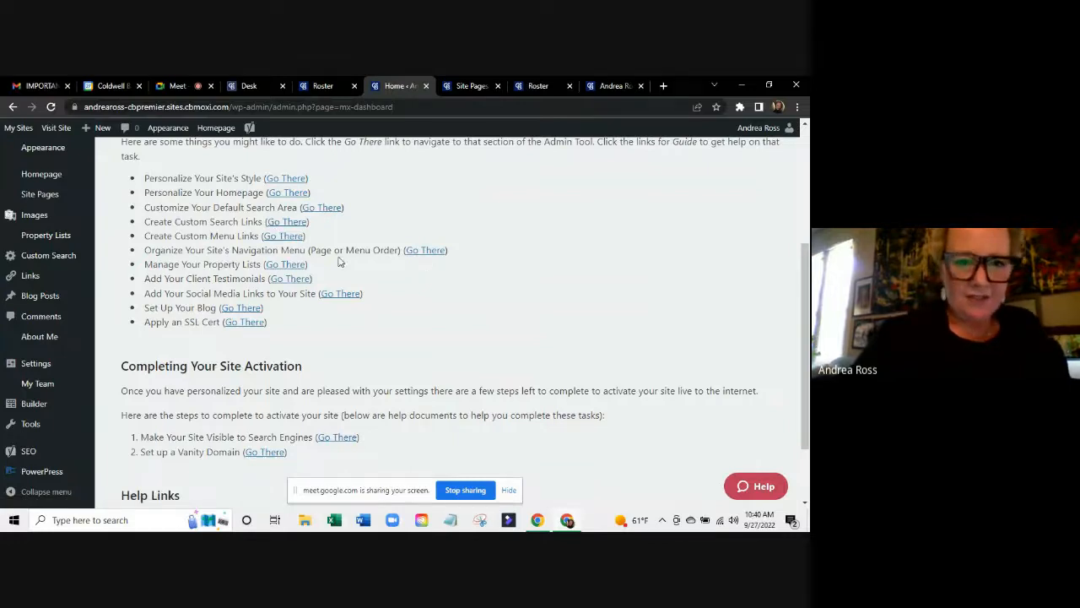
{"action": "left_click", "coordinate": [342, 294]}
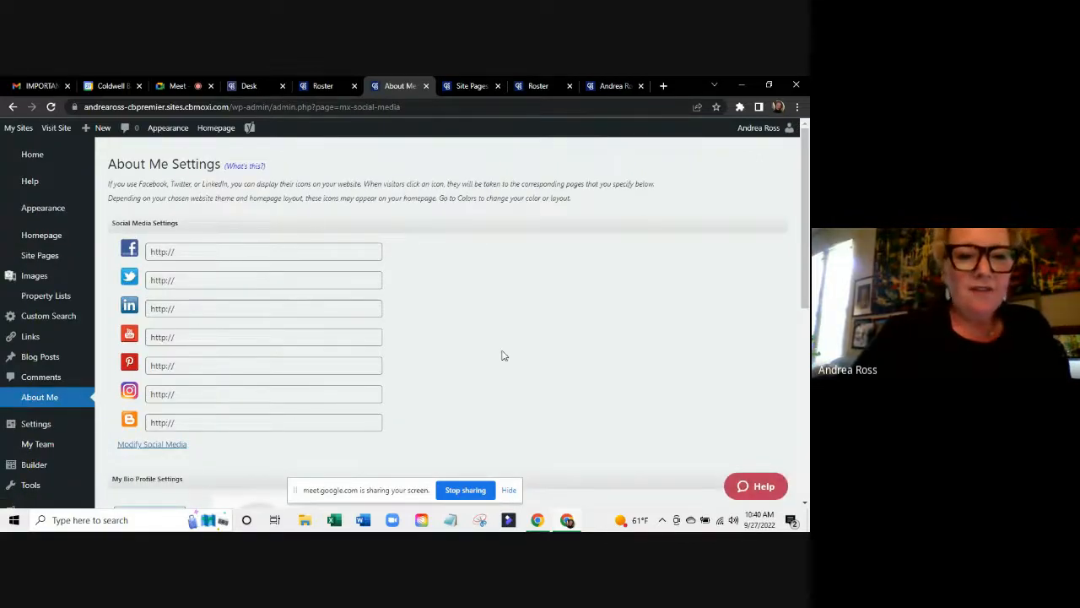
{"action": "scroll", "coordinate": [502, 356], "scroll_direction": "down", "scroll_amount": 1}
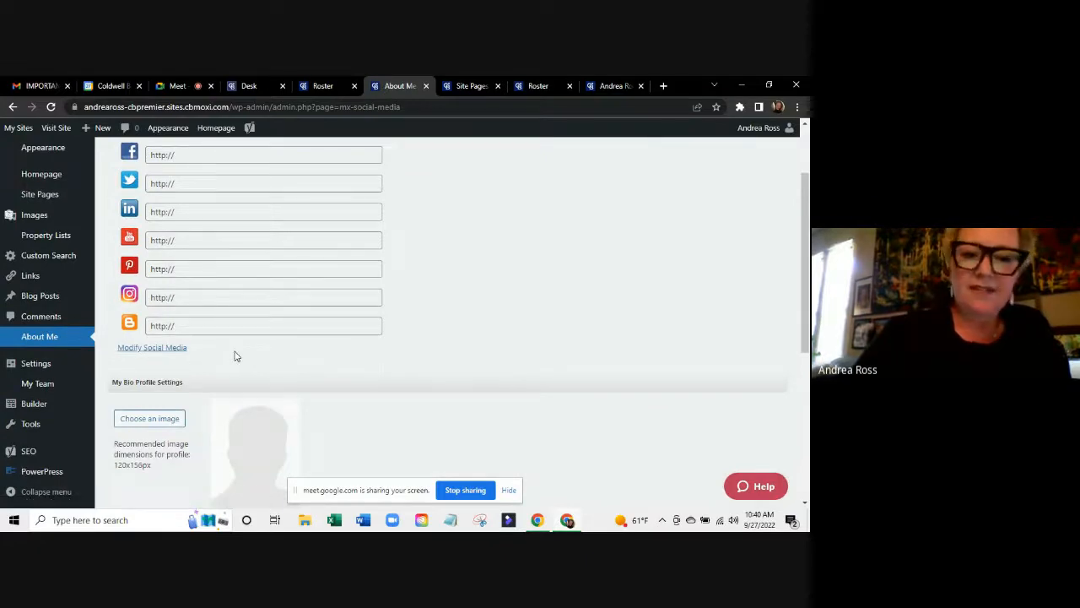
{"action": "scroll", "coordinate": [236, 356], "scroll_direction": "up", "scroll_amount": 1}
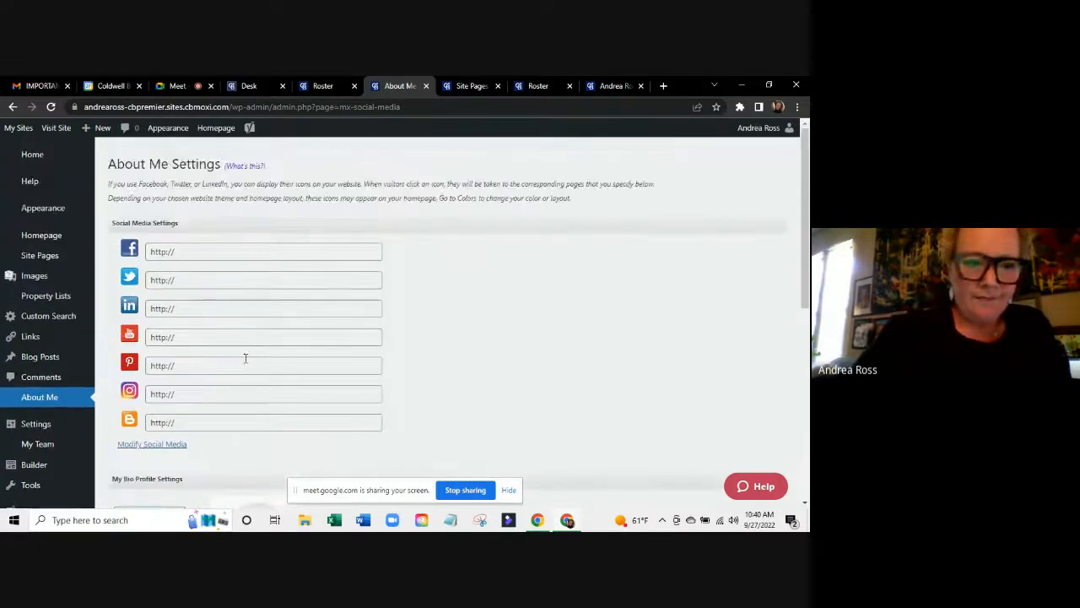
Return to the admin Home dashboard and scroll down to the Common Tasks list.
{"action": "left_click", "coordinate": [32, 157]}
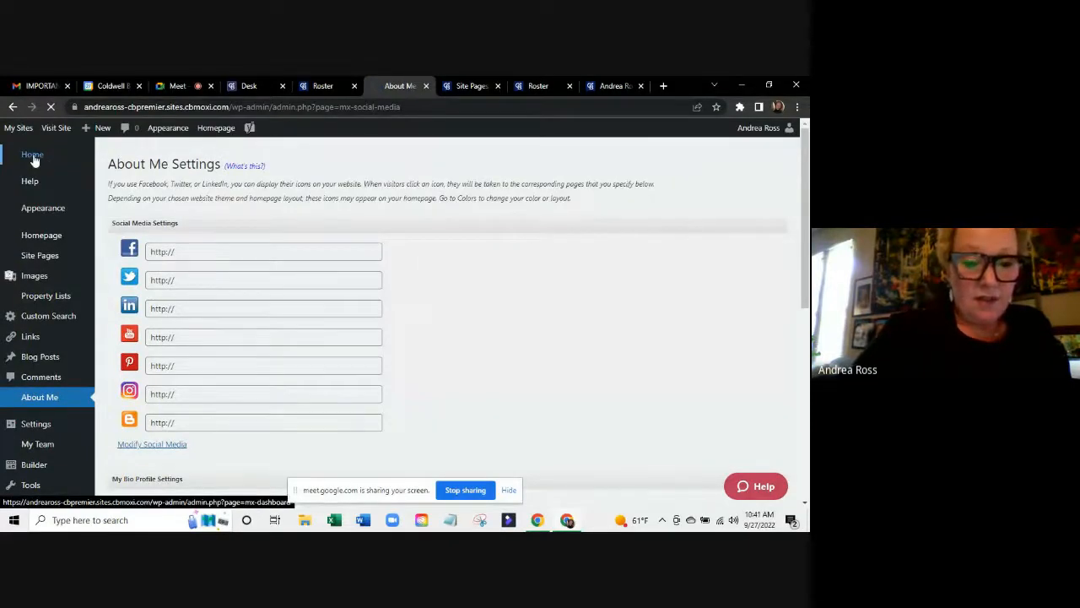
{"action": "scroll", "coordinate": [293, 261], "scroll_direction": "down", "scroll_amount": 1}
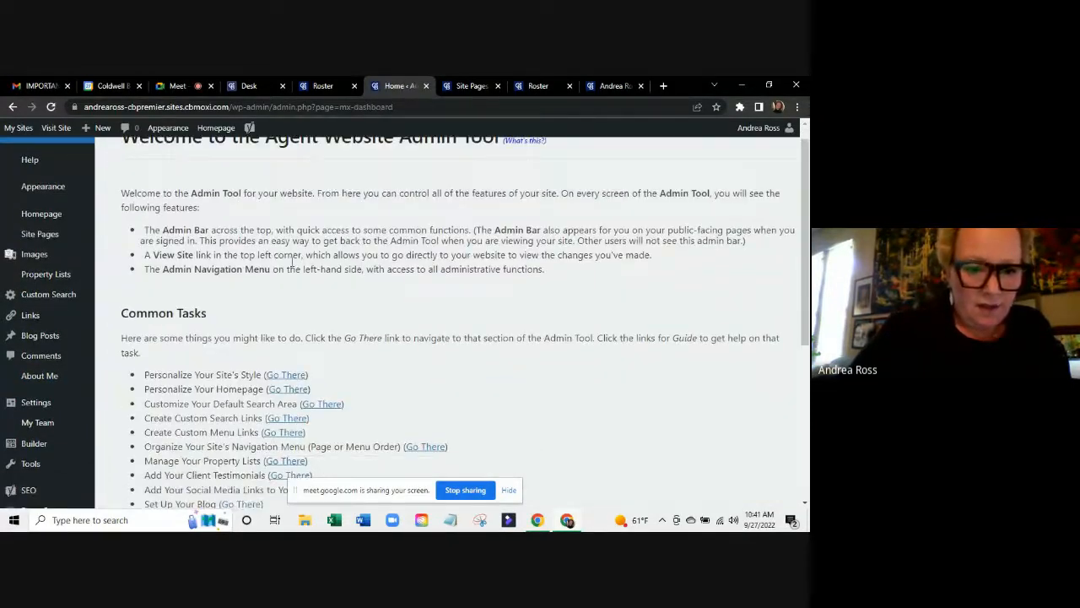
{"action": "scroll", "coordinate": [293, 262], "scroll_direction": "down", "scroll_amount": 2}
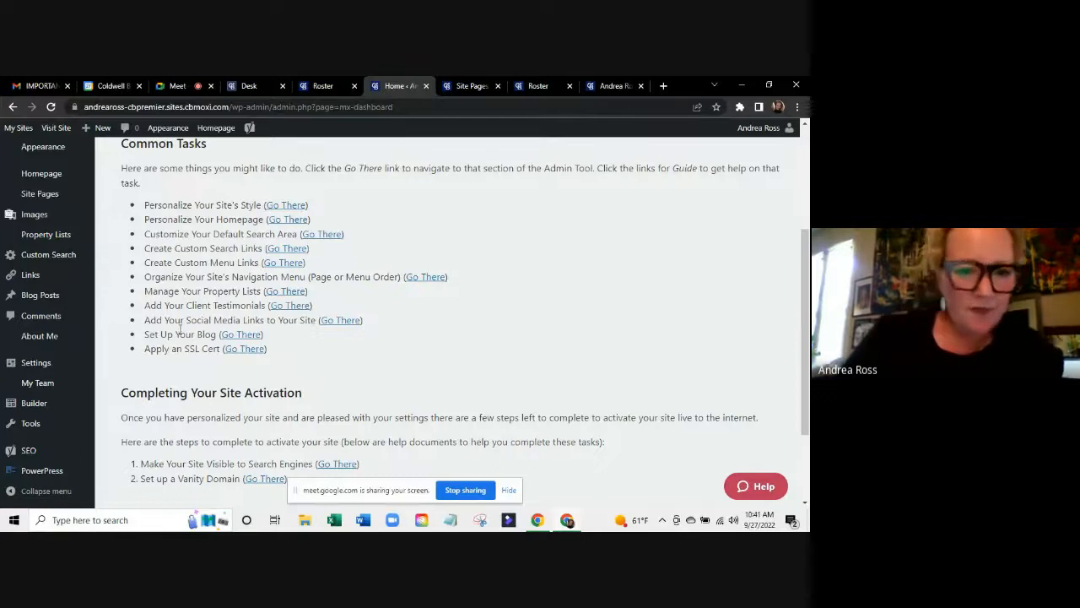
Create a 'Buying Homes' blog category with slug 'buying', then list All Posts.
{"action": "left_click", "coordinate": [243, 335]}
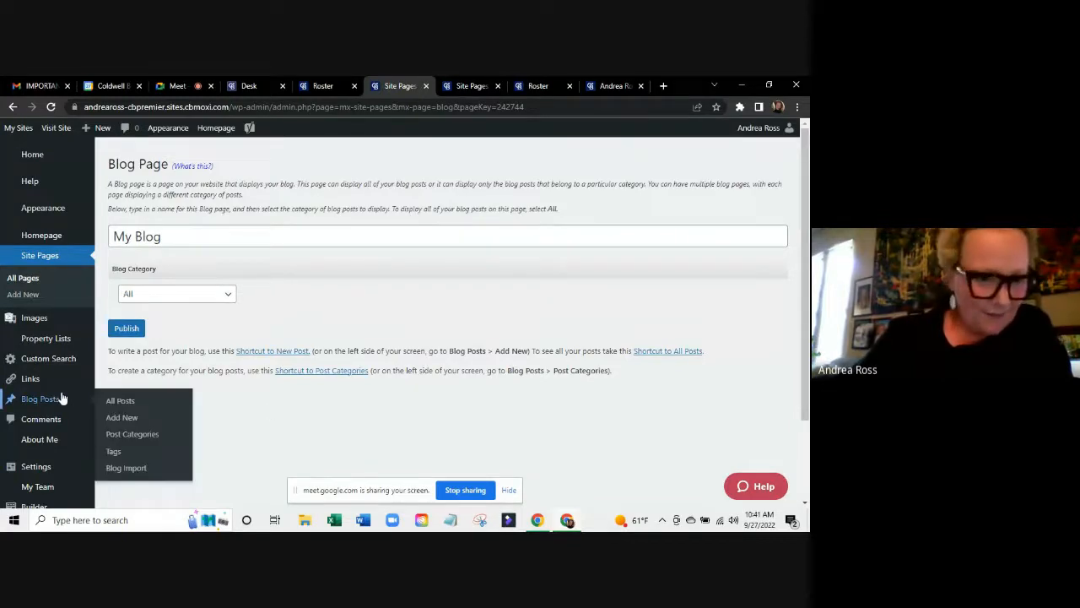
{"action": "left_click", "coordinate": [311, 373]}
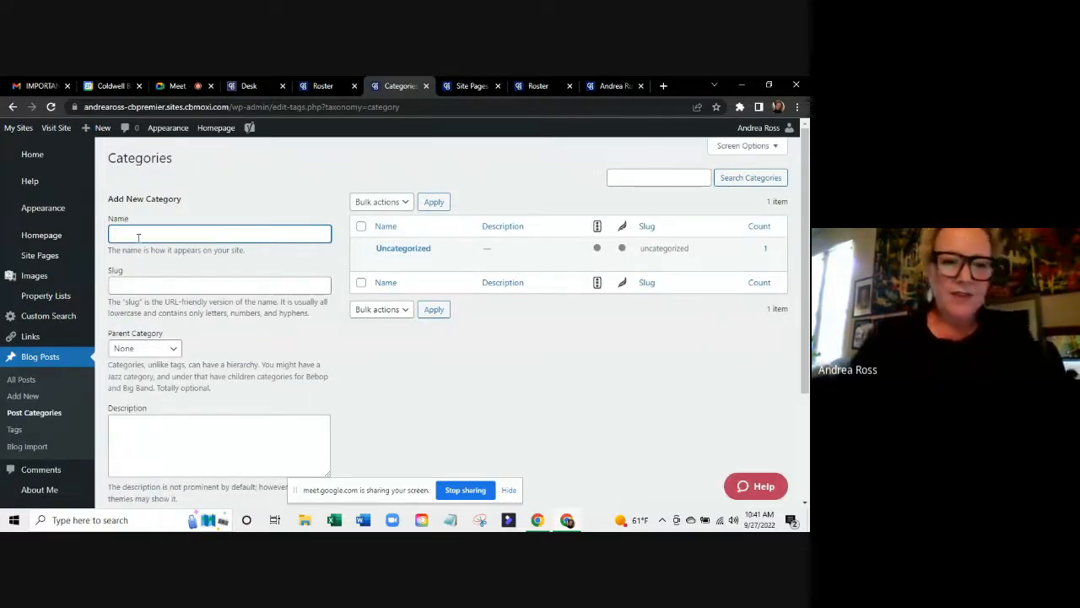
{"action": "type", "text": "Buys"}
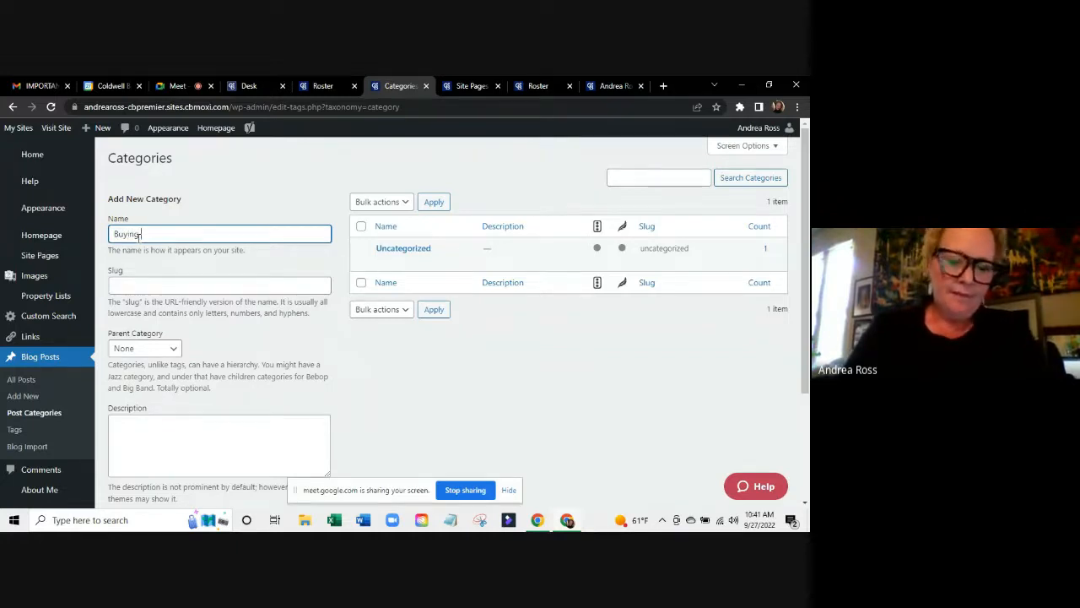
{"action": "type", "text": "ng Homes"}
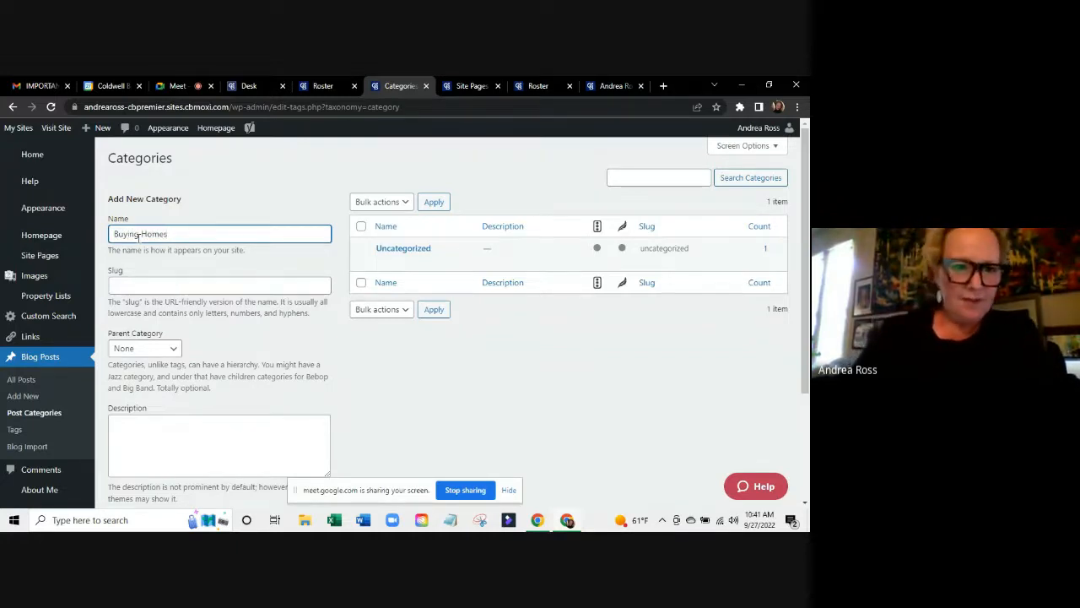
{"action": "left_click", "coordinate": [181, 286]}
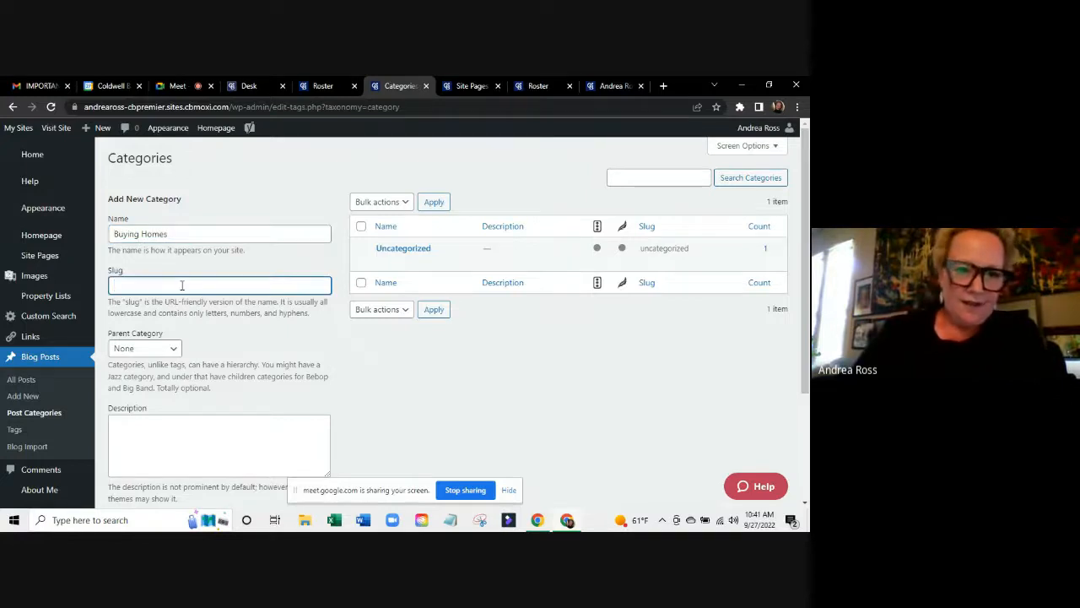
{"action": "type", "text": "buyimg"}
{"action": "key", "text": "BackSpace"}
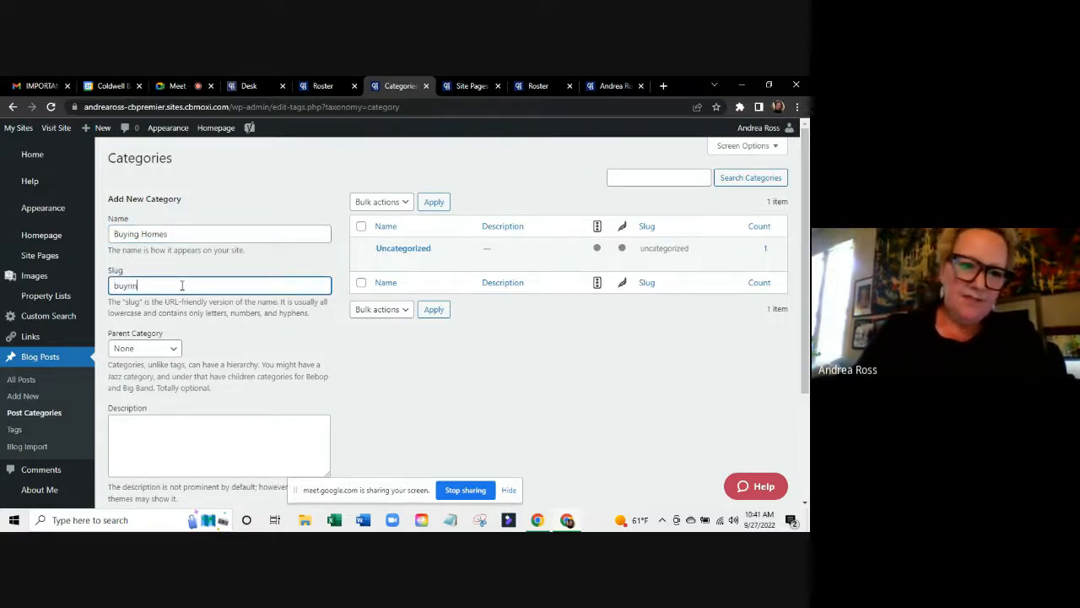
{"action": "type", "text": "ing"}
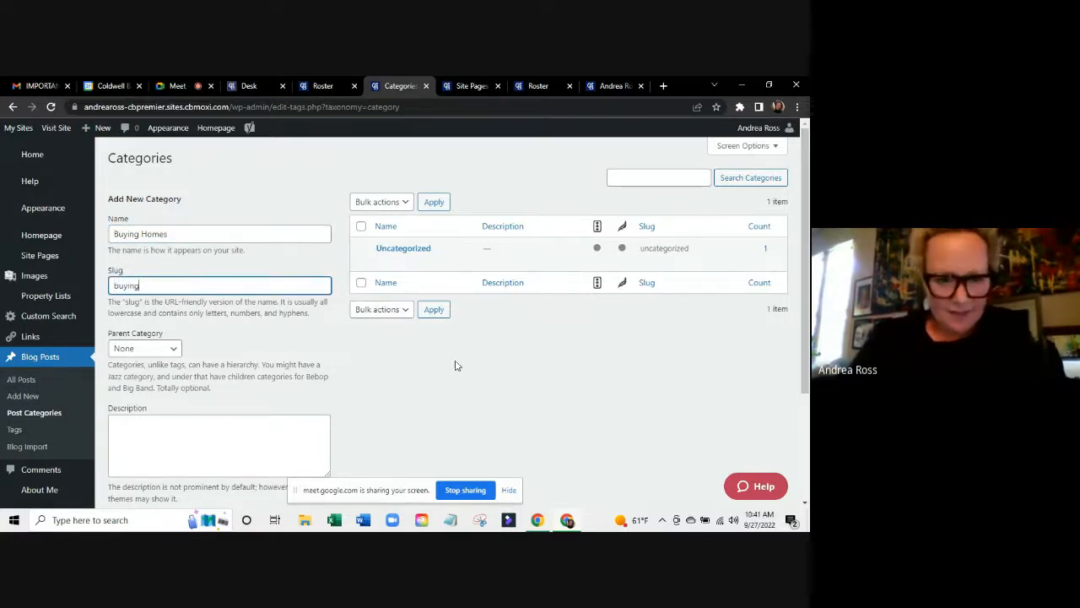
{"action": "scroll", "coordinate": [225, 335], "scroll_direction": "down", "scroll_amount": 2}
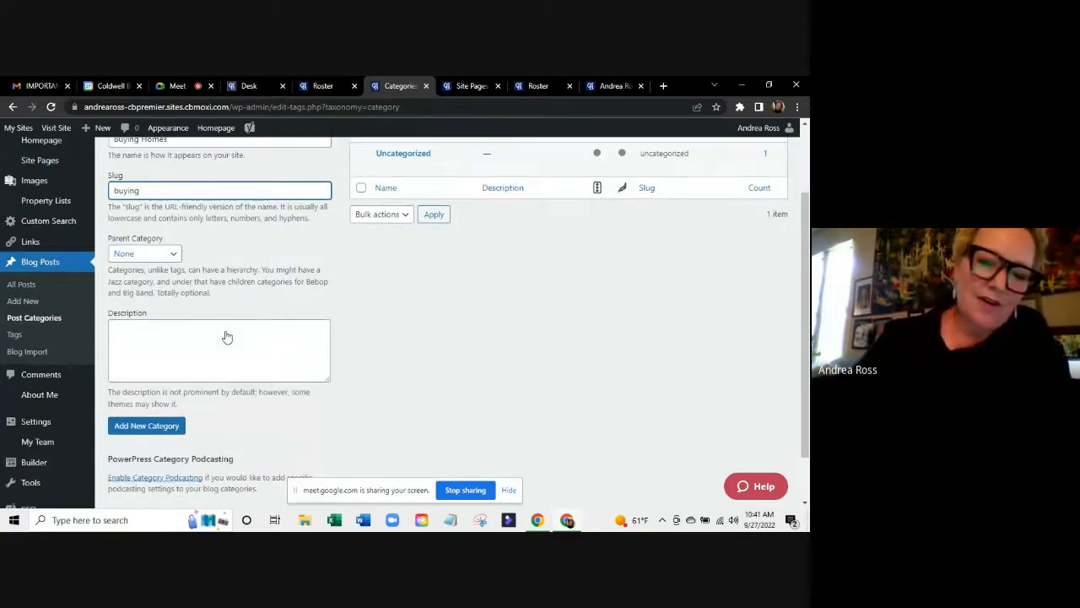
{"action": "left_click", "coordinate": [138, 427]}
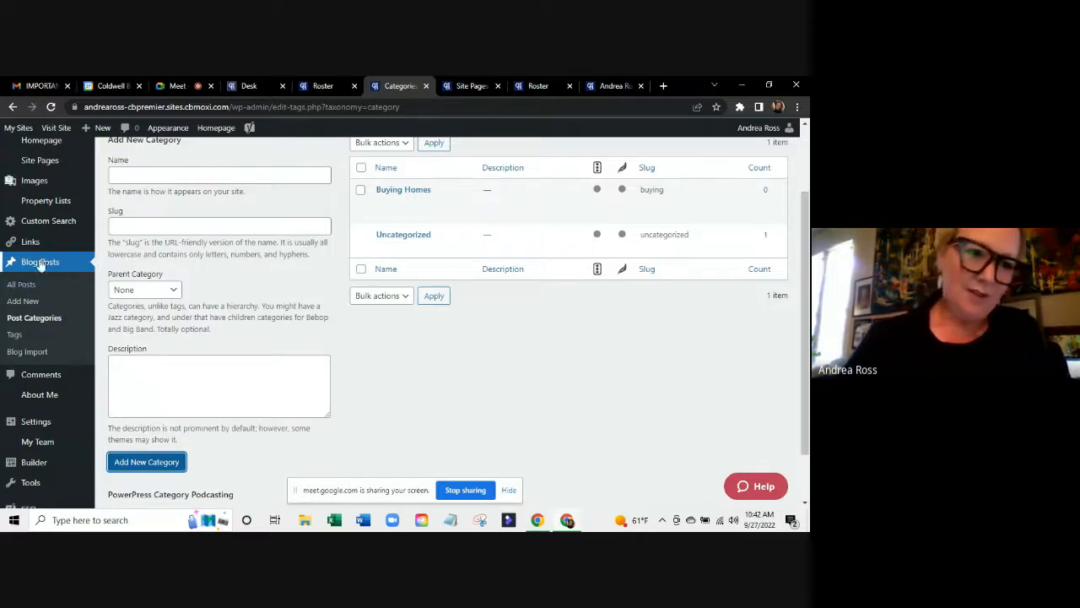
{"action": "left_click", "coordinate": [24, 284]}
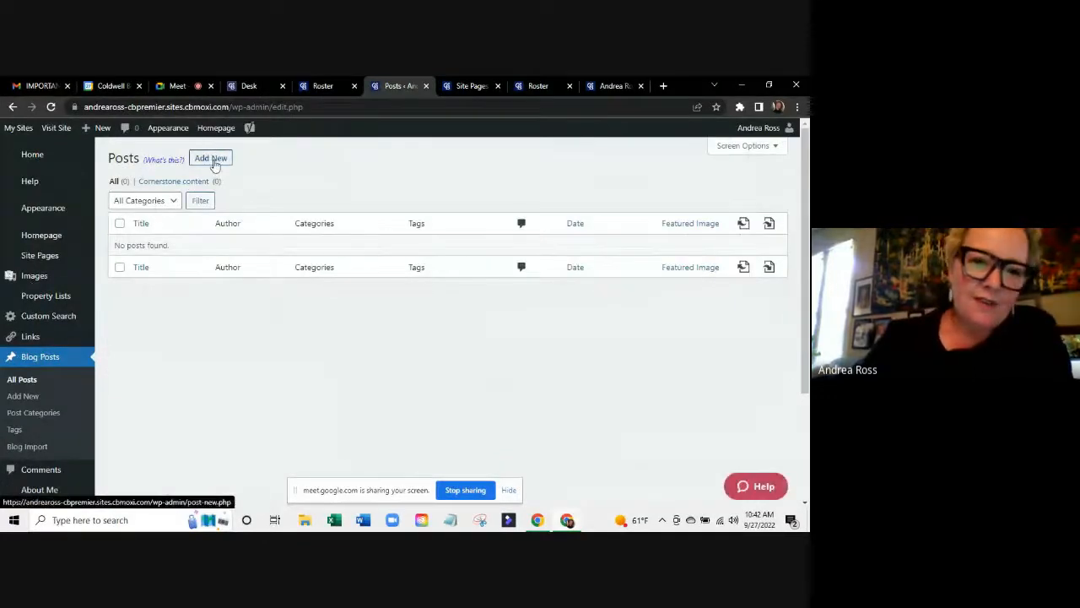
Draft a new post titled 'How to Buy A House' with placeholder body text.
{"action": "left_click", "coordinate": [211, 159]}
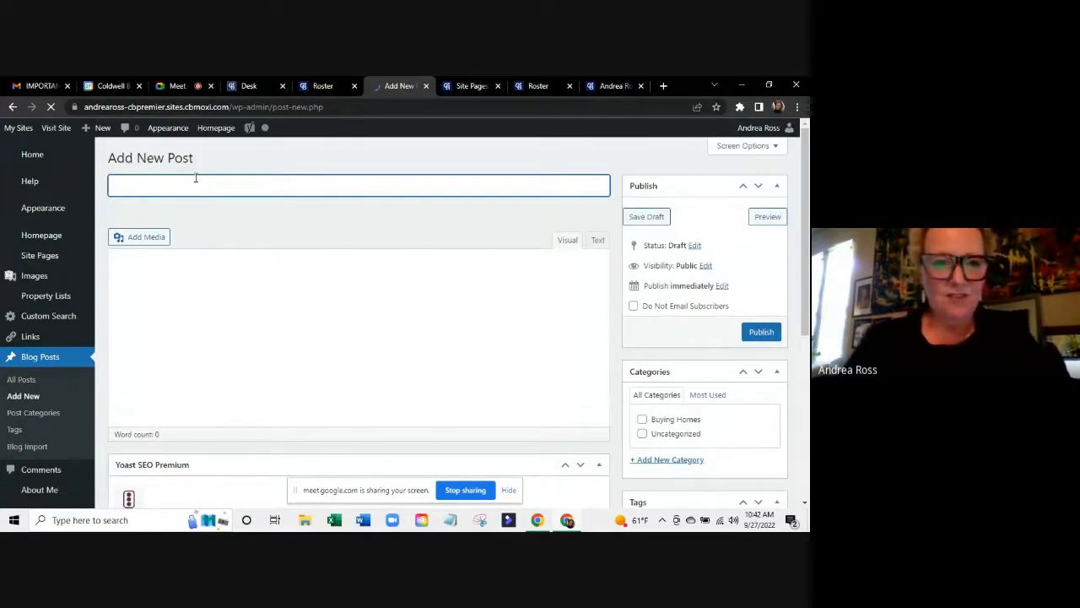
{"action": "type", "text": "How t"}
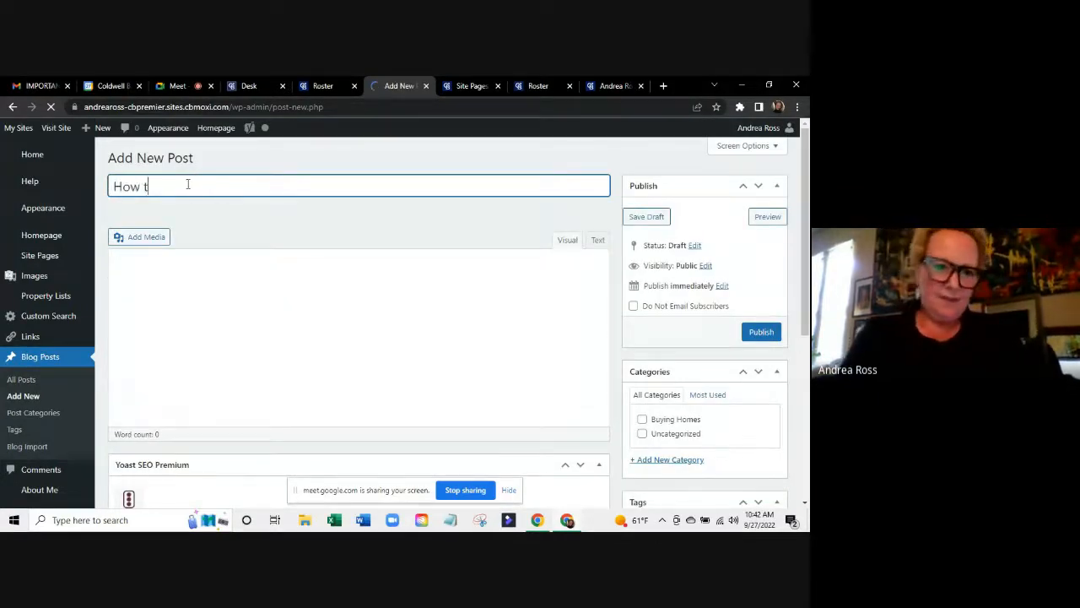
{"action": "type", "text": "o Buy A House"}
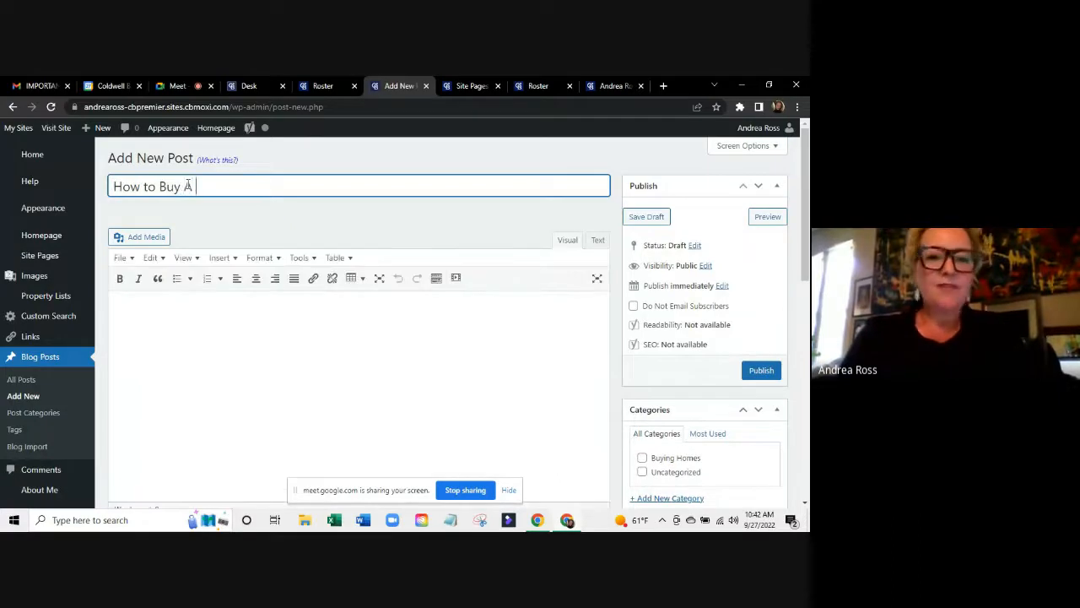
{"action": "left_click", "coordinate": [232, 343]}
{"action": "type", "text": "haljk"}
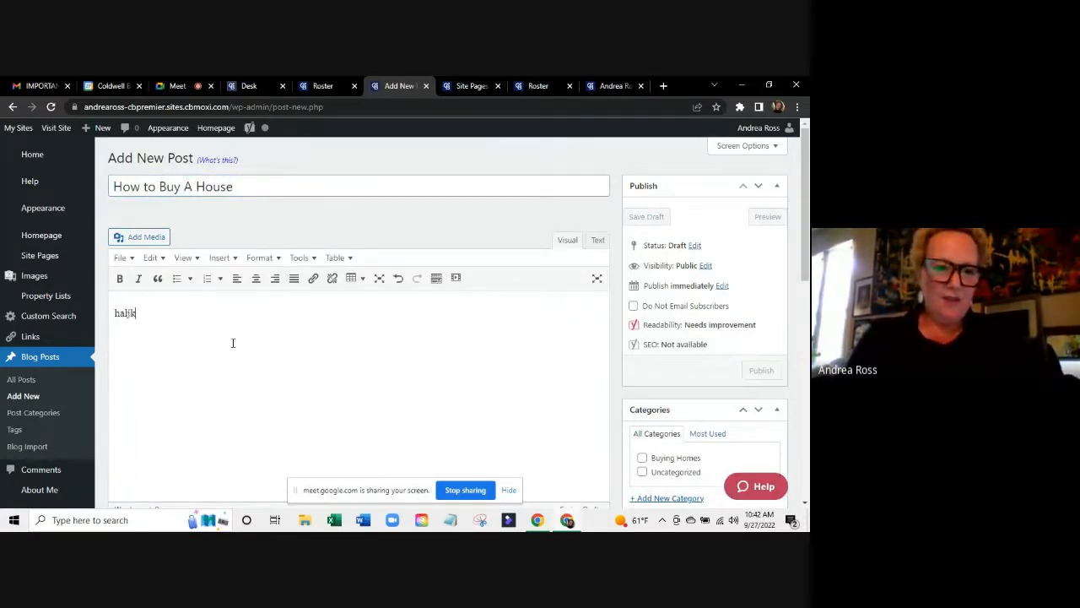
{"action": "type", "text": "jaef lakj;wffajwe"}
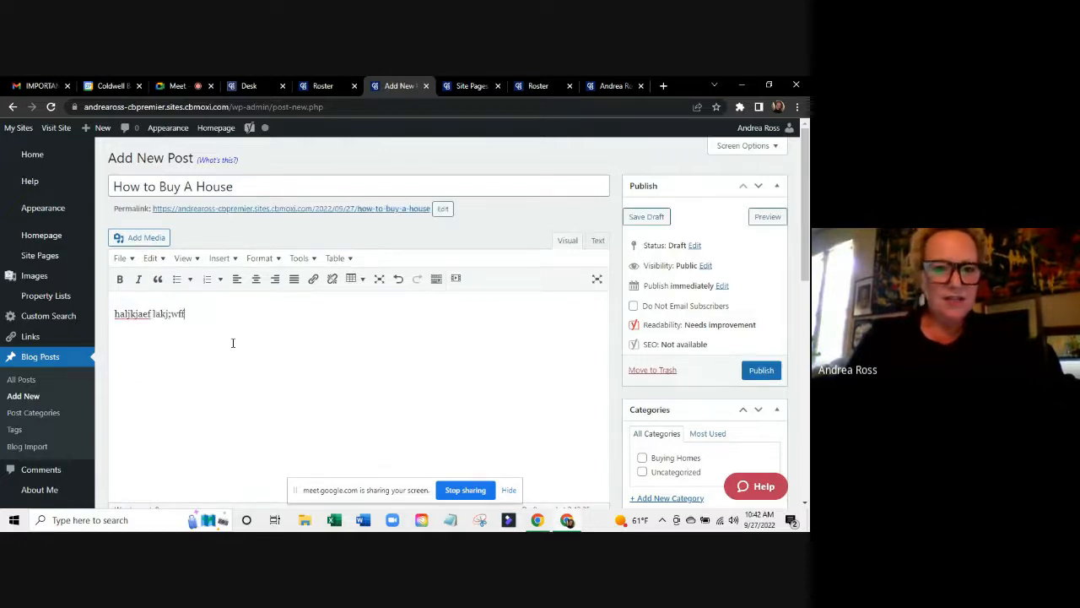
{"action": "left_click", "coordinate": [221, 258]}
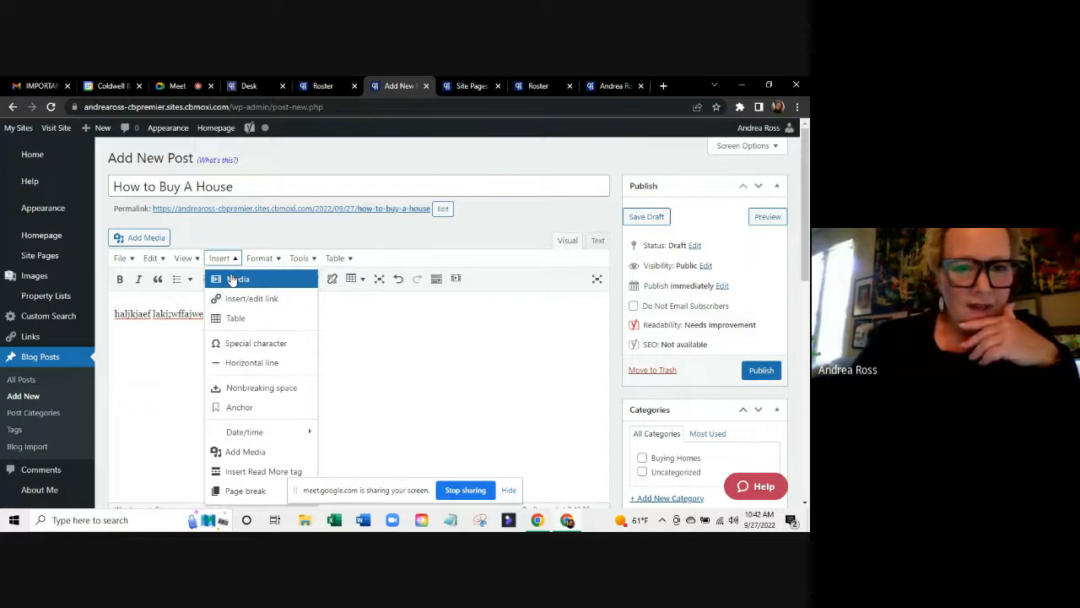
{"action": "left_click", "coordinate": [410, 357]}
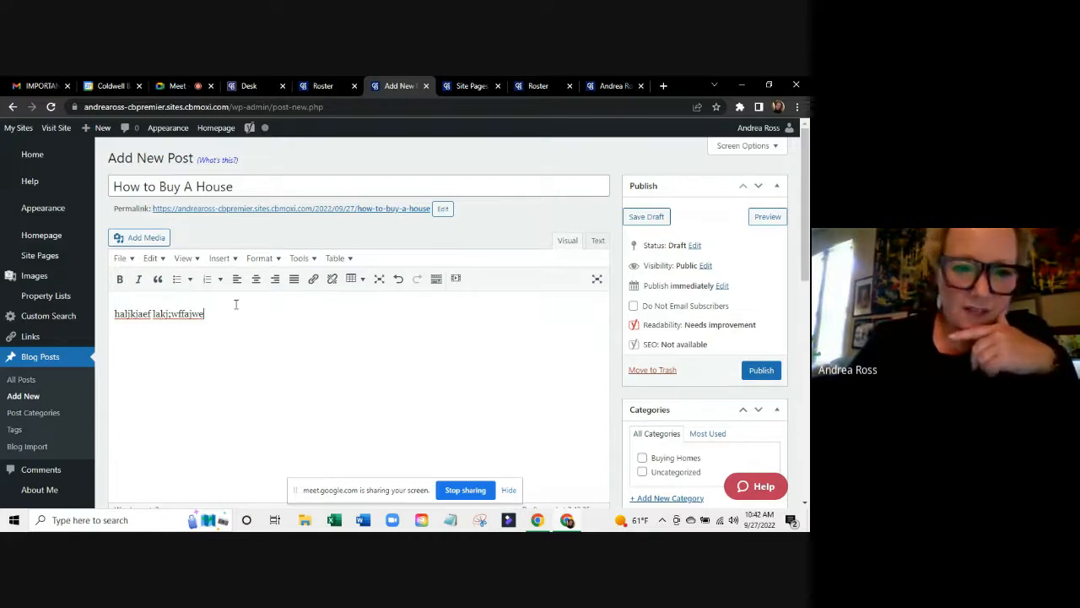
{"action": "scroll", "coordinate": [226, 310], "scroll_direction": "down", "scroll_amount": 2}
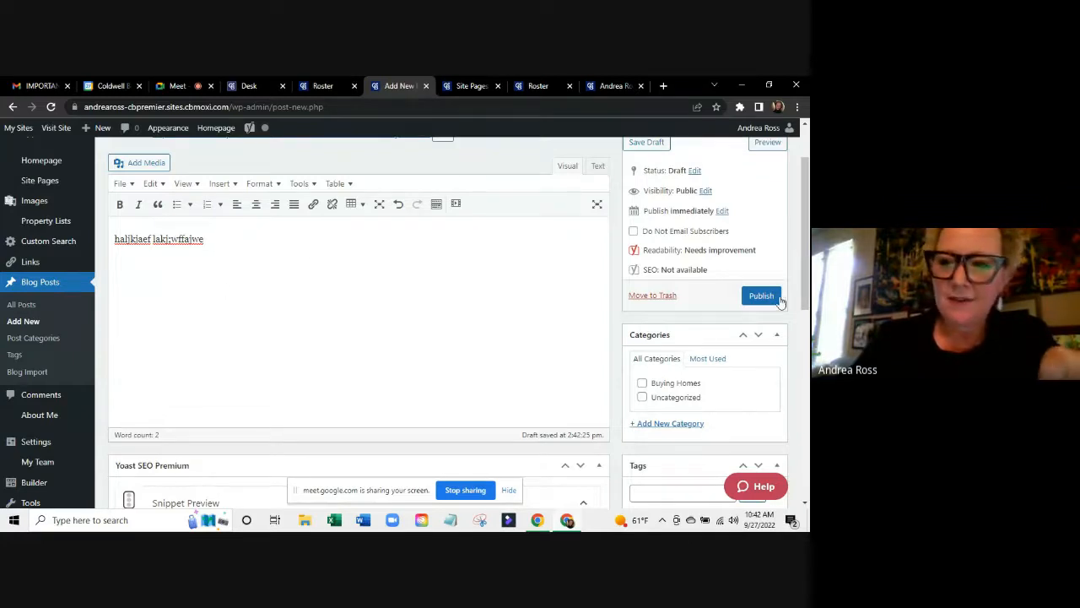
Publish the post and update it filed under the Buying Homes category.
{"action": "left_click", "coordinate": [759, 297]}
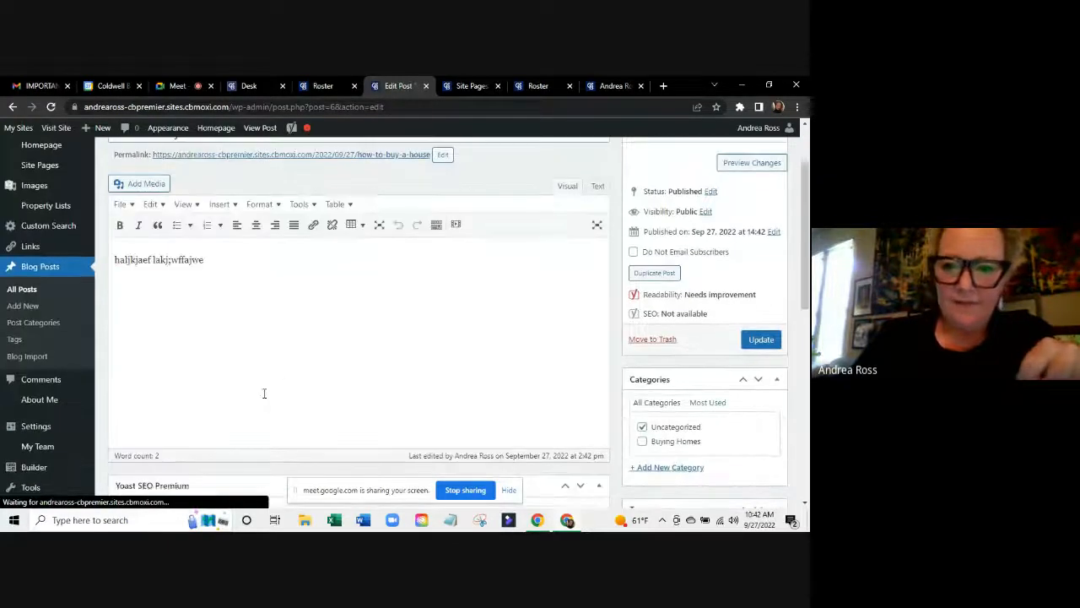
{"action": "left_click", "coordinate": [642, 443]}
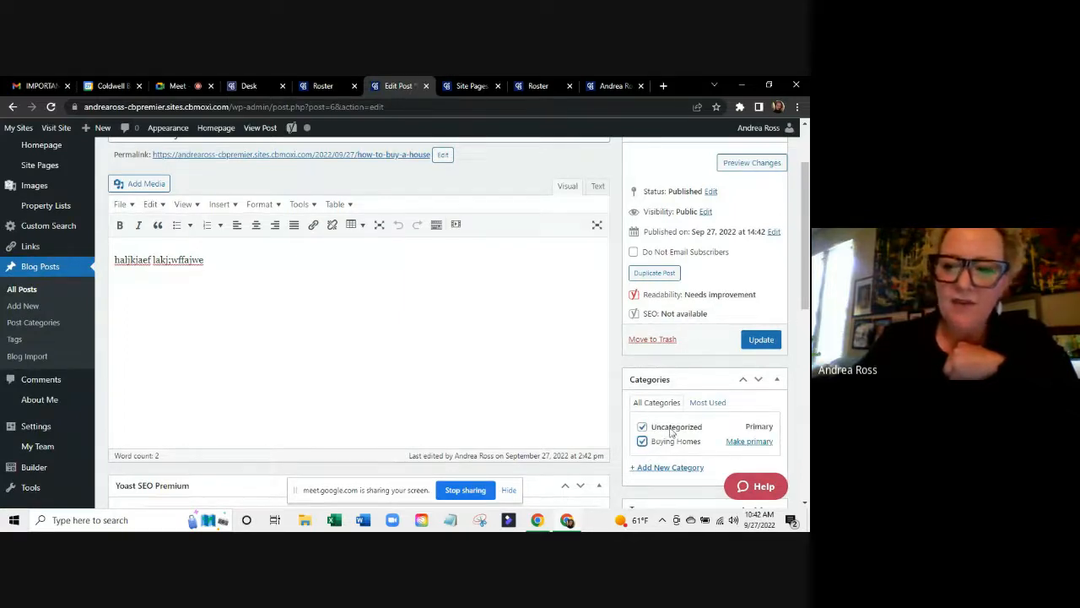
{"action": "left_click", "coordinate": [763, 341]}
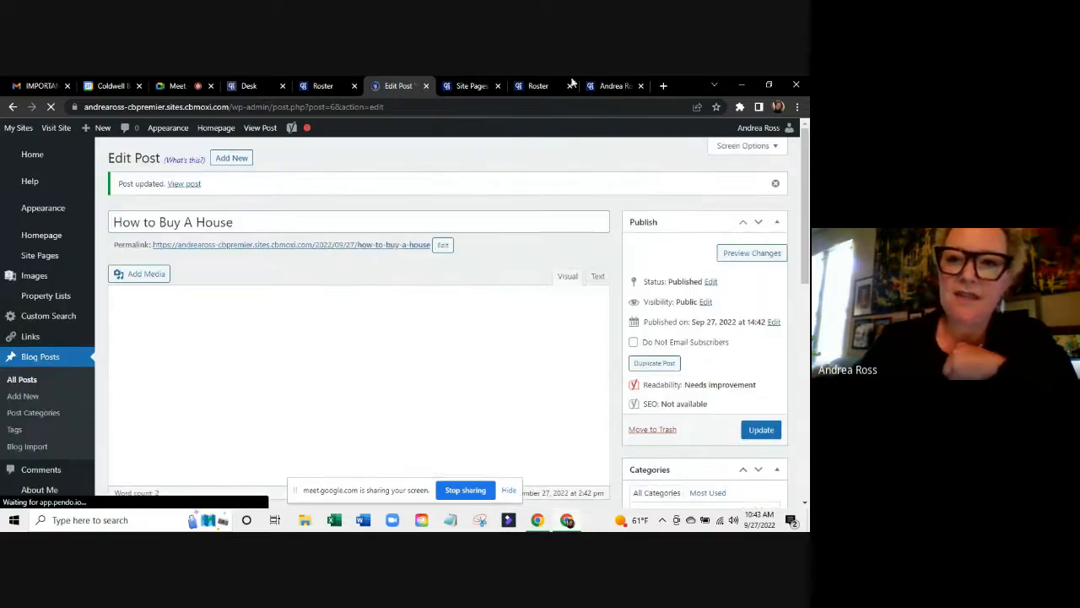
Reload the live homepage, look through the other admin tabs, and return to the Home dashboard.
{"action": "left_click", "coordinate": [617, 85]}
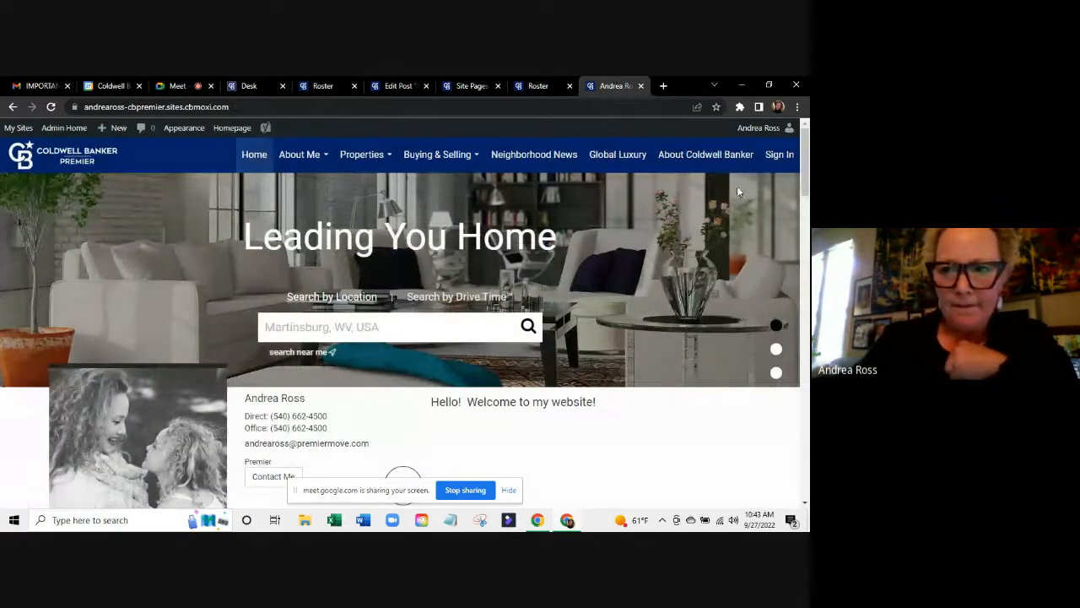
{"action": "left_click", "coordinate": [51, 107]}
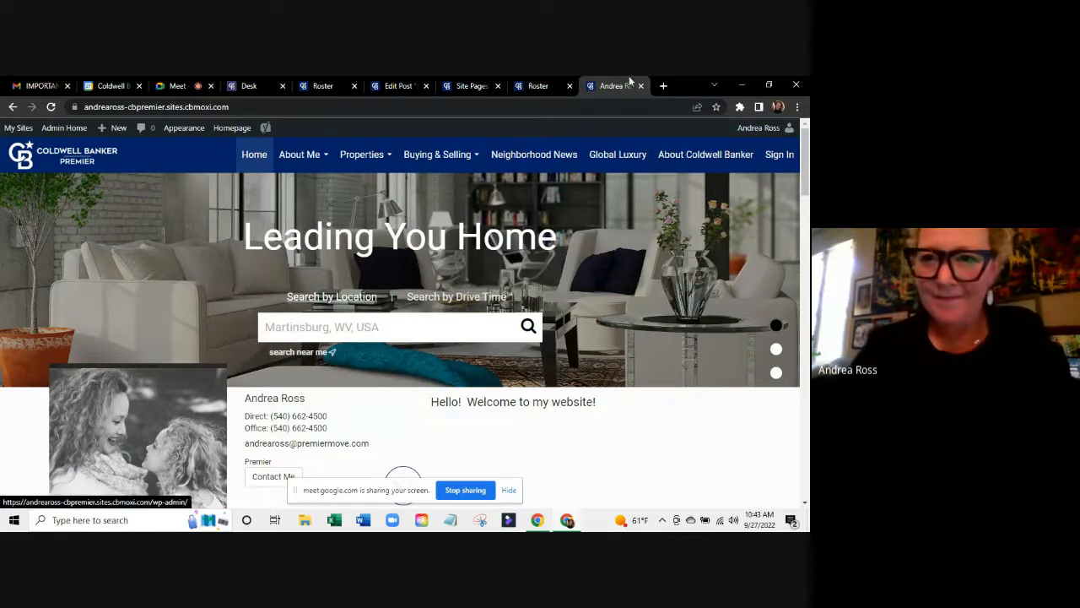
{"action": "left_click", "coordinate": [463, 87]}
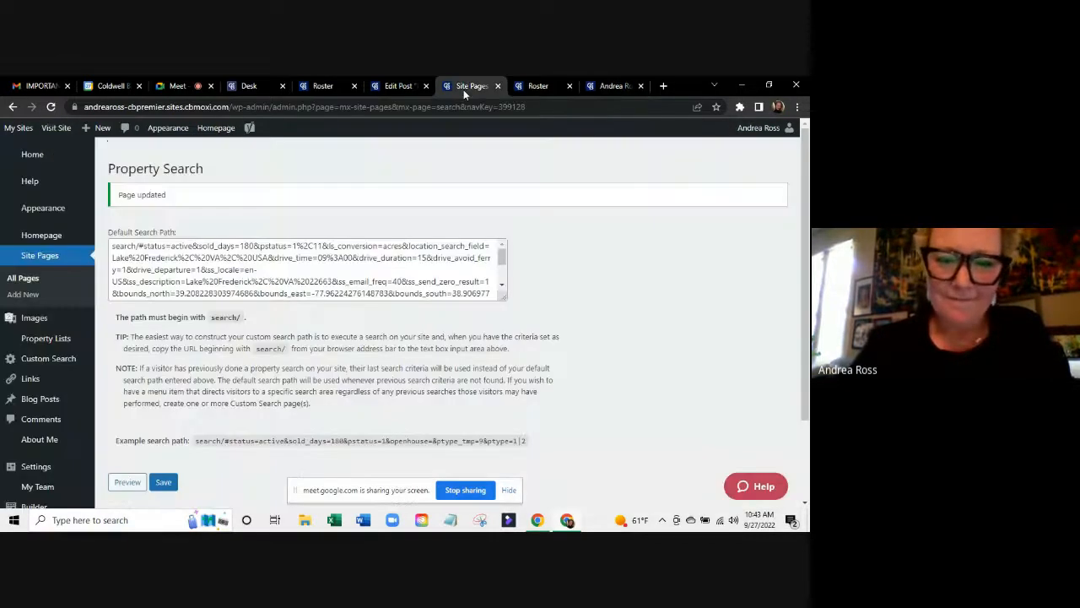
{"action": "left_click", "coordinate": [26, 383]}
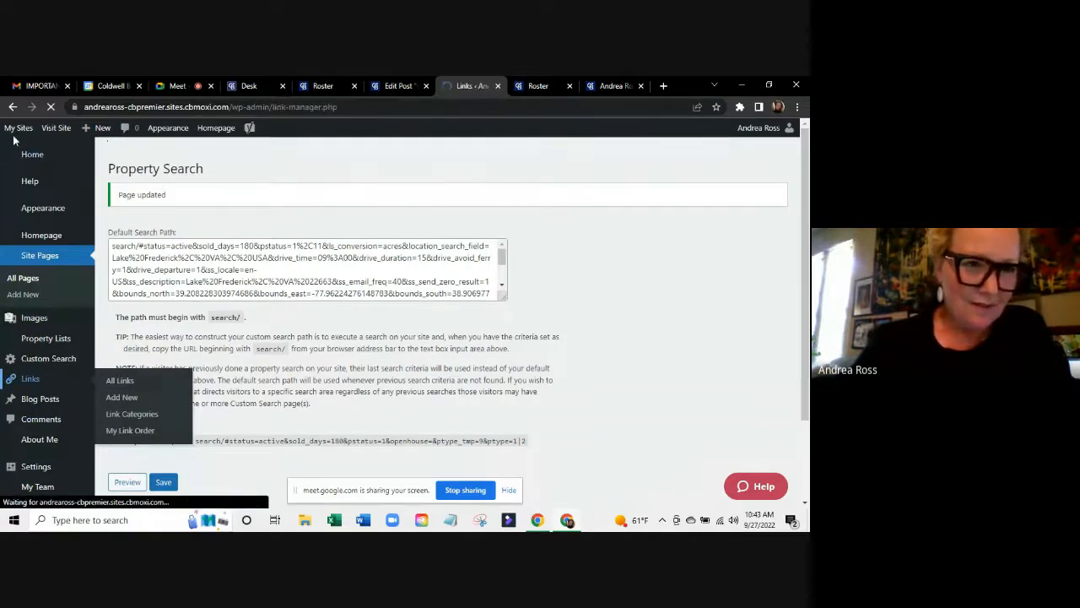
{"action": "left_click", "coordinate": [248, 82]}
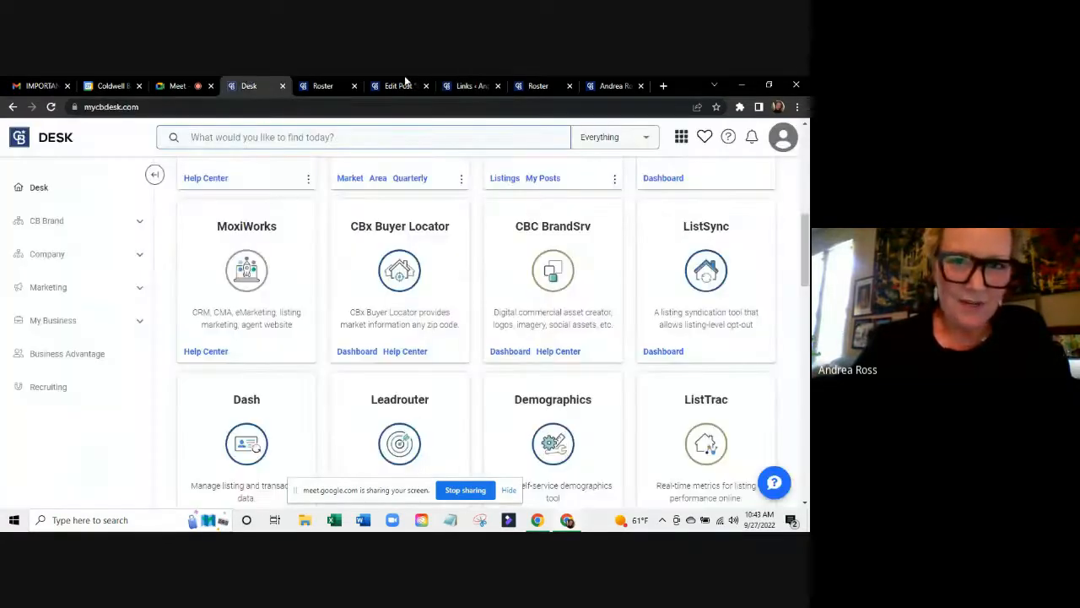
{"action": "left_click", "coordinate": [405, 82]}
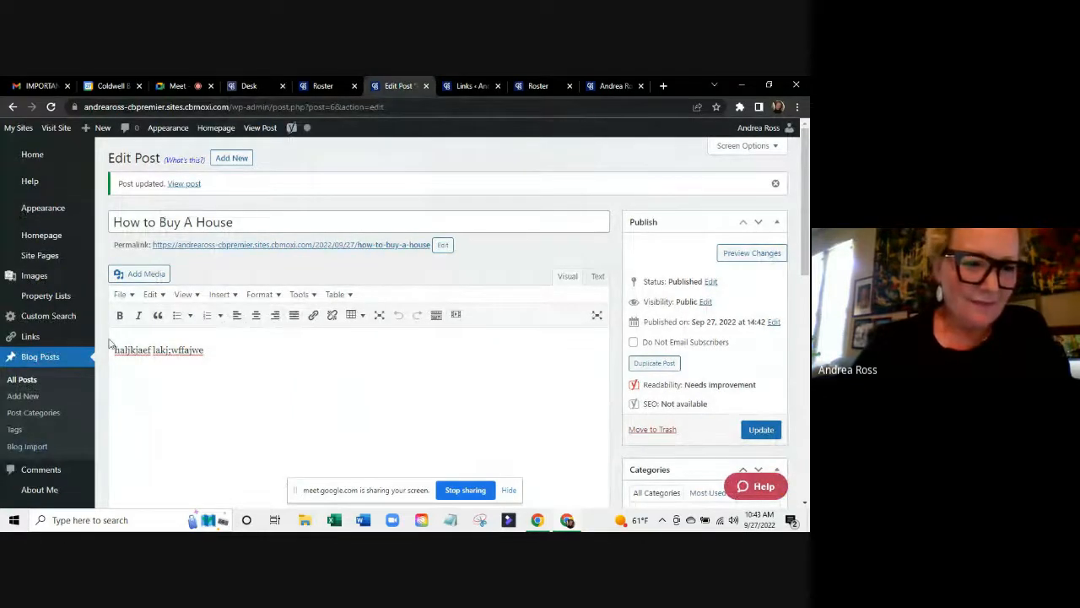
{"action": "left_click", "coordinate": [32, 156]}
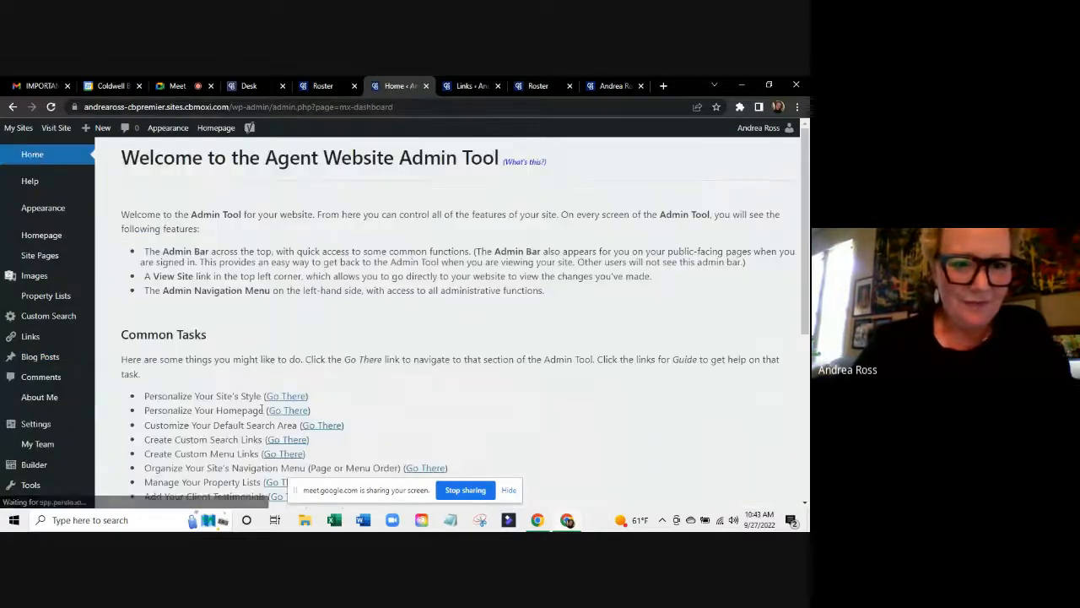
In Organize Navigation, show the hidden Blog menu item and its My Blog page.
{"action": "scroll", "coordinate": [261, 408], "scroll_direction": "down", "scroll_amount": 3}
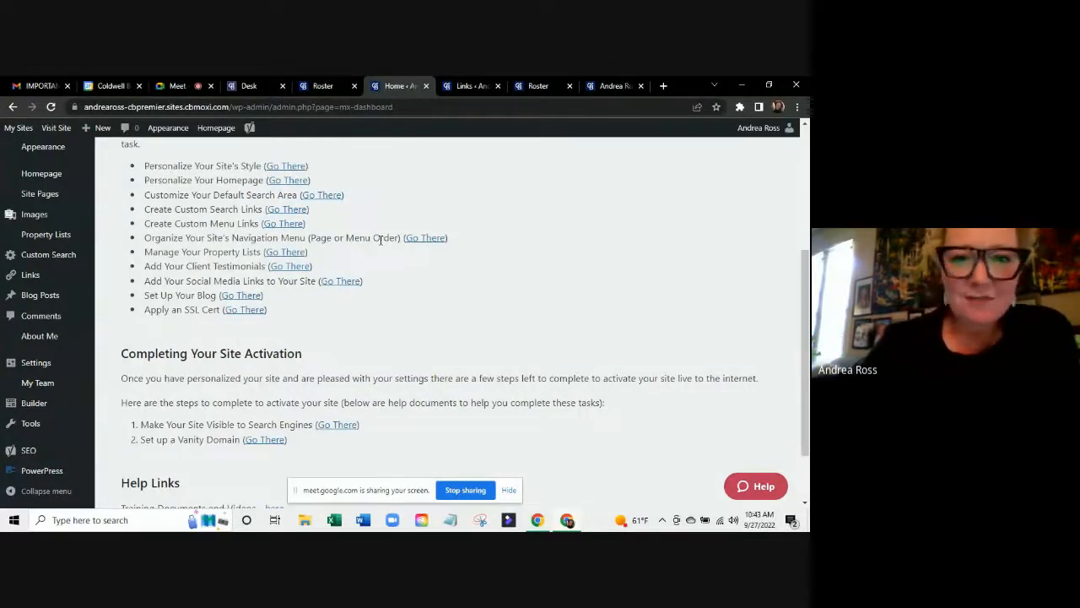
{"action": "left_click", "coordinate": [421, 239]}
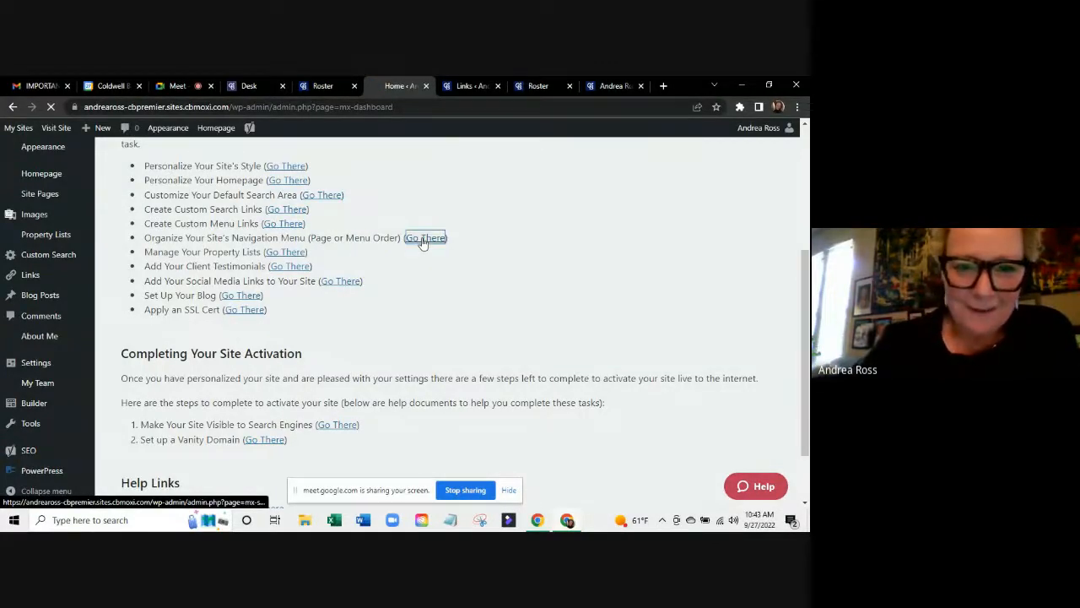
{"action": "scroll", "coordinate": [193, 405], "scroll_direction": "down", "scroll_amount": 3}
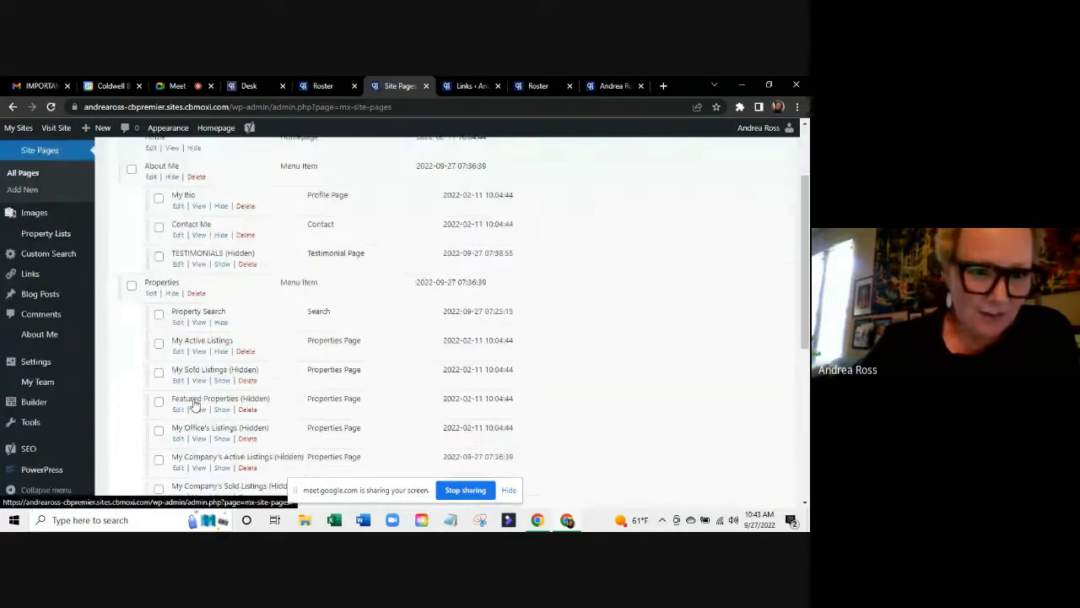
{"action": "scroll", "coordinate": [193, 398], "scroll_direction": "down", "scroll_amount": 3}
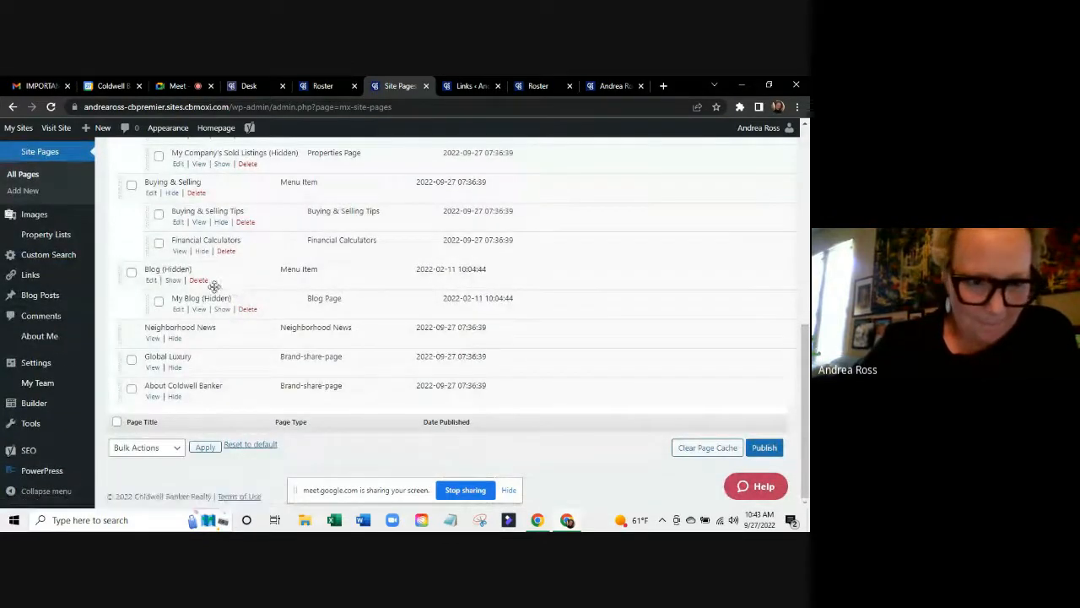
{"action": "left_click", "coordinate": [175, 281]}
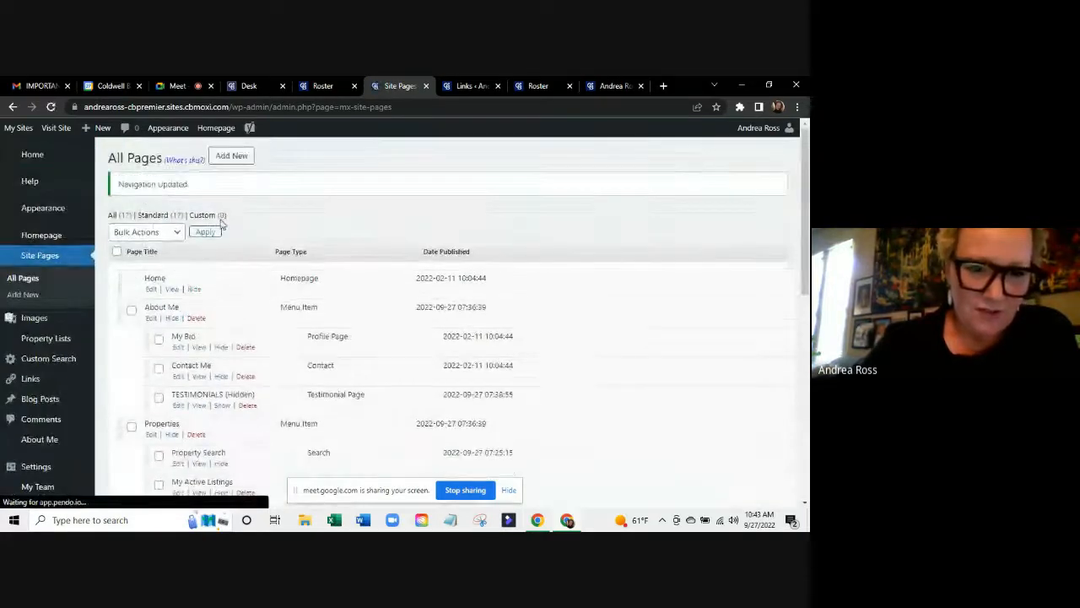
{"action": "scroll", "coordinate": [222, 254], "scroll_direction": "down", "scroll_amount": 2}
{"action": "scroll", "coordinate": [222, 221], "scroll_direction": "down", "scroll_amount": 5}
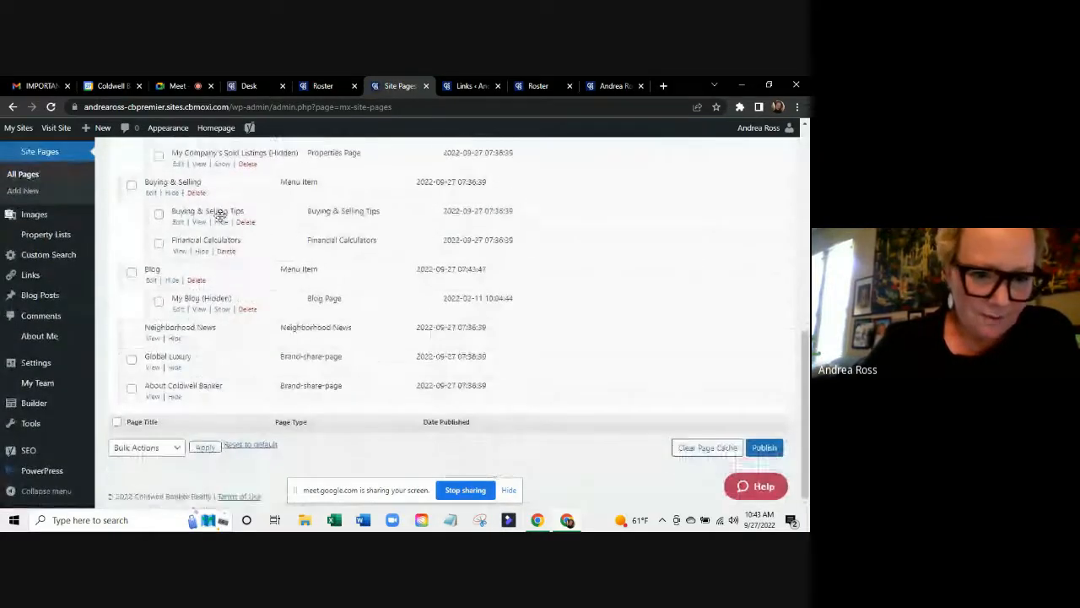
{"action": "left_click", "coordinate": [222, 309]}
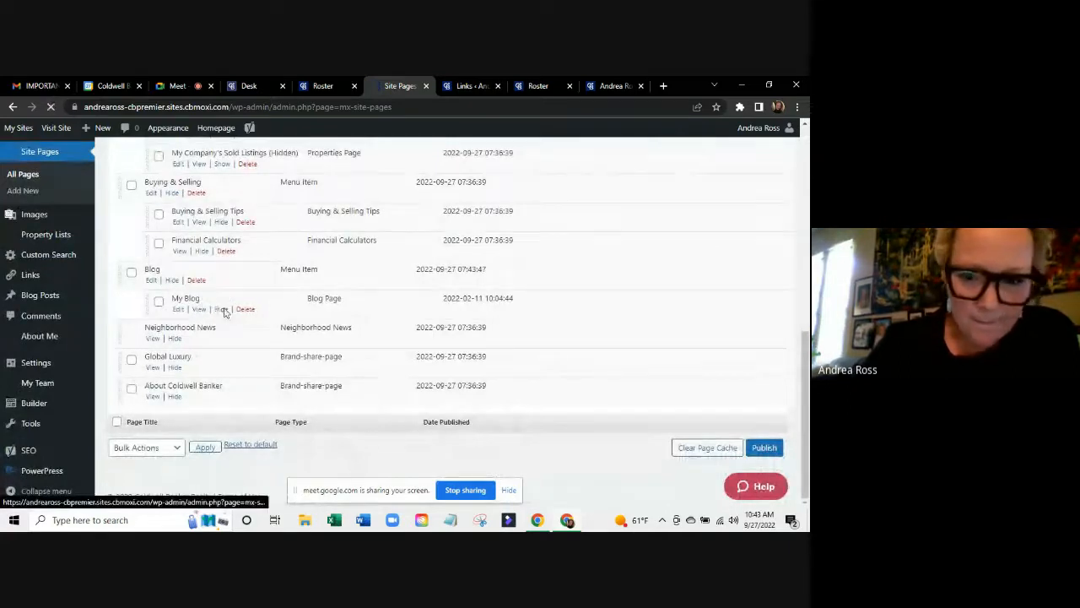
Publish the updated navigation and bring up the live agent website.
{"action": "scroll", "coordinate": [777, 409], "scroll_direction": "down", "scroll_amount": 8}
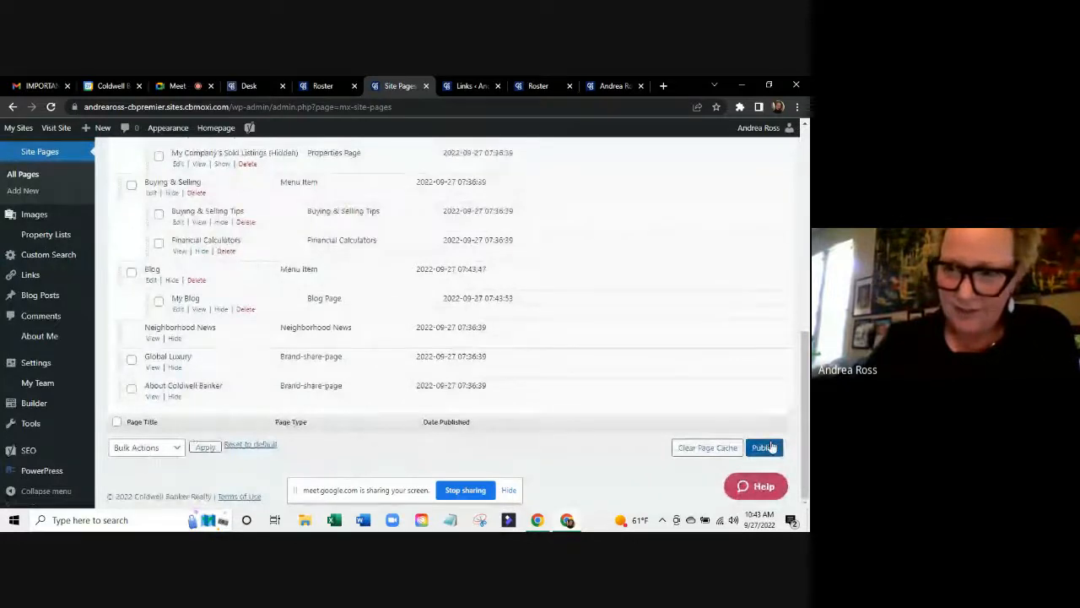
{"action": "left_click", "coordinate": [771, 446]}
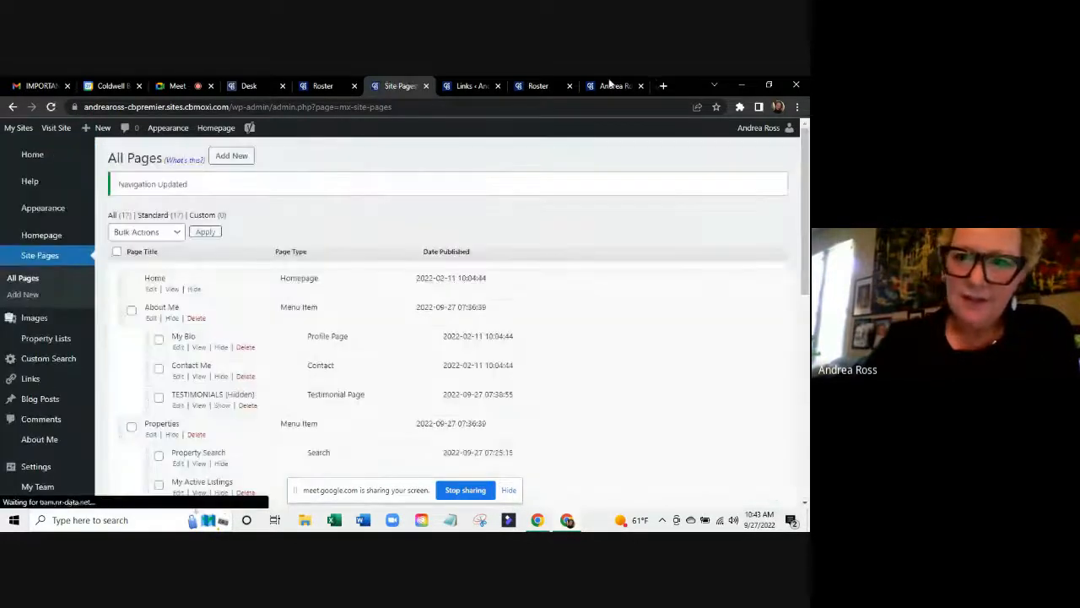
{"action": "left_click", "coordinate": [611, 86]}
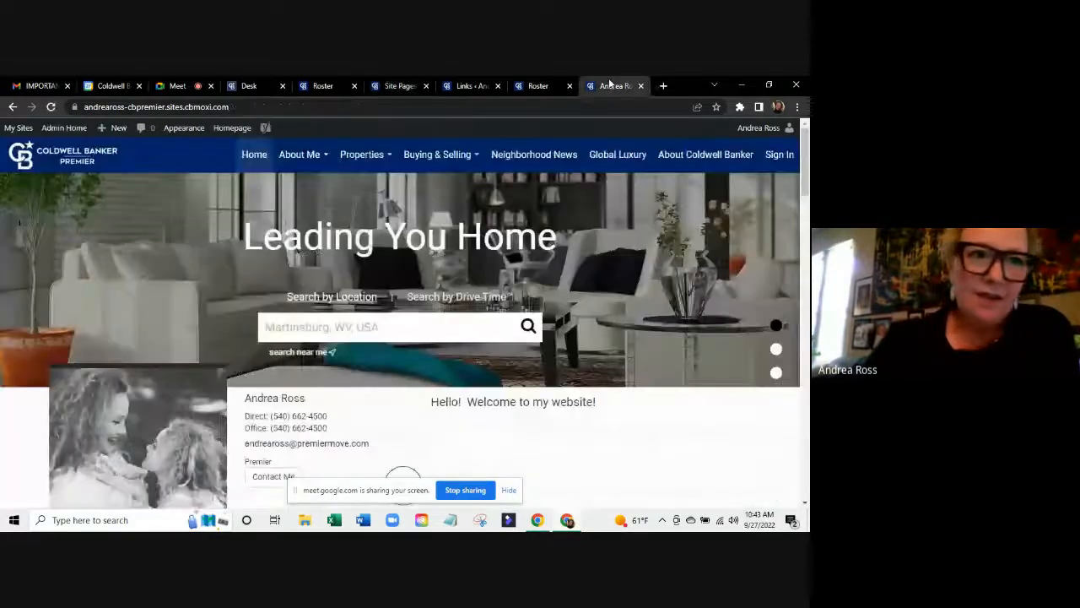
Reload the site, open Blog > My Blog to review 'How to Buy A House', then return to All Pages.
{"action": "left_click", "coordinate": [51, 107]}
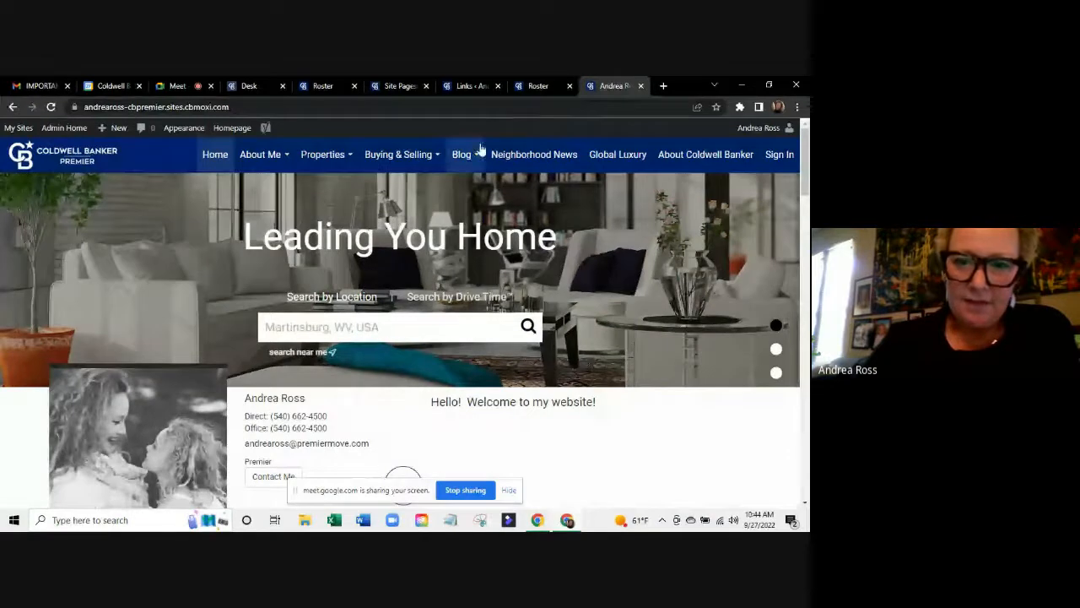
{"action": "mouse_move", "coordinate": [477, 160]}
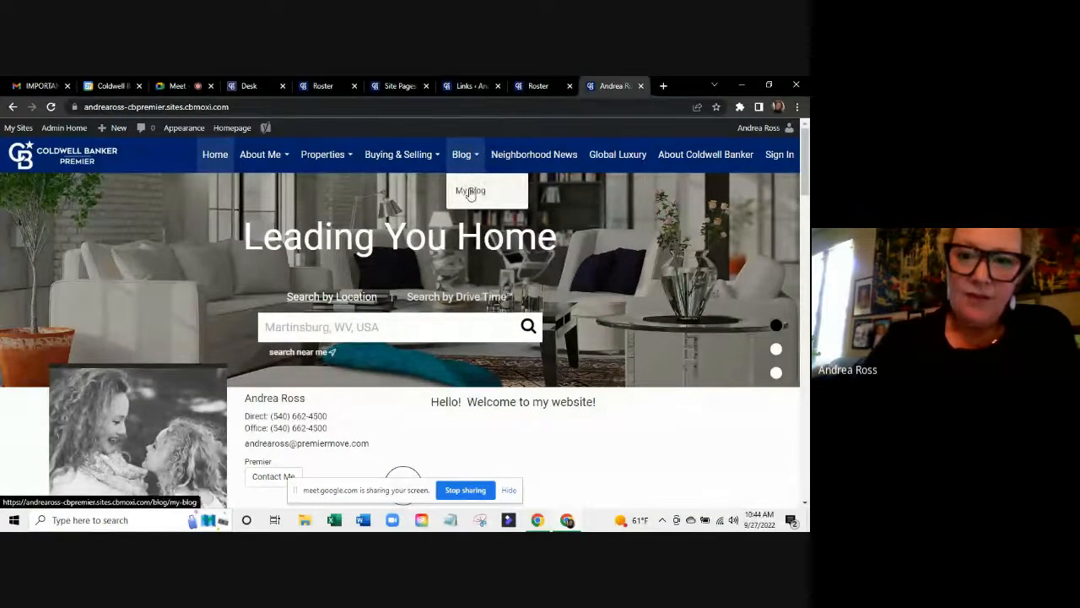
{"action": "left_click", "coordinate": [470, 191]}
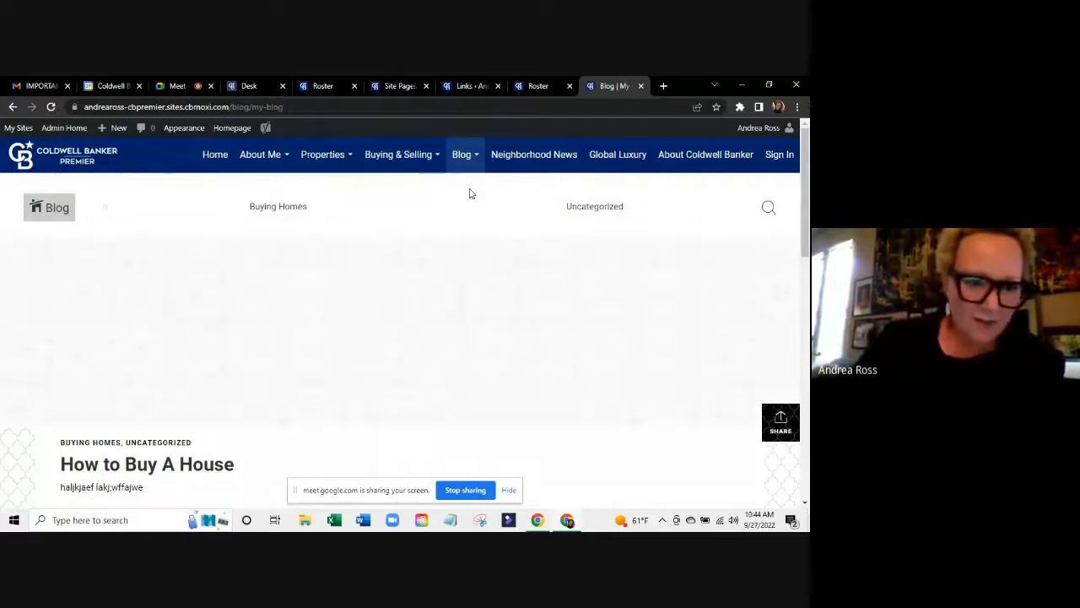
{"action": "scroll", "coordinate": [470, 193], "scroll_direction": "down", "scroll_amount": 5}
{"action": "scroll", "coordinate": [167, 236], "scroll_direction": "up", "scroll_amount": 4}
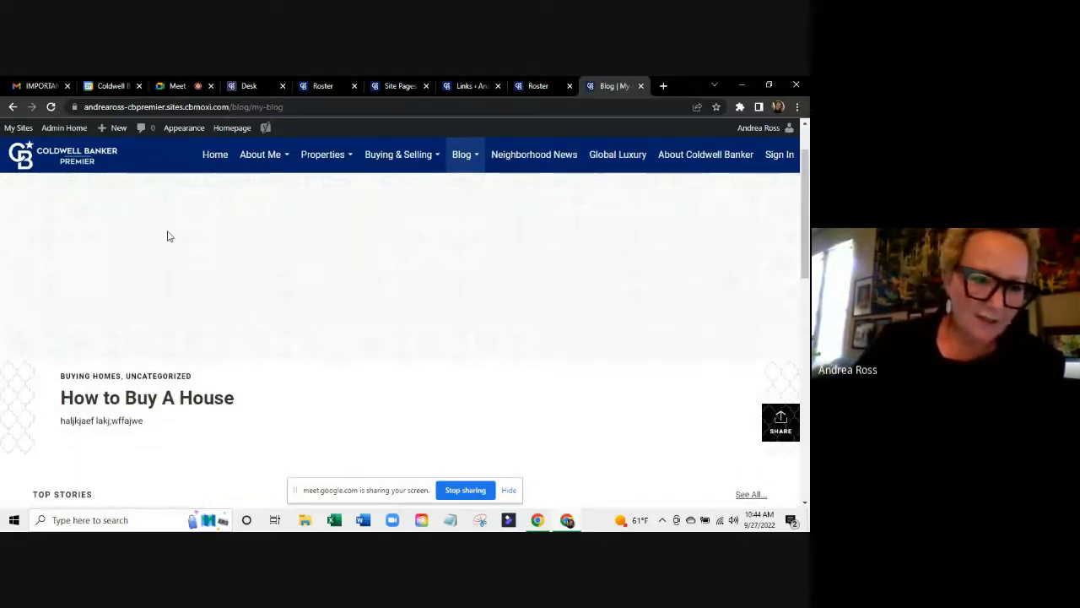
{"action": "scroll", "coordinate": [267, 436], "scroll_direction": "down", "scroll_amount": 3}
{"action": "scroll", "coordinate": [268, 436], "scroll_direction": "up", "scroll_amount": 4}
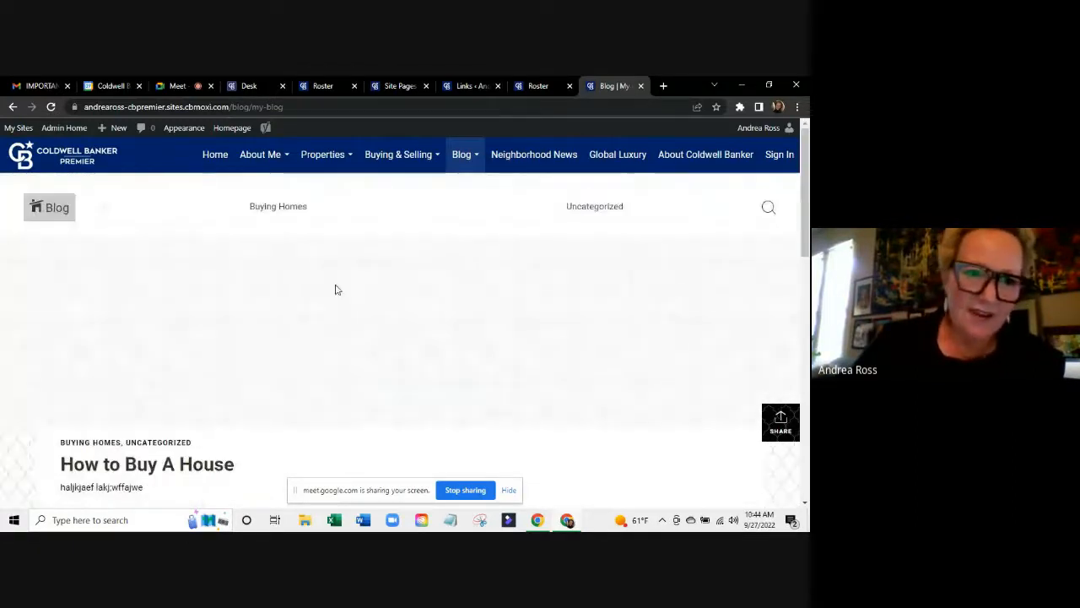
{"action": "scroll", "coordinate": [183, 359], "scroll_direction": "down", "scroll_amount": 7}
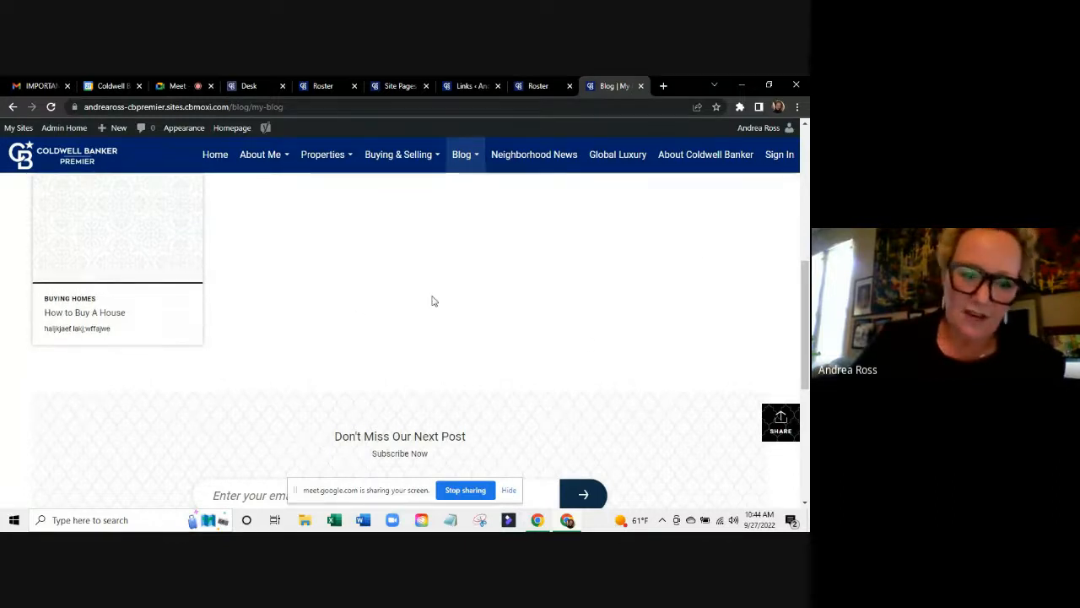
{"action": "scroll", "coordinate": [432, 302], "scroll_direction": "up", "scroll_amount": 10}
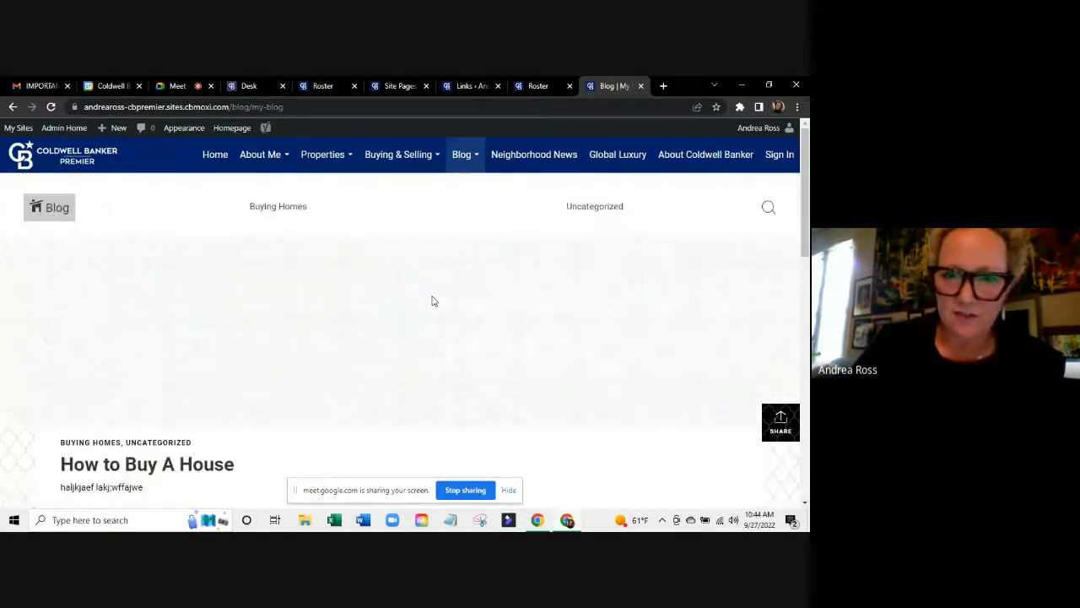
{"action": "left_click", "coordinate": [377, 84]}
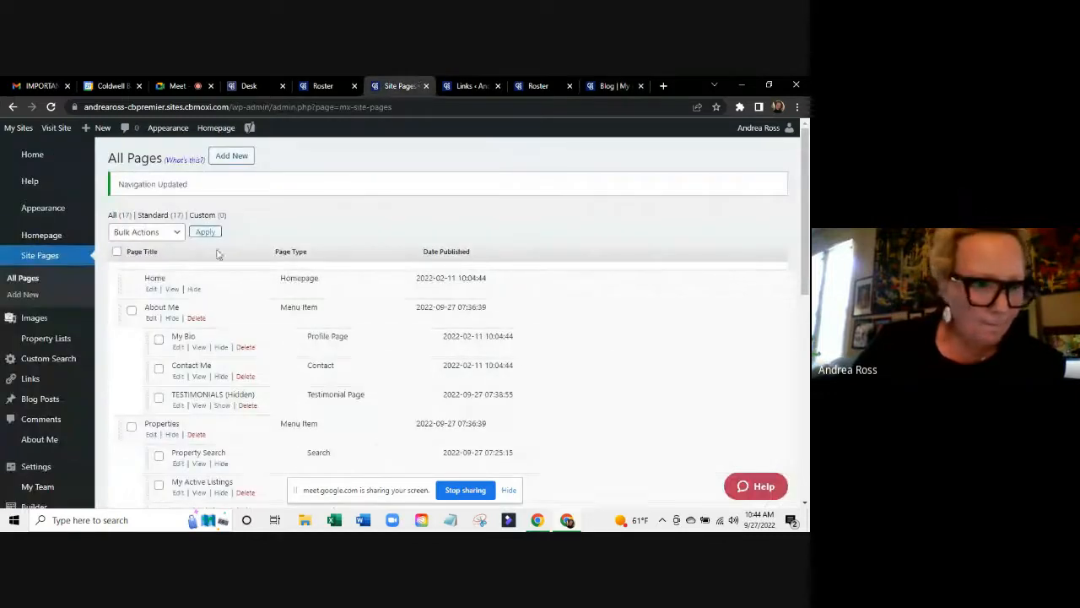
Browse the admin Home dashboard's Common Tasks, then return to the Google Meet call.
{"action": "left_click", "coordinate": [33, 157]}
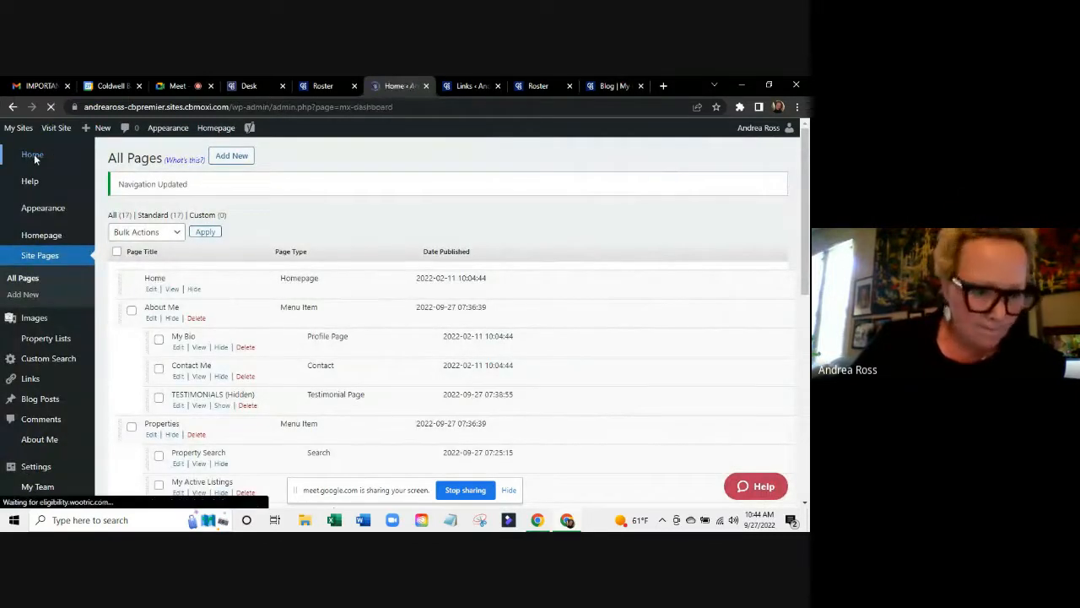
{"action": "scroll", "coordinate": [460, 257], "scroll_direction": "down", "scroll_amount": 2}
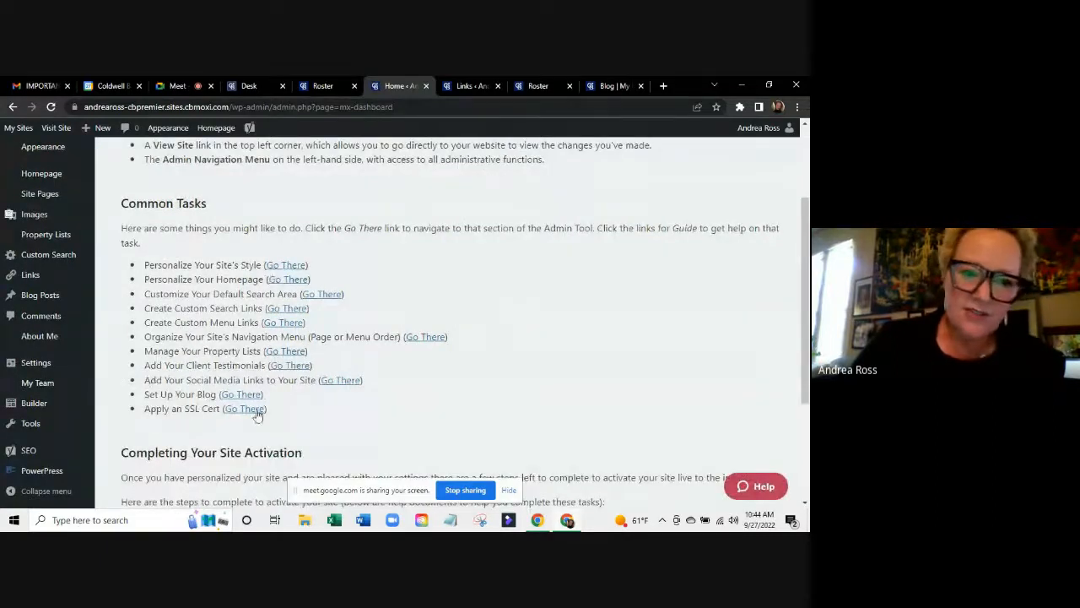
{"action": "scroll", "coordinate": [350, 408], "scroll_direction": "up", "scroll_amount": 2}
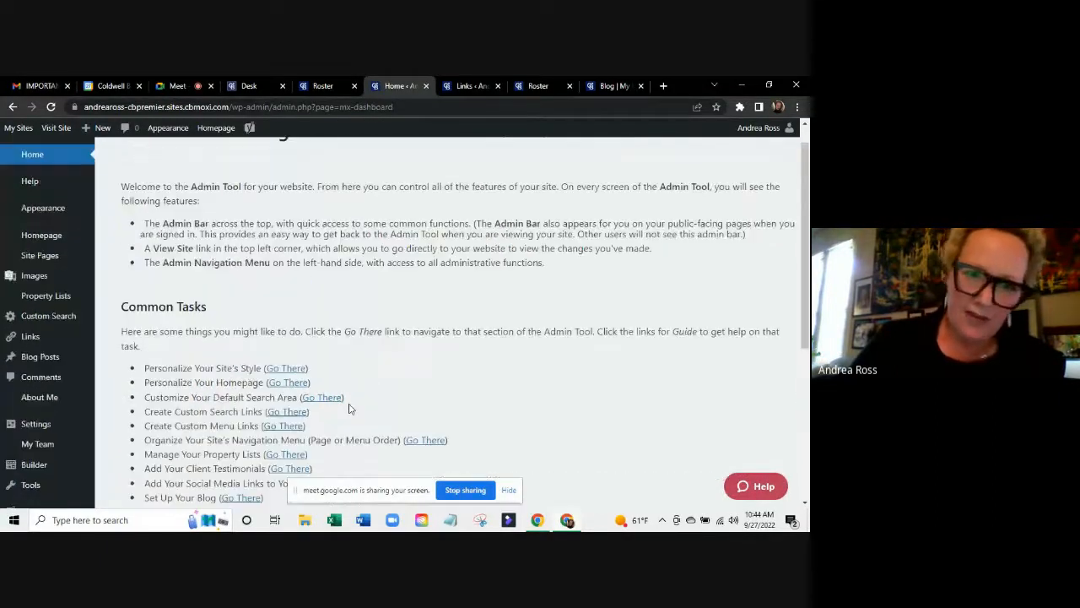
{"action": "scroll", "coordinate": [350, 408], "scroll_direction": "down", "scroll_amount": 5}
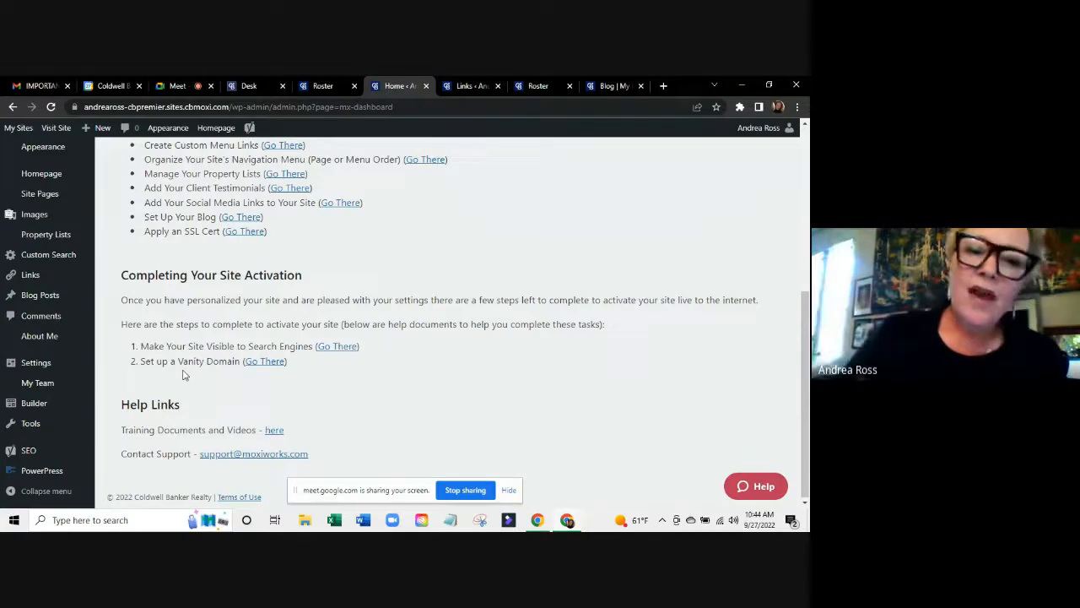
{"action": "scroll", "coordinate": [185, 374], "scroll_direction": "up", "scroll_amount": 1}
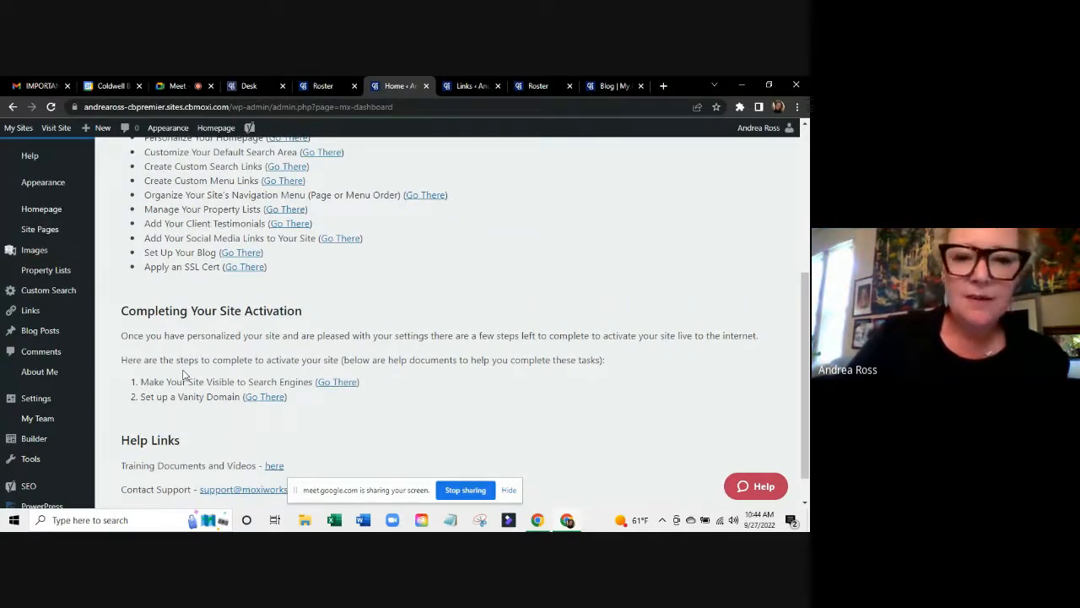
{"action": "scroll", "coordinate": [184, 374], "scroll_direction": "up", "scroll_amount": 2}
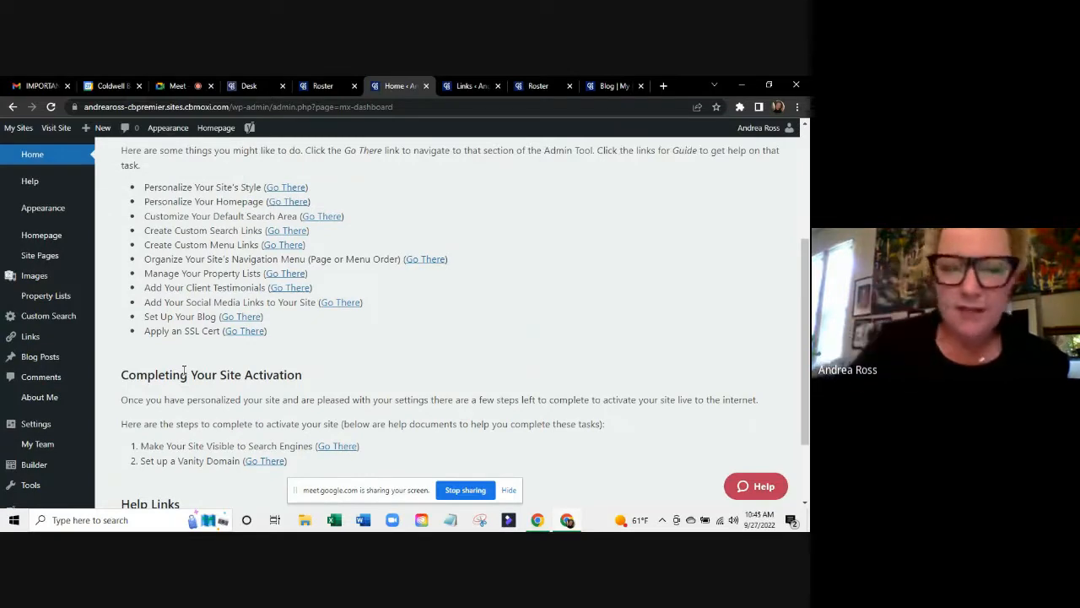
{"action": "scroll", "coordinate": [501, 285], "scroll_direction": "up", "scroll_amount": 5}
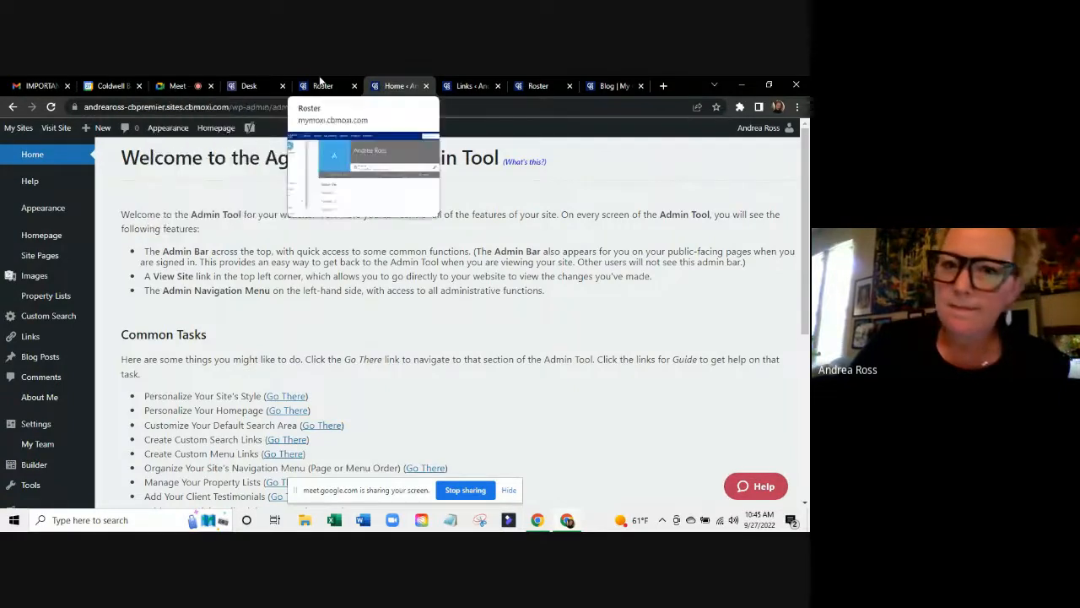
{"action": "left_click", "coordinate": [178, 87]}
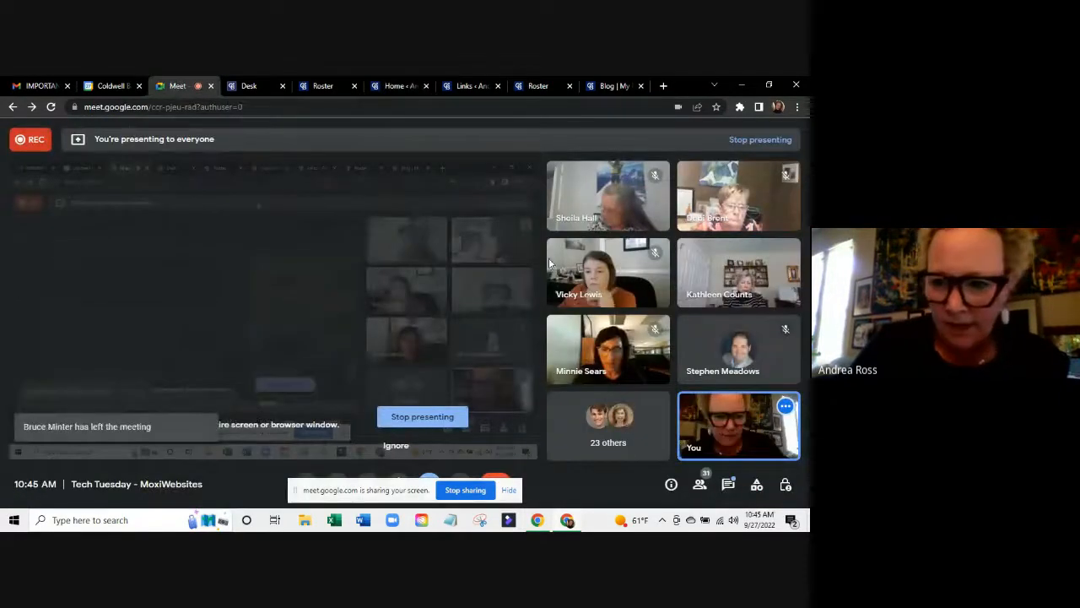